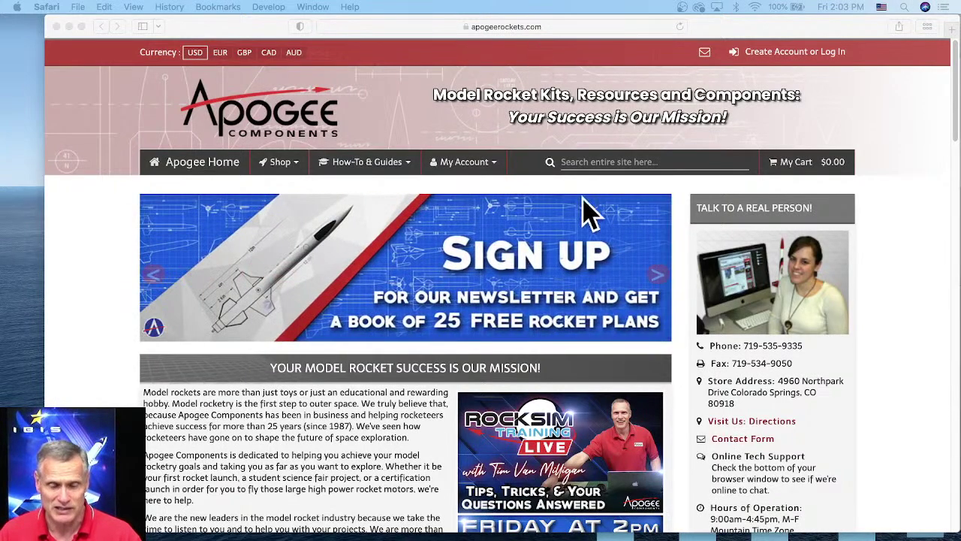
- Open the RockSim Live Training page from the Apogee home page and look over the list of archived episodes
{"action": "scroll", "coordinate": [578, 225], "scroll_direction": "down", "scroll_amount": 3}
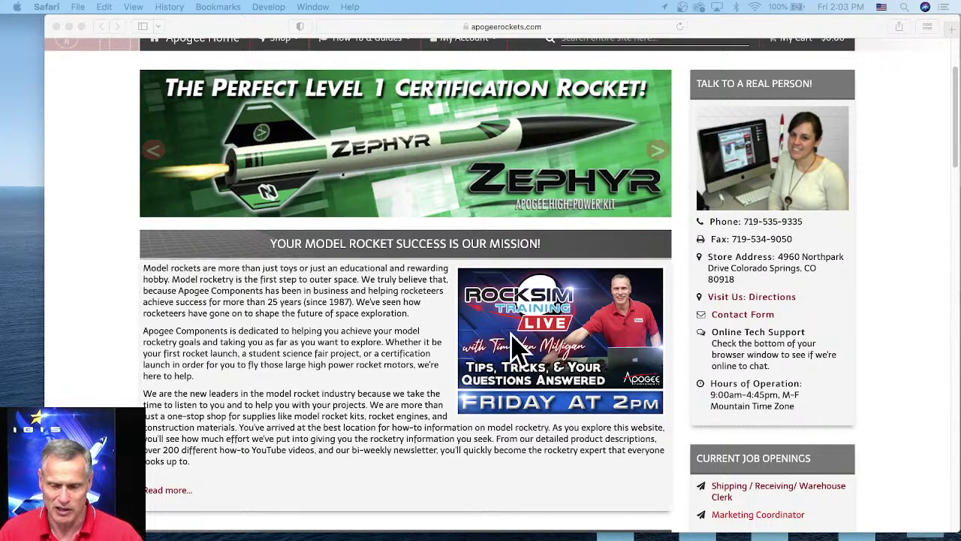
{"action": "left_click", "coordinate": [558, 304]}
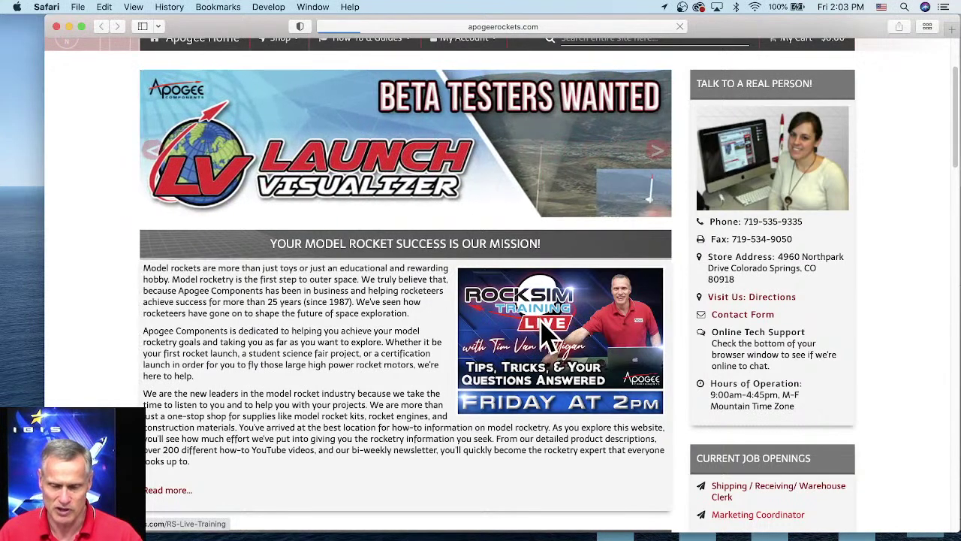
{"action": "left_click", "coordinate": [547, 318]}
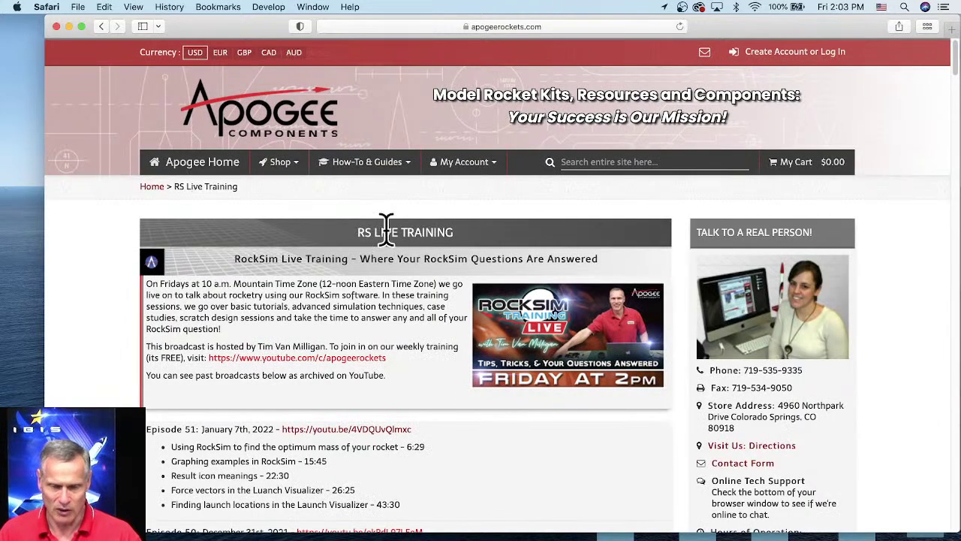
{"action": "scroll", "coordinate": [409, 271], "scroll_direction": "down", "scroll_amount": 3}
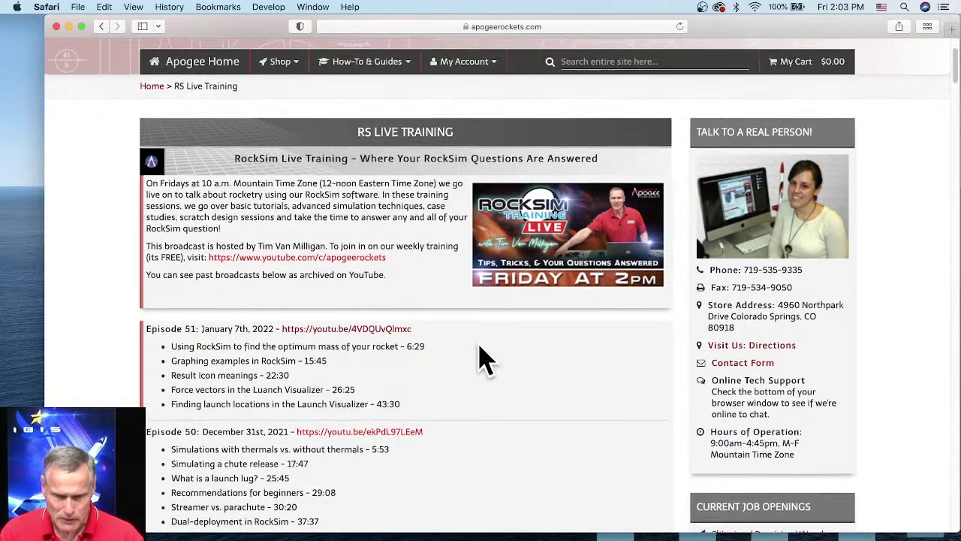
{"action": "scroll", "coordinate": [481, 354], "scroll_direction": "up", "scroll_amount": 3}
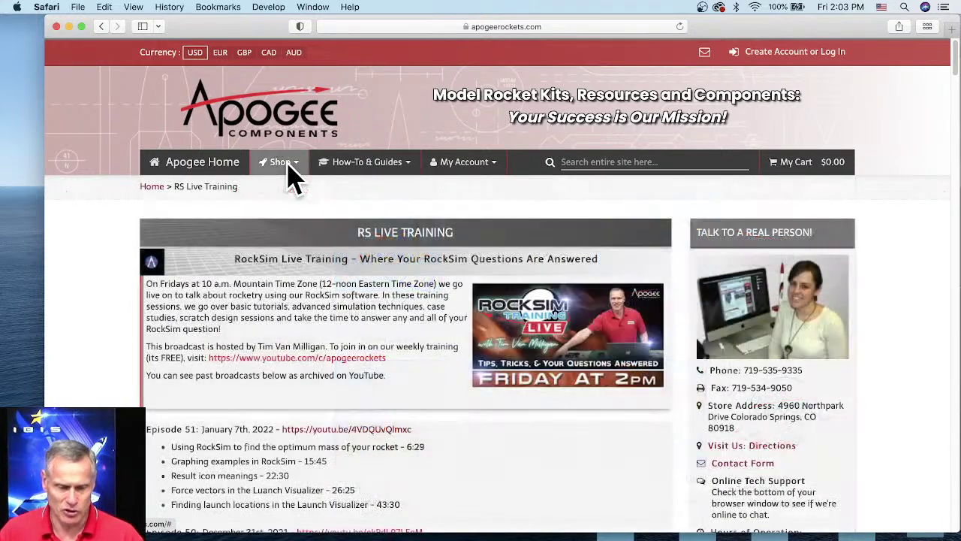
- Browse the shop's Rocket Software category and the RockSim software and how-to resources on the Apogee site
{"action": "mouse_move", "coordinate": [289, 167]}
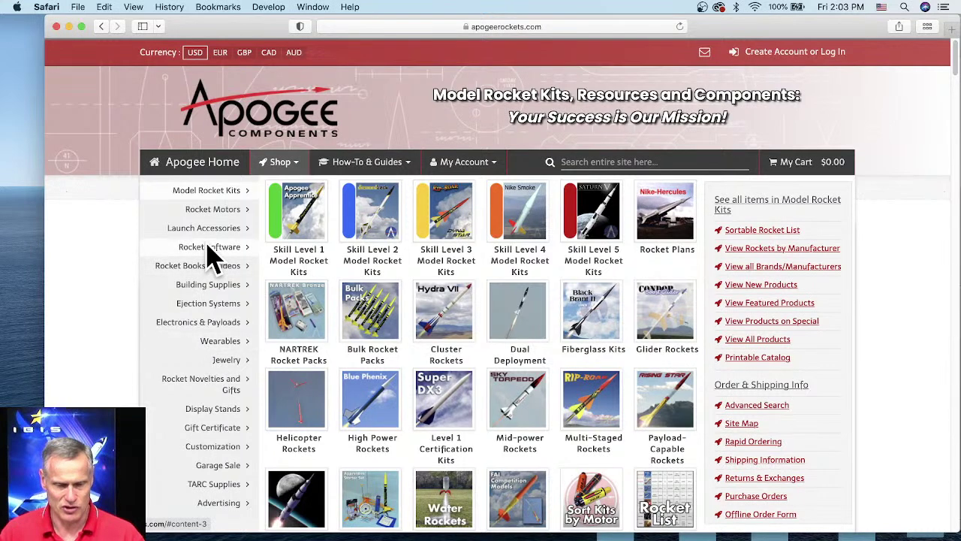
{"action": "mouse_move", "coordinate": [214, 259]}
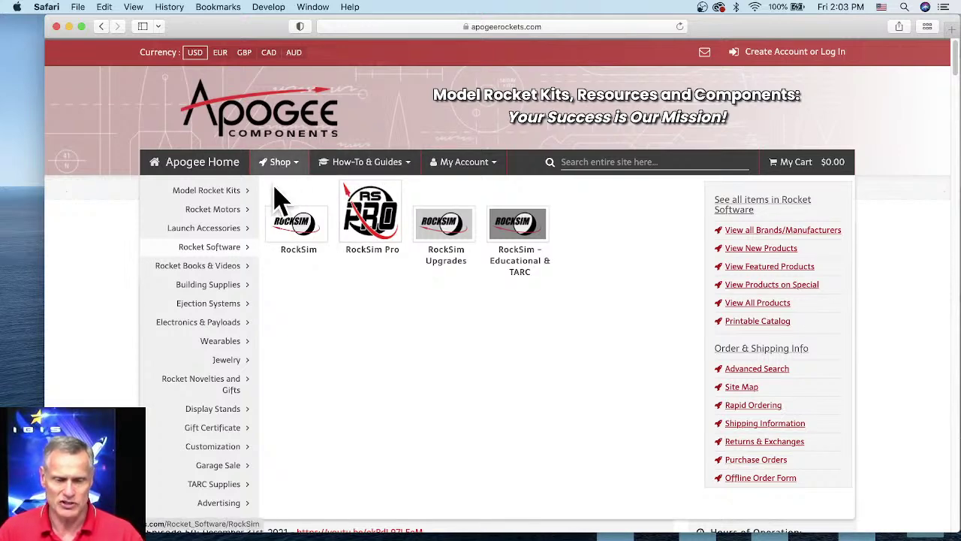
{"action": "left_click", "coordinate": [387, 163]}
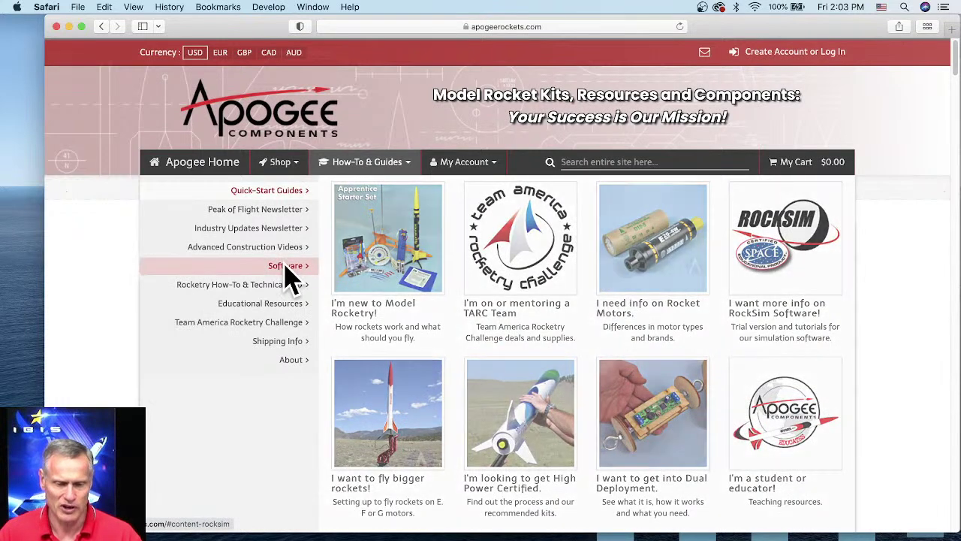
{"action": "mouse_move", "coordinate": [288, 276]}
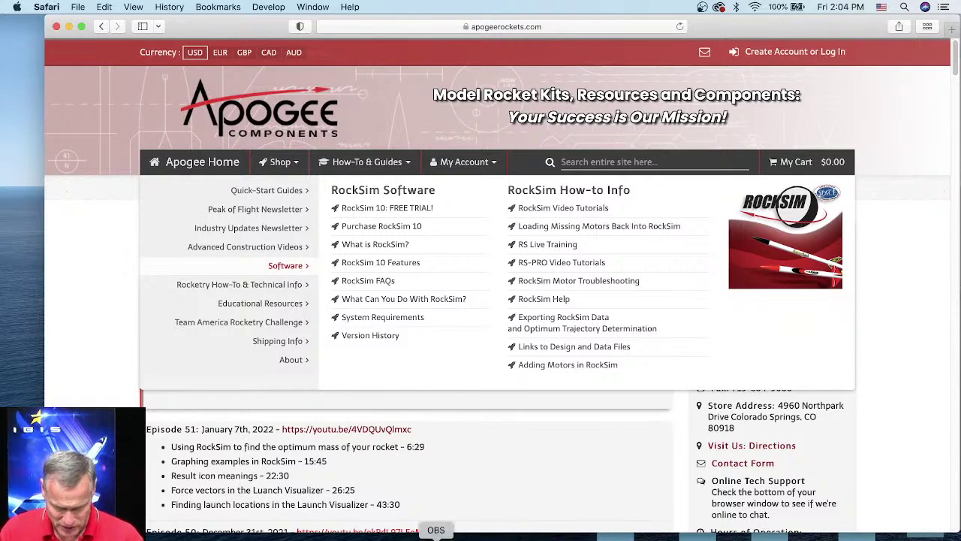
- Switch to RockSim and list the saved design files for opening, sorted by name in ascending order
{"action": "left_click", "coordinate": [460, 538]}
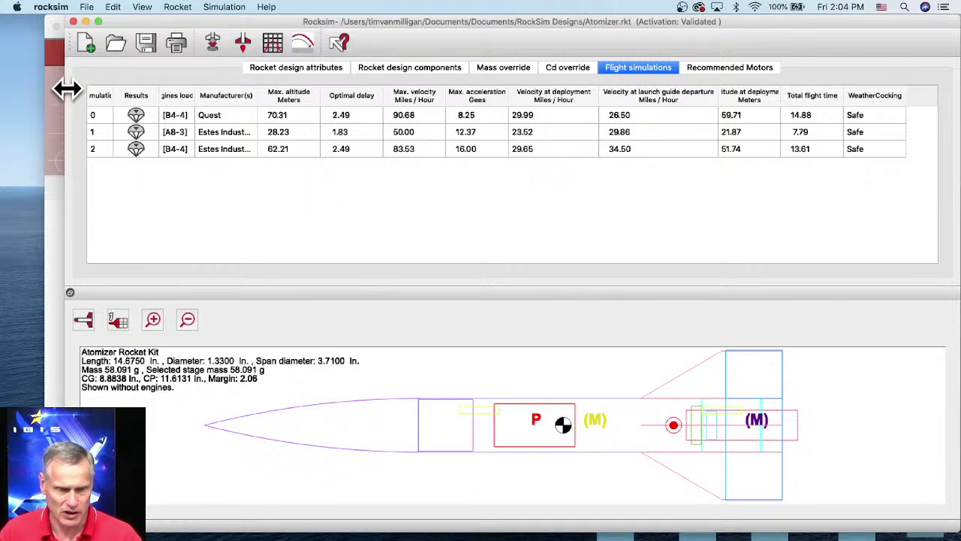
{"action": "left_click_drag", "start_coordinate": [69, 87], "coordinate": [47, 99]}
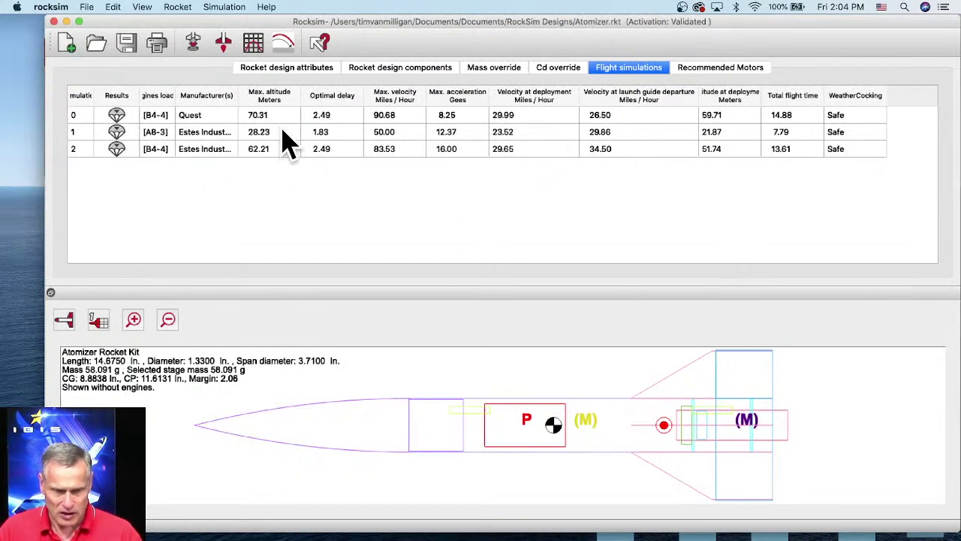
{"action": "left_click", "coordinate": [98, 45]}
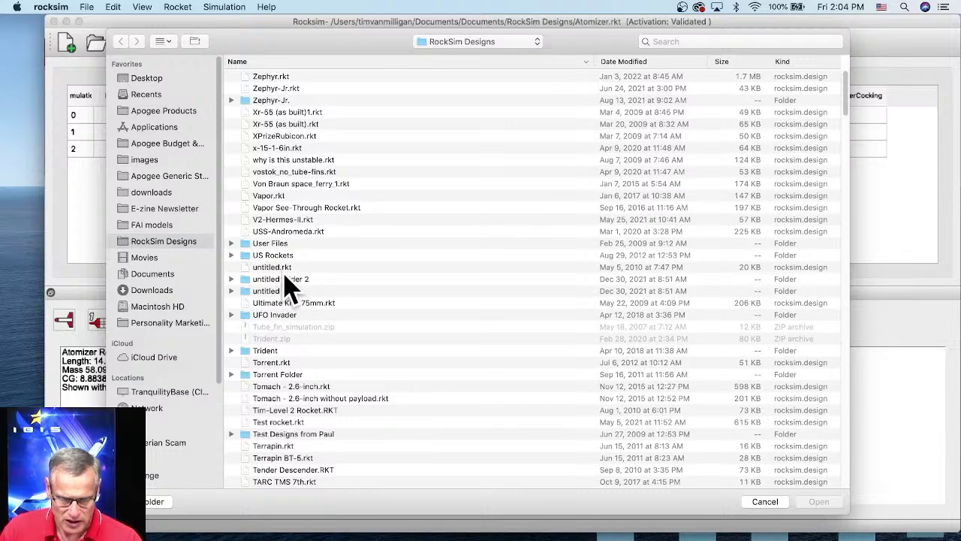
{"action": "scroll", "coordinate": [338, 255], "scroll_direction": "down", "scroll_amount": 1}
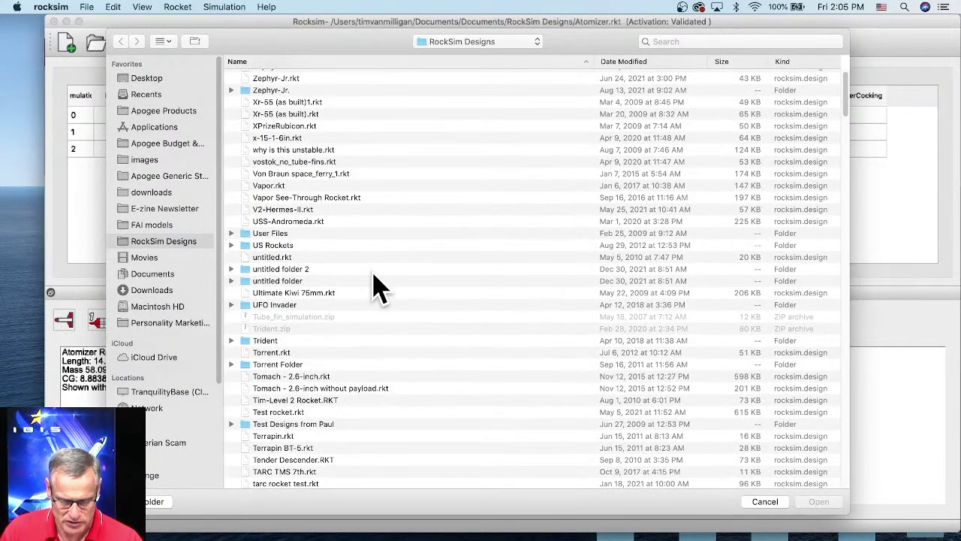
{"action": "left_click", "coordinate": [301, 62]}
{"action": "scroll", "coordinate": [321, 254], "scroll_direction": "down", "scroll_amount": 5}
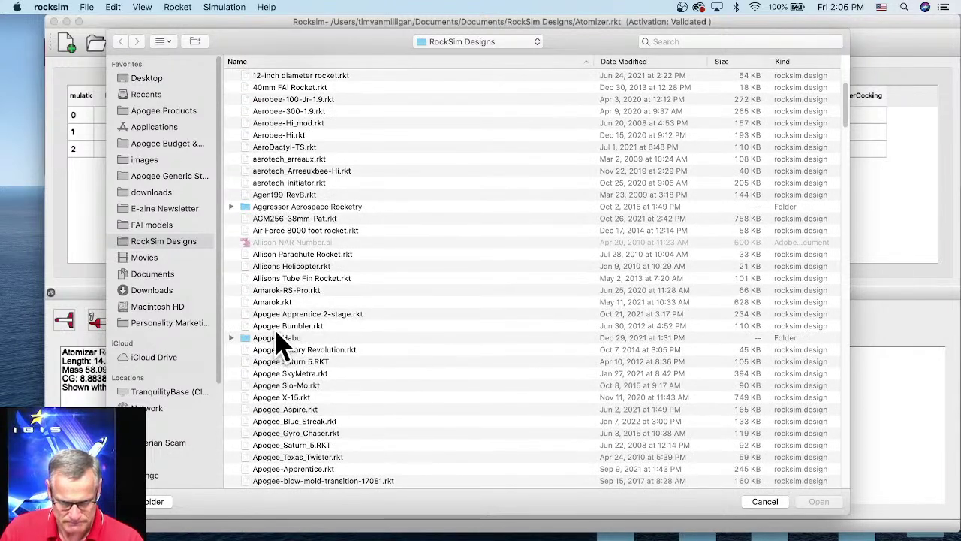
- Open Habu.rkt from the Apogee Habu folder without saving the changes to the current design
{"action": "left_click", "coordinate": [267, 338]}
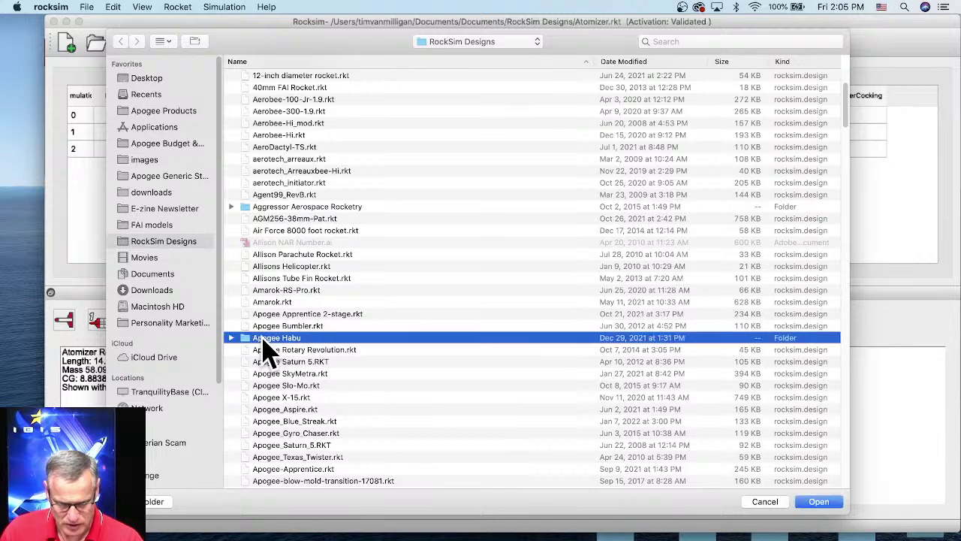
{"action": "double_click", "coordinate": [279, 339]}
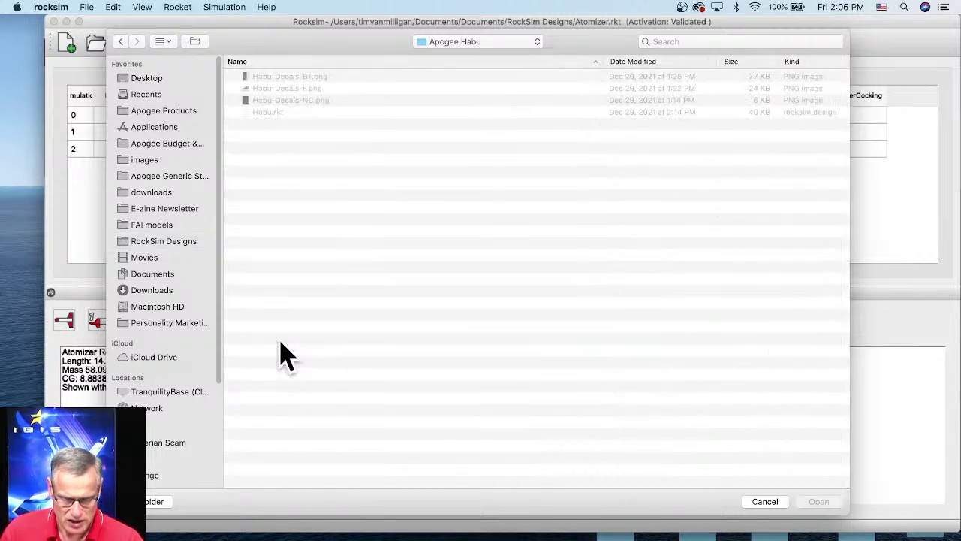
{"action": "left_click", "coordinate": [255, 112]}
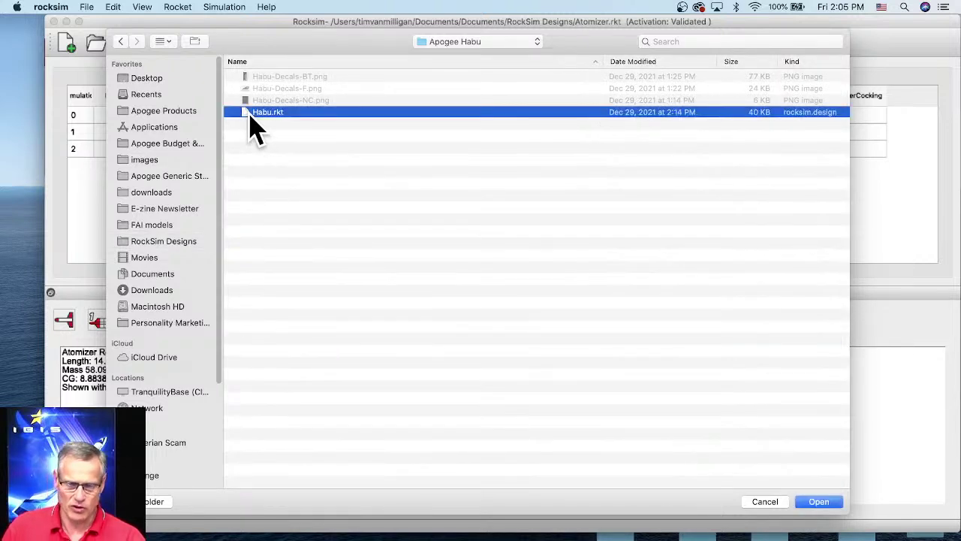
{"action": "left_click", "coordinate": [823, 502]}
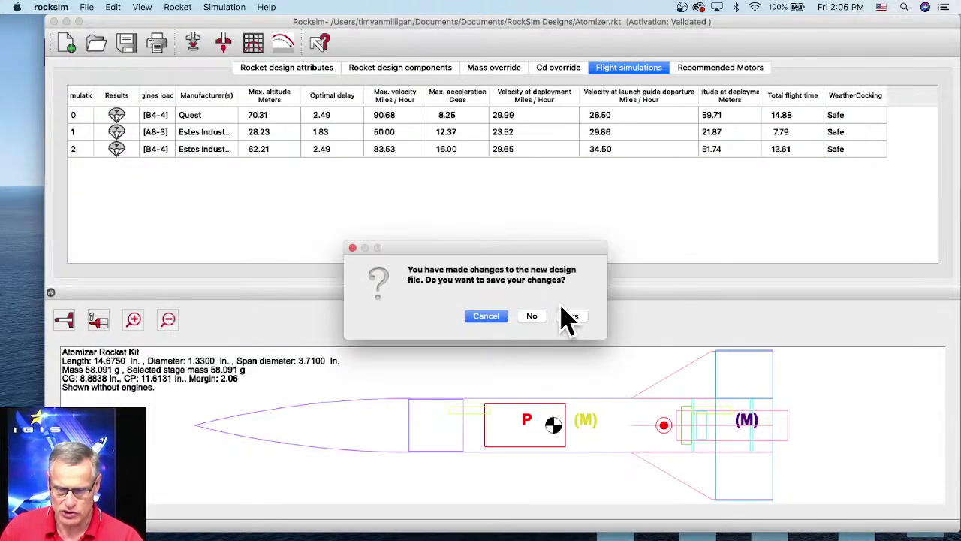
{"action": "left_click", "coordinate": [529, 316]}
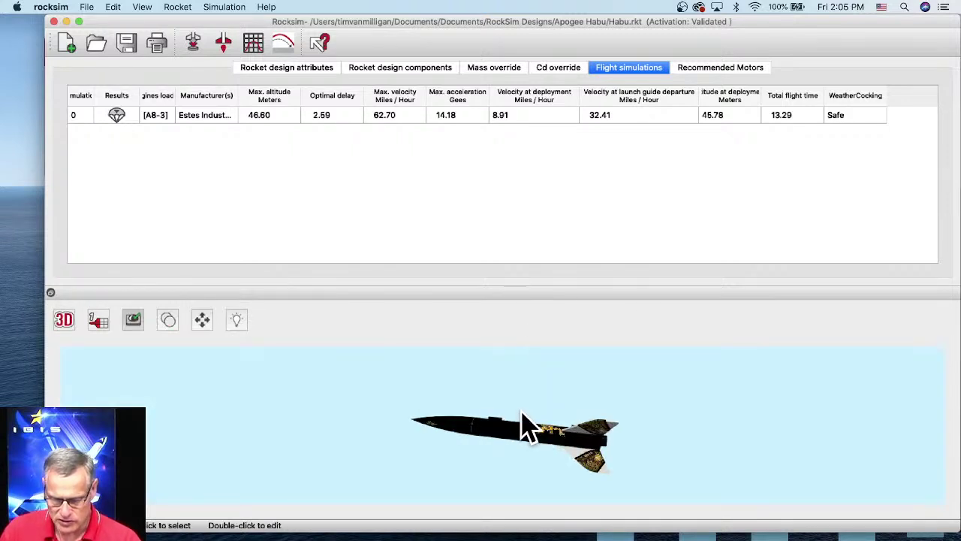
{"action": "scroll", "coordinate": [523, 412], "scroll_direction": "up", "scroll_amount": 4}
{"action": "left_click_drag", "start_coordinate": [516, 434], "coordinate": [607, 446]}
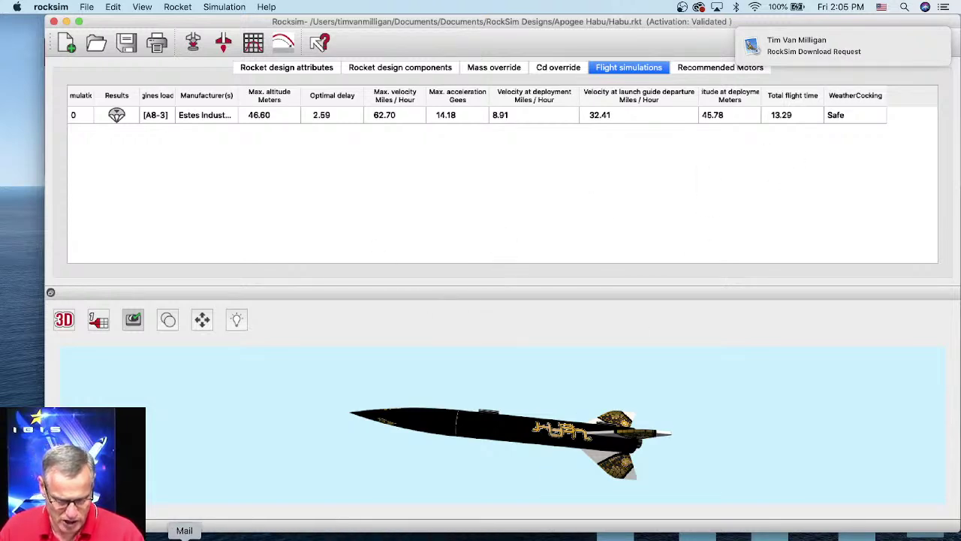
- Quit the Mail application and return to the Habu design in RockSim
{"action": "left_click", "coordinate": [170, 536]}
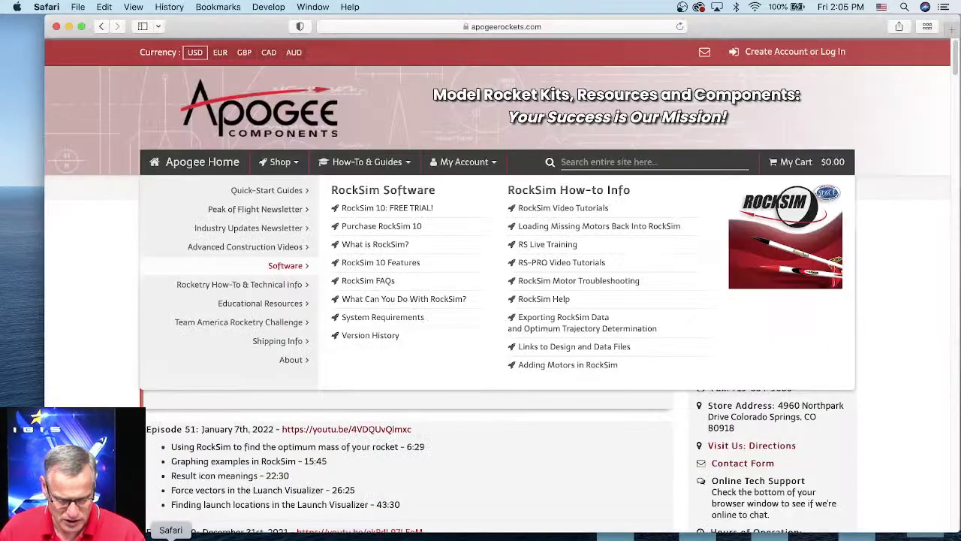
{"action": "right_click", "coordinate": [199, 536]}
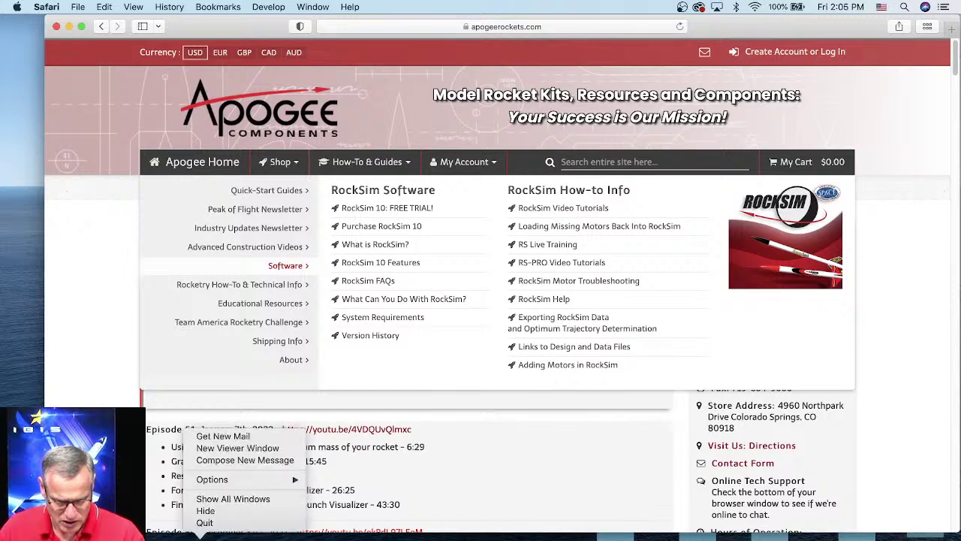
{"action": "left_click", "coordinate": [213, 523]}
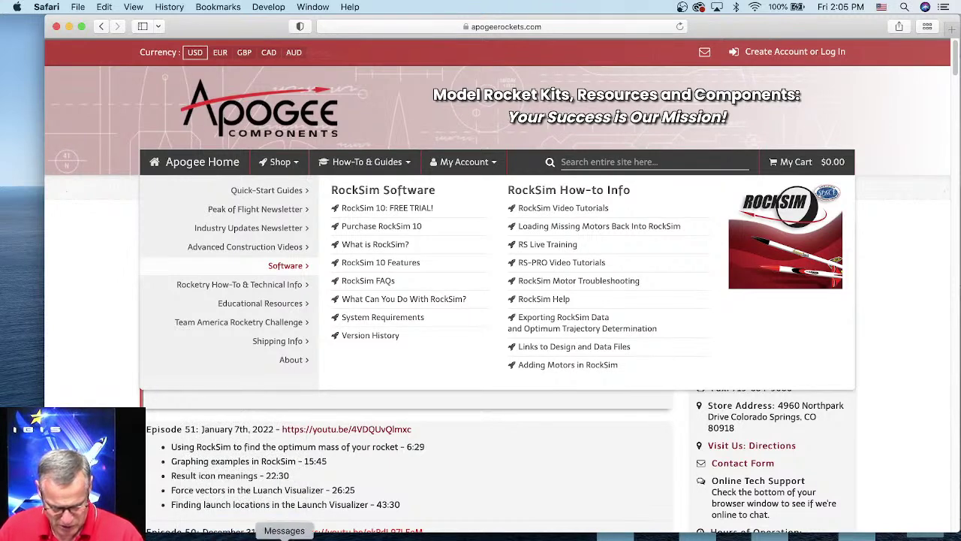
{"action": "left_click", "coordinate": [447, 538]}
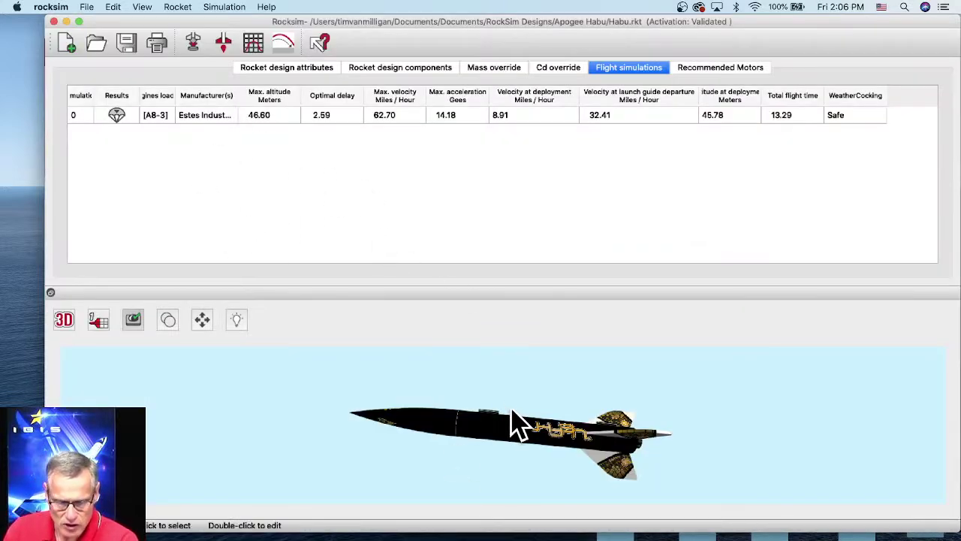
- Run the CD Analysis on the Habu rocket's sustainer and set the velocity to 430 MPH
{"action": "left_click", "coordinate": [179, 7]}
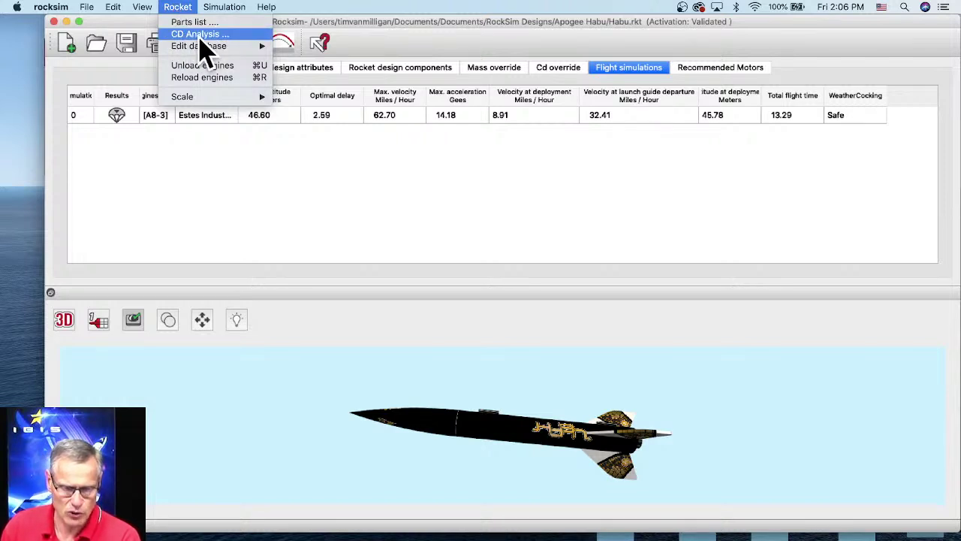
{"action": "left_click", "coordinate": [211, 36]}
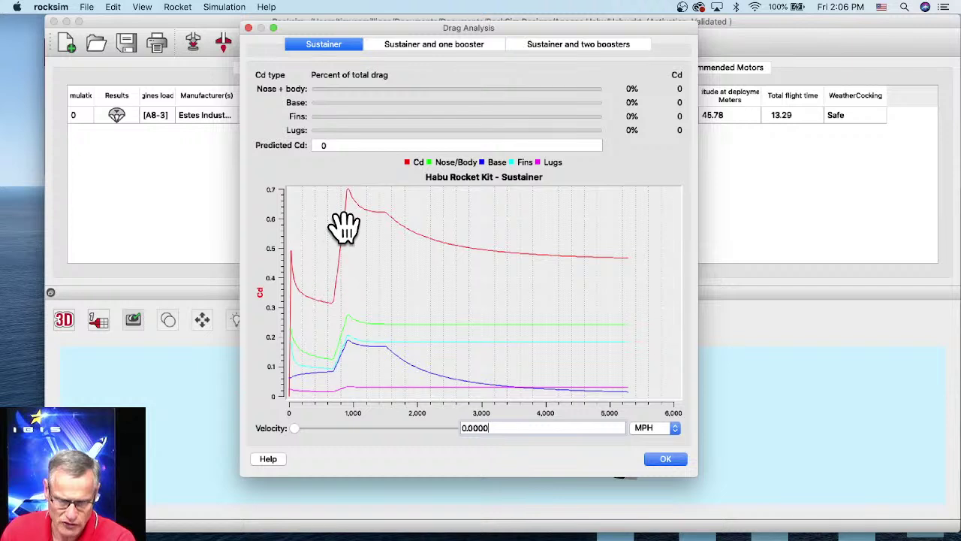
{"action": "left_click_drag", "start_coordinate": [354, 193], "coordinate": [374, 203]}
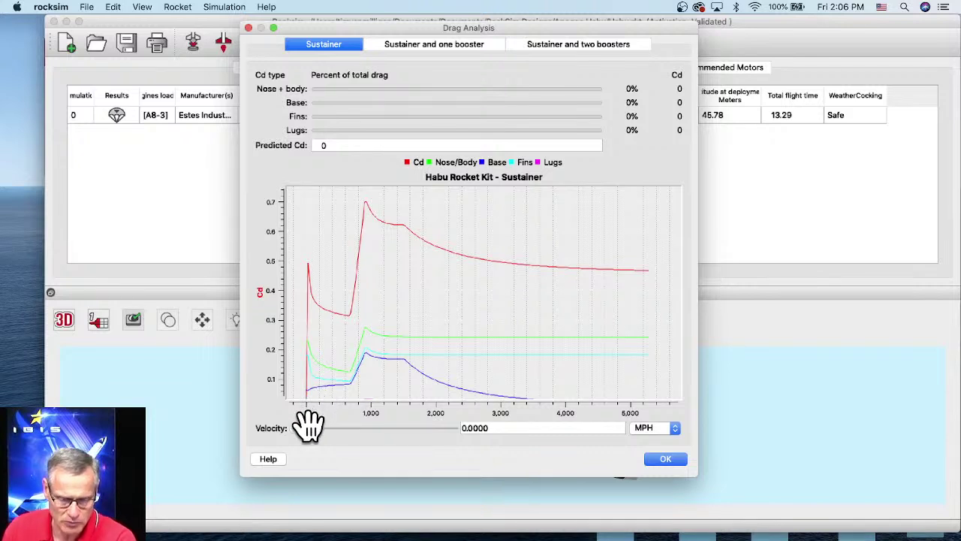
{"action": "left_click_drag", "start_coordinate": [297, 428], "coordinate": [311, 427]}
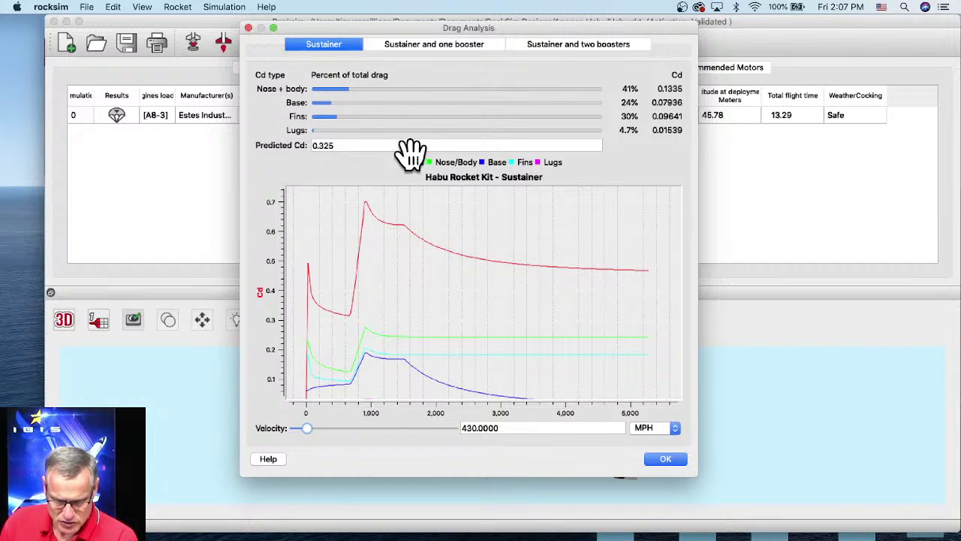
- Check the predicted drag coefficient at a velocity of 200 MPH, and close the drag analysis
{"action": "left_click", "coordinate": [674, 428]}
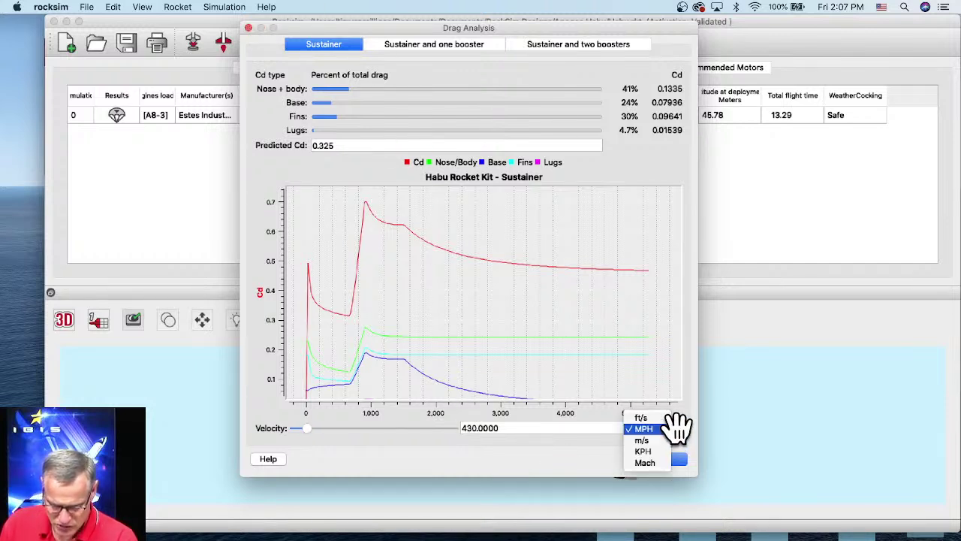
{"action": "left_click", "coordinate": [525, 432]}
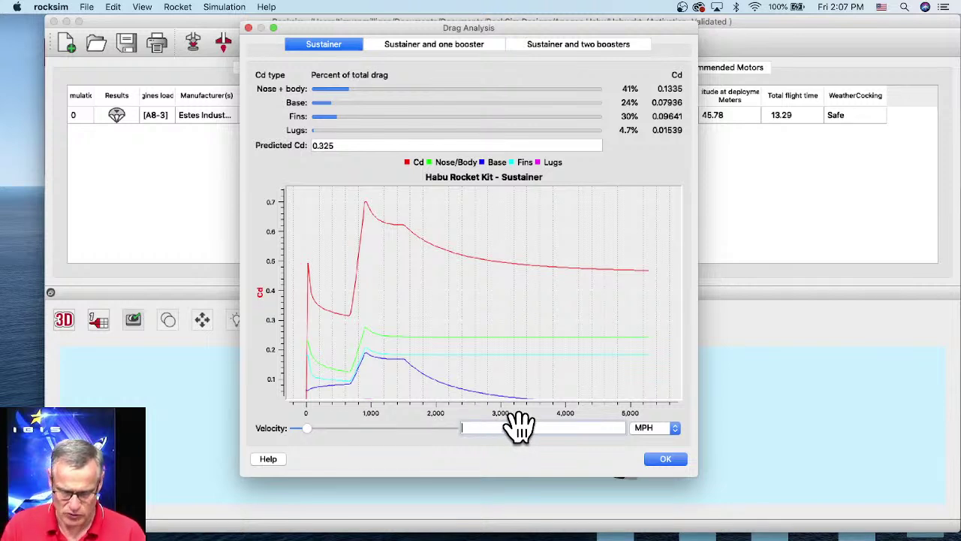
{"action": "type", "text": "200"}
{"action": "key", "text": "Tab"}
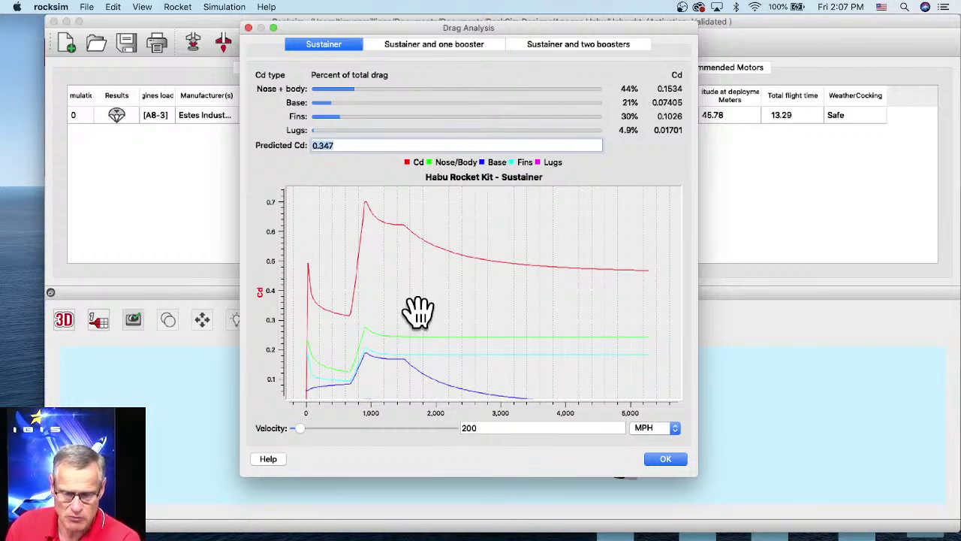
{"action": "left_click", "coordinate": [249, 29]}
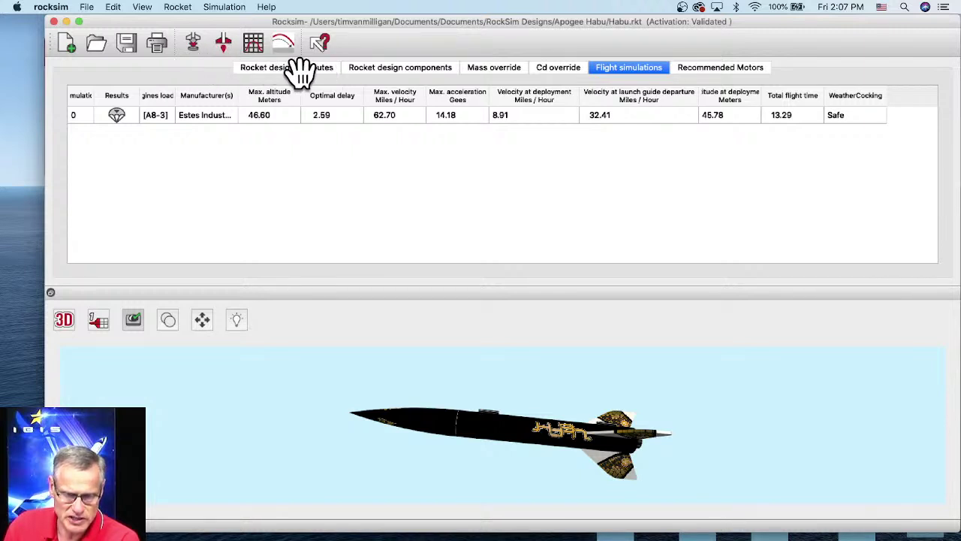
- Open the sustainer's nose cone for editing from the rocket's design components
{"action": "left_click", "coordinate": [396, 67]}
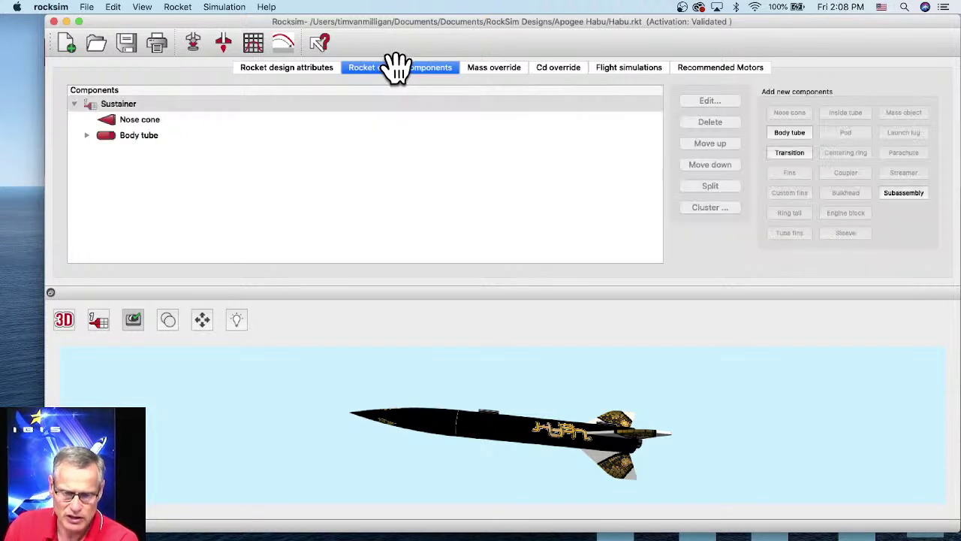
{"action": "left_click", "coordinate": [146, 121]}
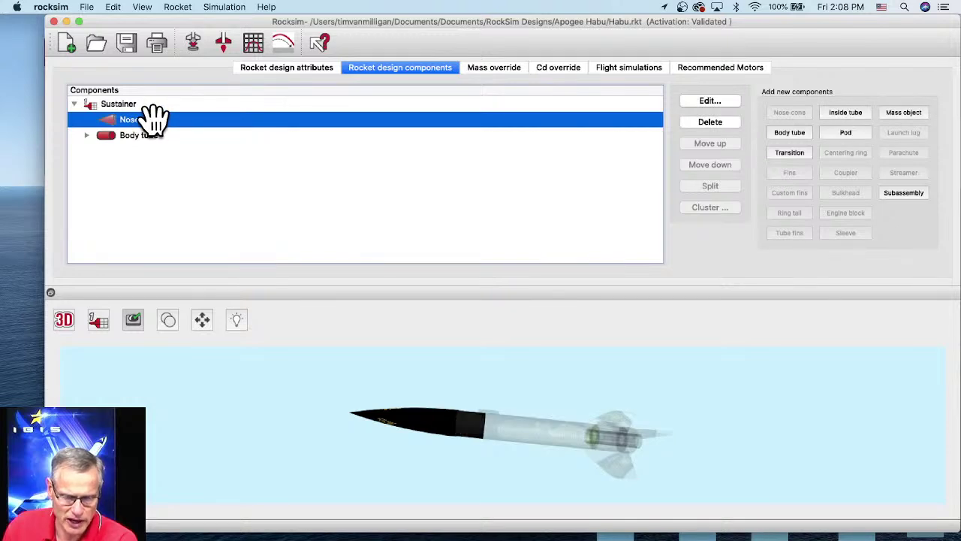
{"action": "double_click", "coordinate": [153, 121]}
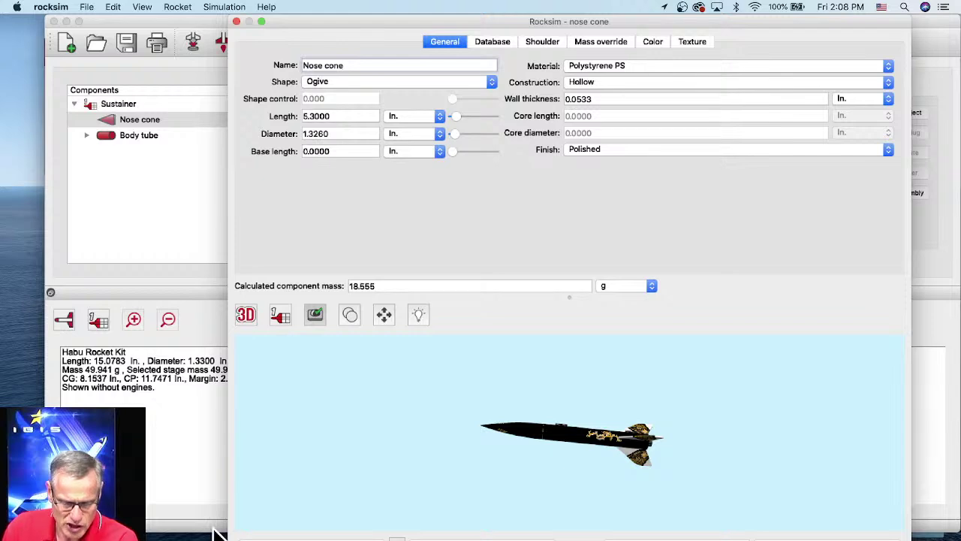
- Enlarge the nose cone settings window and set the nose cone's shape to Elliptical, checking it up close in the 3D preview
{"action": "left_click_drag", "start_coordinate": [228, 538], "coordinate": [156, 508]}
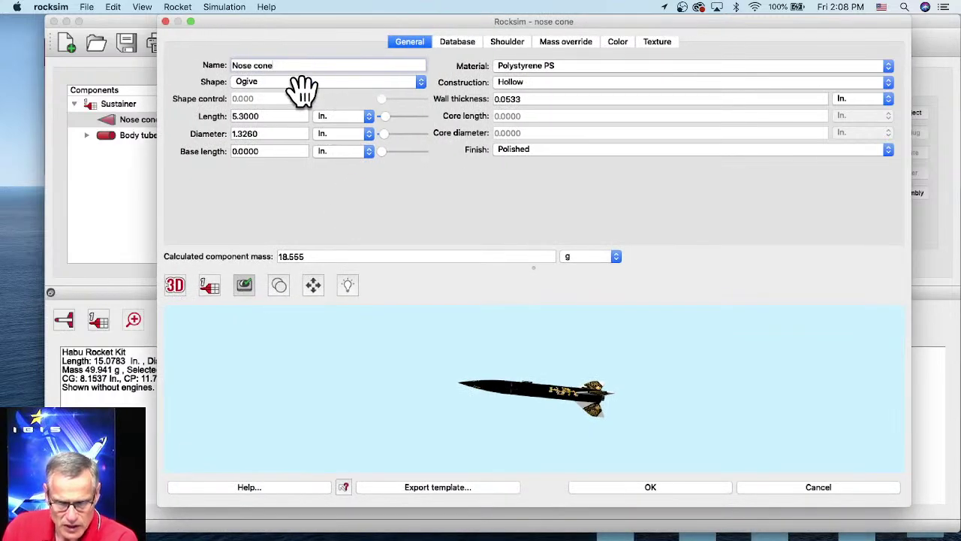
{"action": "left_click", "coordinate": [277, 82]}
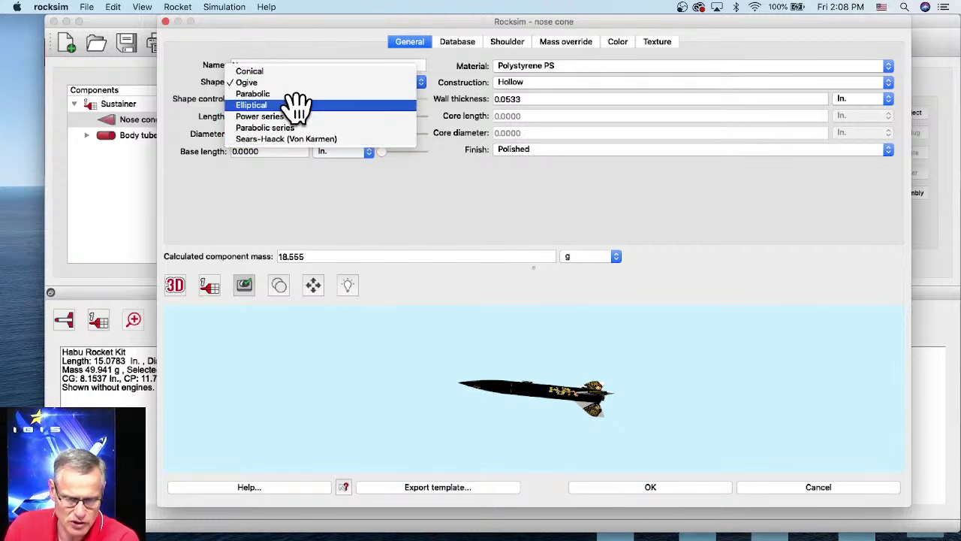
{"action": "left_click", "coordinate": [296, 105]}
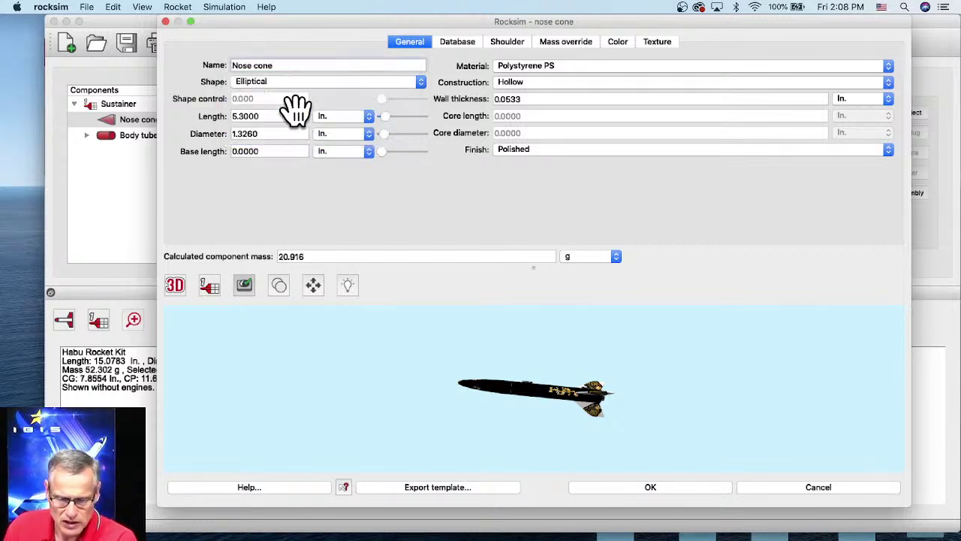
{"action": "scroll", "coordinate": [492, 428], "scroll_direction": "up", "scroll_amount": 5}
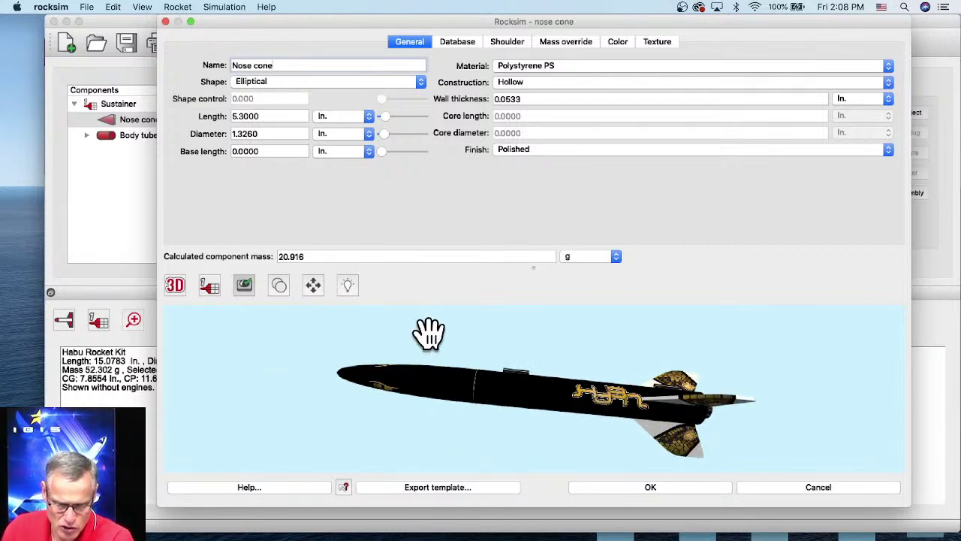
- Switch the nose cone's shape back to Ogive to compare the profiles
{"action": "left_click", "coordinate": [355, 81]}
{"action": "left_click", "coordinate": [356, 83]}
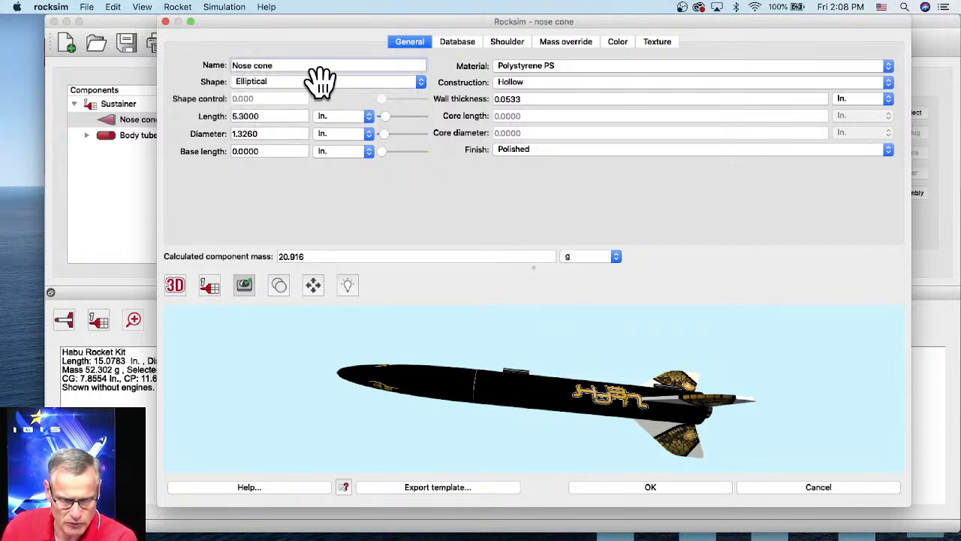
{"action": "left_click", "coordinate": [317, 83]}
{"action": "left_click", "coordinate": [317, 59]}
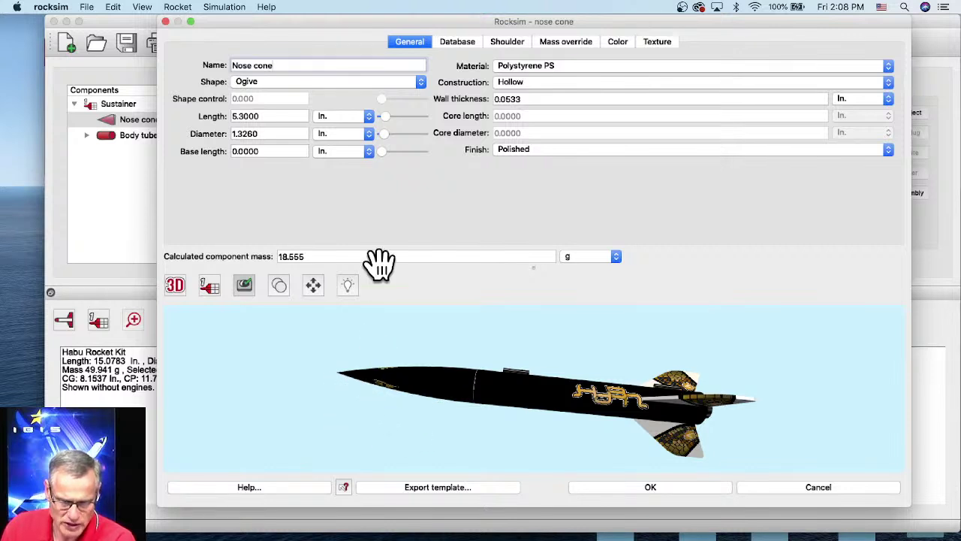
- Set the nose cone's shape to Elliptical again and accept the component changes
{"action": "left_click", "coordinate": [355, 81]}
{"action": "left_click", "coordinate": [395, 82]}
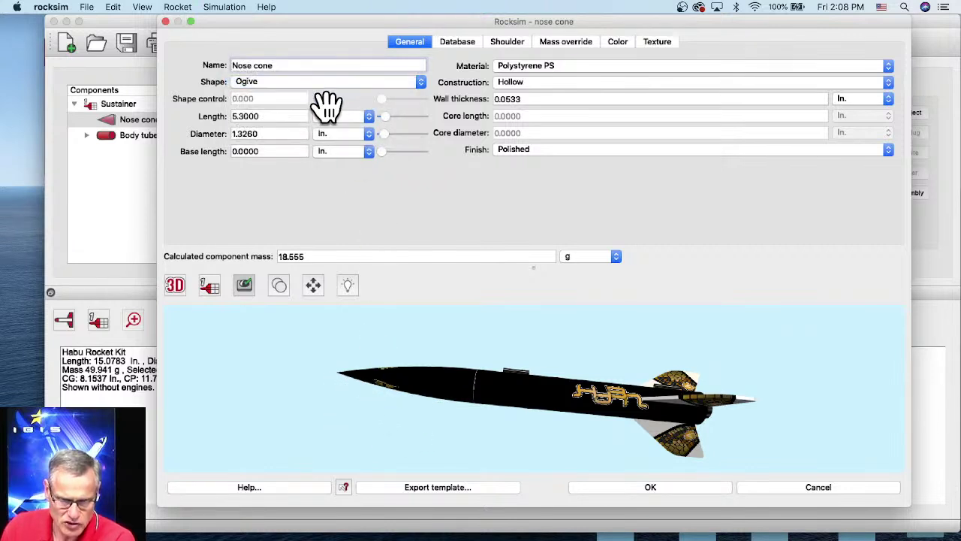
{"action": "left_click", "coordinate": [328, 82]}
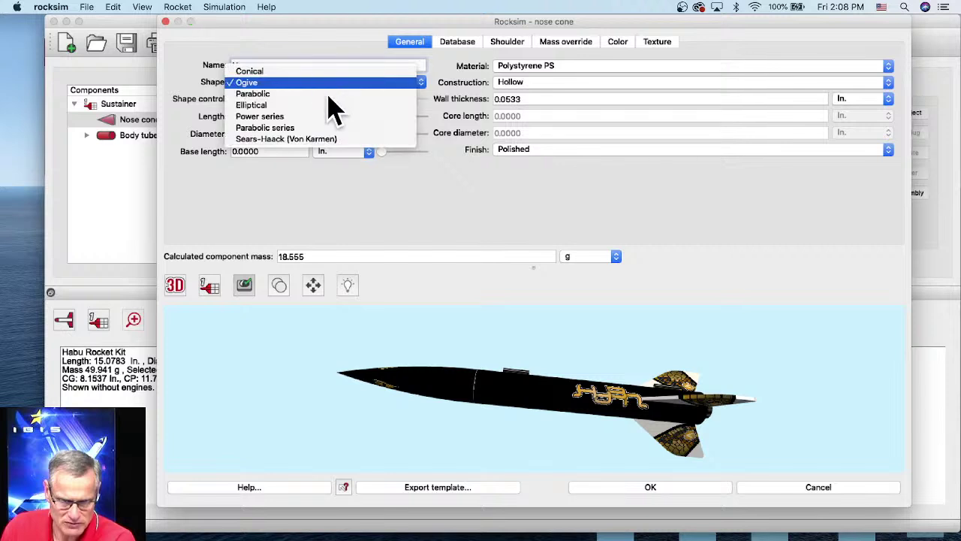
{"action": "left_click", "coordinate": [246, 104]}
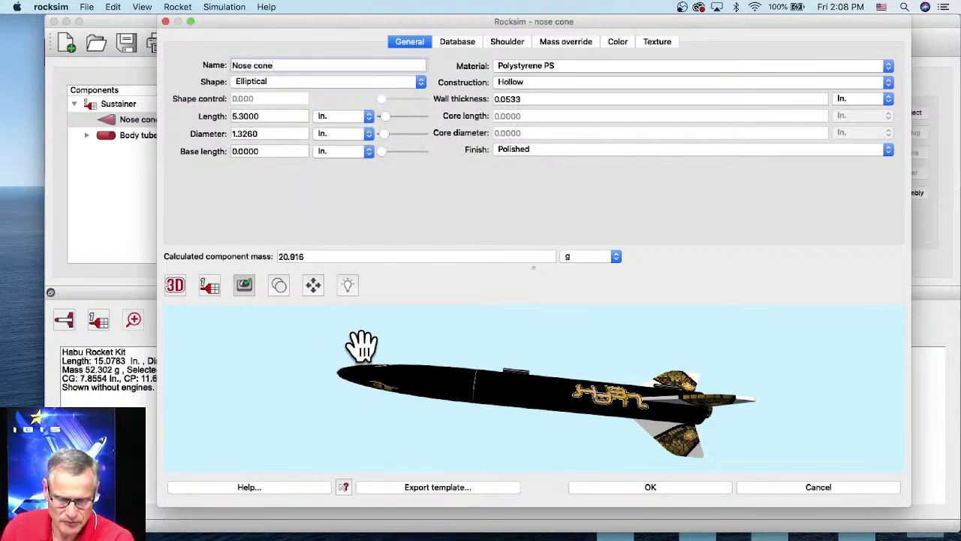
{"action": "left_click", "coordinate": [668, 487]}
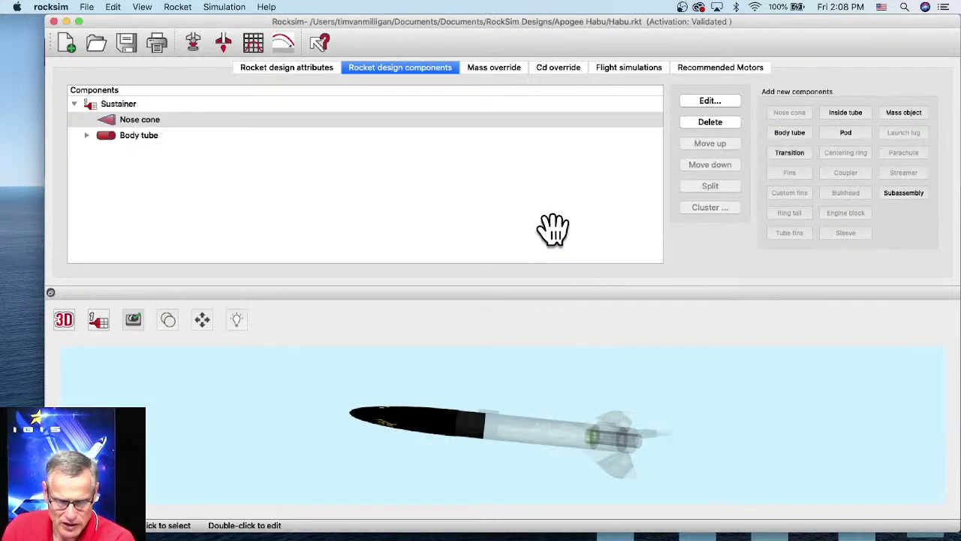
- Run the CD Analysis with the elliptical nose cone, check the predicted drag coefficient at 200 MPH, and close the analysis
{"action": "left_click", "coordinate": [180, 9]}
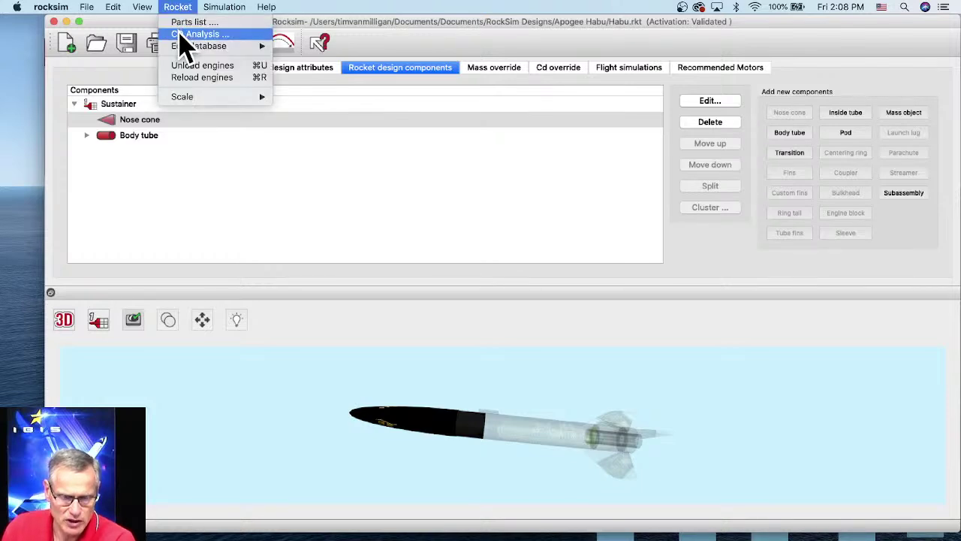
{"action": "left_click", "coordinate": [180, 35]}
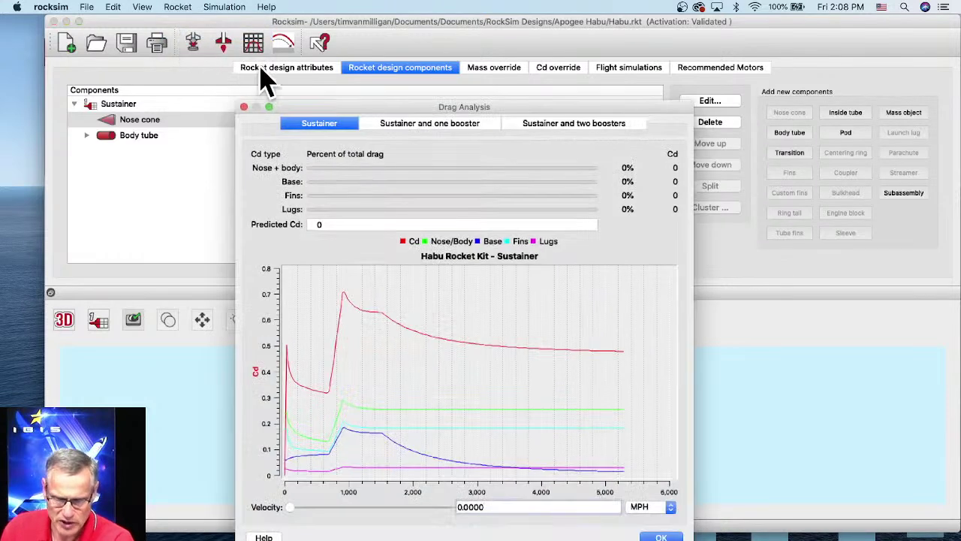
{"action": "left_click_drag", "start_coordinate": [557, 510], "coordinate": [443, 518]}
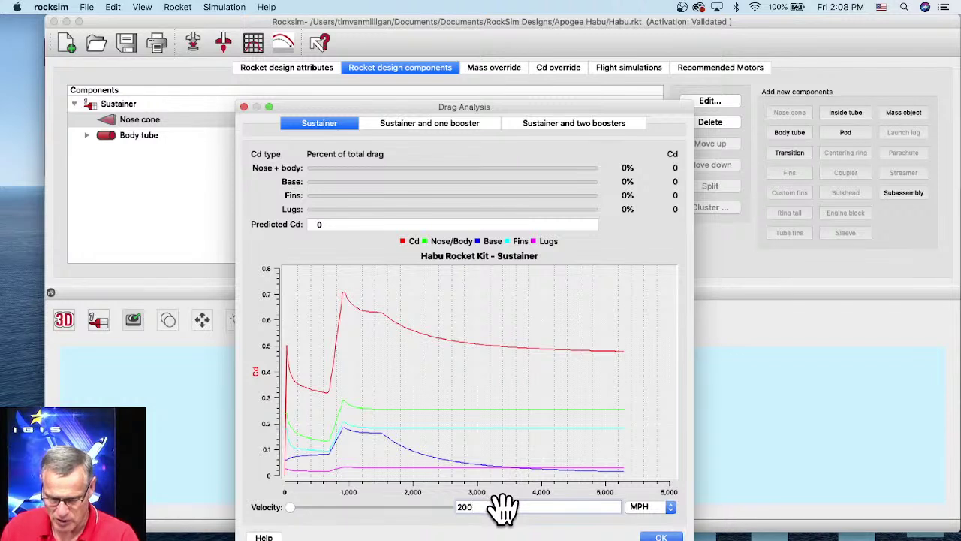
{"action": "key", "text": "Tab"}
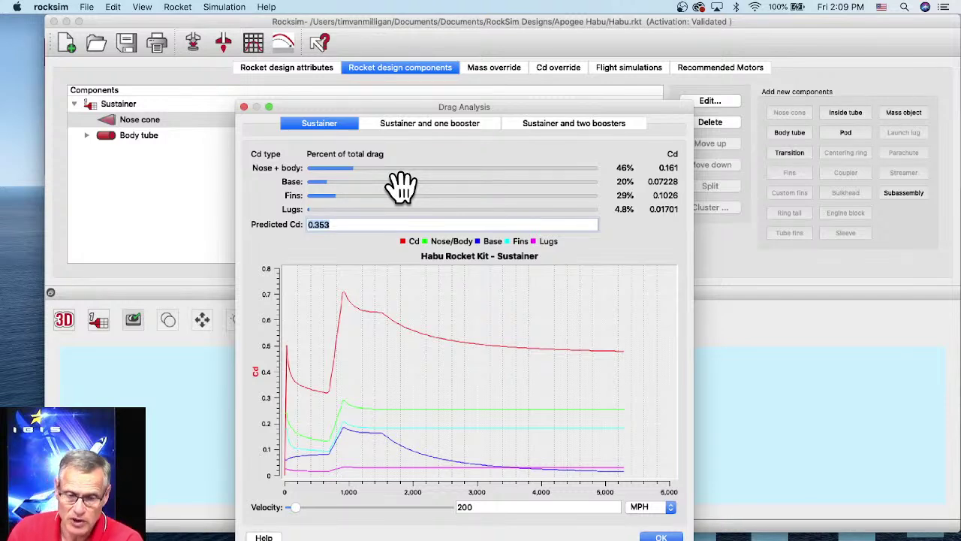
{"action": "left_click_drag", "start_coordinate": [413, 105], "coordinate": [420, 40]}
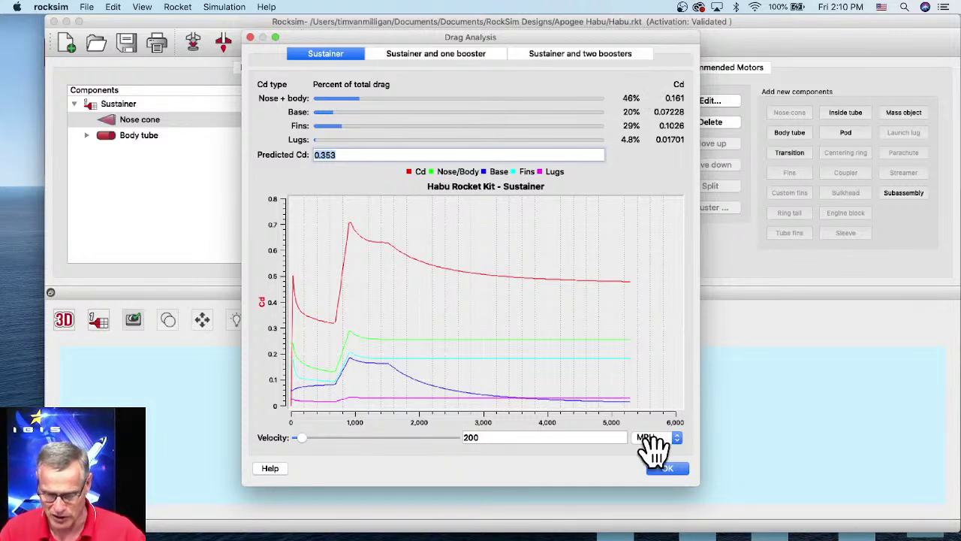
{"action": "left_click", "coordinate": [667, 467]}
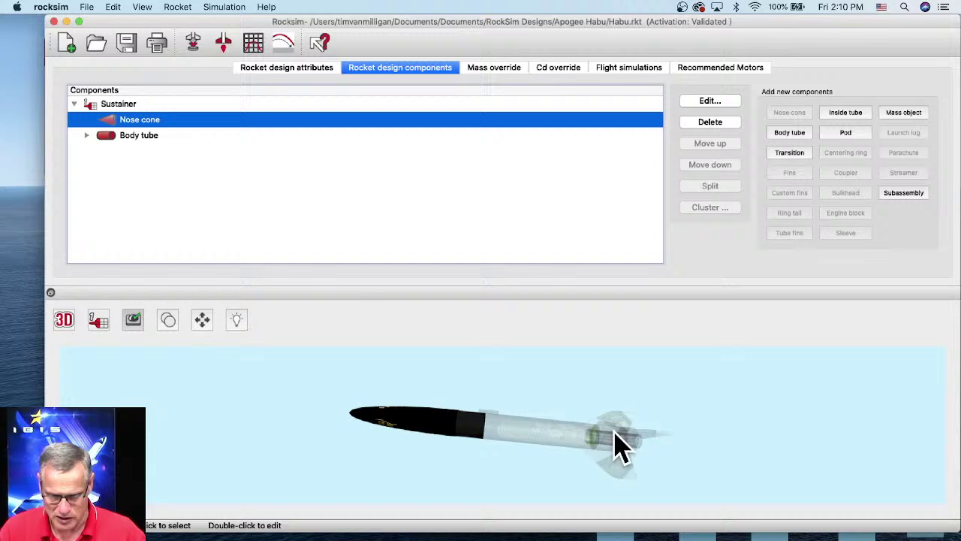
- Set the nose cone's length to 2 in. and accept the change
{"action": "double_click", "coordinate": [123, 118]}
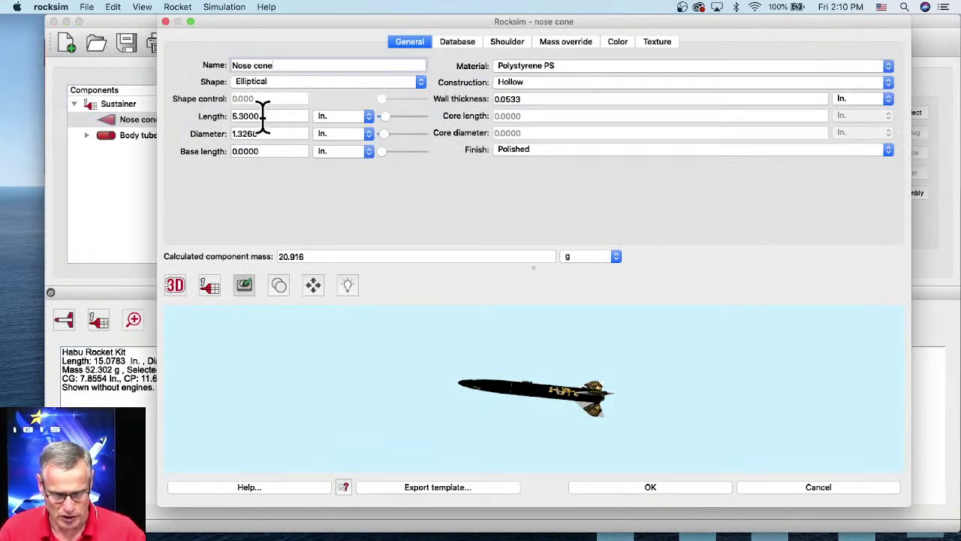
{"action": "left_click_drag", "start_coordinate": [261, 117], "coordinate": [230, 114]}
{"action": "type", "text": "9"}
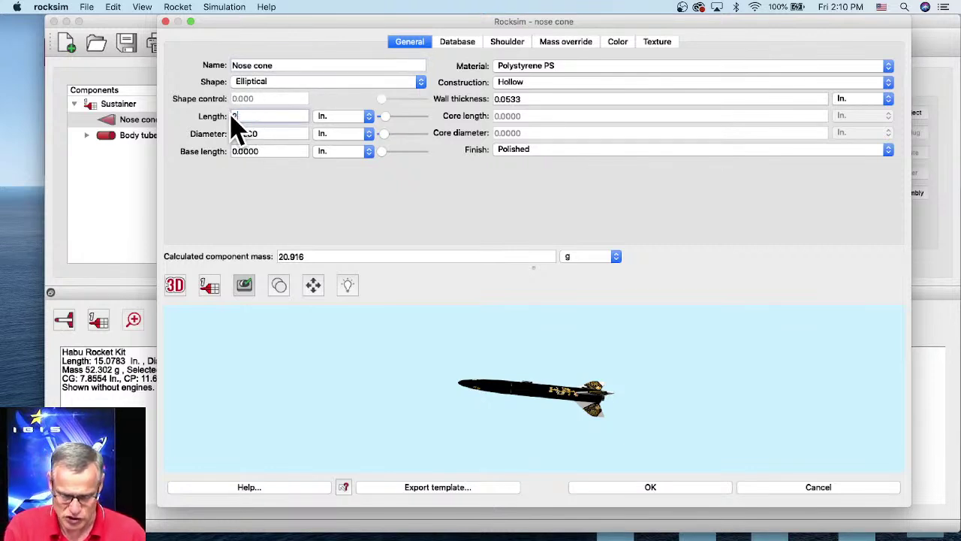
{"action": "key", "text": "Tab"}
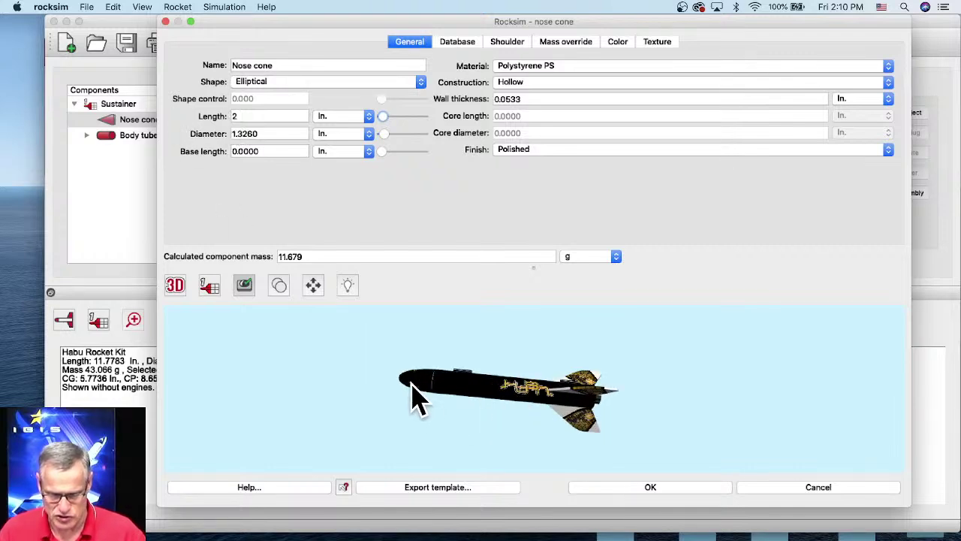
{"action": "left_click", "coordinate": [650, 489]}
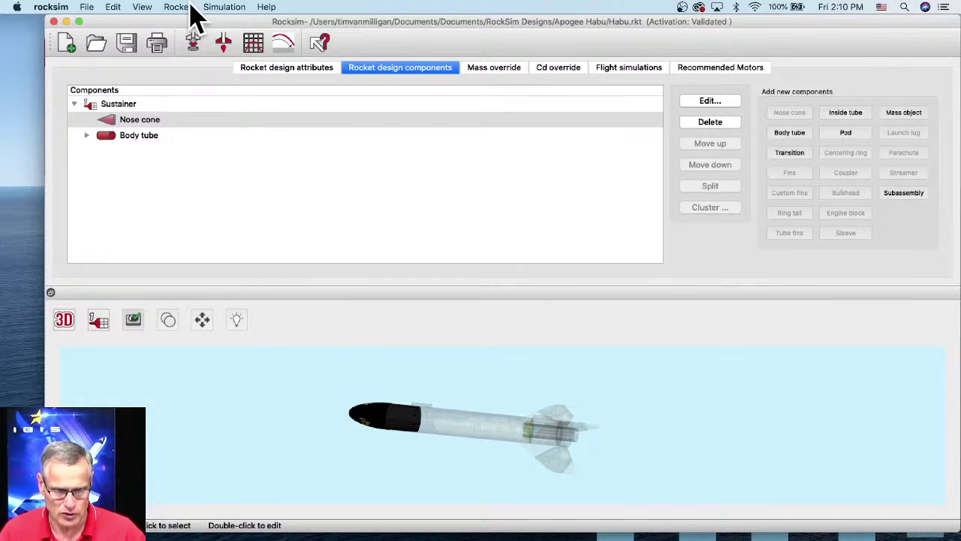
- Rerun the CD Analysis with the shortened nose cone, check the drag breakdown at 200 MPH, and close the analysis
{"action": "left_click", "coordinate": [187, 7]}
{"action": "left_click", "coordinate": [197, 35]}
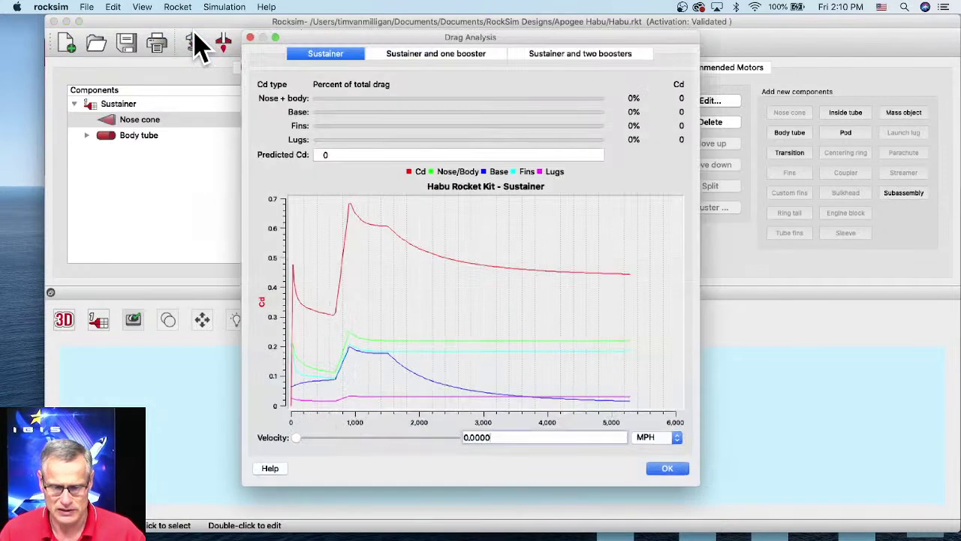
{"action": "double_click", "coordinate": [498, 437]}
{"action": "type", "text": "200"}
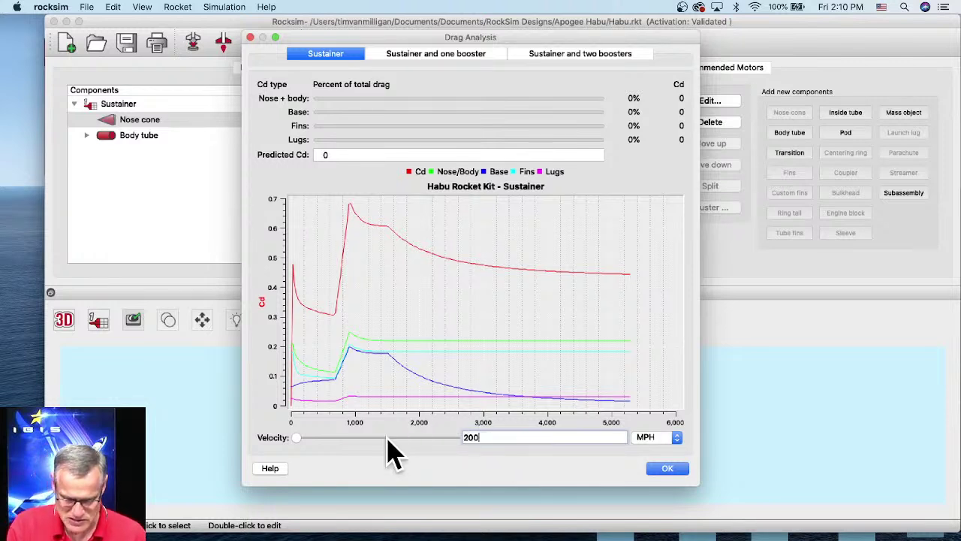
{"action": "key", "text": "Return"}
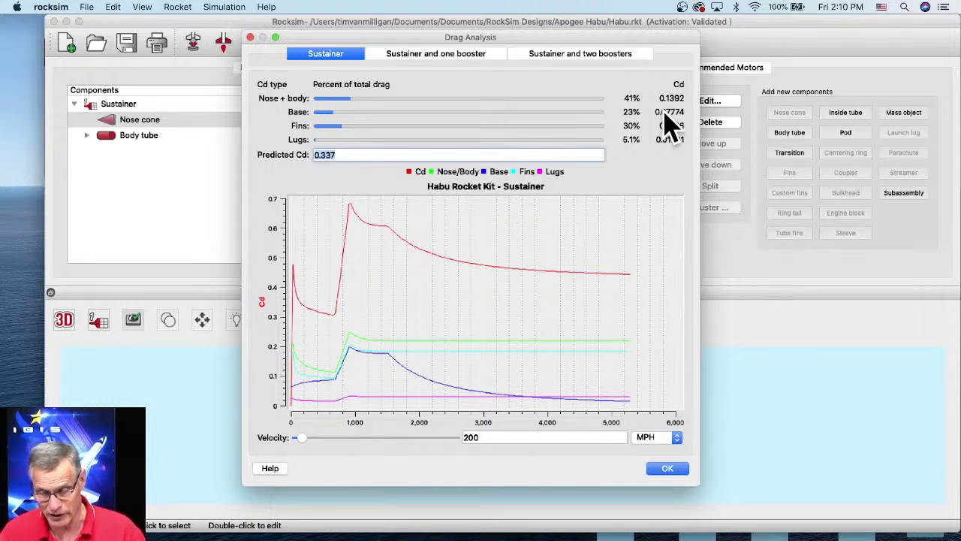
{"action": "left_click", "coordinate": [667, 467]}
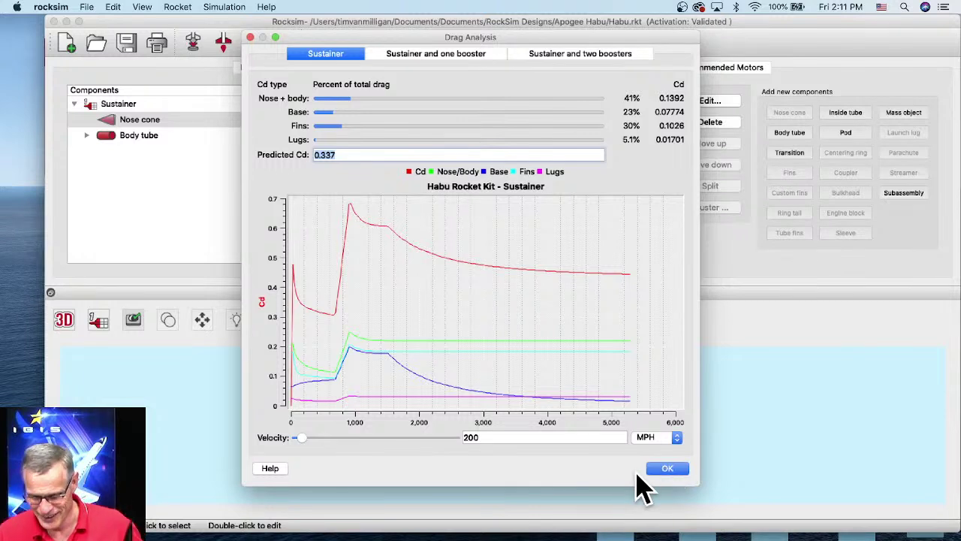
{"action": "left_click", "coordinate": [670, 470]}
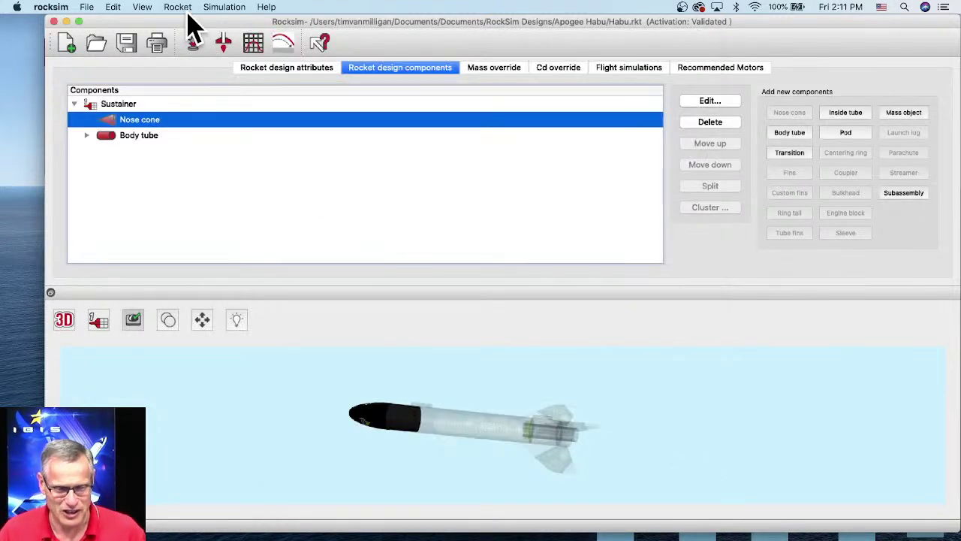
- Change the nose cone's shape to Conical, check it in the 3D preview, and accept the change
{"action": "double_click", "coordinate": [130, 127]}
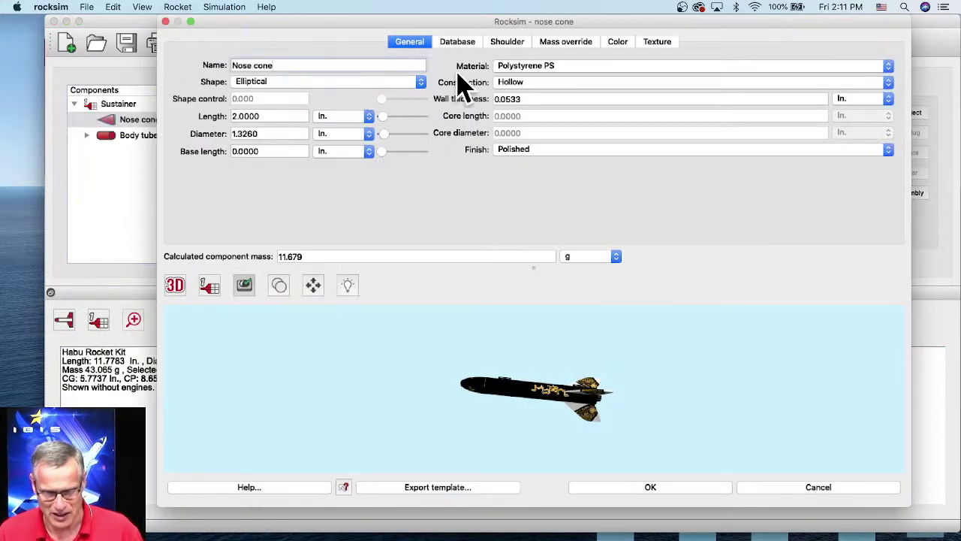
{"action": "left_click", "coordinate": [333, 82]}
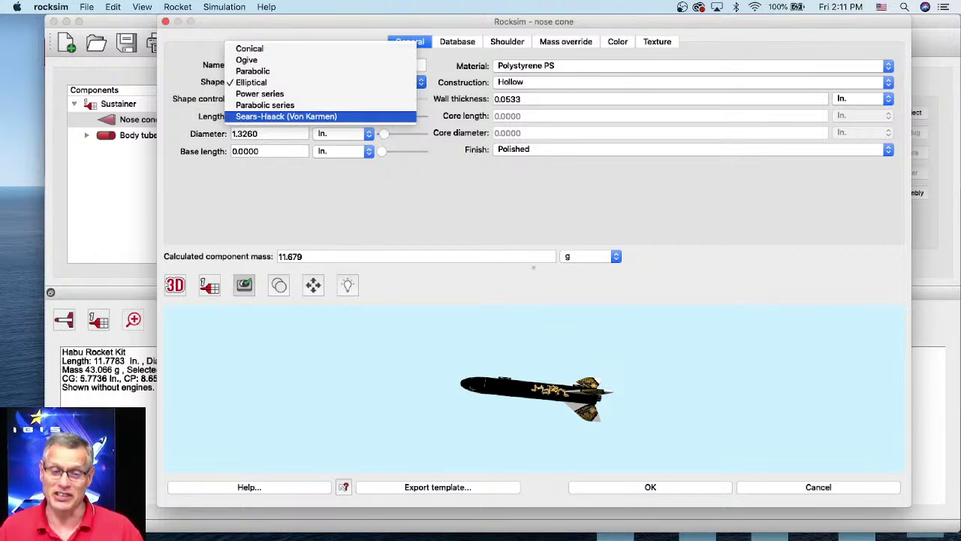
{"action": "left_click", "coordinate": [246, 45]}
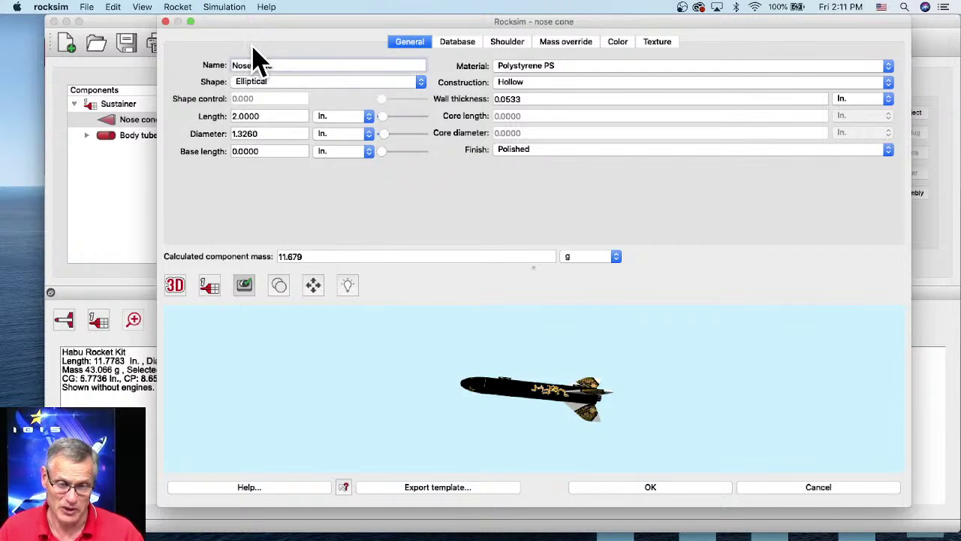
{"action": "left_click", "coordinate": [264, 85]}
{"action": "left_click", "coordinate": [262, 45]}
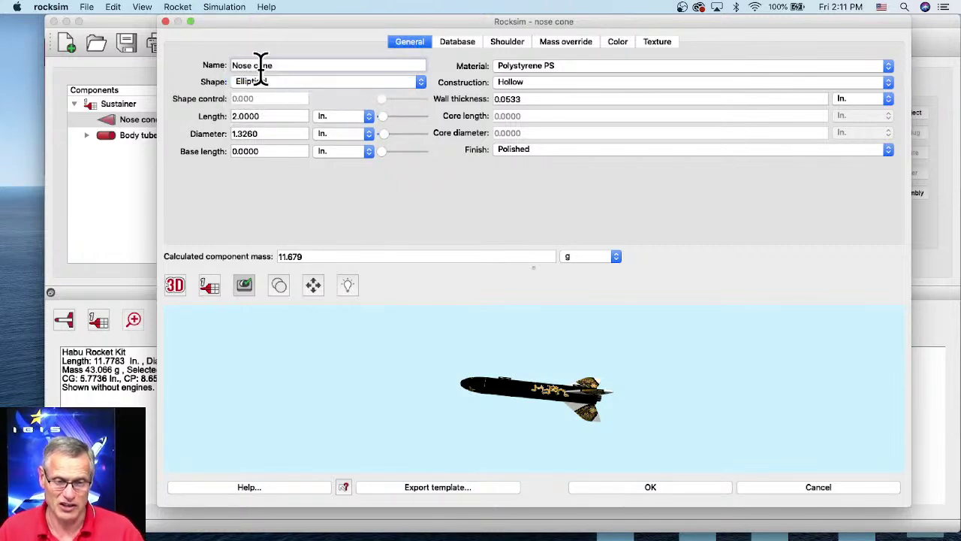
{"action": "left_click", "coordinate": [262, 84]}
{"action": "left_click", "coordinate": [265, 50]}
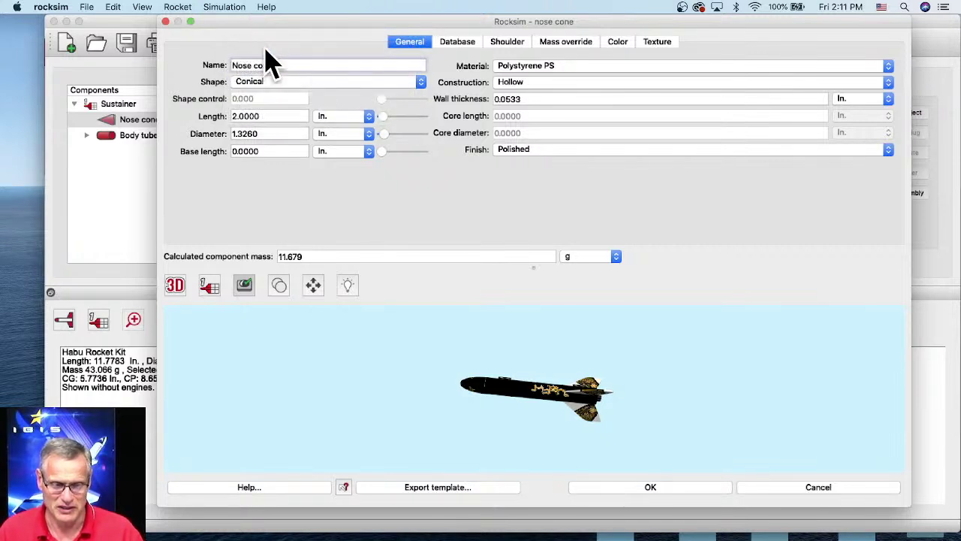
{"action": "scroll", "coordinate": [476, 408], "scroll_direction": "up", "scroll_amount": 5}
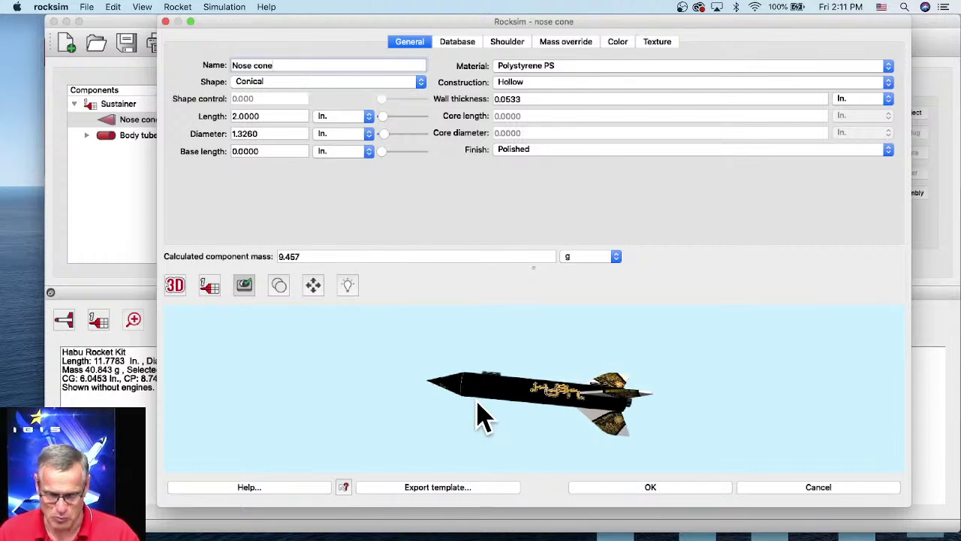
{"action": "left_click", "coordinate": [680, 490]}
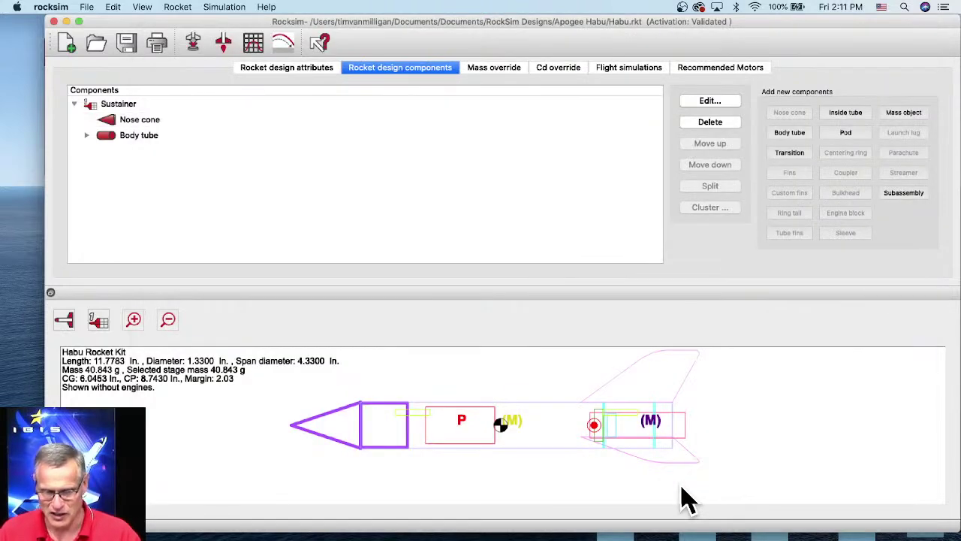
- Run the CD Analysis with the conical nose cone, check the drag breakdown at 200 MPH, and close the analysis
{"action": "left_click", "coordinate": [177, 7]}
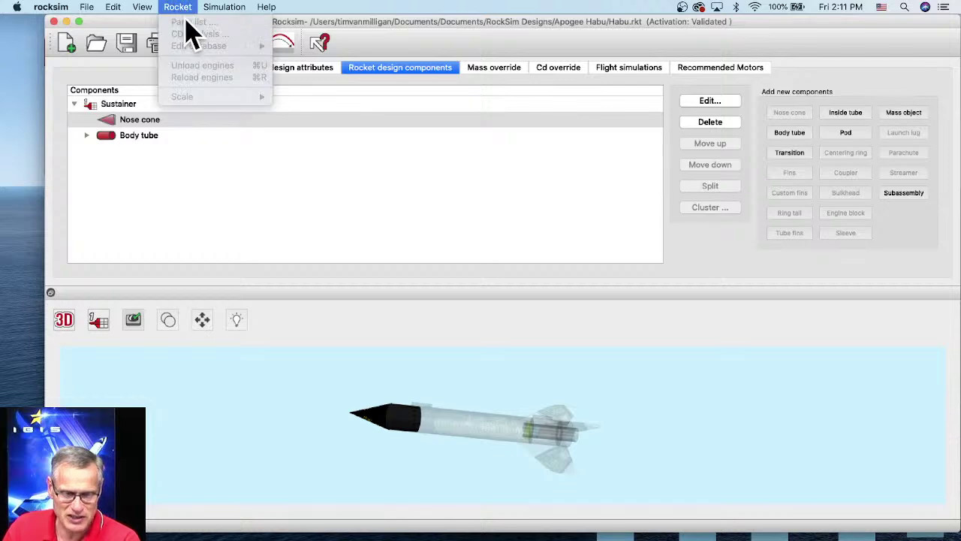
{"action": "left_click", "coordinate": [178, 8]}
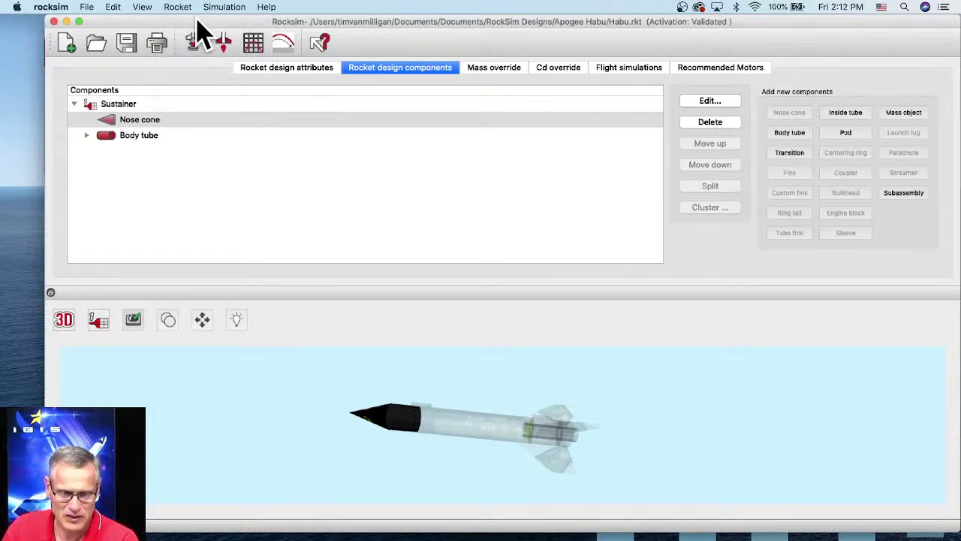
{"action": "left_click", "coordinate": [189, 9]}
{"action": "left_click", "coordinate": [196, 34]}
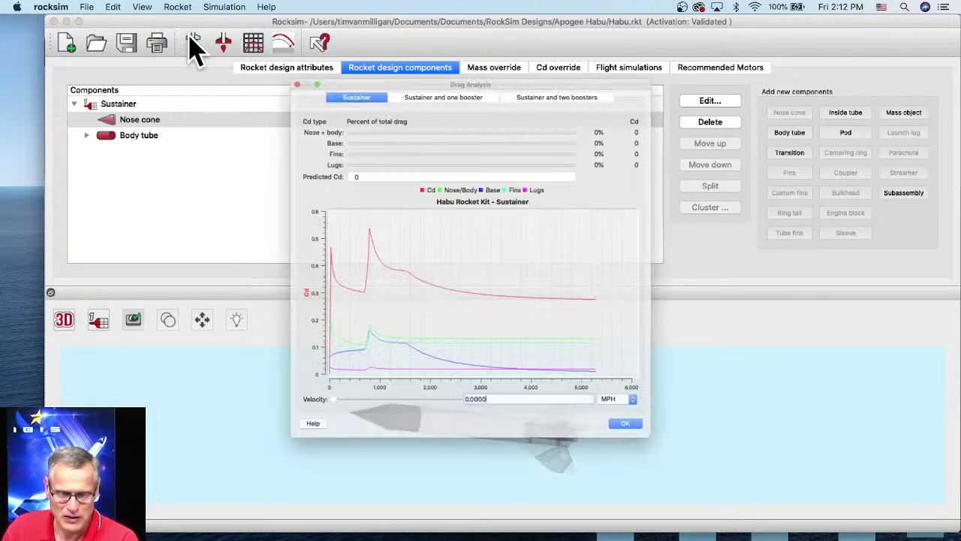
{"action": "double_click", "coordinate": [469, 437]}
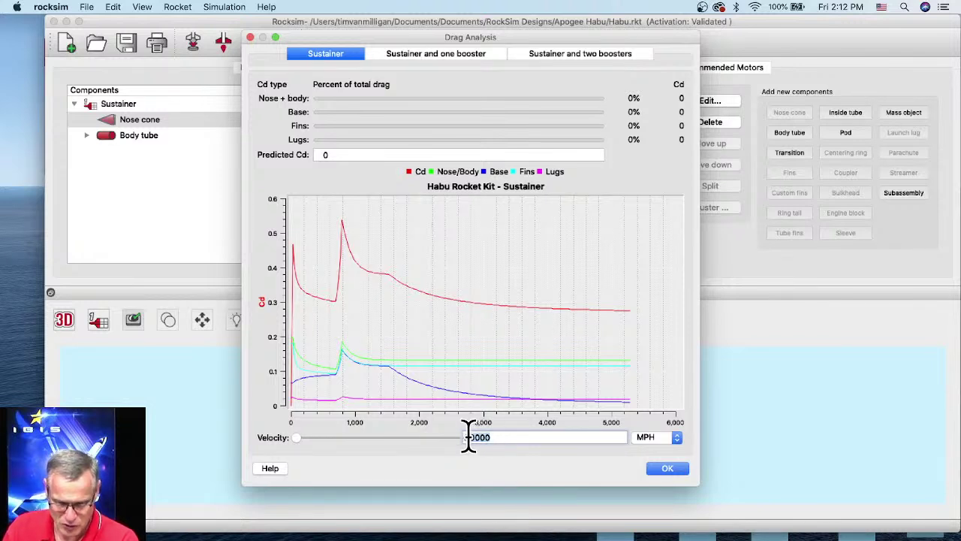
{"action": "type", "text": "200"}
{"action": "key", "text": "Return"}
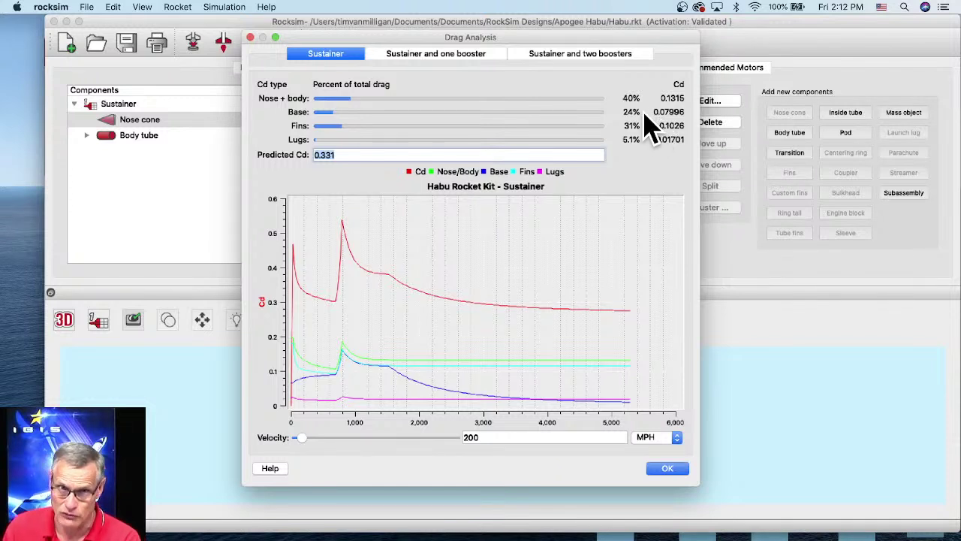
{"action": "left_click", "coordinate": [678, 471]}
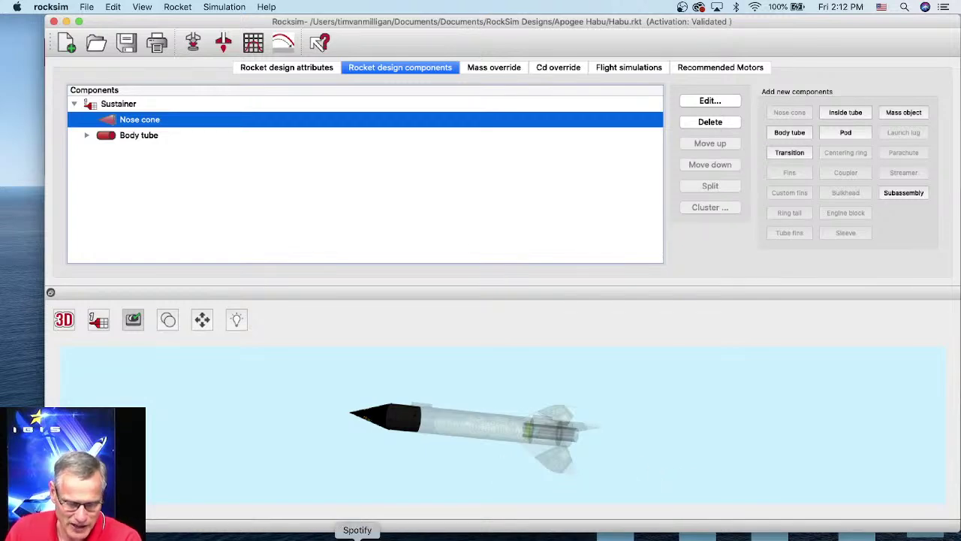
- Switch to Safari and open the Peak of Flight Newsletter page from the Apogee site's How-To & Guides
{"action": "left_click", "coordinate": [170, 538]}
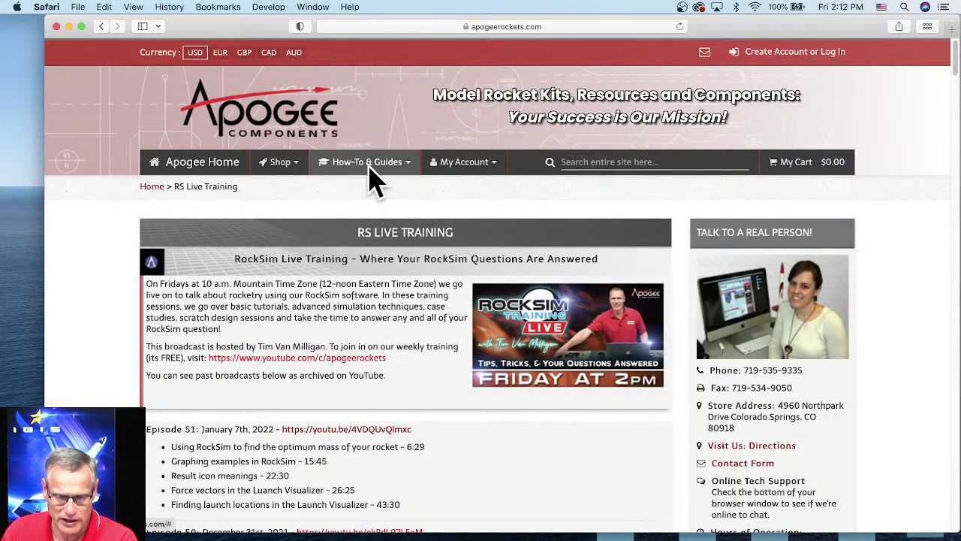
{"action": "left_click", "coordinate": [369, 166]}
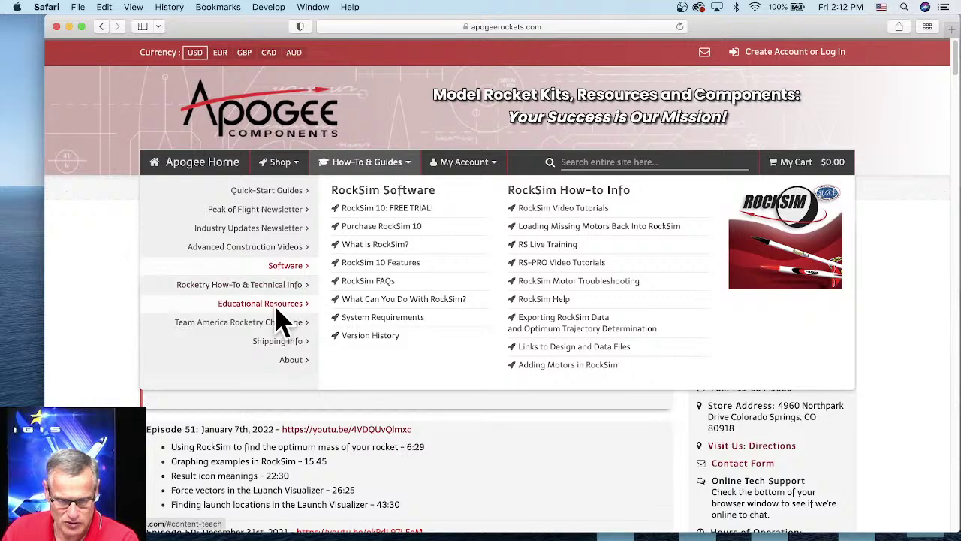
{"action": "mouse_move", "coordinate": [270, 307]}
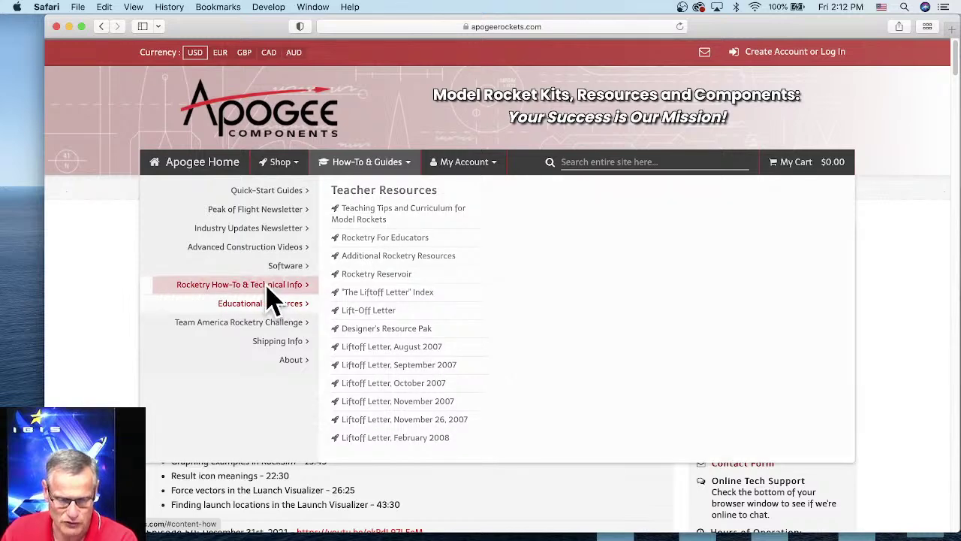
{"action": "mouse_move", "coordinate": [248, 294]}
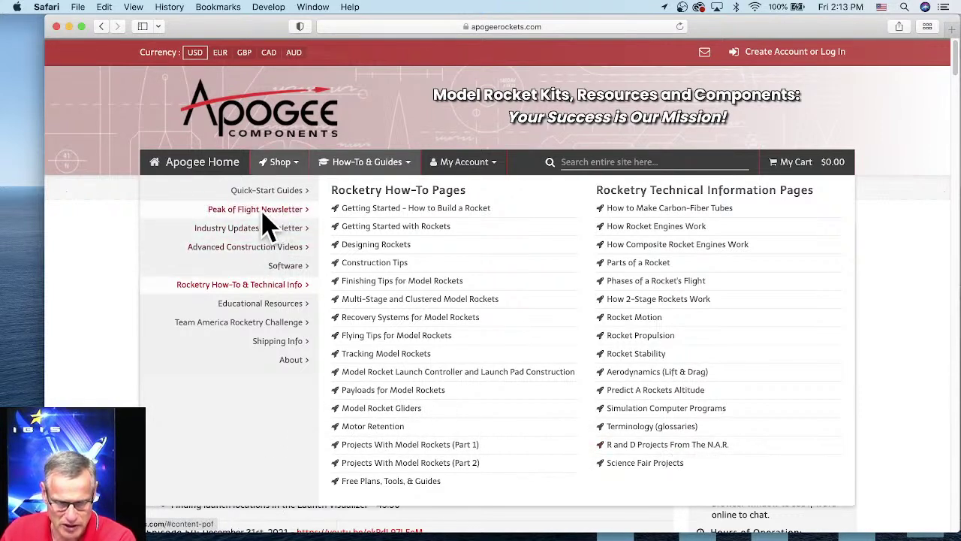
{"action": "mouse_move", "coordinate": [304, 214]}
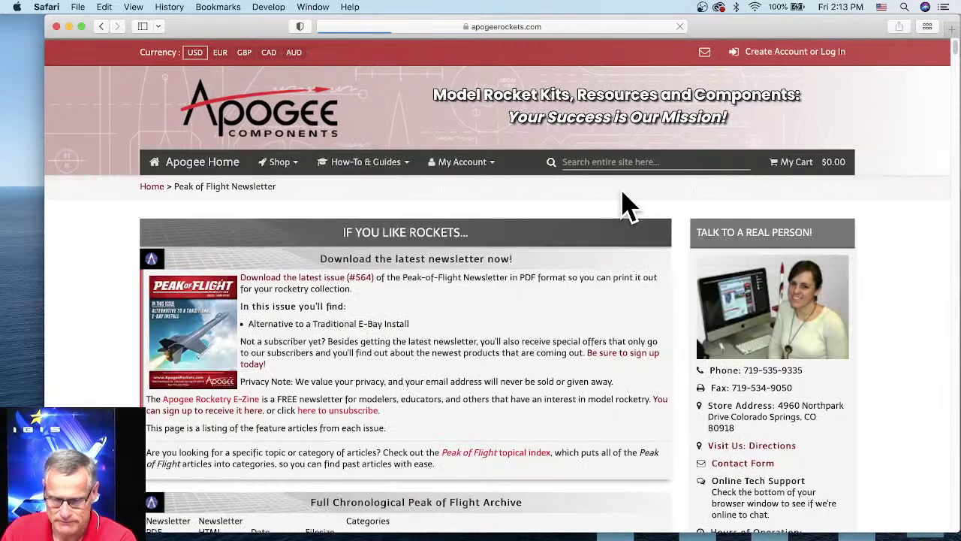
- Search the chronological Peak of Flight archive on the page for "nose cone"
{"action": "scroll", "coordinate": [533, 319], "scroll_direction": "down", "scroll_amount": 5}
{"action": "scroll", "coordinate": [268, 382], "scroll_direction": "down", "scroll_amount": 5}
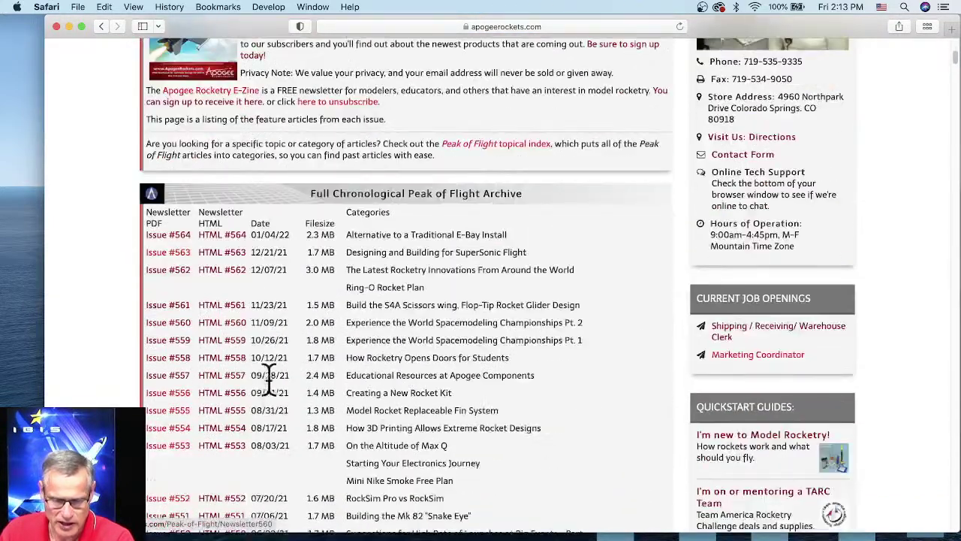
{"action": "scroll", "coordinate": [229, 443], "scroll_direction": "up", "scroll_amount": 8}
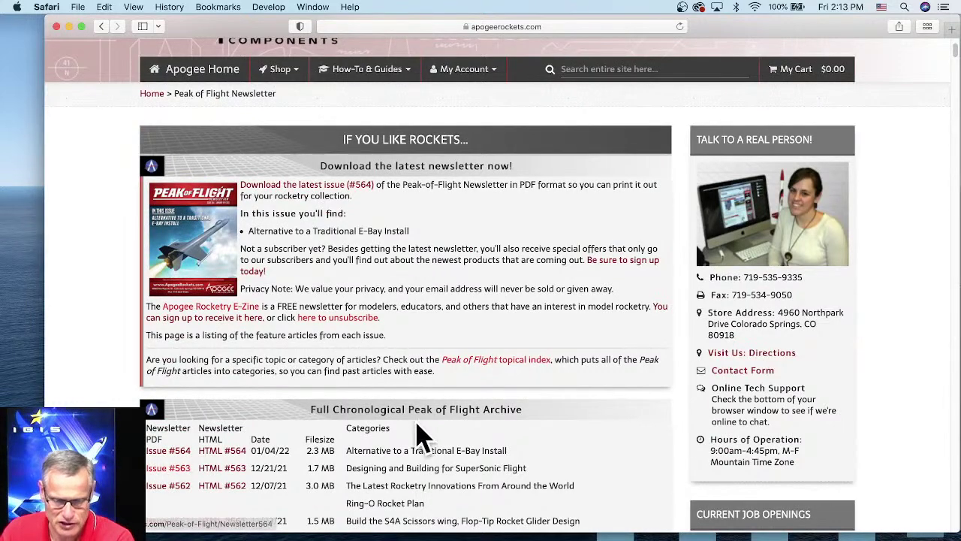
{"action": "scroll", "coordinate": [421, 439], "scroll_direction": "down", "scroll_amount": 4}
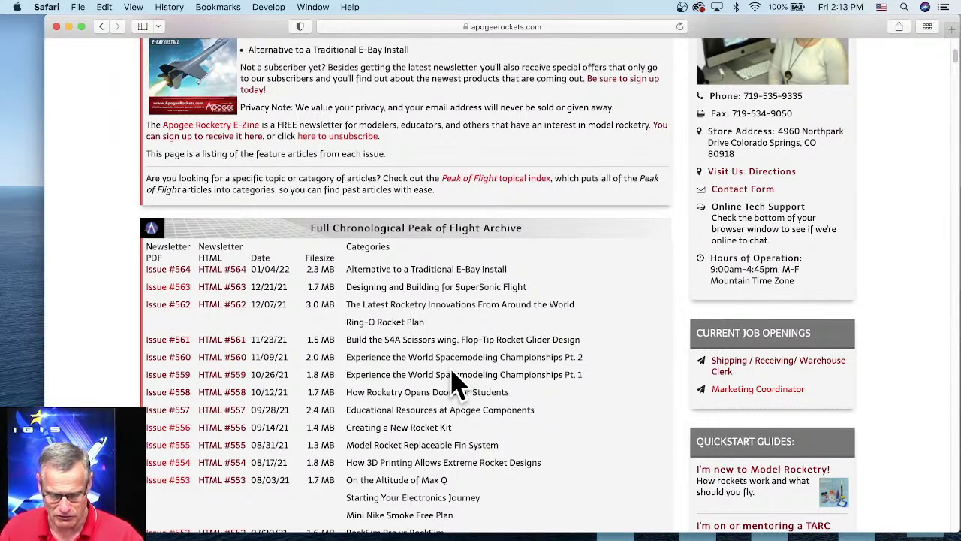
{"action": "key", "text": "super+f"}
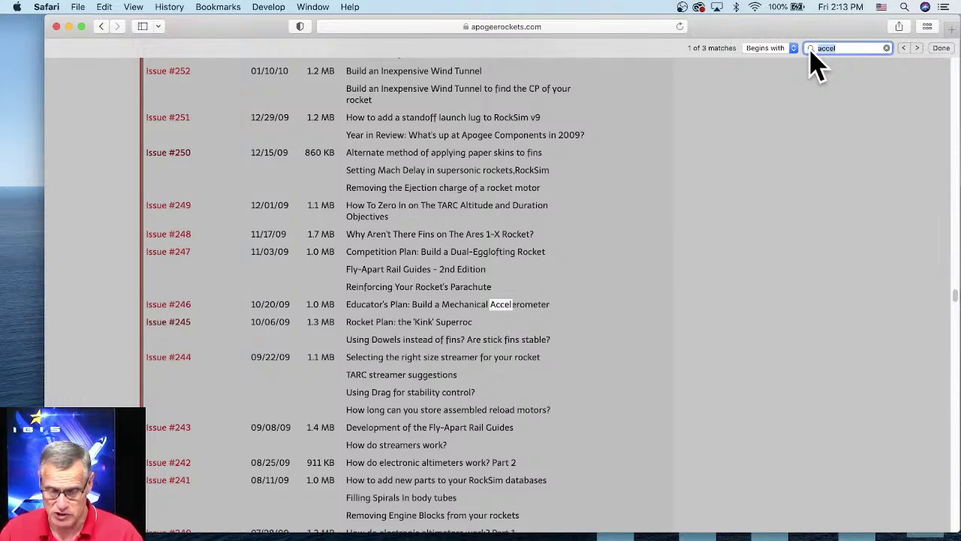
{"action": "type", "text": "nose cone"}
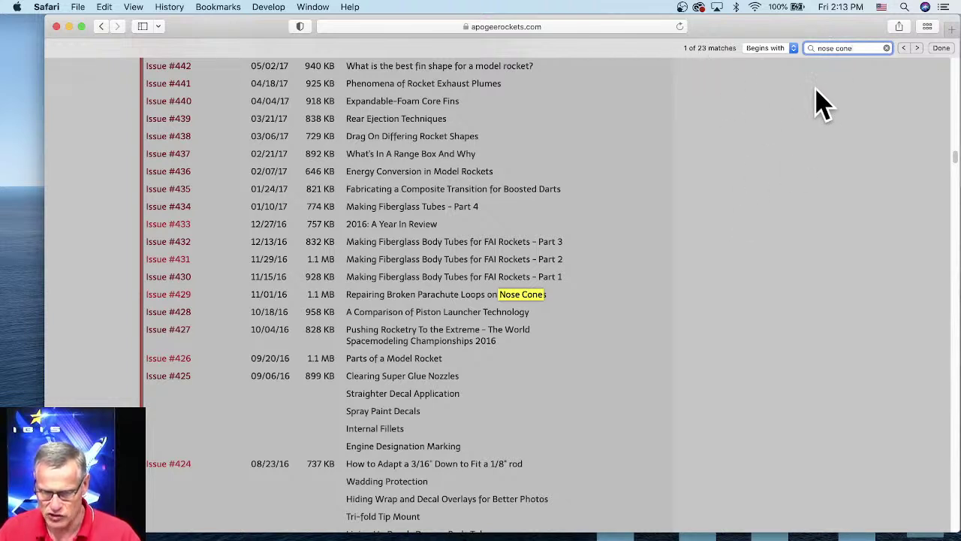
- Go through the search matches to the "Drag of Nose Cones" article and open the PDF of Issue #346 in a new tab
{"action": "left_click", "coordinate": [917, 48]}
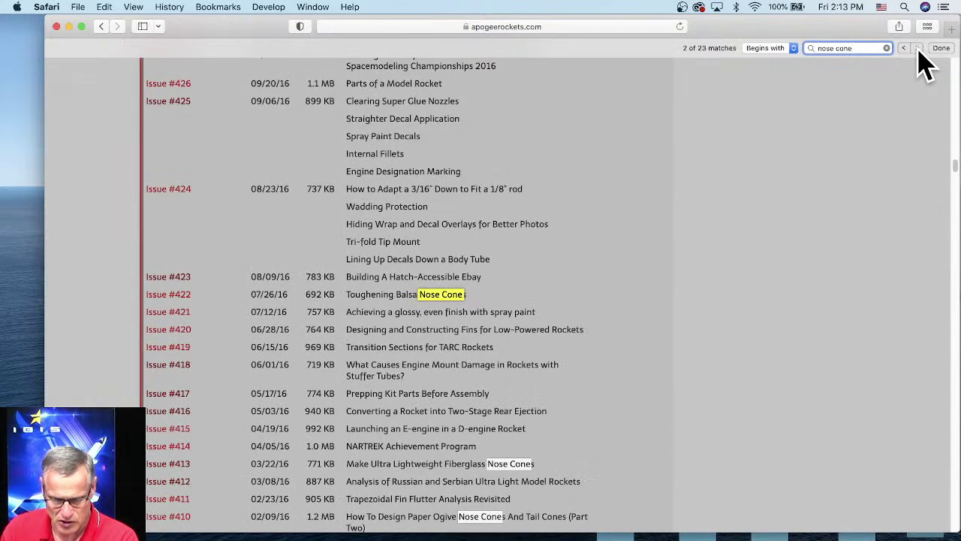
{"action": "left_click", "coordinate": [918, 48]}
{"action": "left_click", "coordinate": [918, 48]}
{"action": "left_click", "coordinate": [918, 48]}
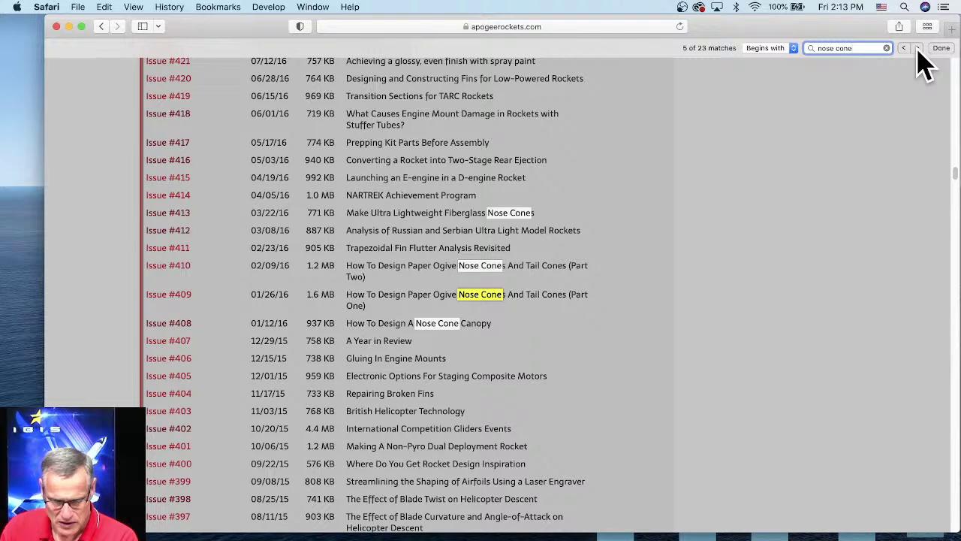
{"action": "left_click", "coordinate": [917, 49]}
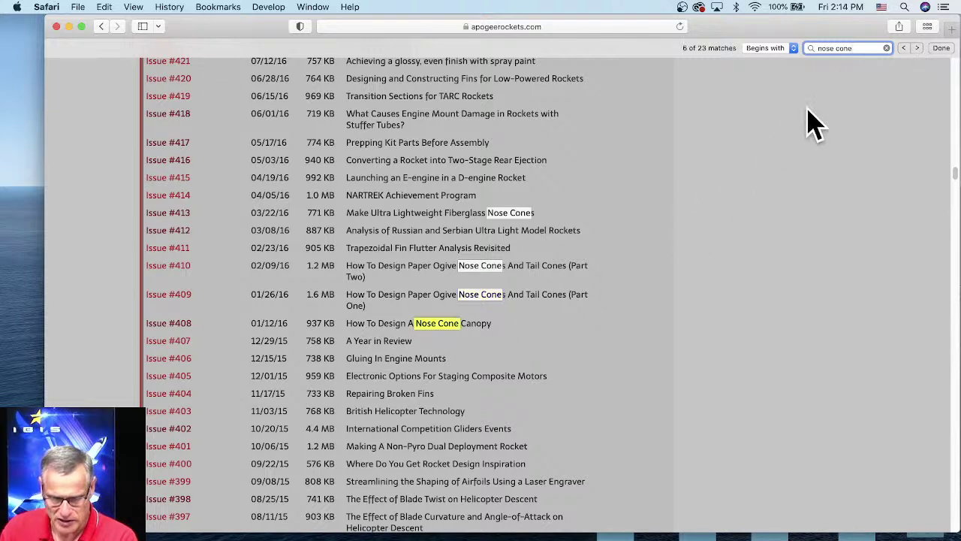
{"action": "left_click", "coordinate": [918, 48]}
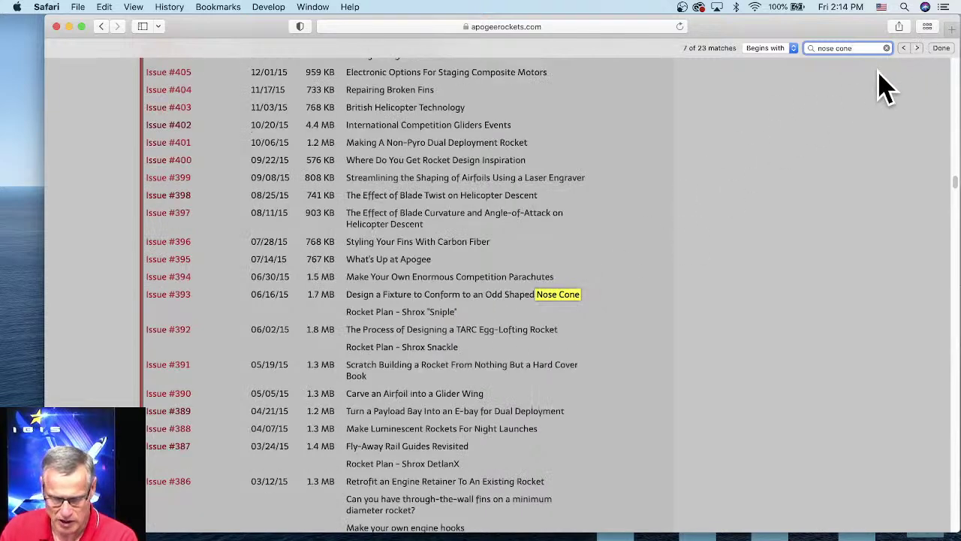
{"action": "left_click", "coordinate": [918, 48]}
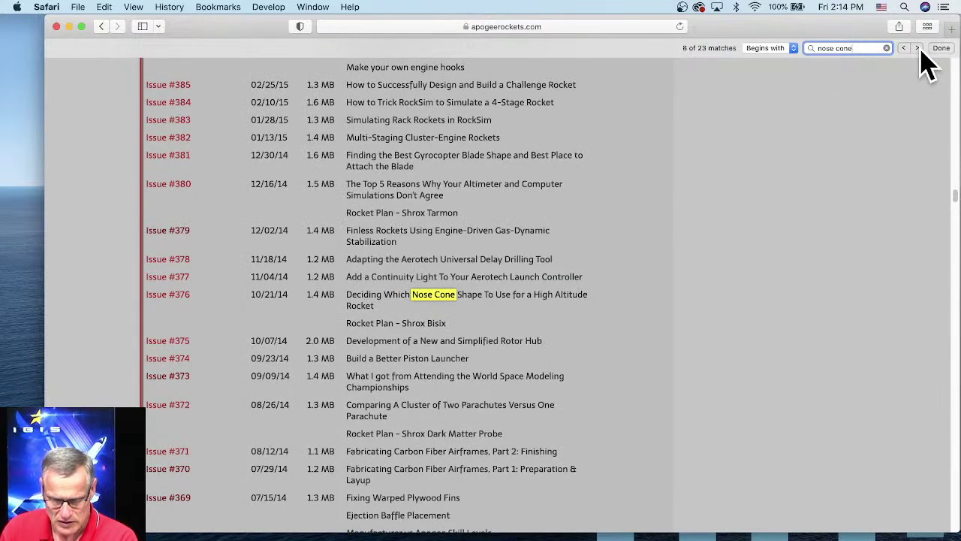
{"action": "left_click", "coordinate": [919, 50]}
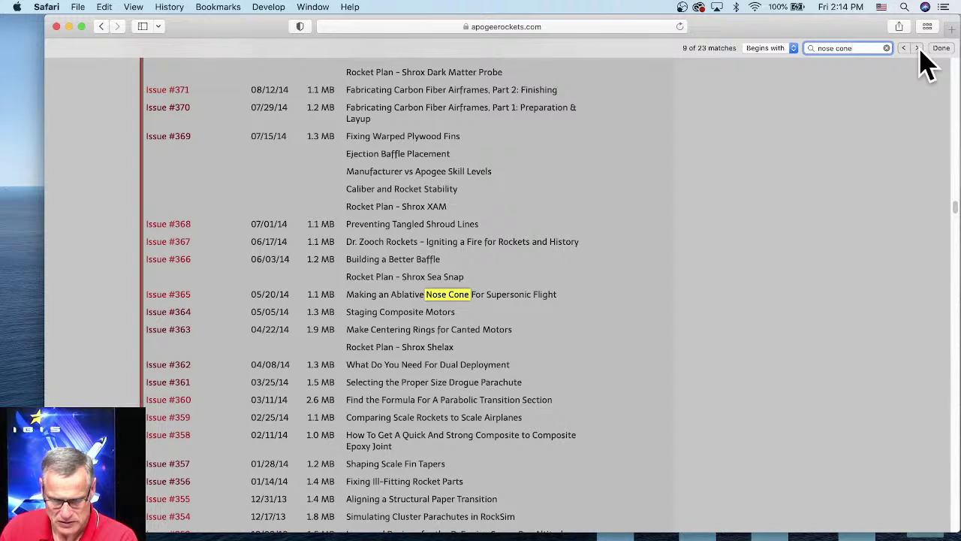
{"action": "left_click", "coordinate": [918, 48]}
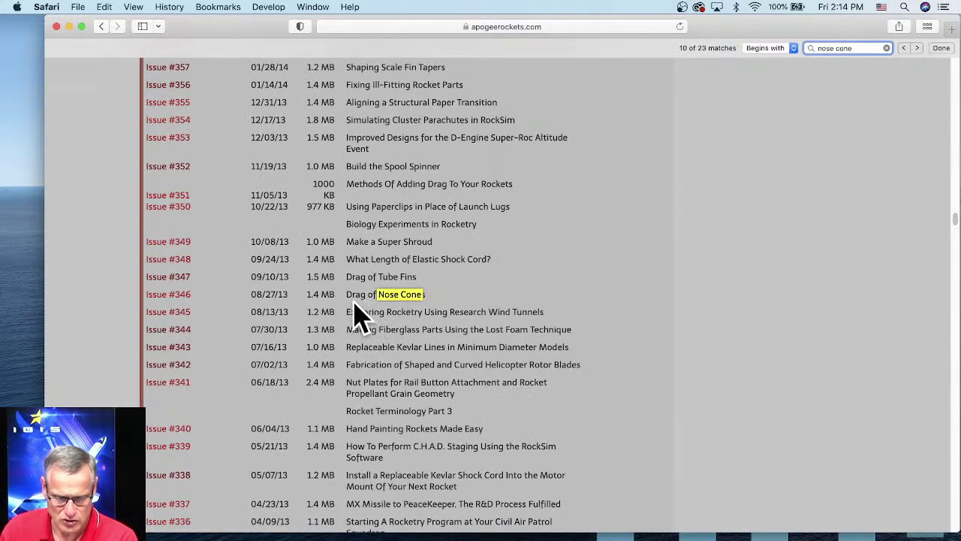
{"action": "left_click", "coordinate": [176, 310], "text": "super"}
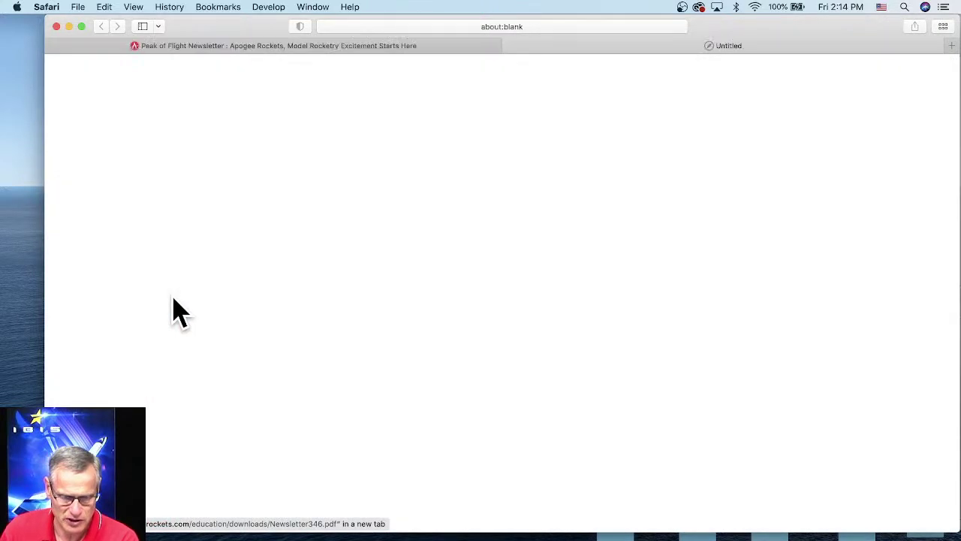
- Examine the Drag of Nose Cones article's editor's note, test approach, nose cone assortment photo and drag coefficient figure
{"action": "scroll", "coordinate": [515, 203], "scroll_direction": "down", "scroll_amount": 15}
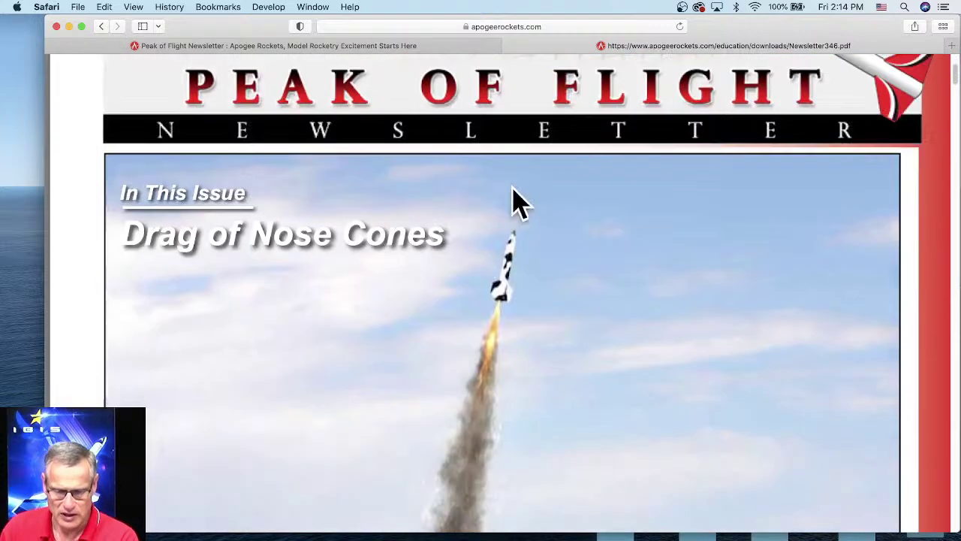
{"action": "scroll", "coordinate": [517, 190], "scroll_direction": "down", "scroll_amount": 10}
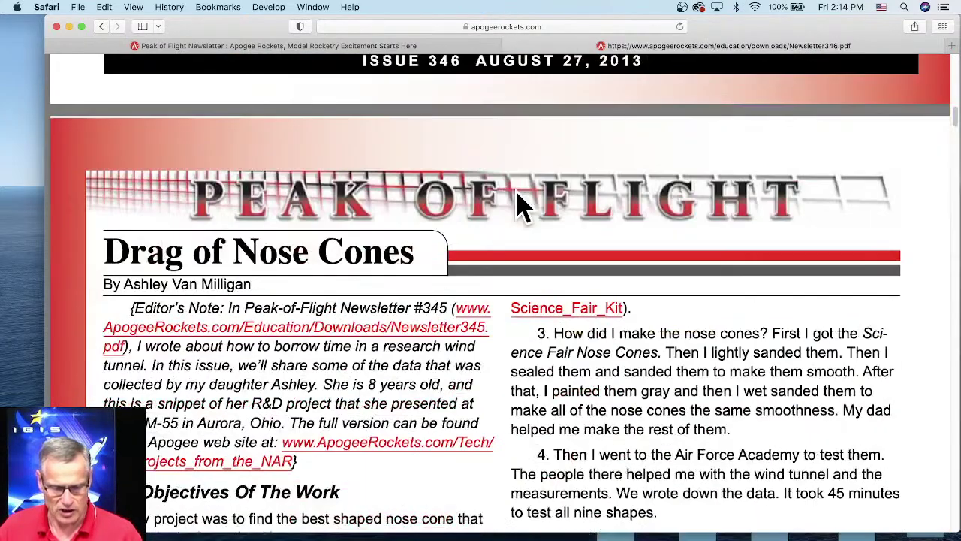
{"action": "scroll", "coordinate": [627, 193], "scroll_direction": "down", "scroll_amount": 3}
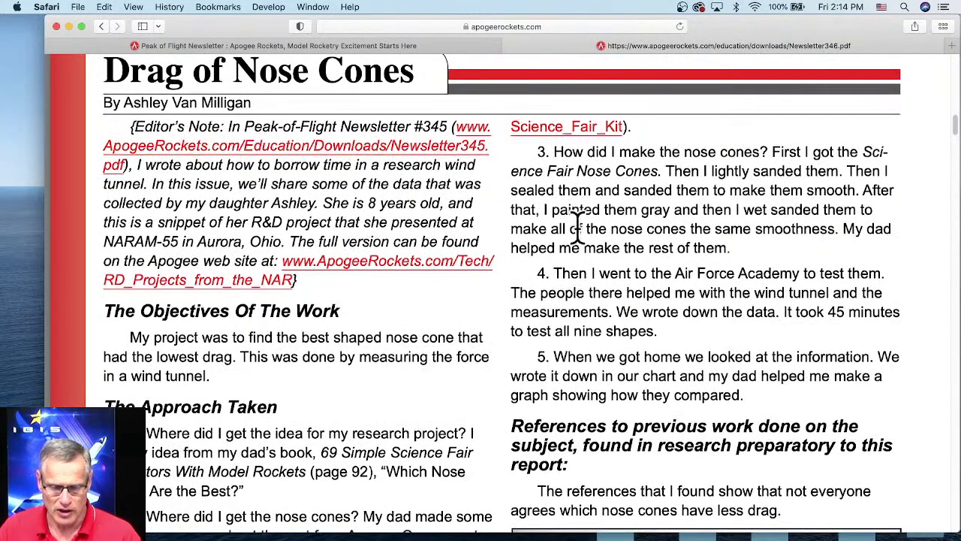
{"action": "scroll", "coordinate": [594, 218], "scroll_direction": "down", "scroll_amount": 10}
{"action": "scroll", "coordinate": [581, 235], "scroll_direction": "down", "scroll_amount": 8}
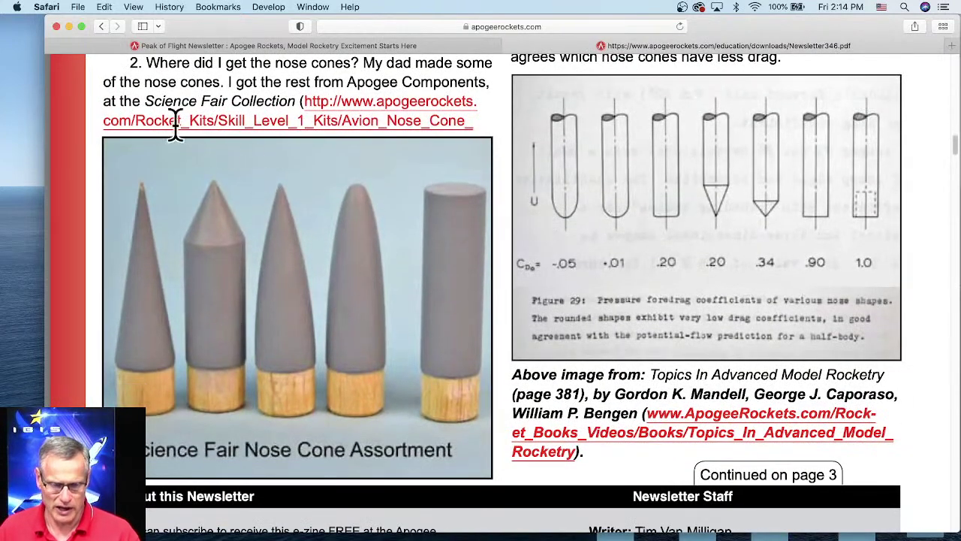
{"action": "scroll", "coordinate": [477, 221], "scroll_direction": "up", "scroll_amount": 10}
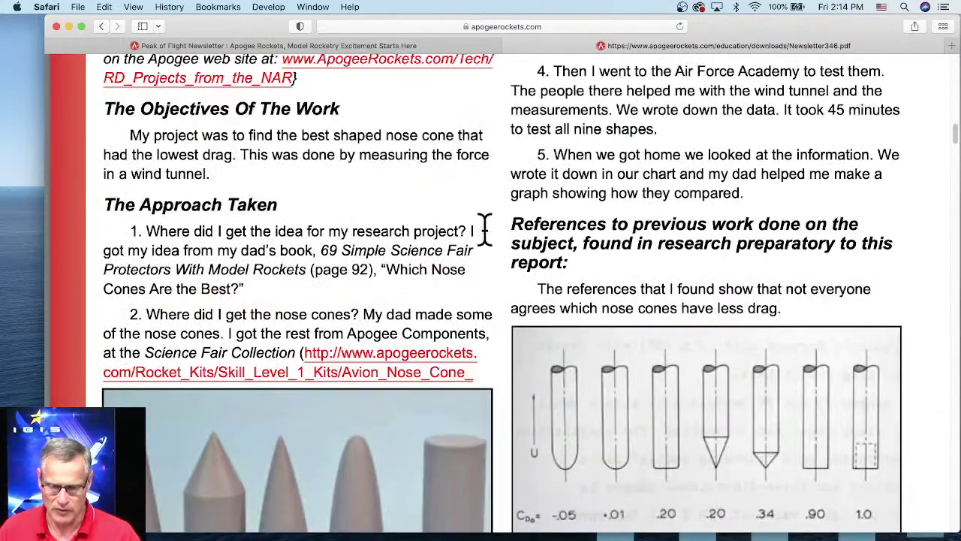
{"action": "scroll", "coordinate": [484, 229], "scroll_direction": "up", "scroll_amount": 7}
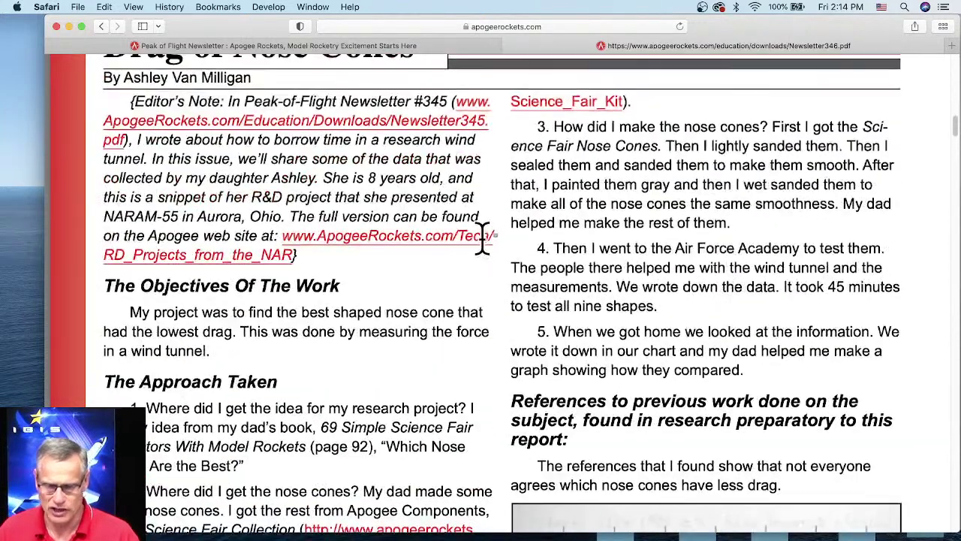
- Open the article's linked Avion Nose Cone Science Fair Kit page, look at the nose cone assortment, and return to the newsletter
{"action": "scroll", "coordinate": [488, 206], "scroll_direction": "down", "scroll_amount": 5}
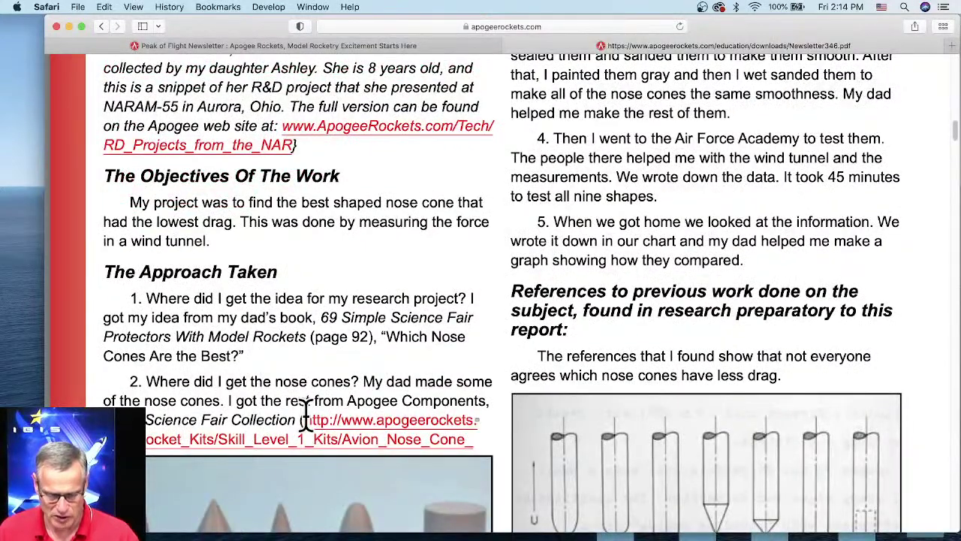
{"action": "left_click", "coordinate": [400, 430]}
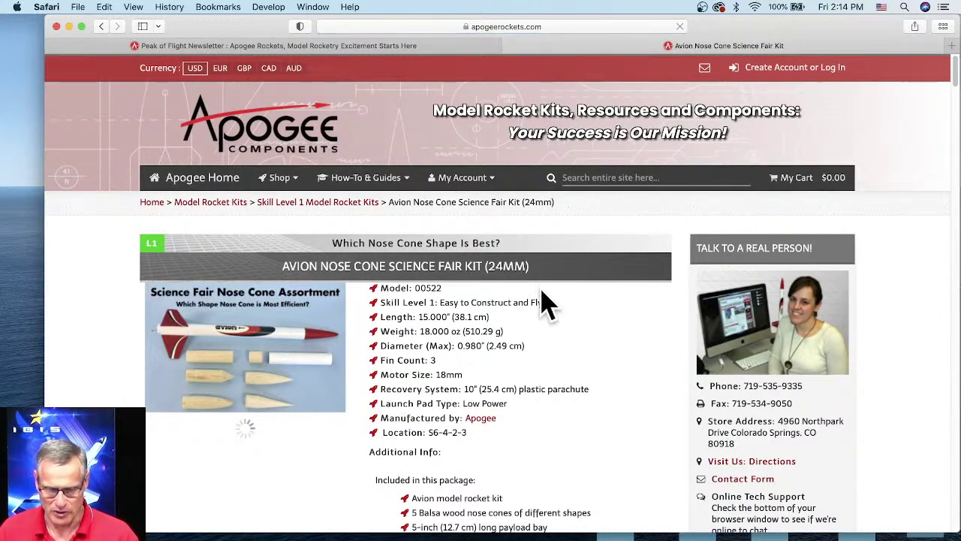
{"action": "scroll", "coordinate": [514, 364], "scroll_direction": "down", "scroll_amount": 2}
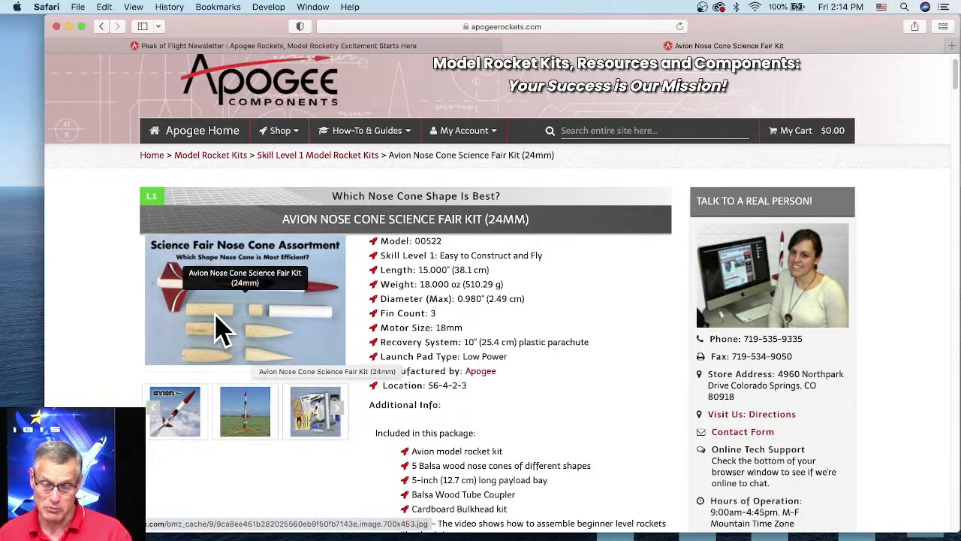
{"action": "left_click", "coordinate": [103, 29]}
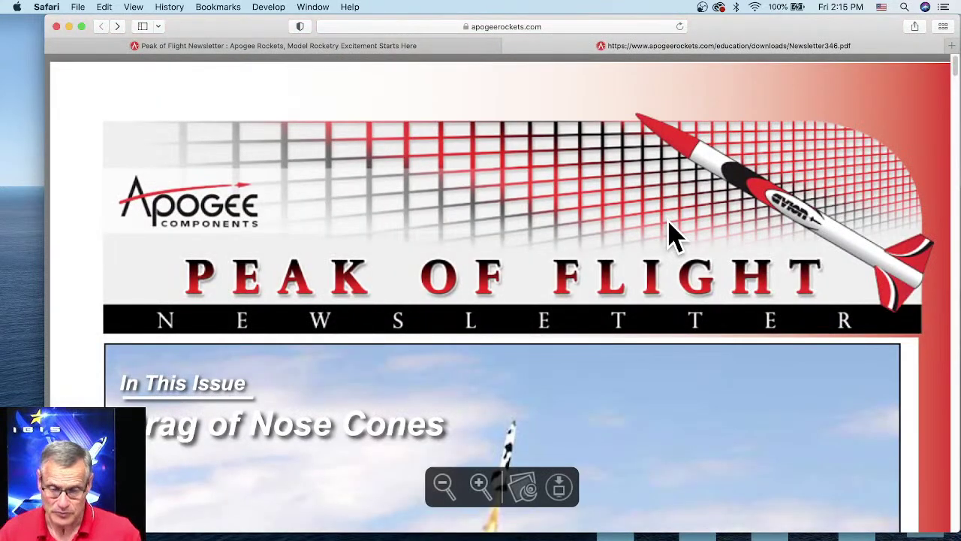
{"action": "scroll", "coordinate": [672, 234], "scroll_direction": "down", "scroll_amount": 10}
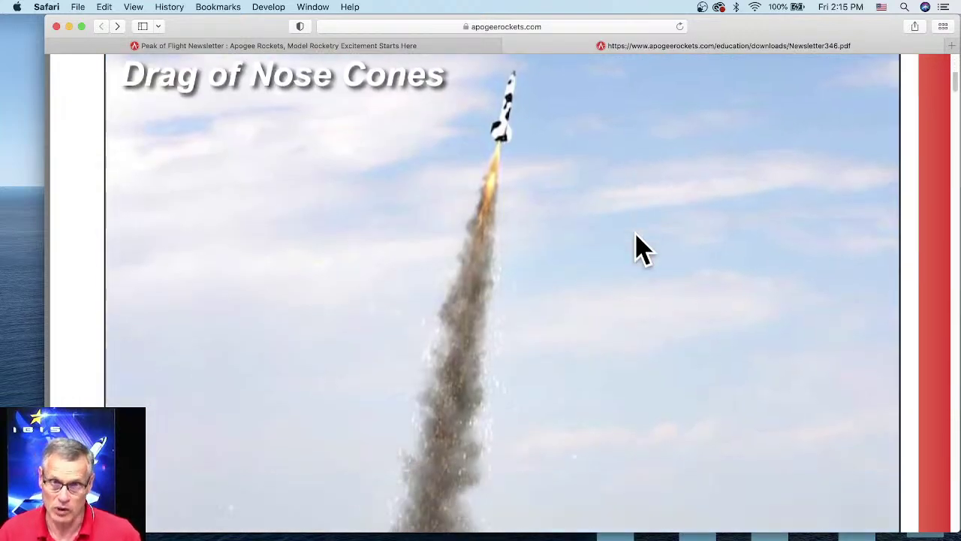
- Review page 2 of the Drag of Nose Cones article: objectives, test approach, nose cone assortment photo and foredrag coefficient figure
{"action": "scroll", "coordinate": [638, 248], "scroll_direction": "down", "scroll_amount": 10}
{"action": "scroll", "coordinate": [535, 239], "scroll_direction": "down", "scroll_amount": 5}
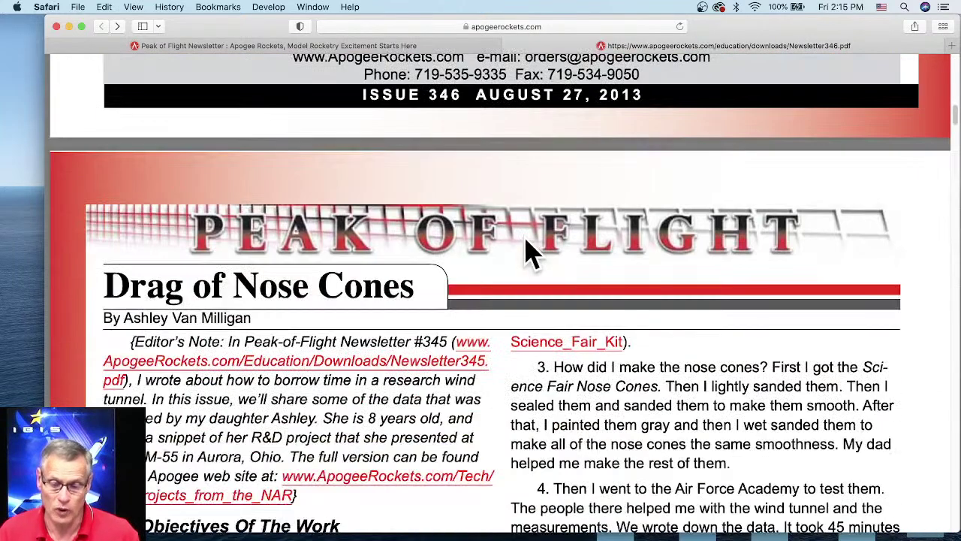
{"action": "scroll", "coordinate": [525, 244], "scroll_direction": "down", "scroll_amount": 2}
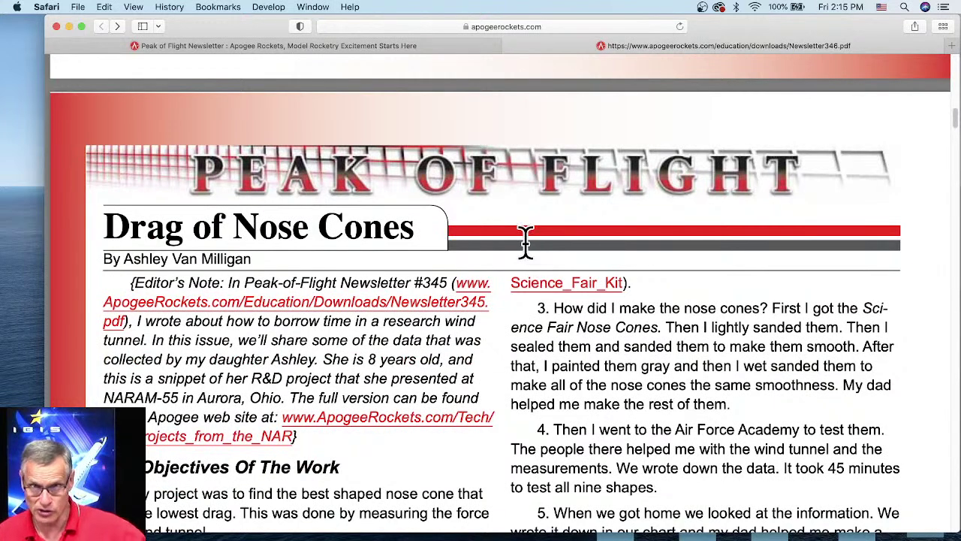
{"action": "scroll", "coordinate": [530, 252], "scroll_direction": "down", "scroll_amount": 2}
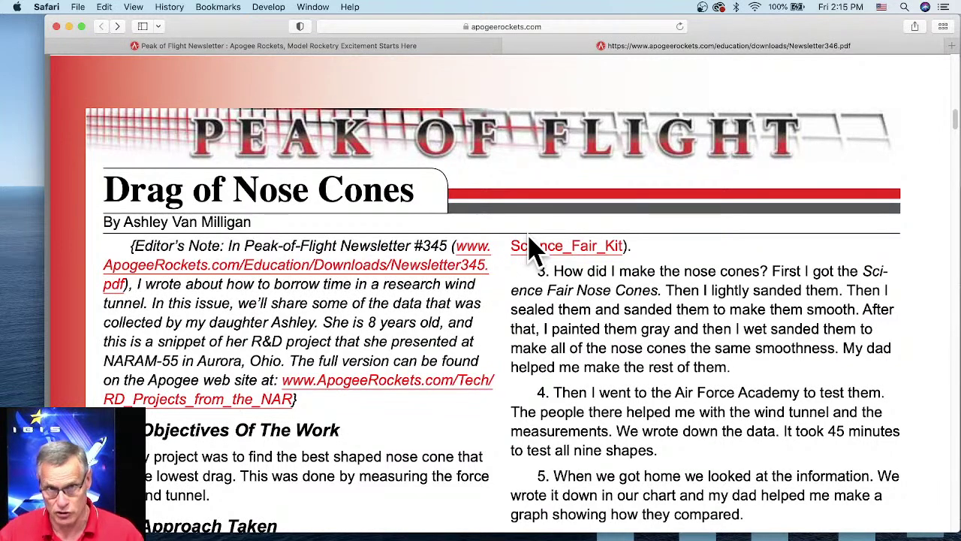
{"action": "scroll", "coordinate": [610, 218], "scroll_direction": "down", "scroll_amount": 5}
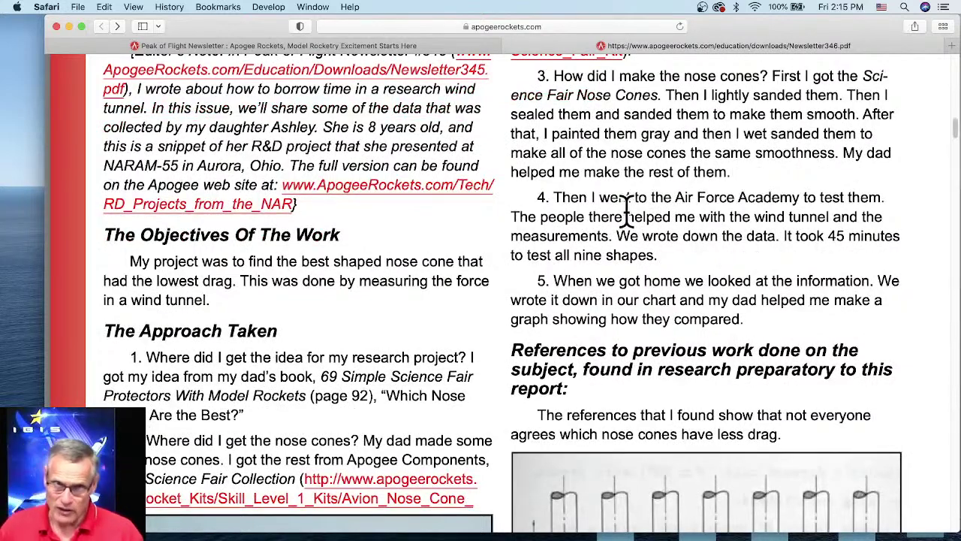
{"action": "scroll", "coordinate": [623, 206], "scroll_direction": "down", "scroll_amount": 8}
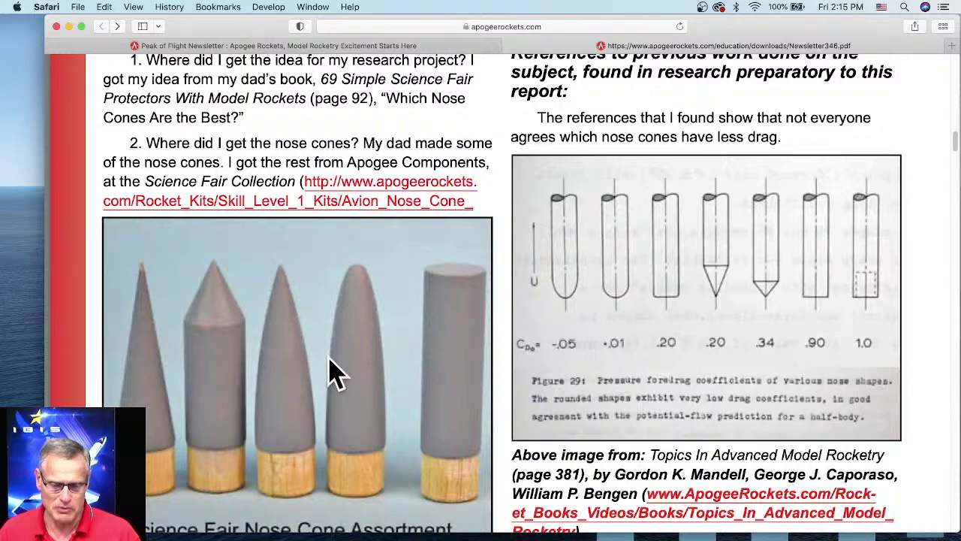
{"action": "scroll", "coordinate": [334, 353], "scroll_direction": "down", "scroll_amount": 1}
{"action": "scroll", "coordinate": [334, 338], "scroll_direction": "down", "scroll_amount": 2}
{"action": "scroll", "coordinate": [306, 333], "scroll_direction": "down", "scroll_amount": 1}
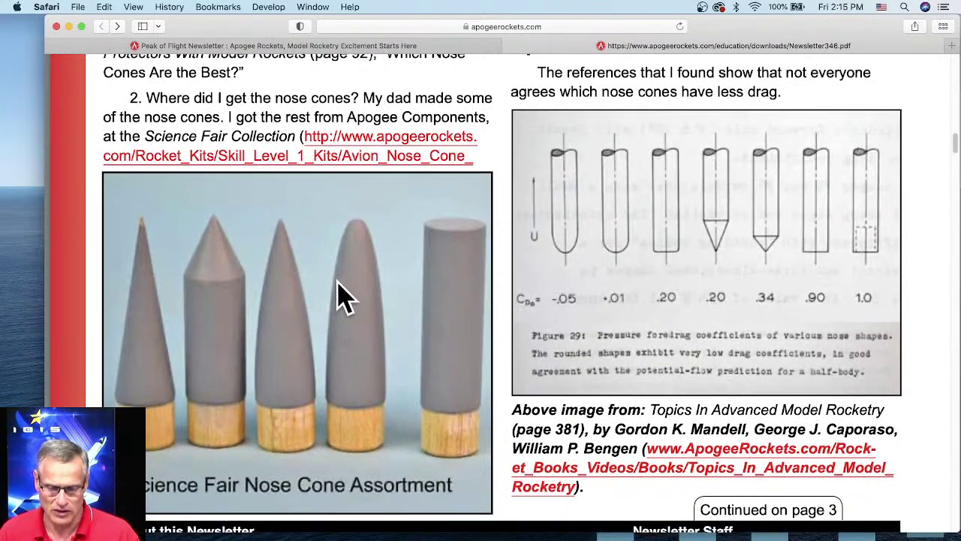
- Examine the article's Equipment Used section, including the flat-face drag graph, the list of tested nose cones and the cupped cylinder photos
{"action": "scroll", "coordinate": [342, 293], "scroll_direction": "down", "scroll_amount": 10}
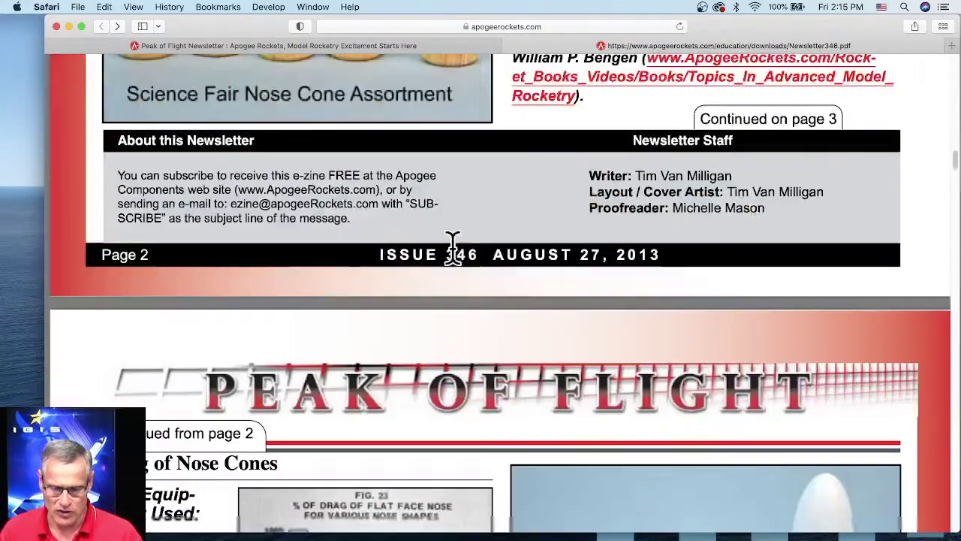
{"action": "scroll", "coordinate": [482, 215], "scroll_direction": "down", "scroll_amount": 12}
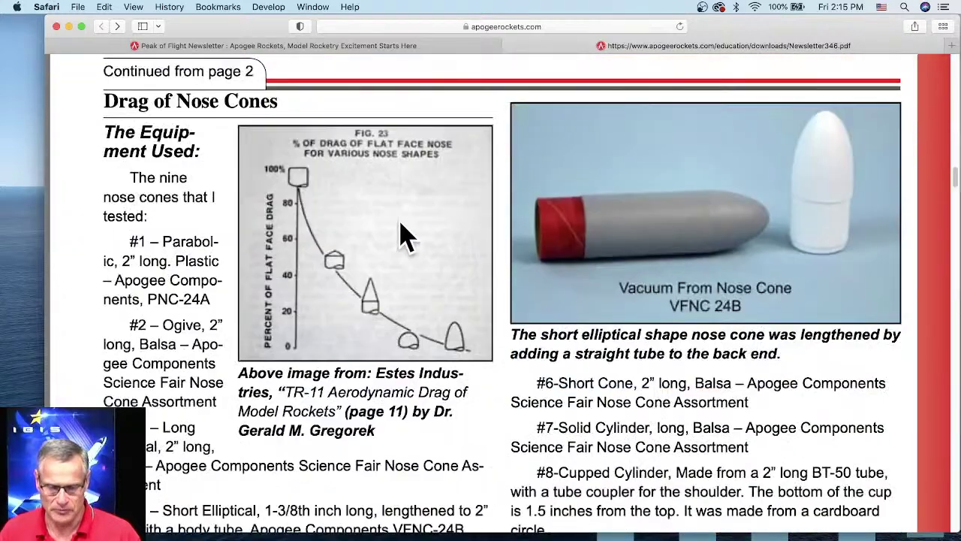
{"action": "scroll", "coordinate": [403, 224], "scroll_direction": "down", "scroll_amount": 2}
{"action": "scroll", "coordinate": [619, 242], "scroll_direction": "up", "scroll_amount": 3}
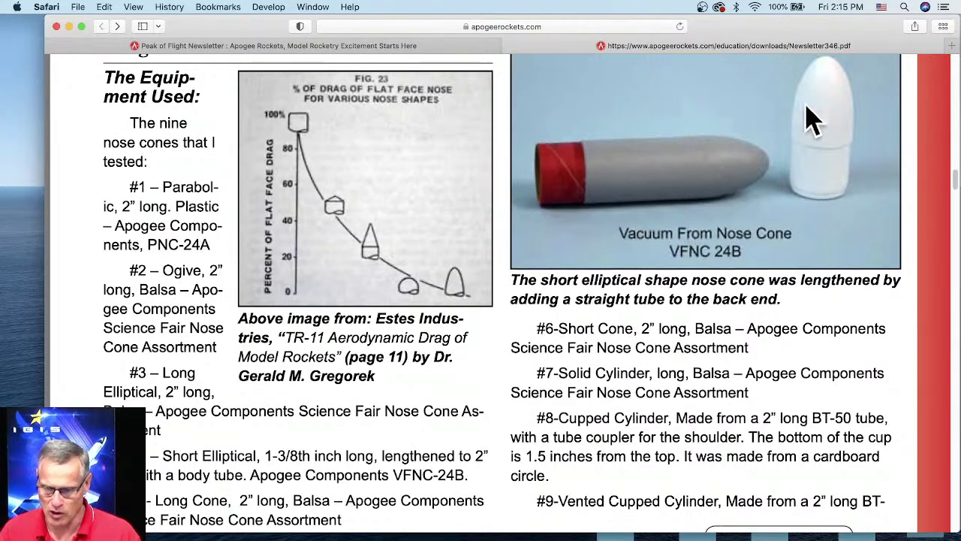
{"action": "scroll", "coordinate": [687, 192], "scroll_direction": "down", "scroll_amount": 5}
{"action": "scroll", "coordinate": [571, 233], "scroll_direction": "down", "scroll_amount": 15}
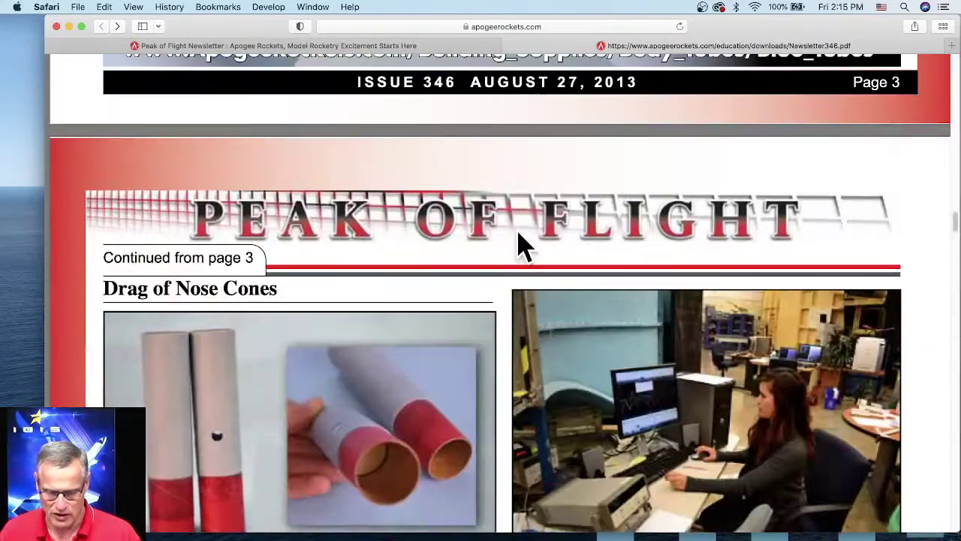
{"action": "scroll", "coordinate": [518, 239], "scroll_direction": "down", "scroll_amount": 2}
{"action": "scroll", "coordinate": [398, 318], "scroll_direction": "down", "scroll_amount": 2}
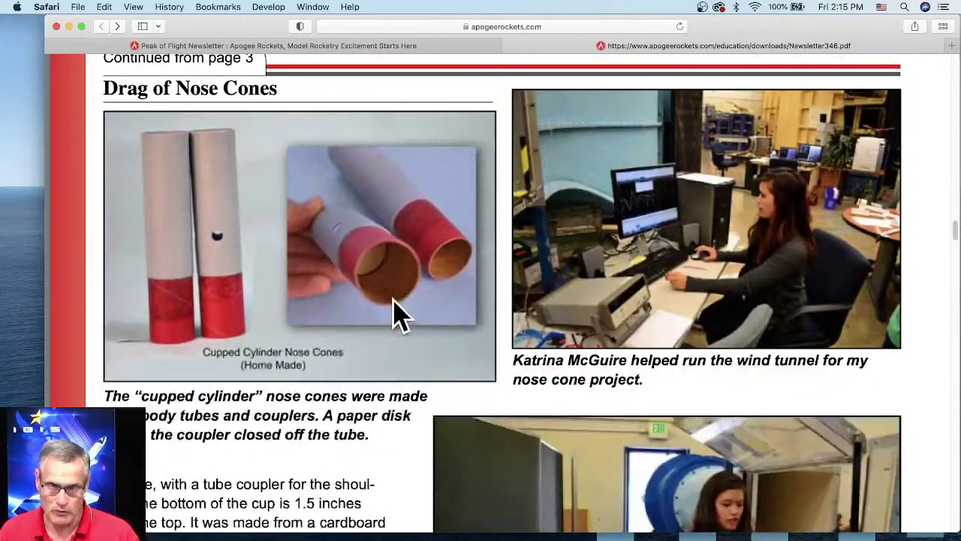
{"action": "scroll", "coordinate": [397, 315], "scroll_direction": "down", "scroll_amount": 1}
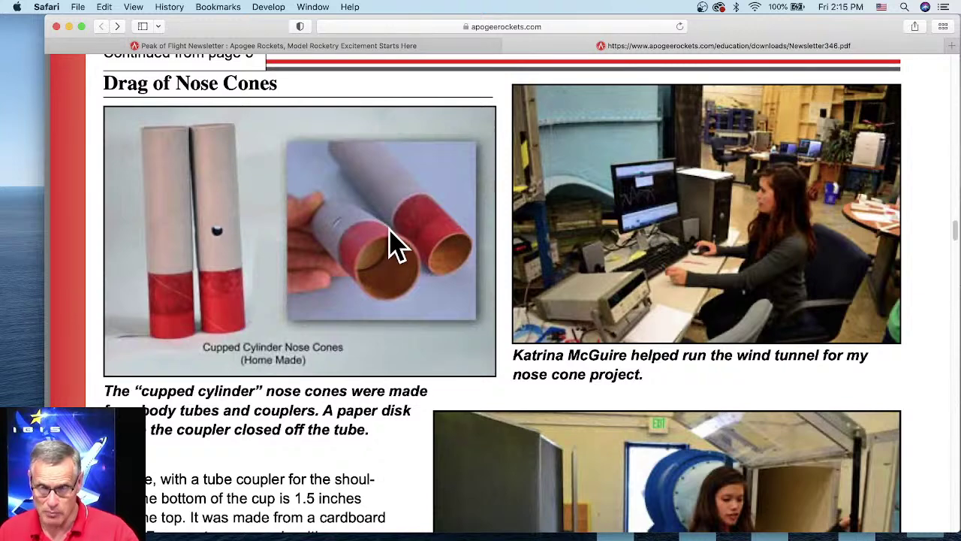
- Read the Facilities Used section and look at the photos of the wind tunnel, the mounted nose cone and the big fan
{"action": "scroll", "coordinate": [391, 232], "scroll_direction": "down", "scroll_amount": 10}
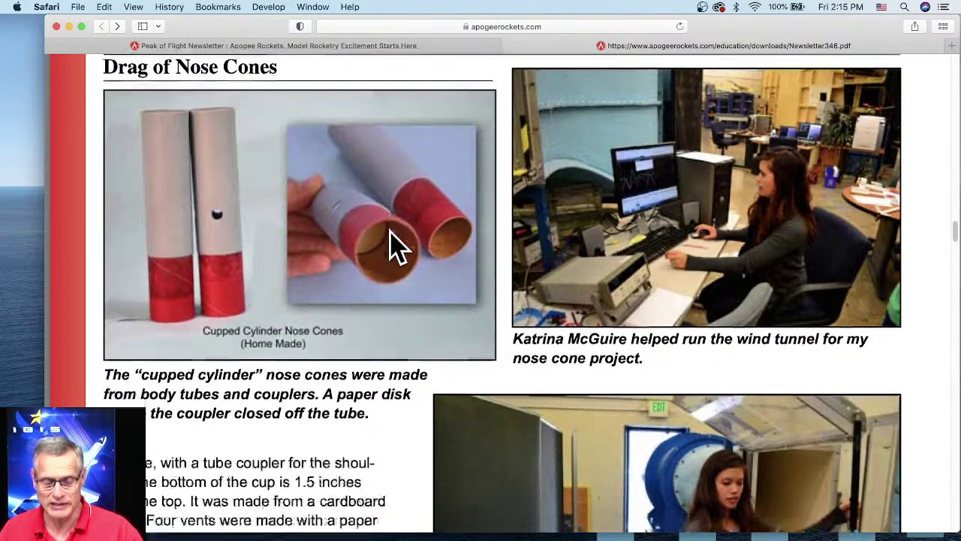
{"action": "scroll", "coordinate": [402, 233], "scroll_direction": "up", "scroll_amount": 2}
{"action": "scroll", "coordinate": [411, 239], "scroll_direction": "up", "scroll_amount": 1}
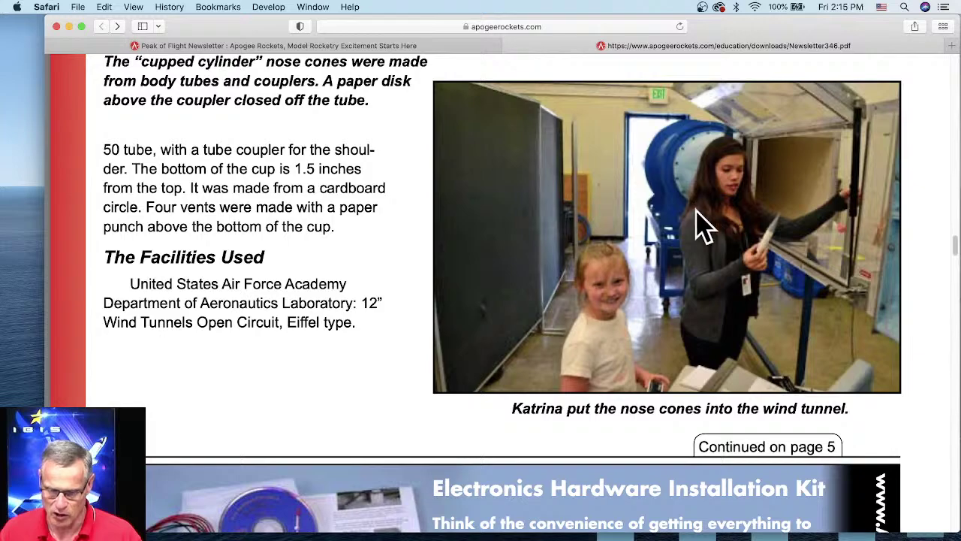
{"action": "scroll", "coordinate": [565, 323], "scroll_direction": "down", "scroll_amount": 15}
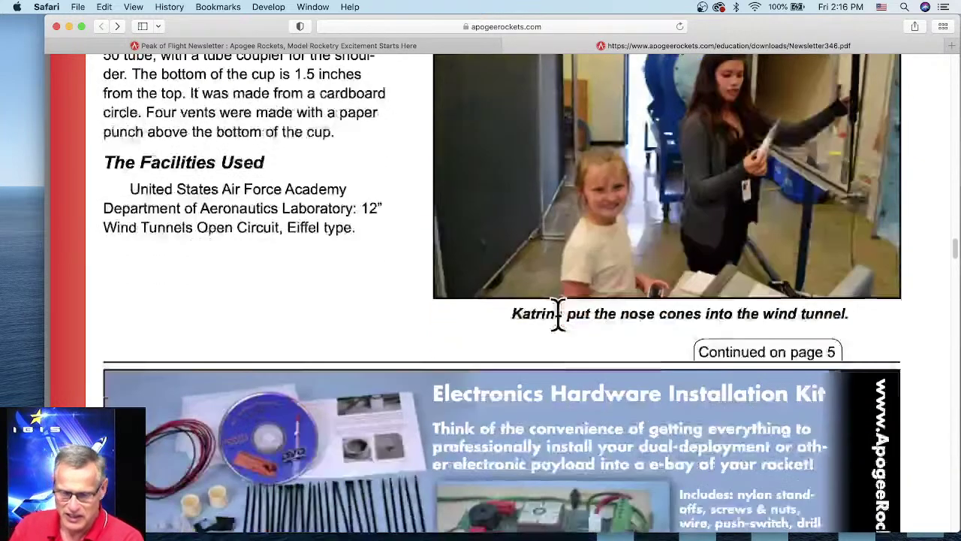
{"action": "scroll", "coordinate": [480, 323], "scroll_direction": "down", "scroll_amount": 8}
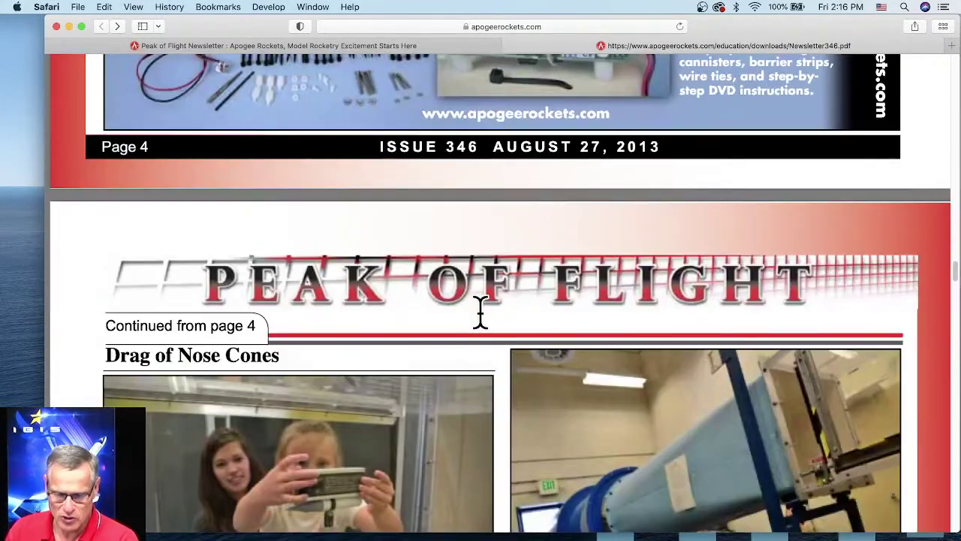
{"action": "scroll", "coordinate": [474, 325], "scroll_direction": "down", "scroll_amount": 2}
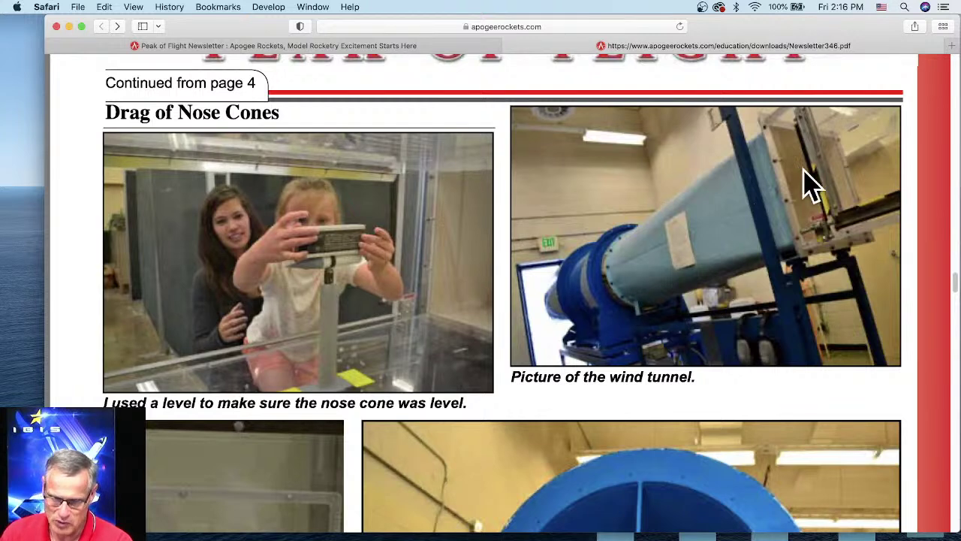
{"action": "scroll", "coordinate": [721, 263], "scroll_direction": "down", "scroll_amount": 5}
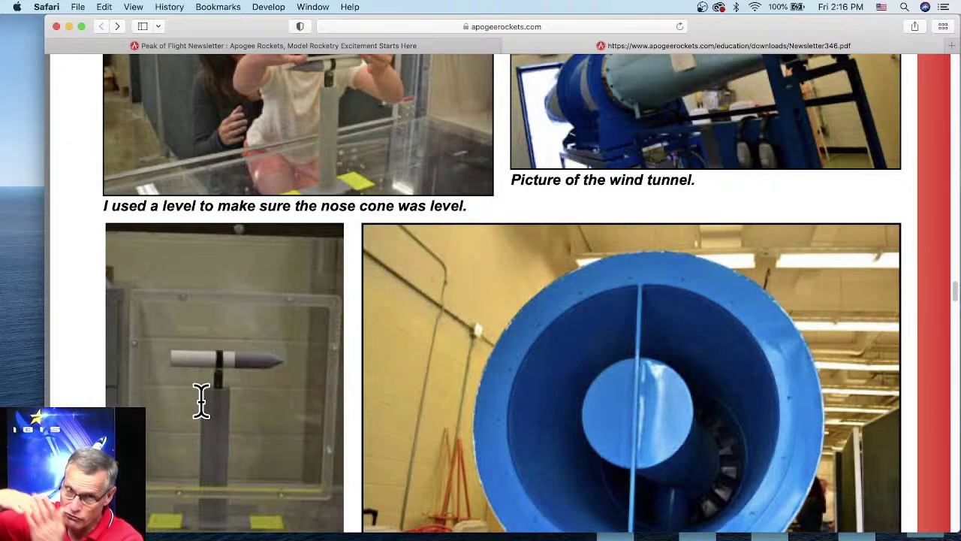
{"action": "scroll", "coordinate": [278, 347], "scroll_direction": "down", "scroll_amount": 3}
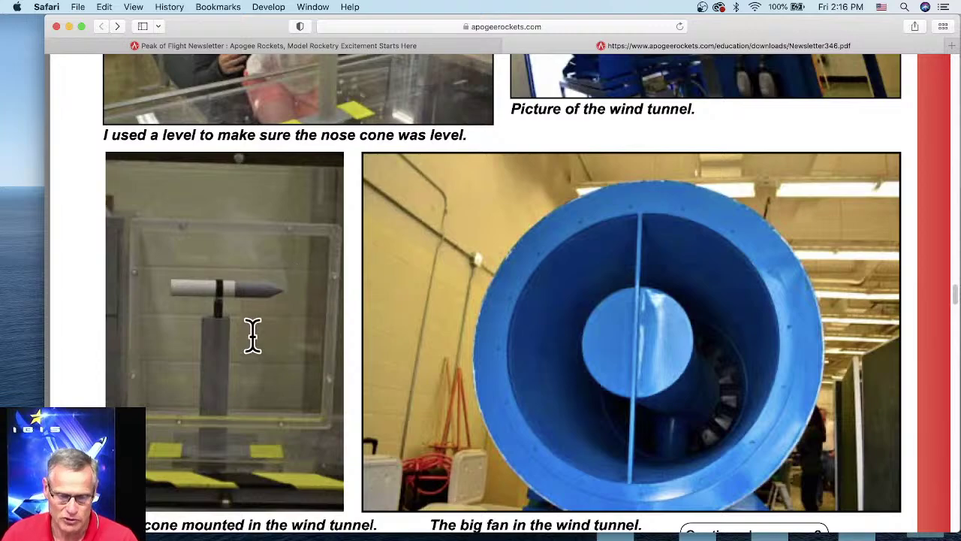
{"action": "scroll", "coordinate": [275, 303], "scroll_direction": "down", "scroll_amount": 2}
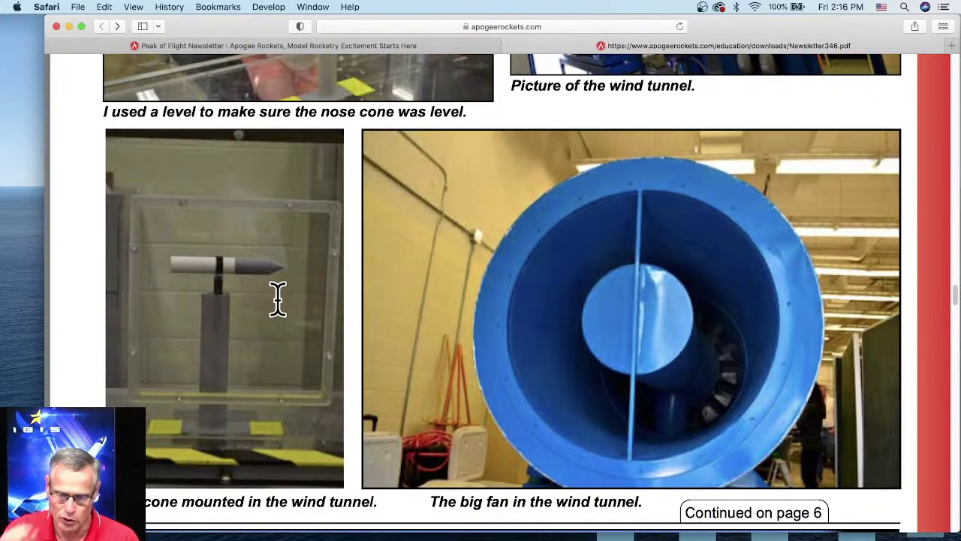
- Look through the page 6 photos of the tunnel's air intake, the cupped cylinder under test, nose cone levelling and data recording
{"action": "scroll", "coordinate": [470, 275], "scroll_direction": "down", "scroll_amount": 15}
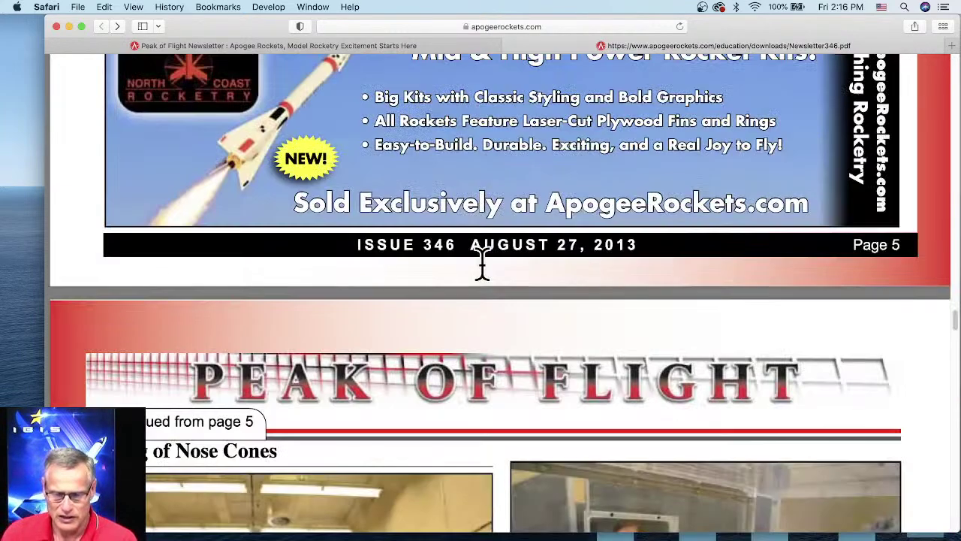
{"action": "scroll", "coordinate": [482, 263], "scroll_direction": "down", "scroll_amount": 8}
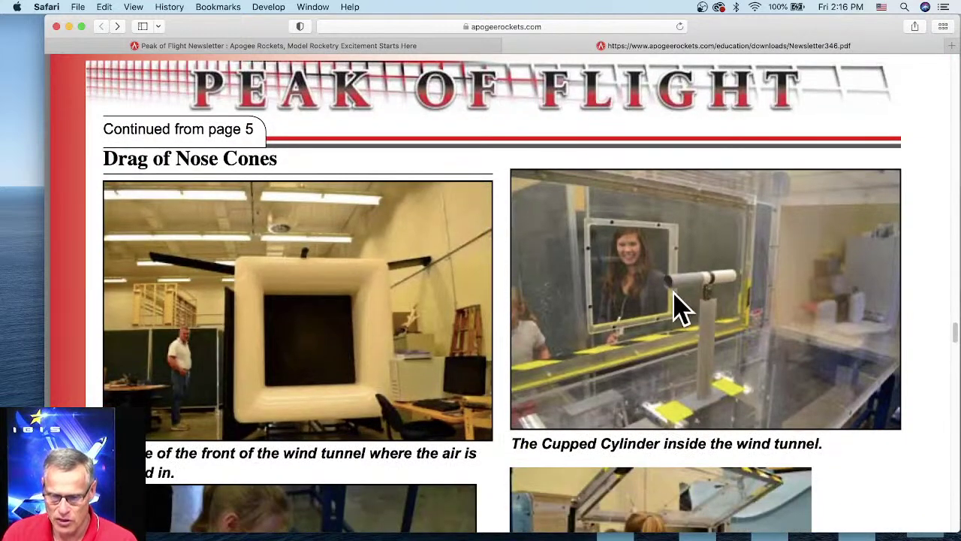
{"action": "scroll", "coordinate": [683, 310], "scroll_direction": "down", "scroll_amount": 1}
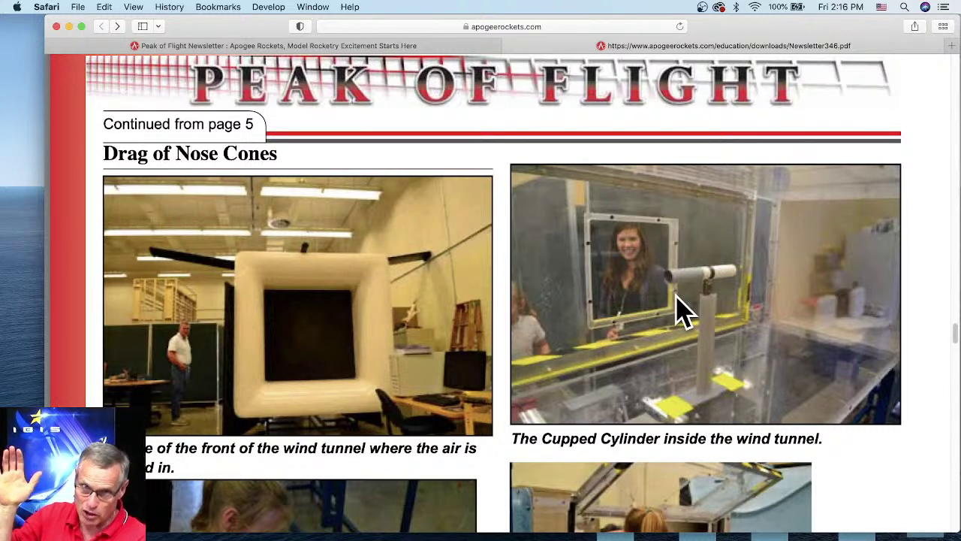
{"action": "scroll", "coordinate": [607, 240], "scroll_direction": "down", "scroll_amount": 5}
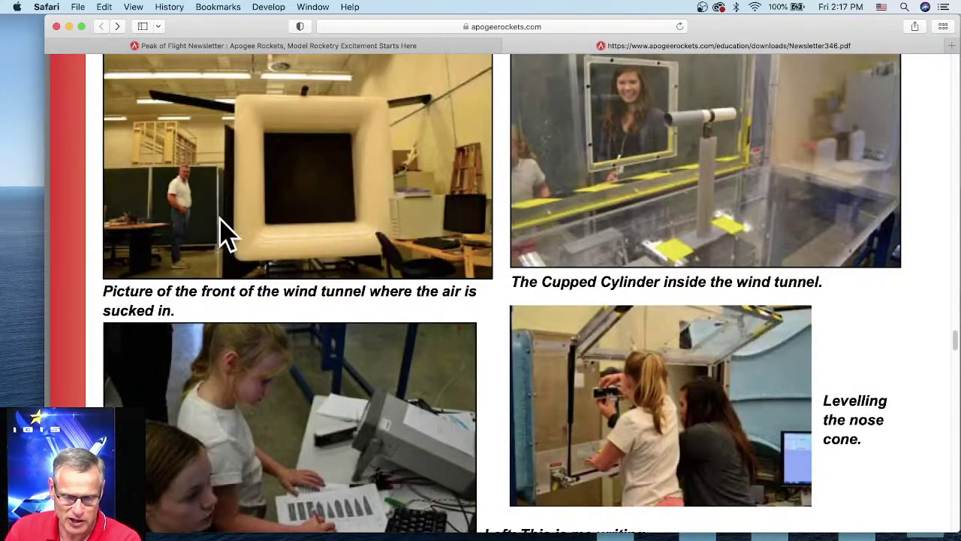
{"action": "scroll", "coordinate": [392, 307], "scroll_direction": "down", "scroll_amount": 3}
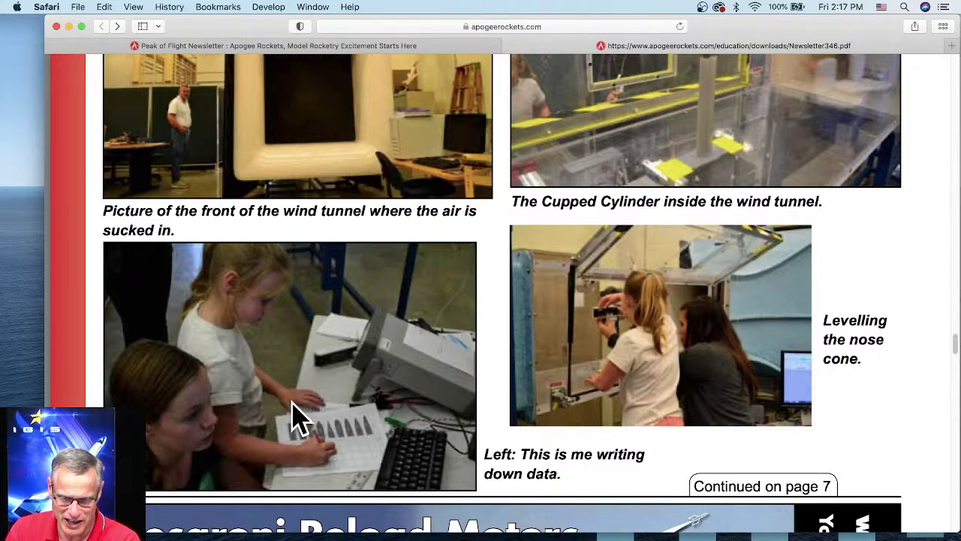
{"action": "scroll", "coordinate": [254, 381], "scroll_direction": "down", "scroll_amount": 3}
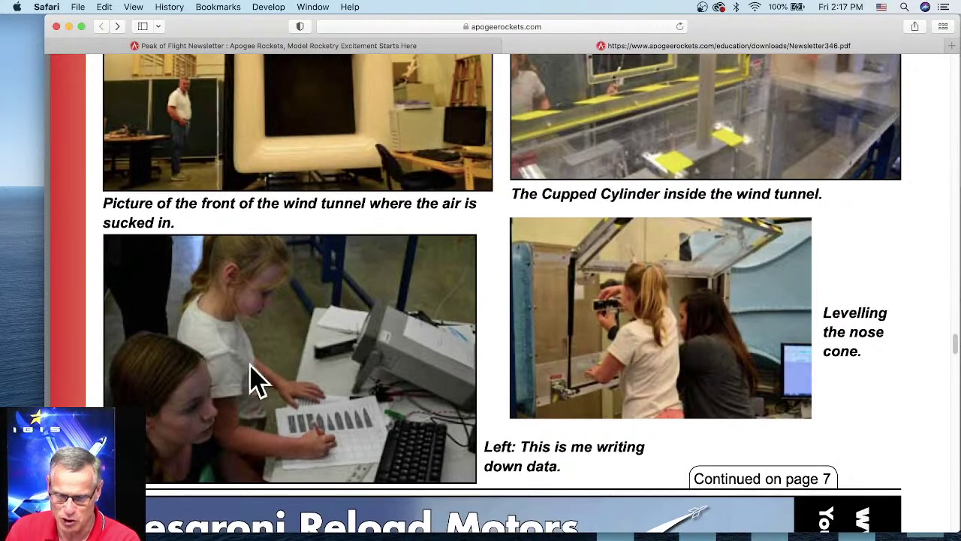
- Go to the drag force table on page 8 and zoom out two levels to view more of its nose shapes
{"action": "scroll", "coordinate": [704, 272], "scroll_direction": "down", "scroll_amount": 10}
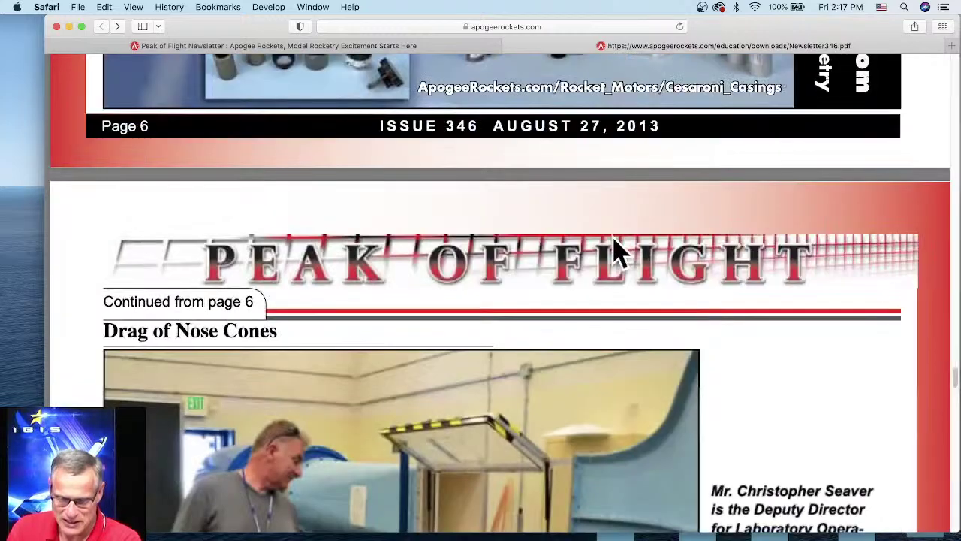
{"action": "scroll", "coordinate": [601, 241], "scroll_direction": "down", "scroll_amount": 15}
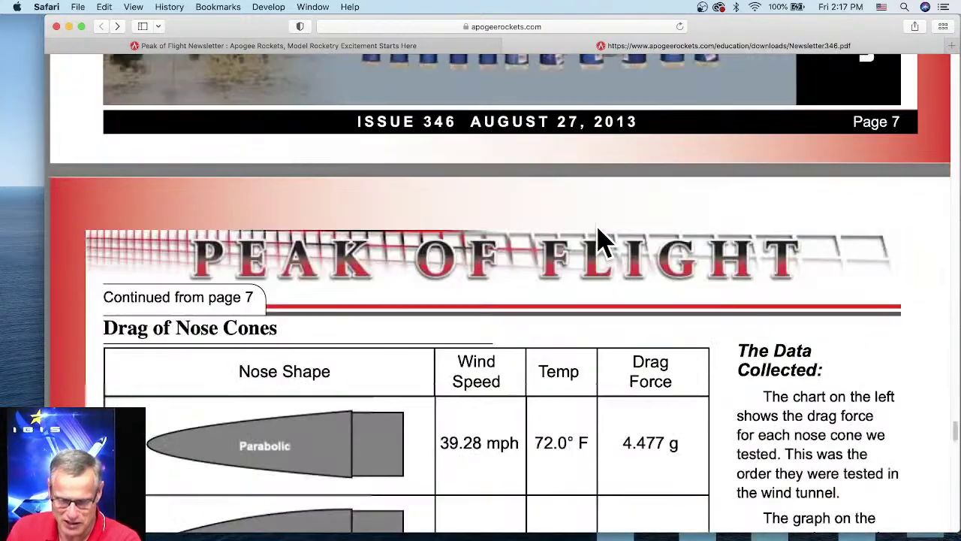
{"action": "scroll", "coordinate": [647, 225], "scroll_direction": "down", "scroll_amount": 3}
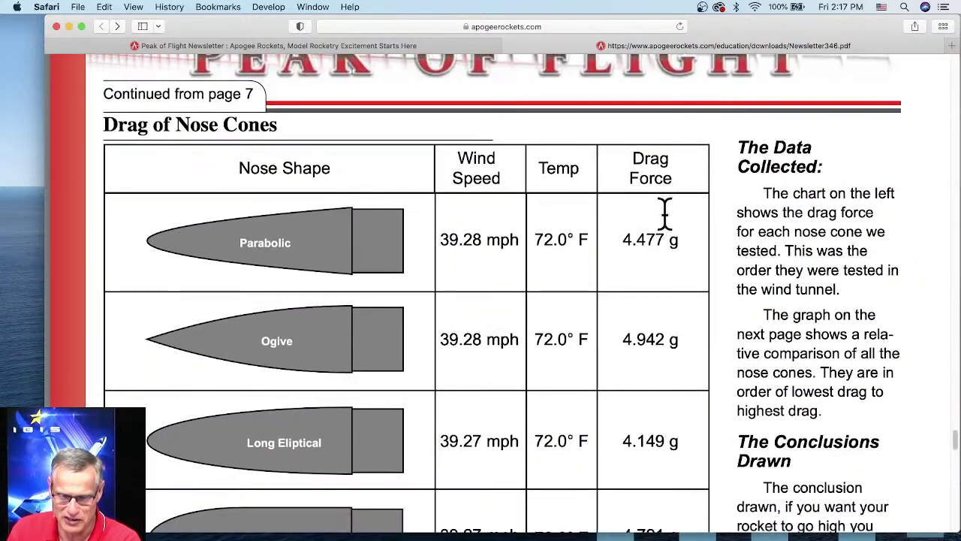
{"action": "scroll", "coordinate": [665, 186], "scroll_direction": "down", "scroll_amount": 1}
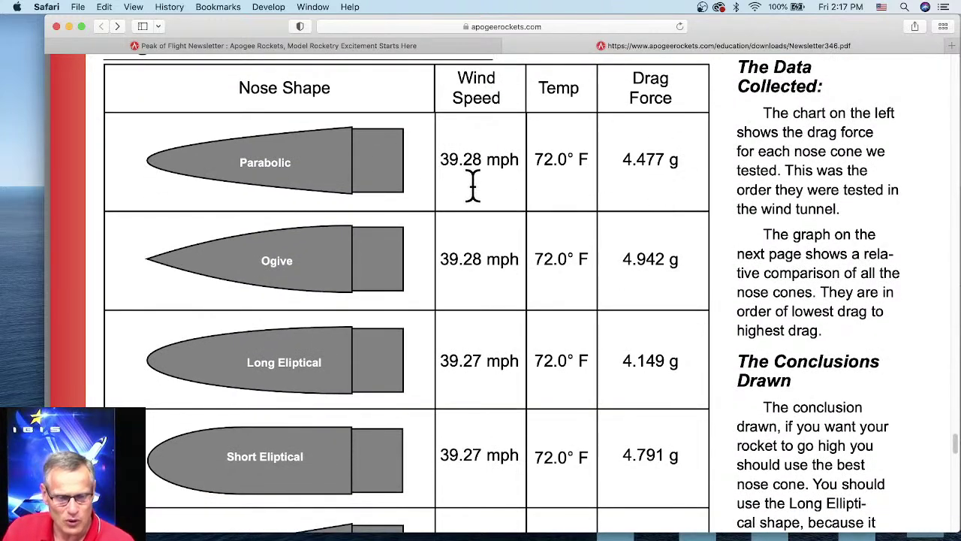
{"action": "scroll", "coordinate": [473, 187], "scroll_direction": "down", "scroll_amount": 1}
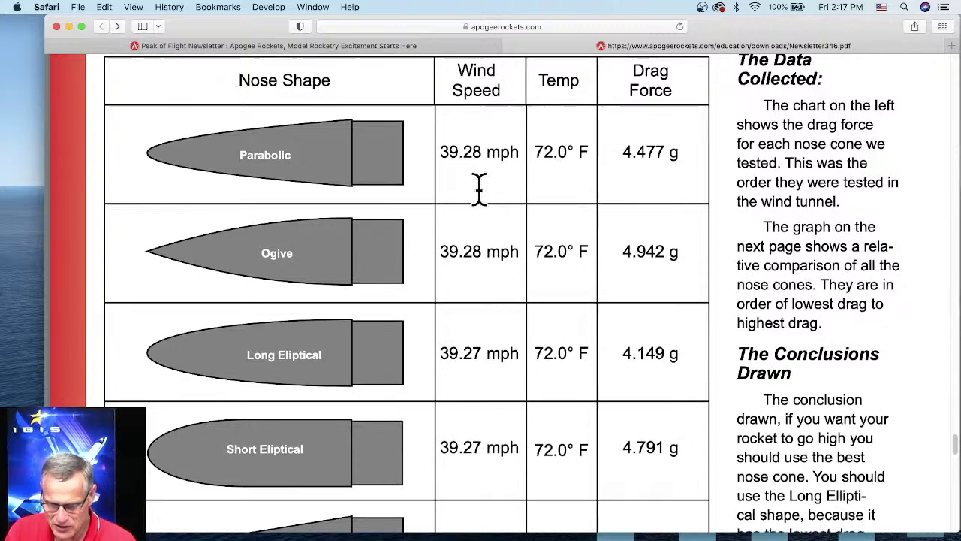
{"action": "scroll", "coordinate": [629, 166], "scroll_direction": "down", "scroll_amount": 1}
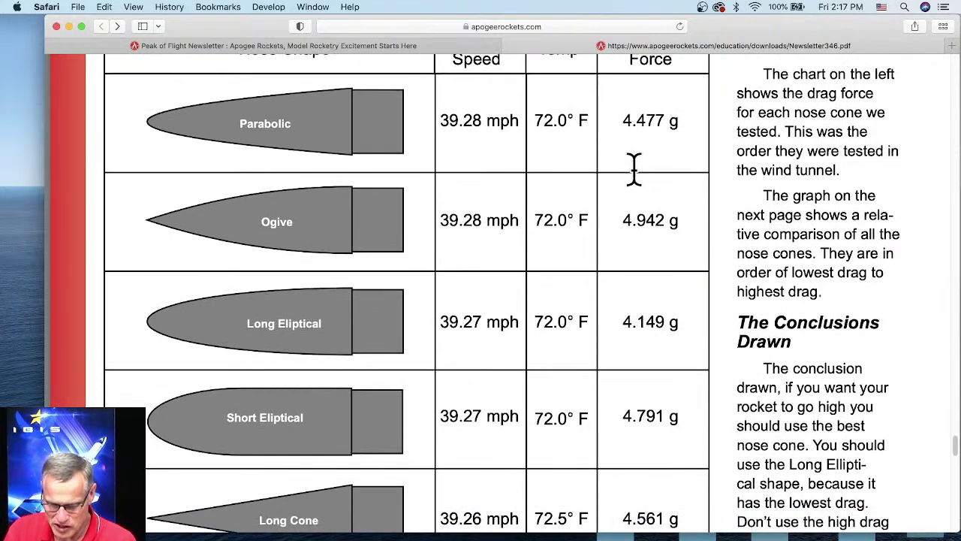
{"action": "scroll", "coordinate": [649, 163], "scroll_direction": "up", "scroll_amount": 2}
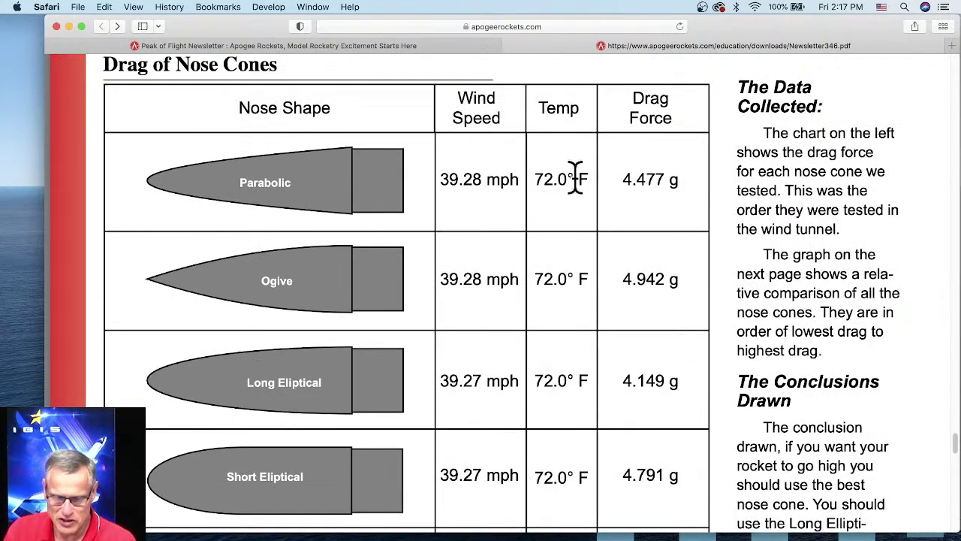
{"action": "mouse_move", "coordinate": [529, 491]}
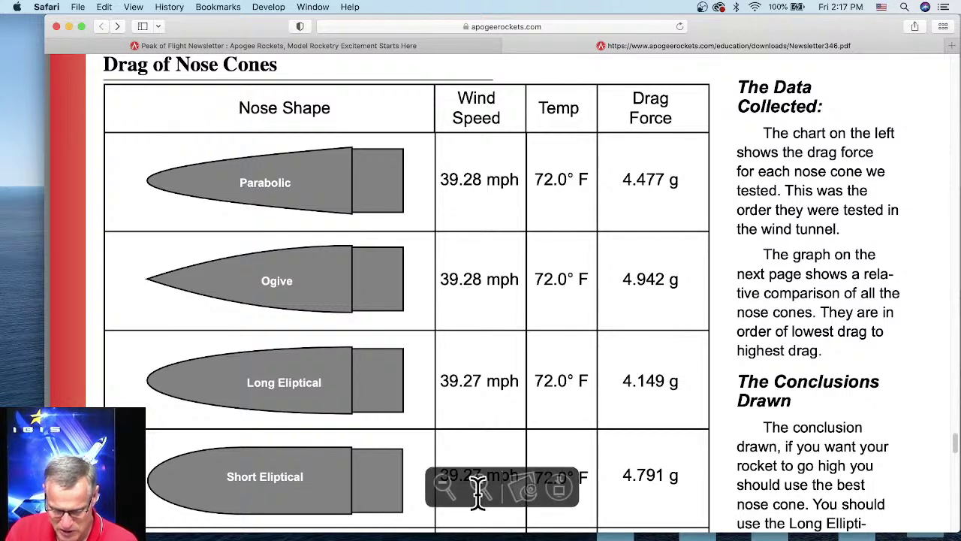
{"action": "left_click", "coordinate": [444, 486]}
{"action": "left_click", "coordinate": [445, 484]}
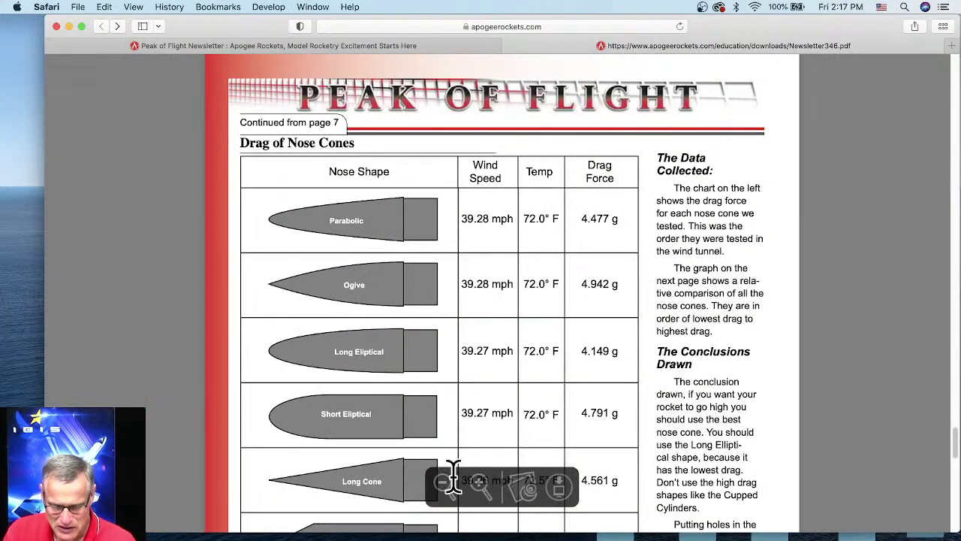
- Examine the page 8 drag force table from the parabolic nose cone to the cupped cylinders, focusing on the long elliptical shape's drag force
{"action": "scroll", "coordinate": [541, 397], "scroll_direction": "down", "scroll_amount": 3}
{"action": "scroll", "coordinate": [470, 479], "scroll_direction": "down", "scroll_amount": 3}
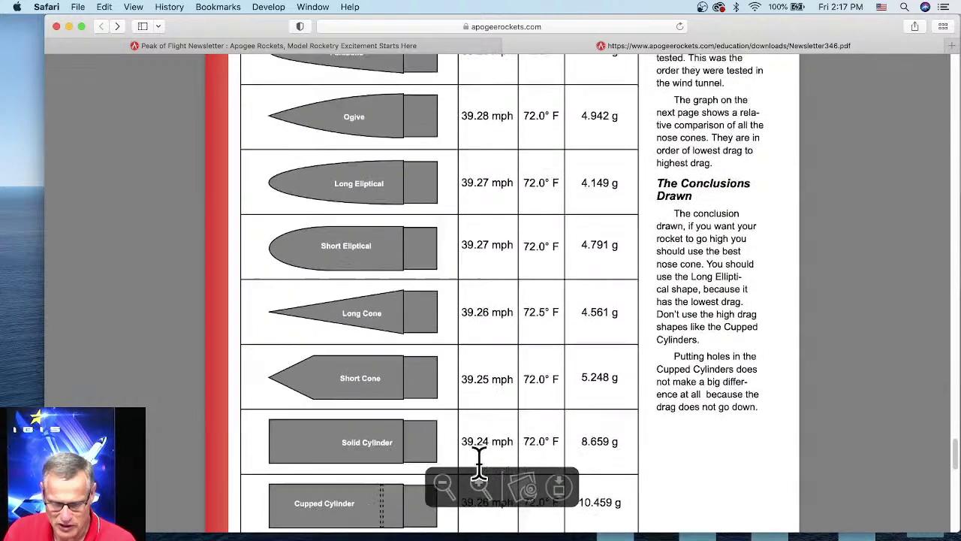
{"action": "scroll", "coordinate": [473, 473], "scroll_direction": "up", "scroll_amount": 1}
{"action": "scroll", "coordinate": [481, 459], "scroll_direction": "down", "scroll_amount": 1}
{"action": "scroll", "coordinate": [481, 461], "scroll_direction": "up", "scroll_amount": 1}
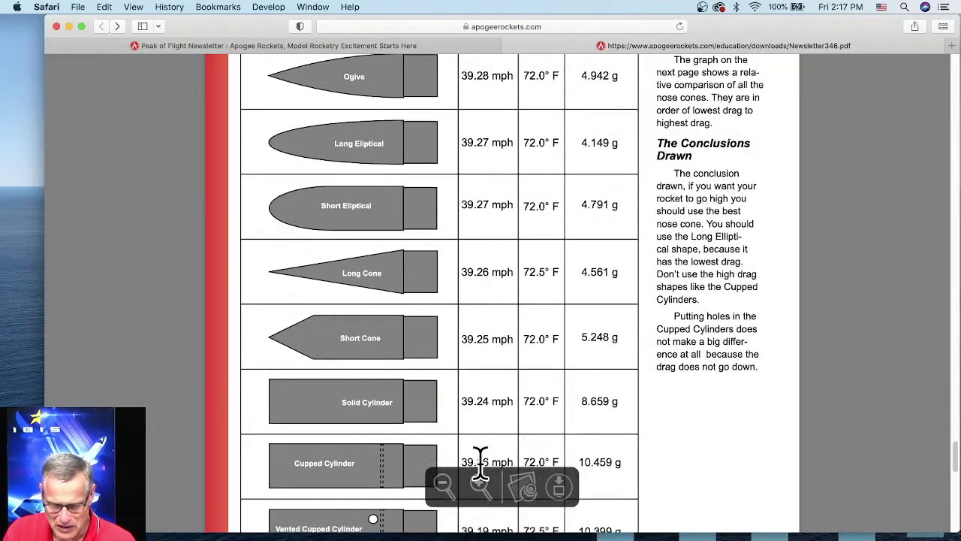
{"action": "scroll", "coordinate": [481, 465], "scroll_direction": "up", "scroll_amount": 2}
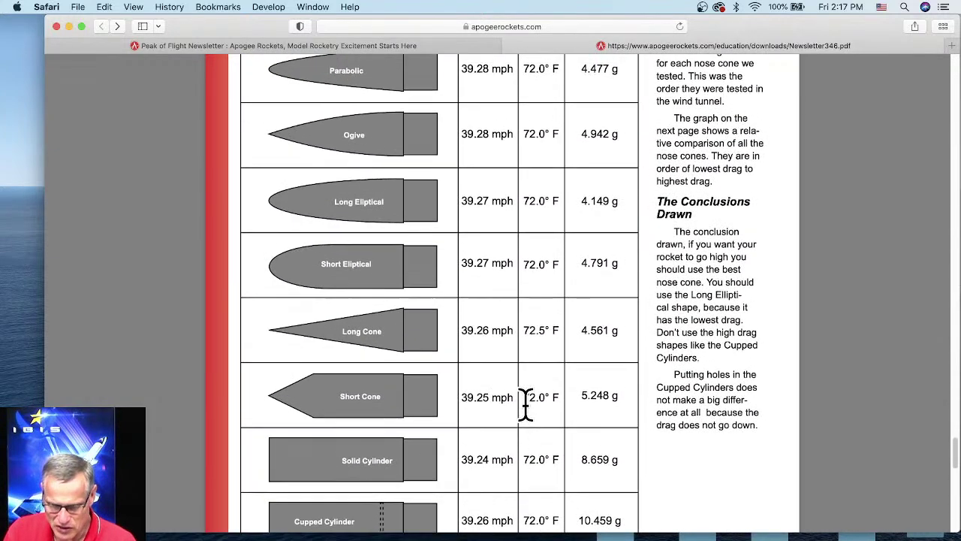
{"action": "scroll", "coordinate": [530, 402], "scroll_direction": "up", "scroll_amount": 2}
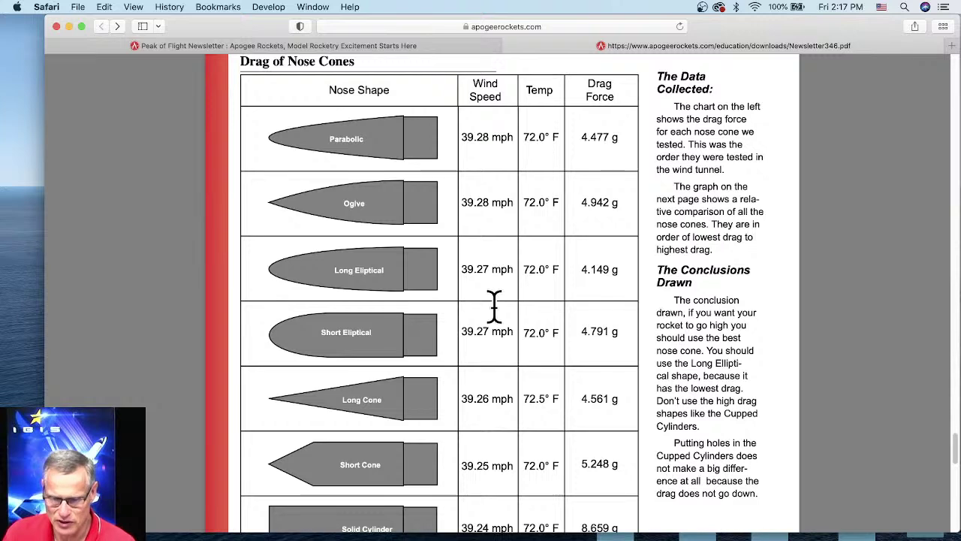
{"action": "mouse_move", "coordinate": [622, 273]}
{"action": "left_mouse_down"}
{"action": "mouse_move", "coordinate": [430, 272]}
{"action": "mouse_move", "coordinate": [620, 273]}
{"action": "left_mouse_up"}
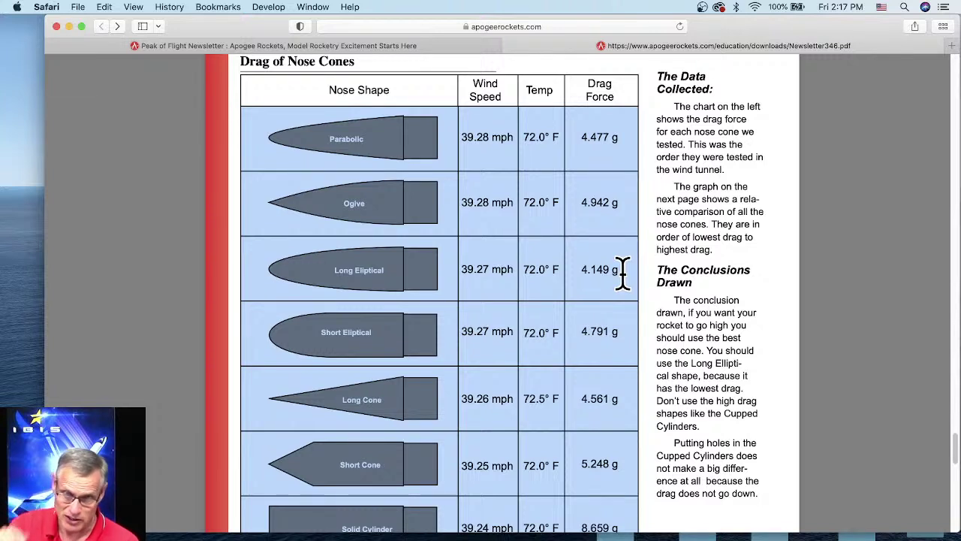
{"action": "left_click", "coordinate": [704, 266]}
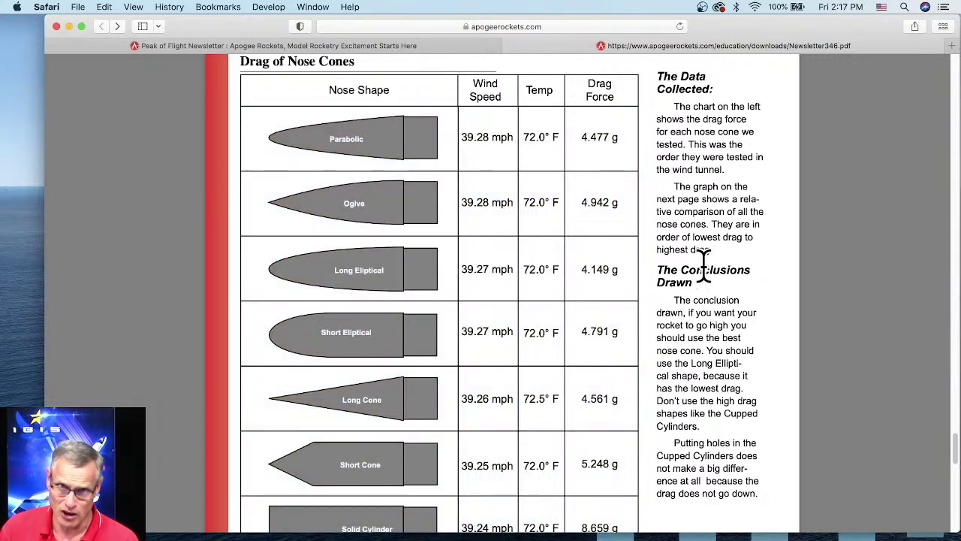
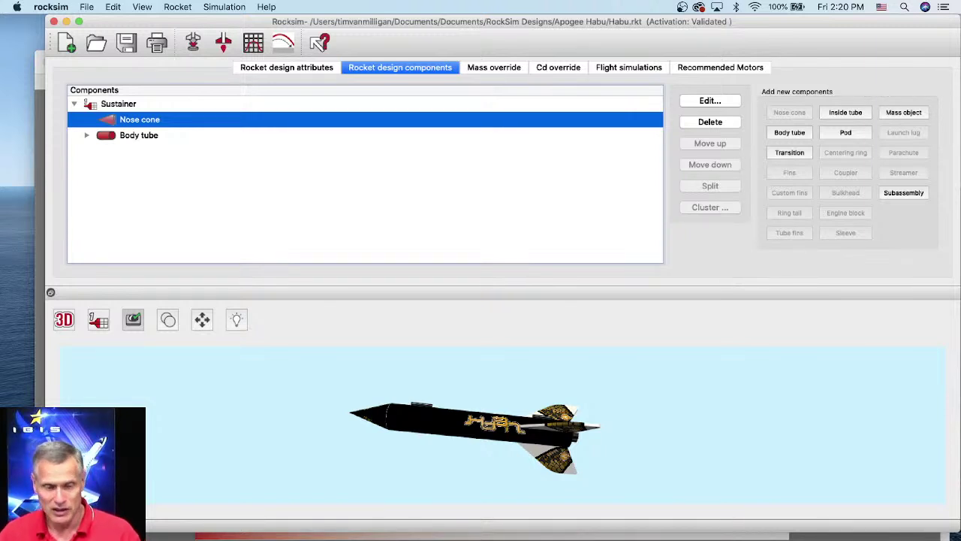
- Switch to Safari and open the RS Live Training page from the Apogee site's software how-to guides
{"action": "key", "text": "super+Tab"}
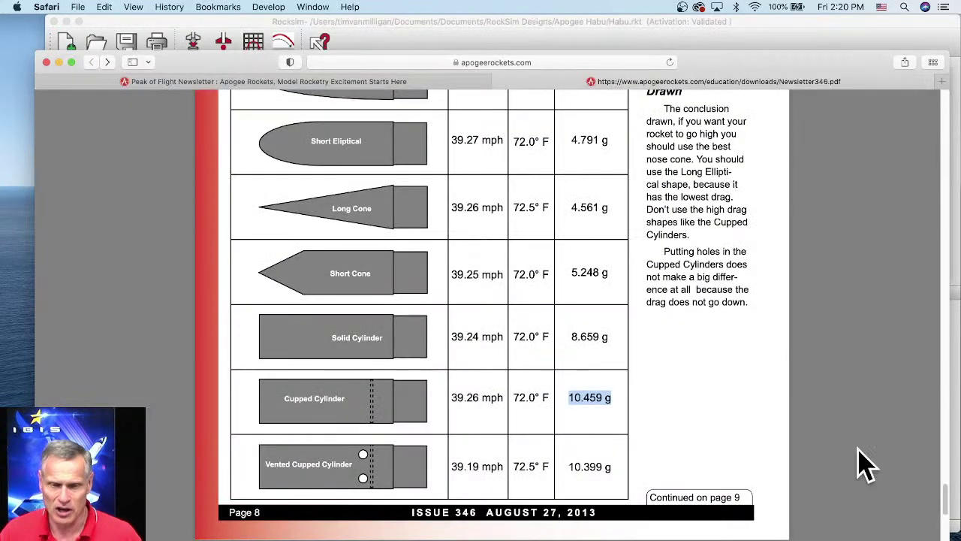
{"action": "left_click", "coordinate": [259, 83]}
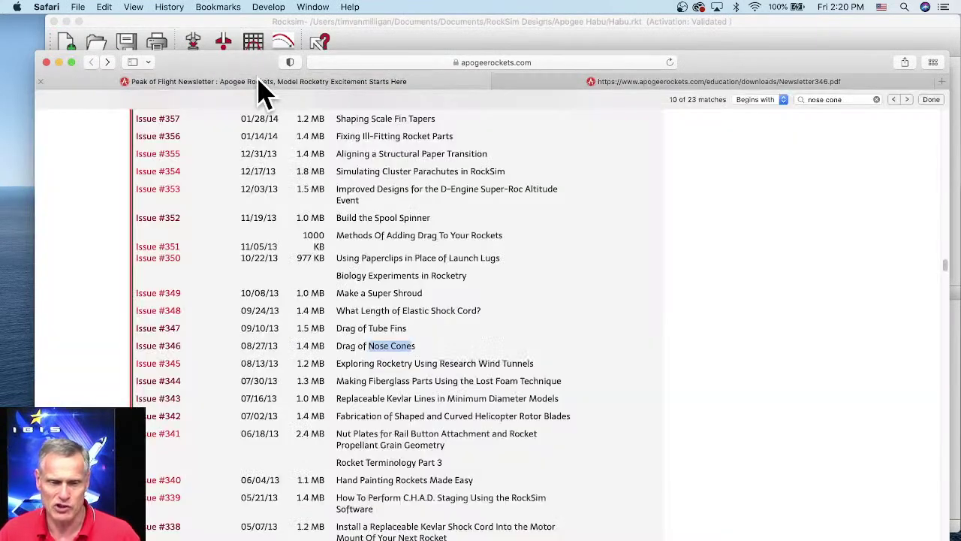
{"action": "scroll", "coordinate": [530, 271], "scroll_direction": "up", "scroll_amount": 20}
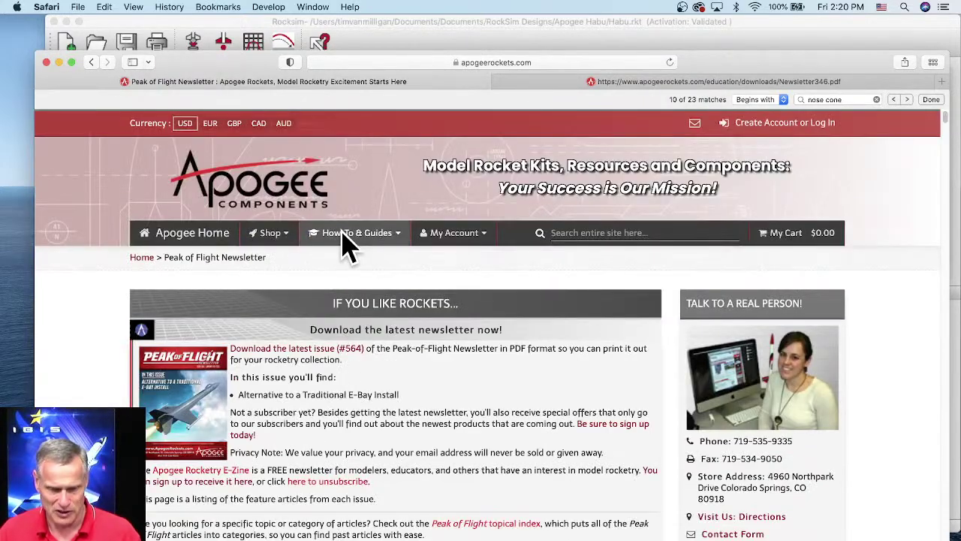
{"action": "left_click", "coordinate": [346, 239]}
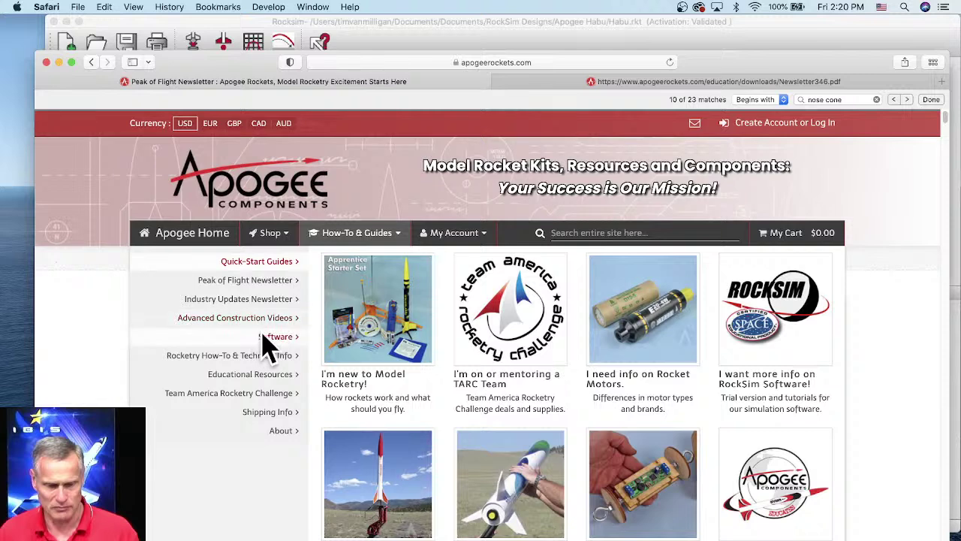
{"action": "left_click", "coordinate": [268, 335]}
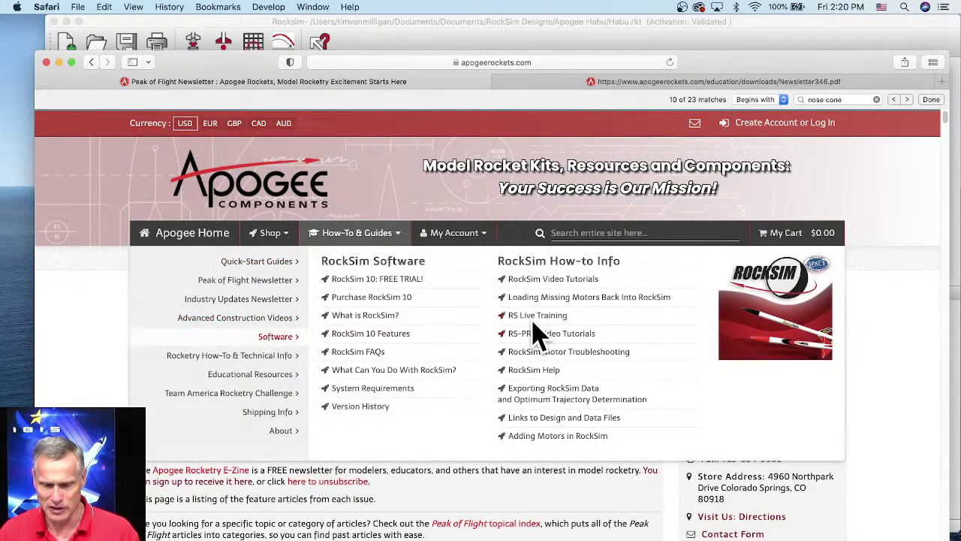
{"action": "left_click", "coordinate": [546, 316]}
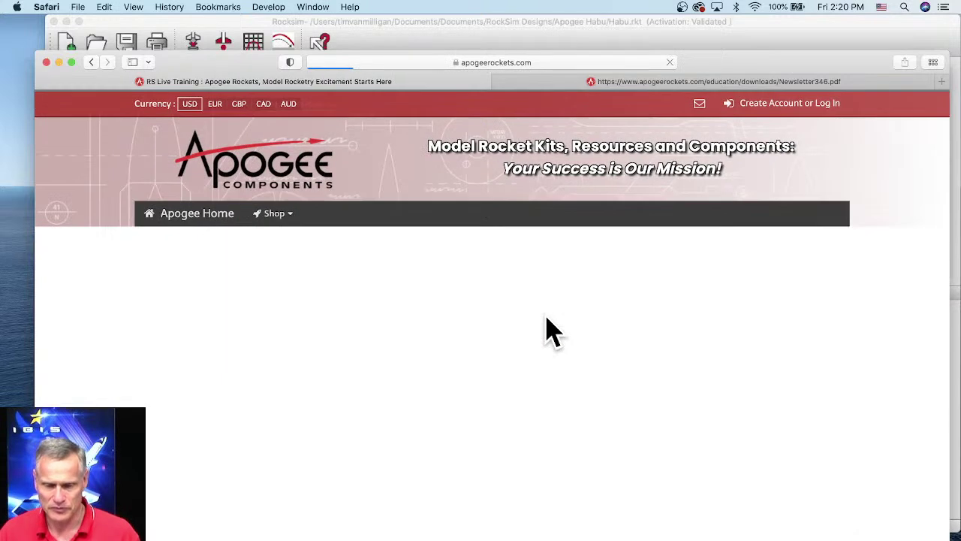
- Search the RS Live Training episode list for "drag" and highlight Episode 39's topic on determining the coefficient of drag
{"action": "scroll", "coordinate": [513, 301], "scroll_direction": "down", "scroll_amount": 5}
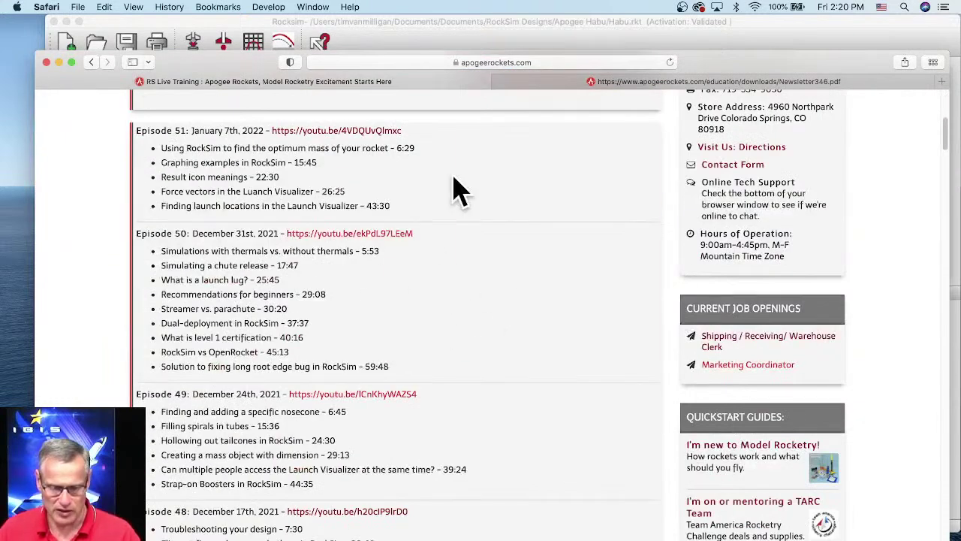
{"action": "left_click_drag", "start_coordinate": [717, 60], "coordinate": [722, 26]}
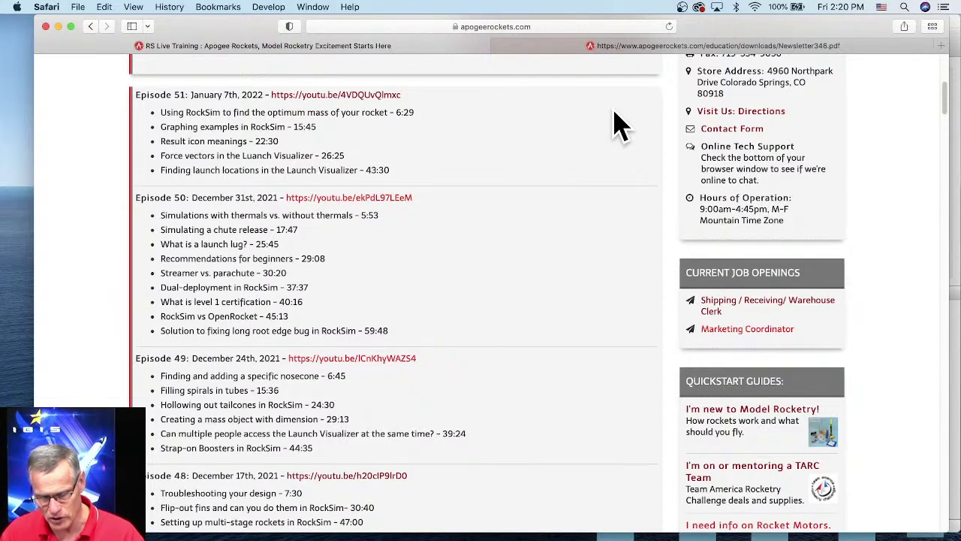
{"action": "key", "text": "super+f"}
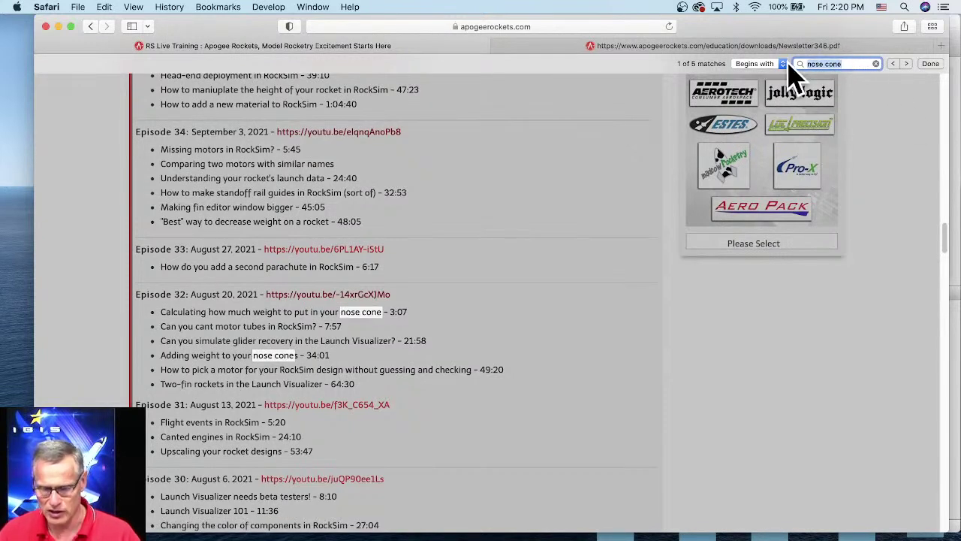
{"action": "type", "text": "drag"}
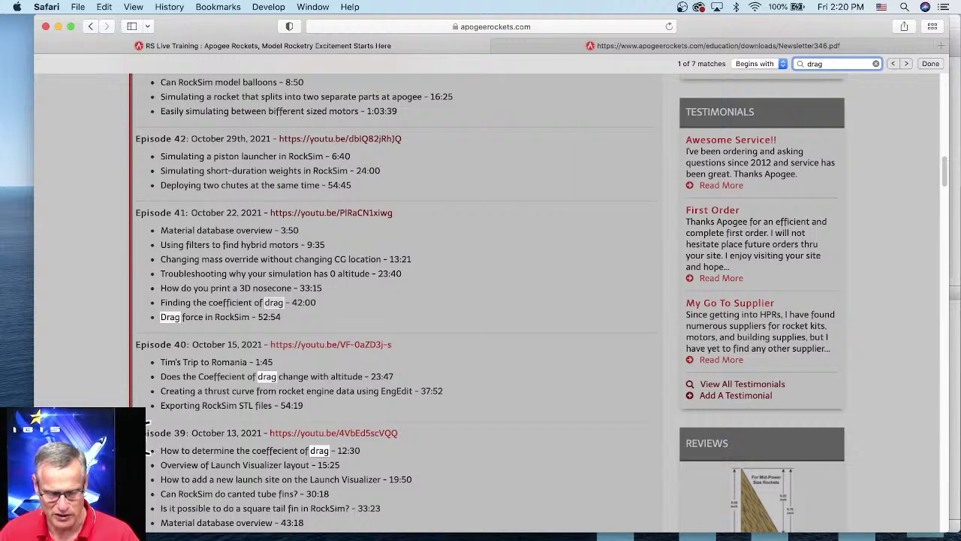
{"action": "left_click", "coordinate": [160, 447]}
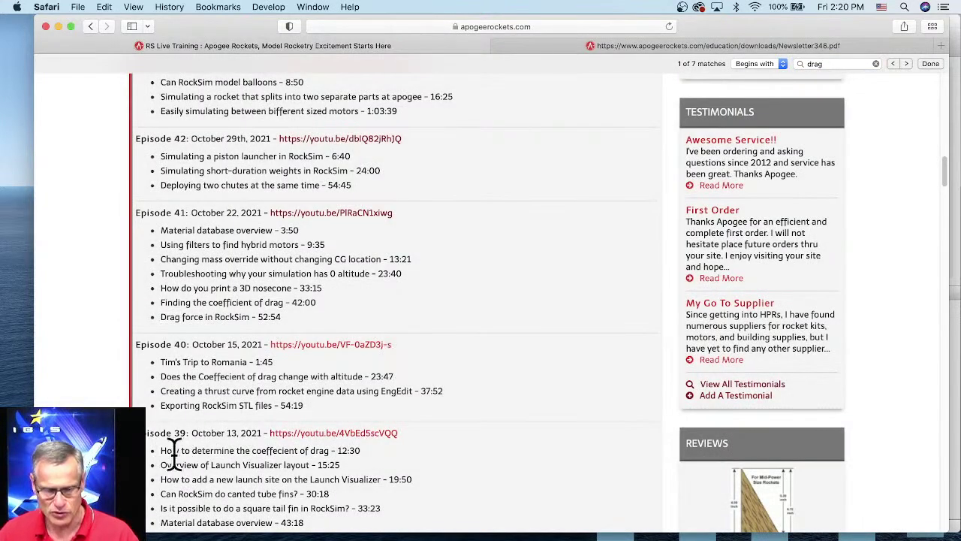
{"action": "left_click_drag", "start_coordinate": [162, 450], "coordinate": [383, 451]}
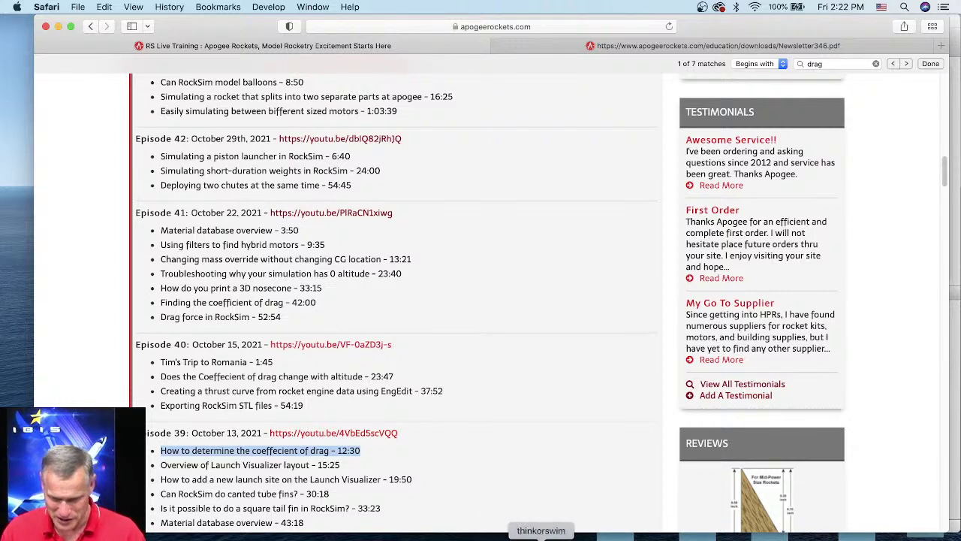
- Switch to the Launch Visualizer in Chrome and move its window aside
{"action": "left_click", "coordinate": [903, 536]}
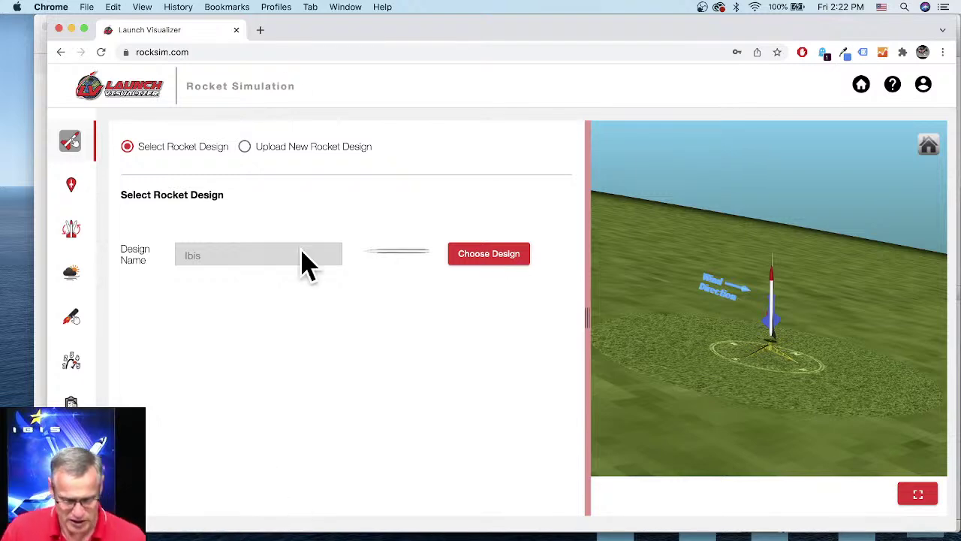
{"action": "left_click_drag", "start_coordinate": [296, 31], "coordinate": [362, 76]}
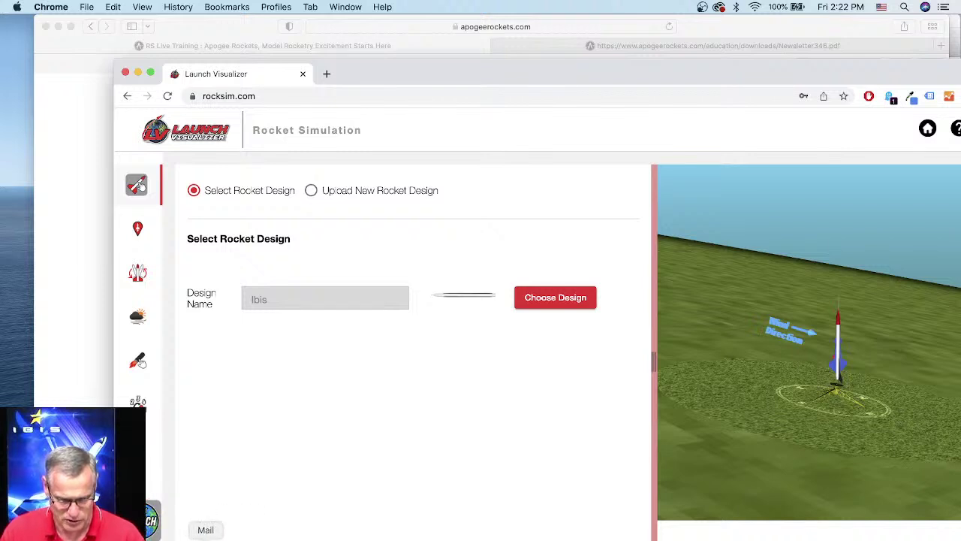
- Switch to Finder and search the recent files for "level 3"
{"action": "left_click", "coordinate": [181, 538]}
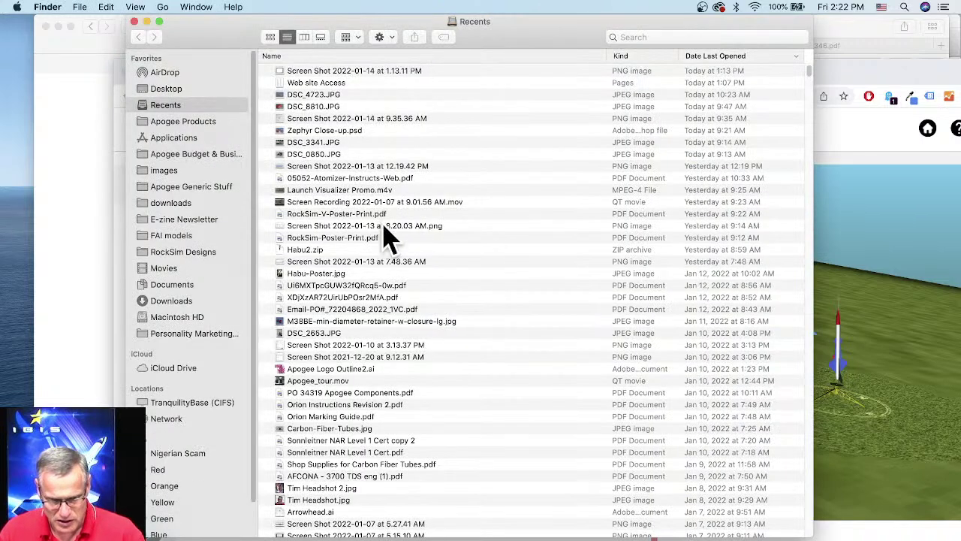
{"action": "left_click", "coordinate": [650, 37]}
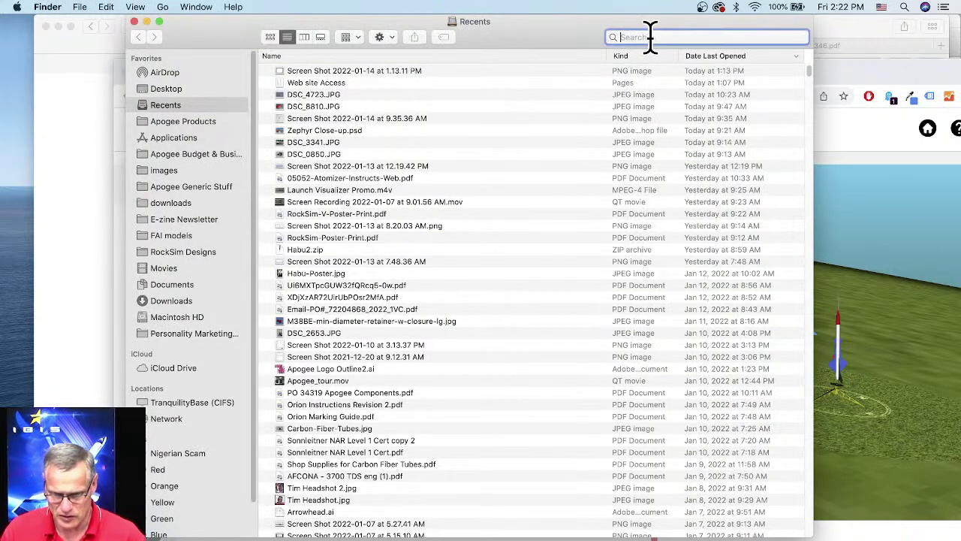
{"action": "type", "text": "level 3"}
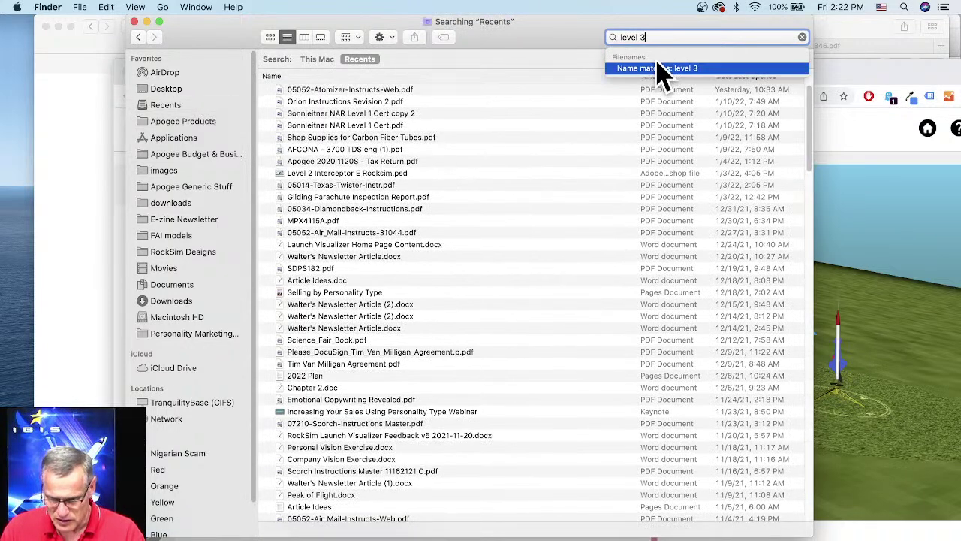
- Look through the "level 3" search results for the wanted rocket file, sorting them by name in ascending order
{"action": "scroll", "coordinate": [465, 301], "scroll_direction": "down", "scroll_amount": 5}
{"action": "scroll", "coordinate": [431, 330], "scroll_direction": "down", "scroll_amount": 10}
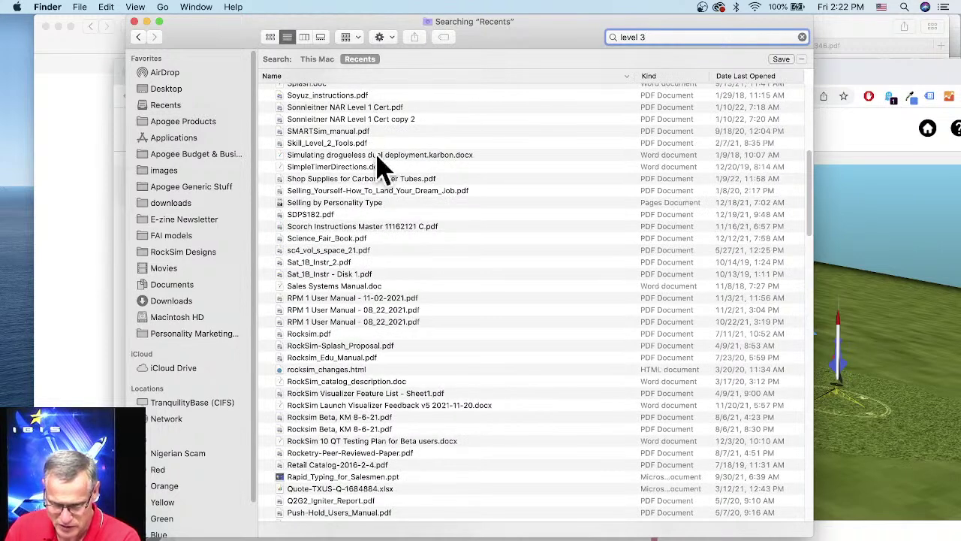
{"action": "scroll", "coordinate": [391, 341], "scroll_direction": "down", "scroll_amount": 8}
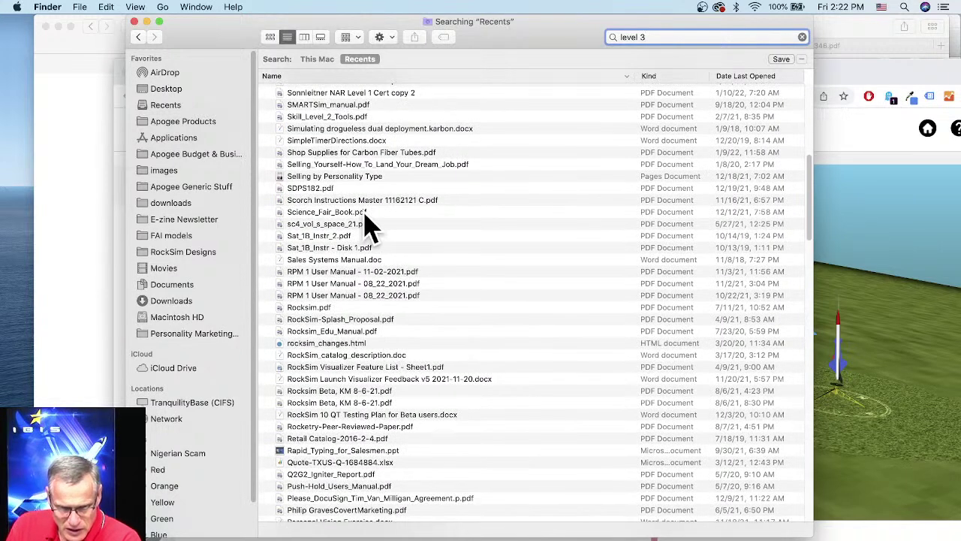
{"action": "scroll", "coordinate": [368, 384], "scroll_direction": "down", "scroll_amount": 15}
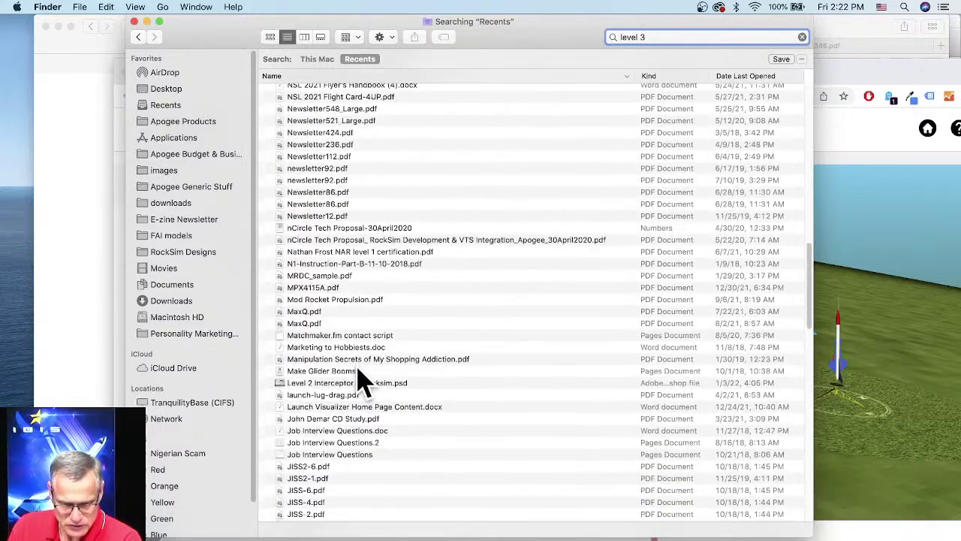
{"action": "scroll", "coordinate": [360, 386], "scroll_direction": "down", "scroll_amount": 12}
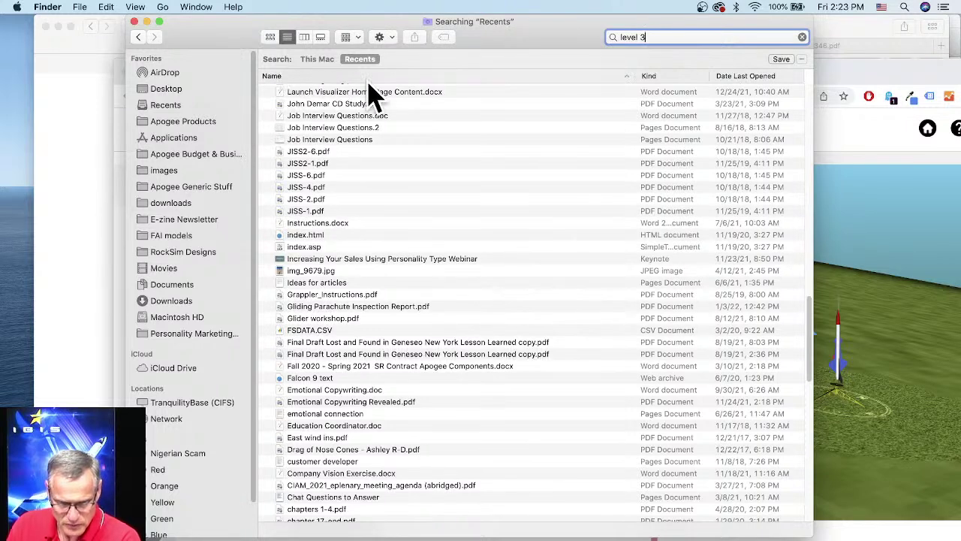
{"action": "left_click", "coordinate": [394, 77]}
{"action": "scroll", "coordinate": [431, 360], "scroll_direction": "down", "scroll_amount": 10}
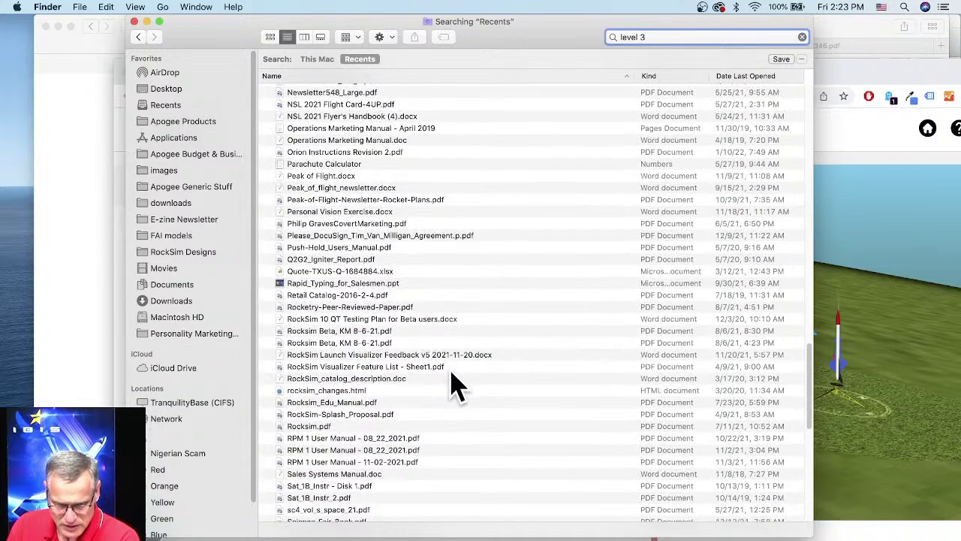
{"action": "scroll", "coordinate": [454, 385], "scroll_direction": "down", "scroll_amount": 10}
{"action": "scroll", "coordinate": [454, 384], "scroll_direction": "down", "scroll_amount": 9}
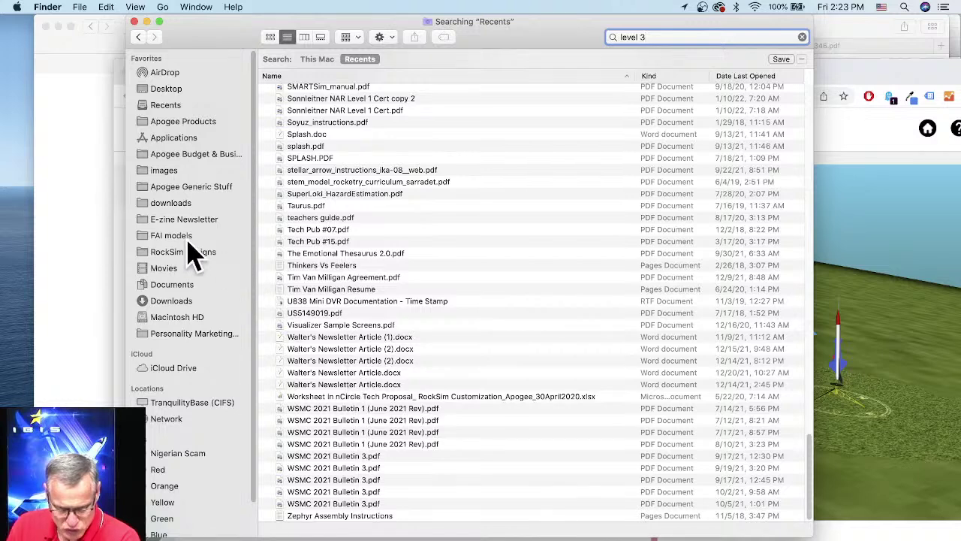
- Browse the RockSim Designs folder sorted by name in descending order and select the Level 2 Rocket RKT file
{"action": "left_click", "coordinate": [168, 254]}
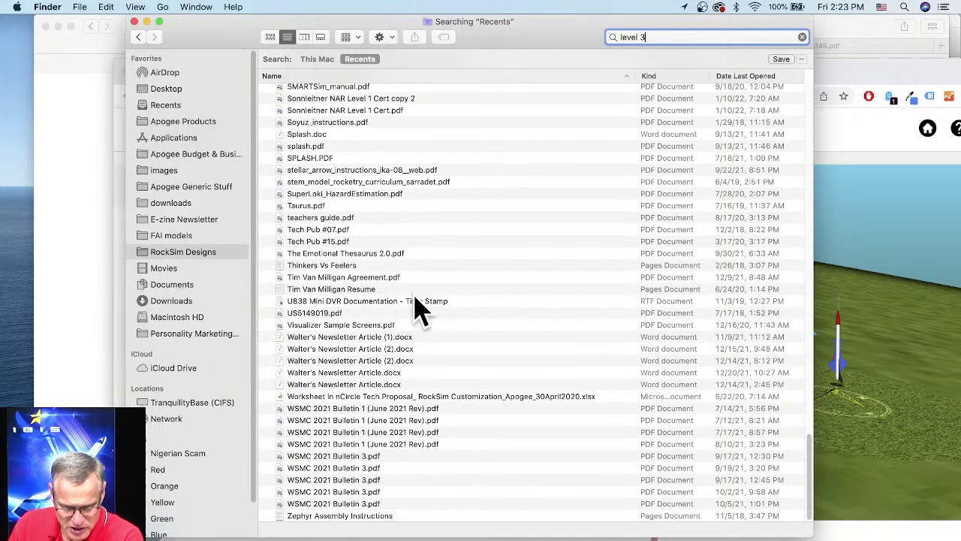
{"action": "scroll", "coordinate": [413, 319], "scroll_direction": "down", "scroll_amount": 12}
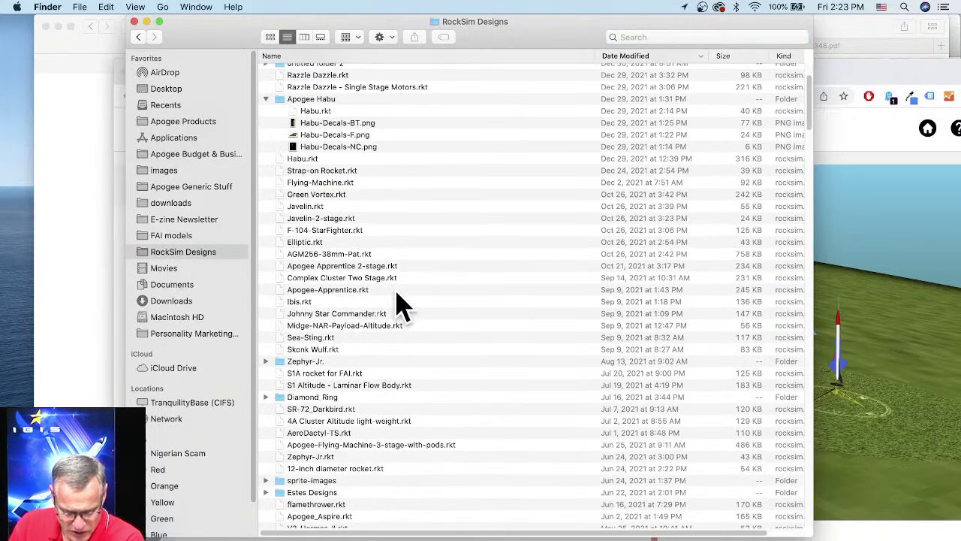
{"action": "scroll", "coordinate": [424, 314], "scroll_direction": "down", "scroll_amount": 11}
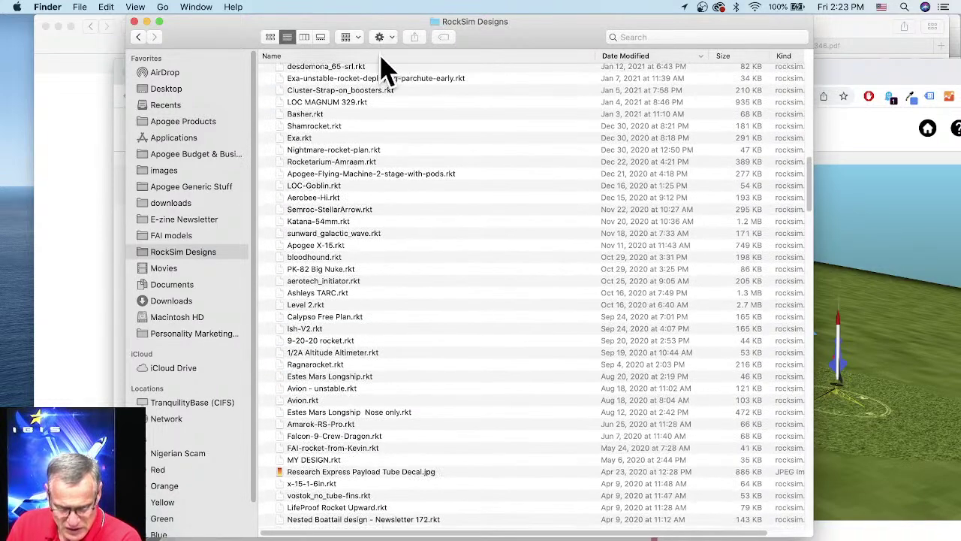
{"action": "left_click", "coordinate": [297, 56]}
{"action": "left_click", "coordinate": [289, 60]}
{"action": "scroll", "coordinate": [346, 345], "scroll_direction": "down", "scroll_amount": 10}
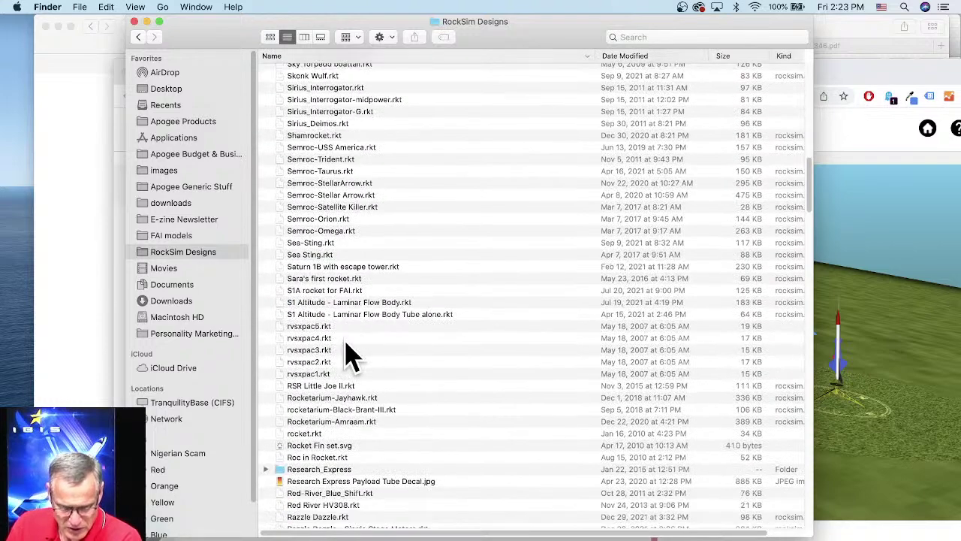
{"action": "scroll", "coordinate": [375, 385], "scroll_direction": "down", "scroll_amount": 5}
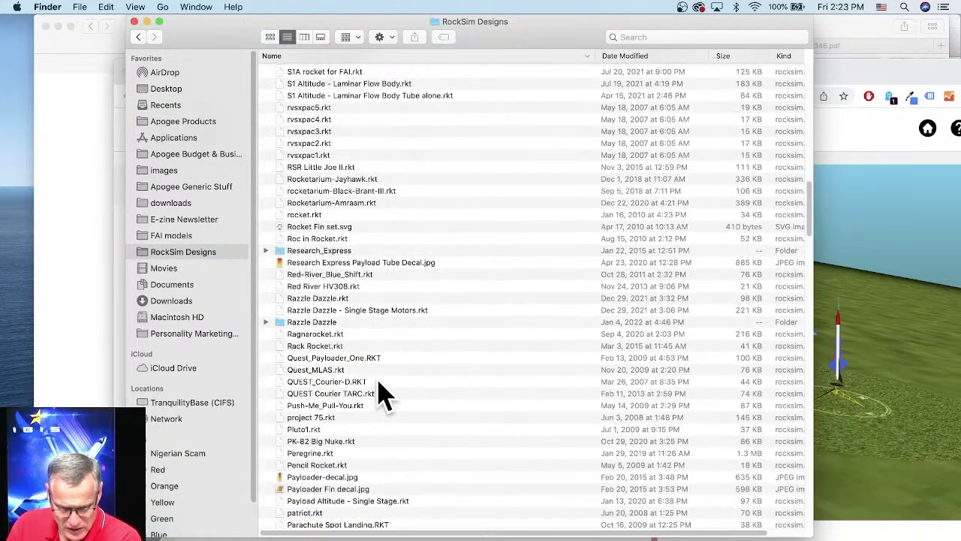
{"action": "scroll", "coordinate": [365, 257], "scroll_direction": "up", "scroll_amount": 15}
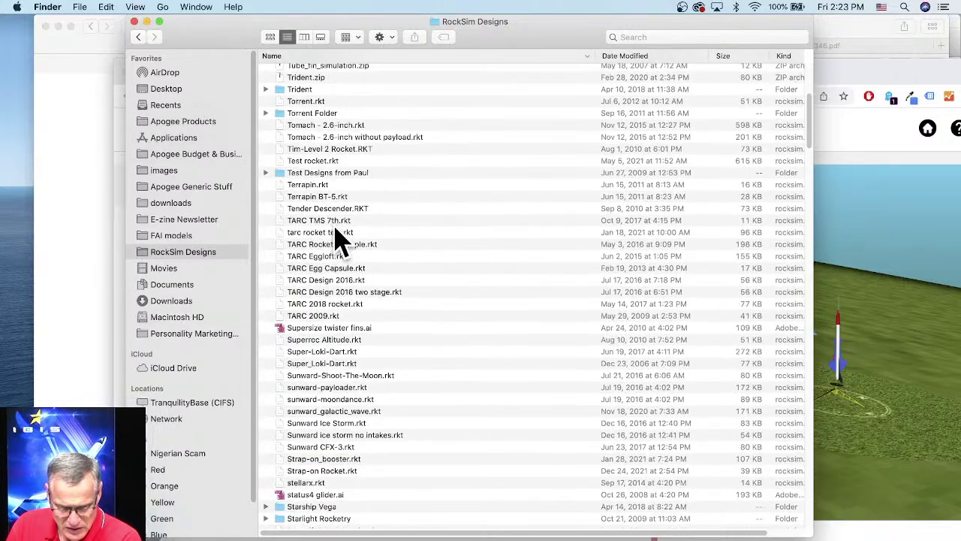
{"action": "left_click", "coordinate": [295, 149]}
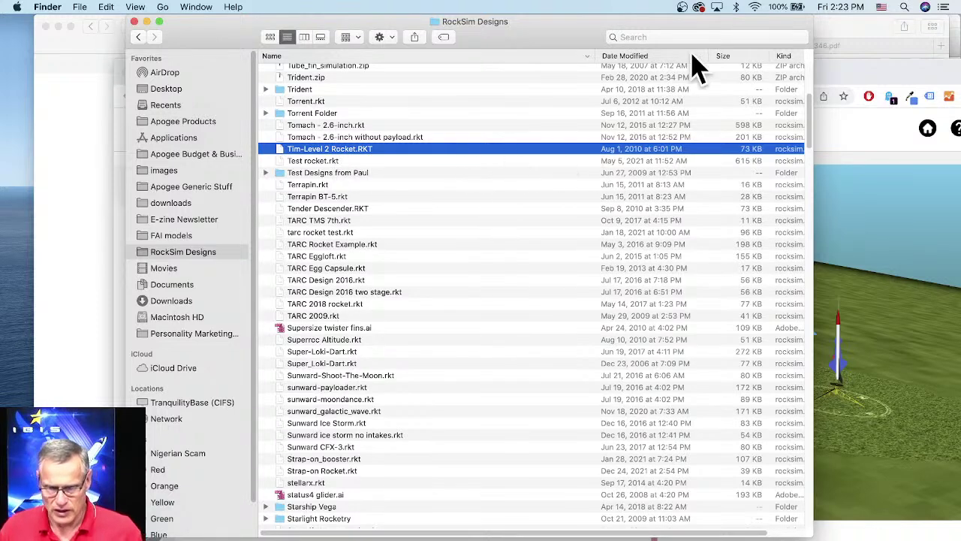
- Switch to the Launch Visualizer in Chrome and choose the Level 2 Rocket RKT file as a new rocket design
{"action": "left_click", "coordinate": [872, 84]}
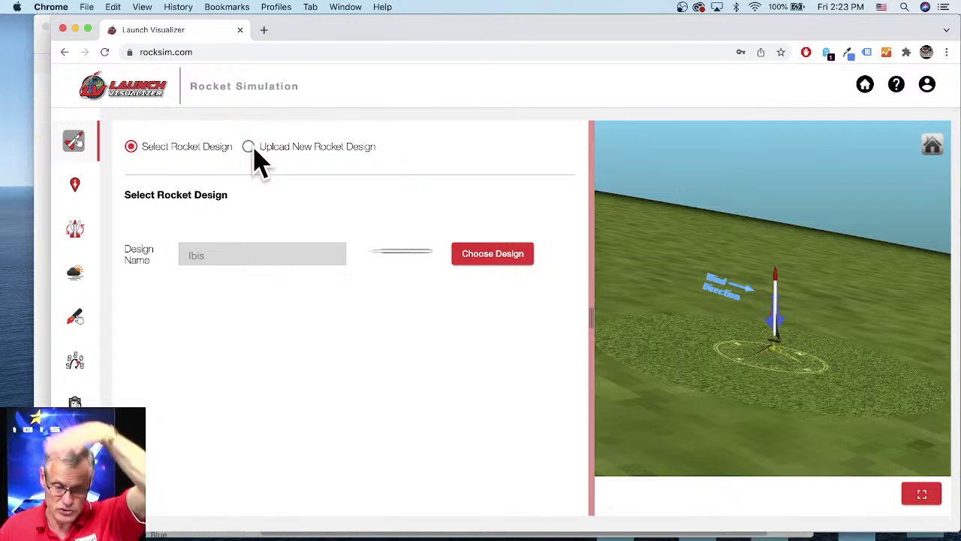
{"action": "left_click", "coordinate": [249, 148]}
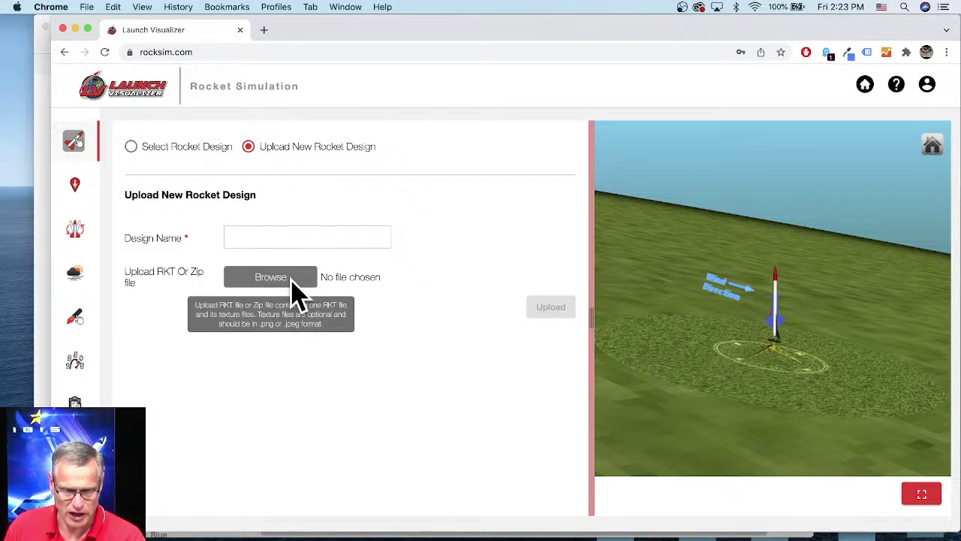
{"action": "left_click", "coordinate": [271, 278]}
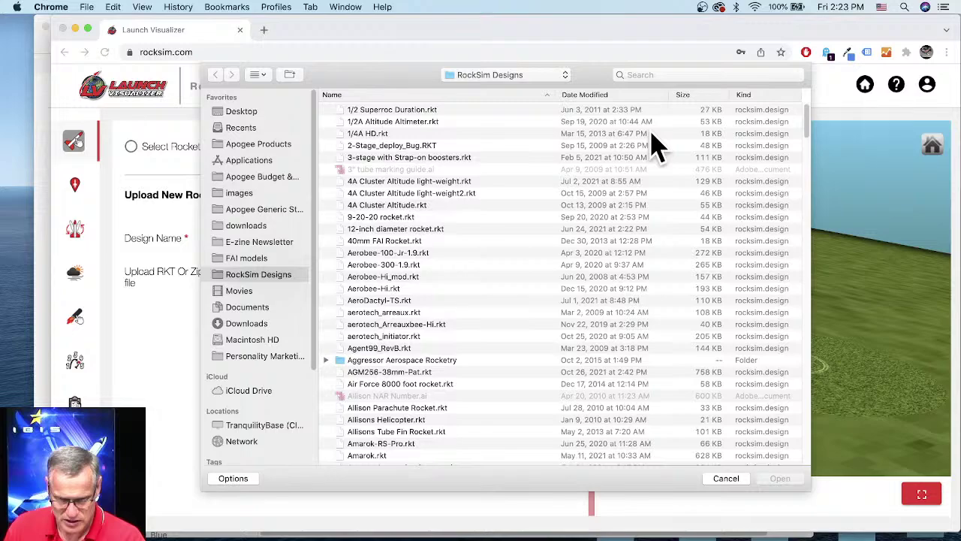
{"action": "left_click_drag", "start_coordinate": [806, 124], "coordinate": [805, 443]}
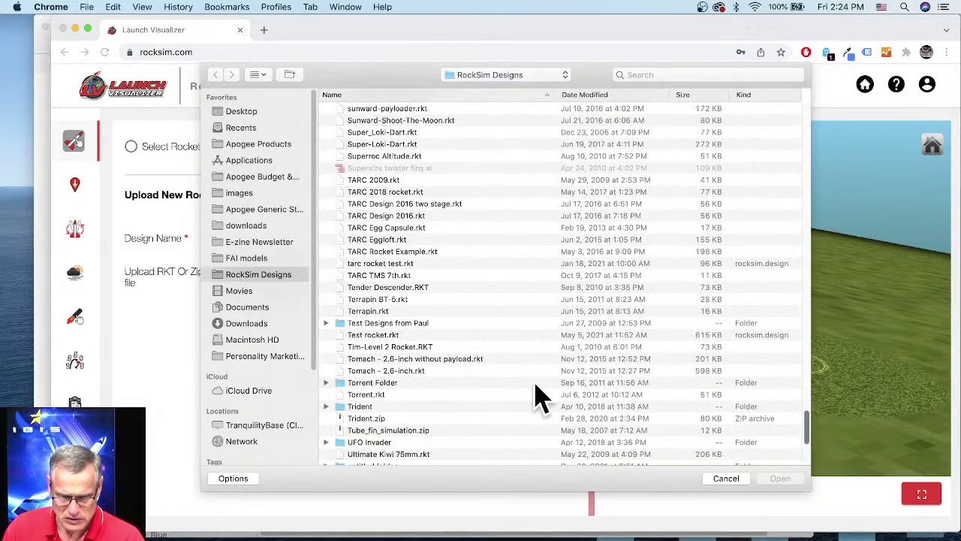
{"action": "left_click", "coordinate": [367, 347]}
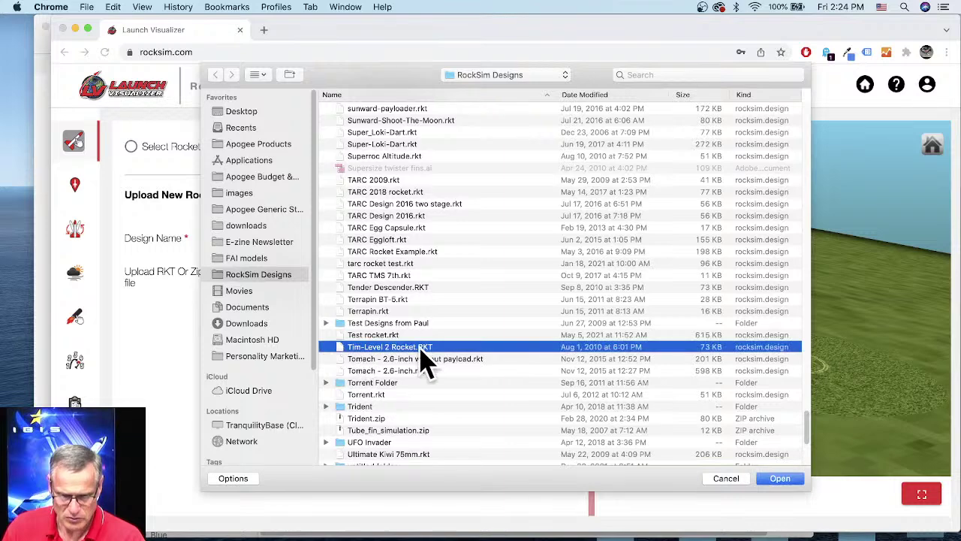
{"action": "left_click", "coordinate": [781, 477]}
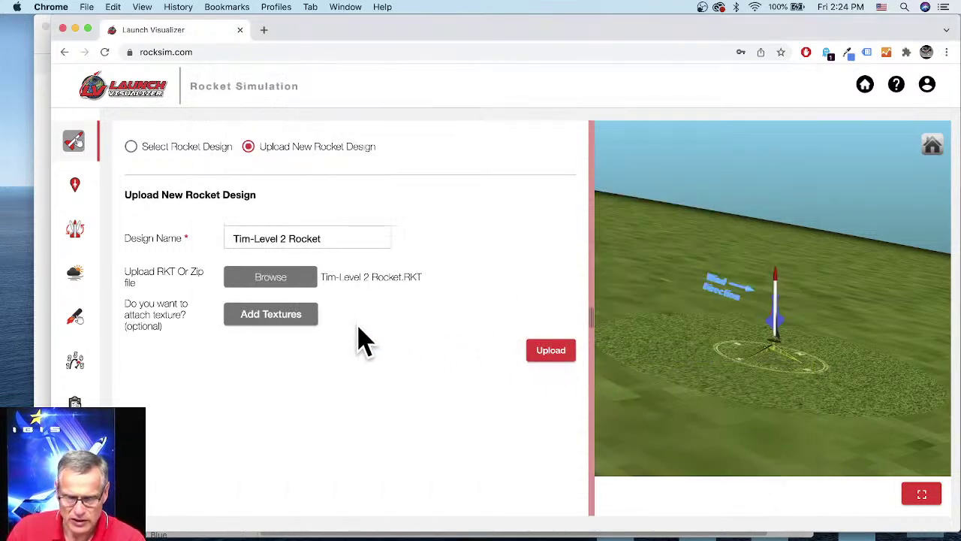
- Upload the chosen design and inspect the rocket on its launch pad
{"action": "left_click", "coordinate": [550, 353]}
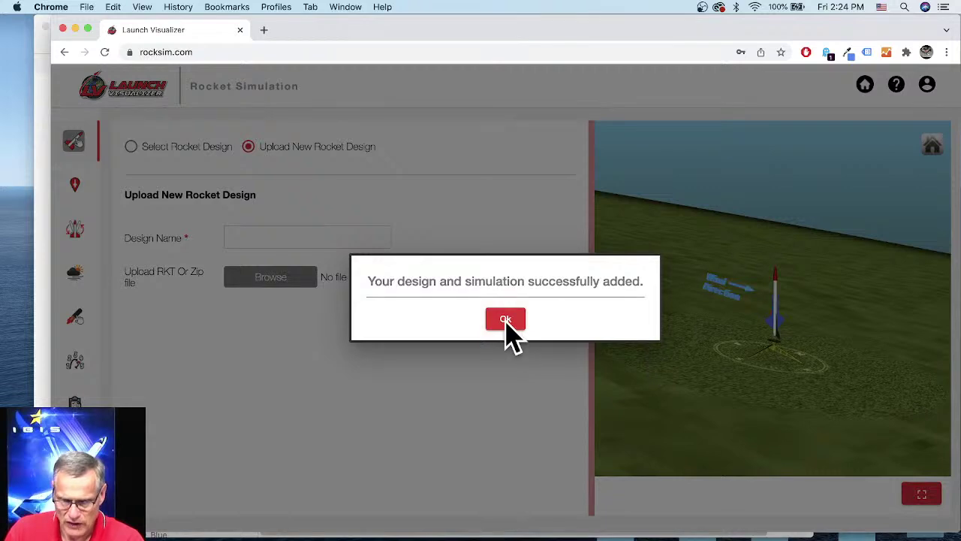
{"action": "left_click", "coordinate": [506, 321]}
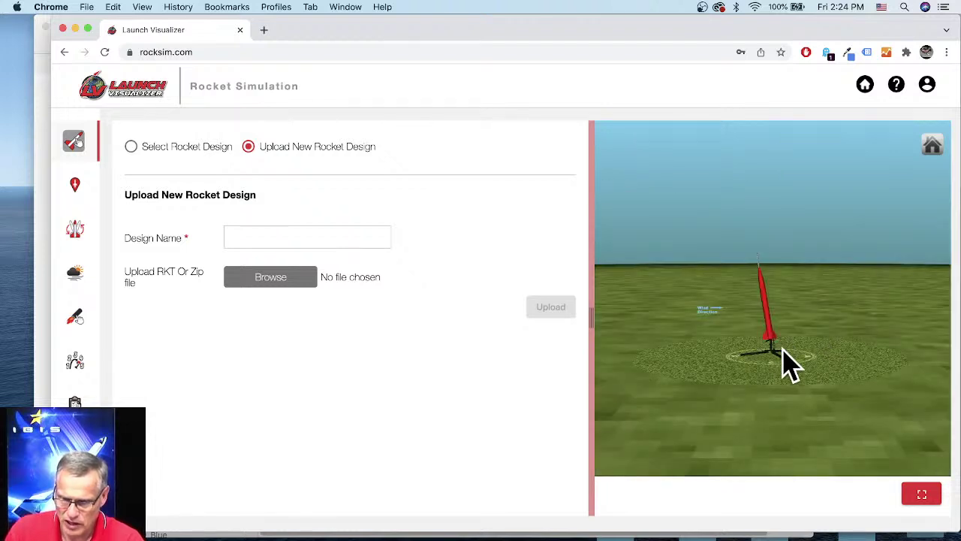
{"action": "scroll", "coordinate": [784, 332], "scroll_direction": "up", "scroll_amount": 4}
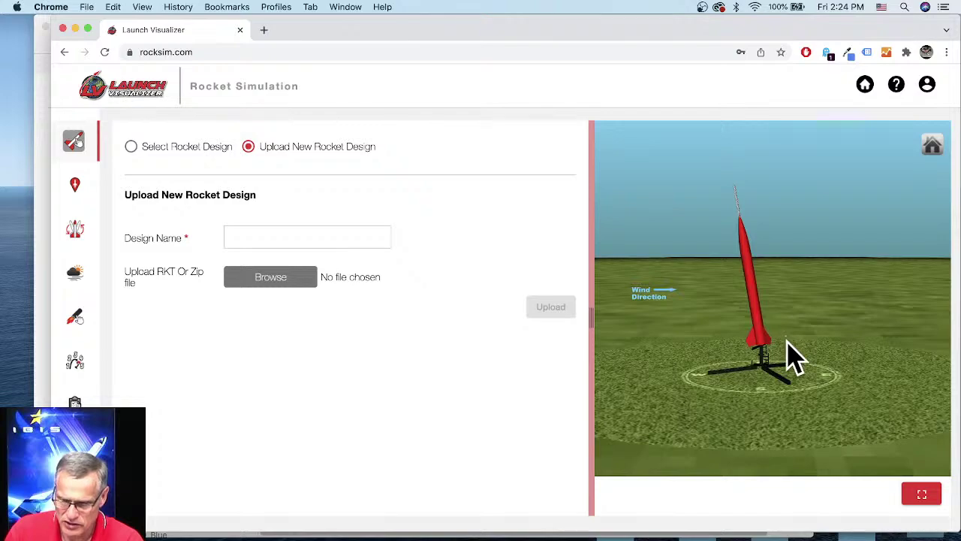
{"action": "left_click_drag", "start_coordinate": [691, 398], "coordinate": [722, 398]}
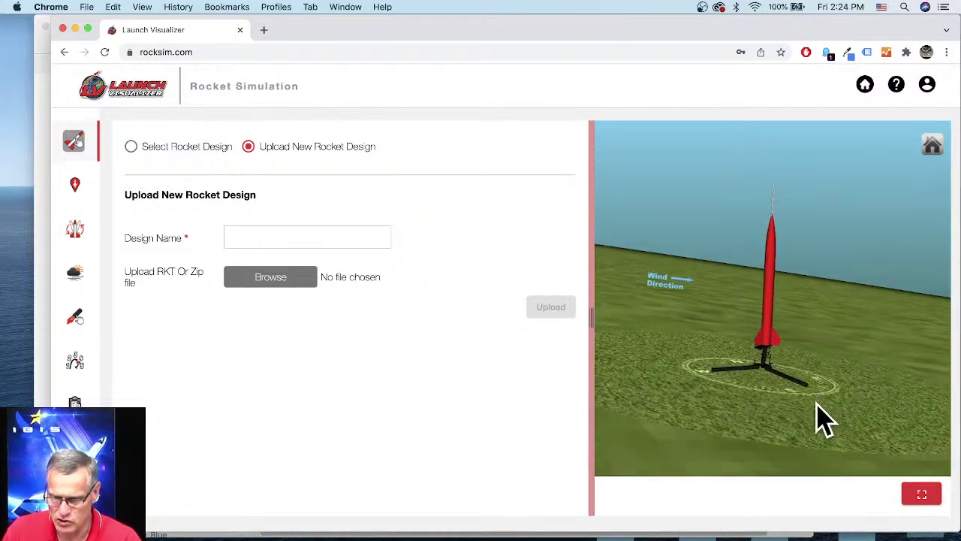
{"action": "left_click_drag", "start_coordinate": [817, 406], "coordinate": [801, 270]}
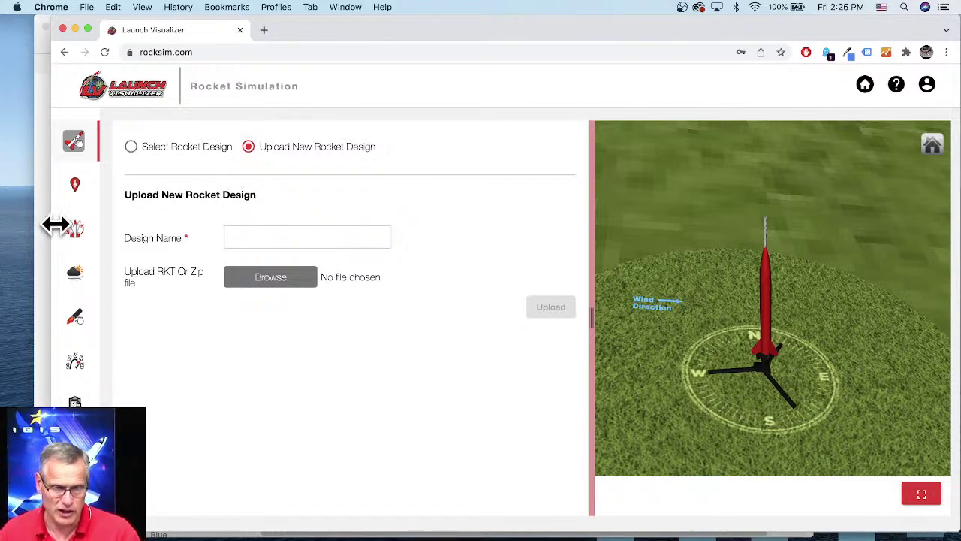
- Search the public launch sites for "florida" and set the launch site to Florida Spacemodeling Association #481
{"action": "left_click", "coordinate": [76, 188]}
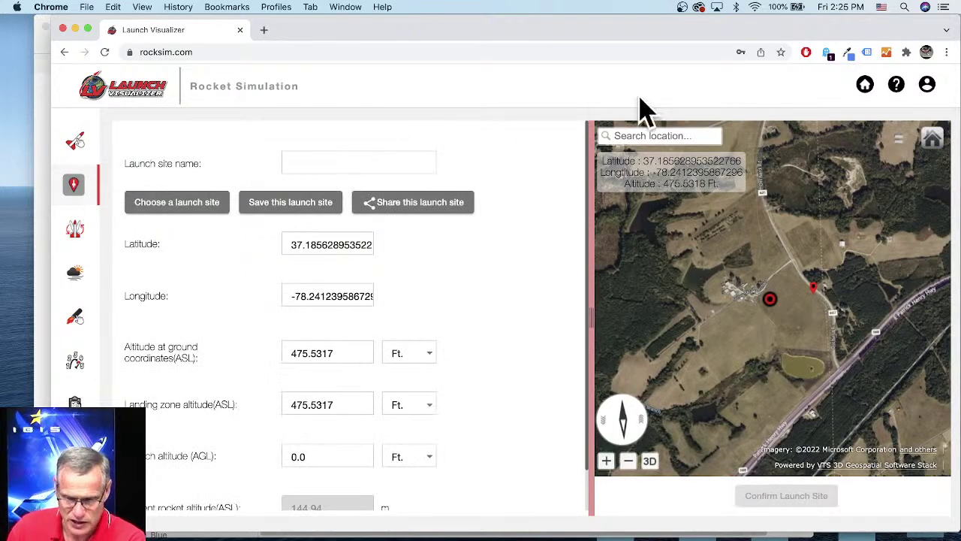
{"action": "left_click", "coordinate": [188, 214]}
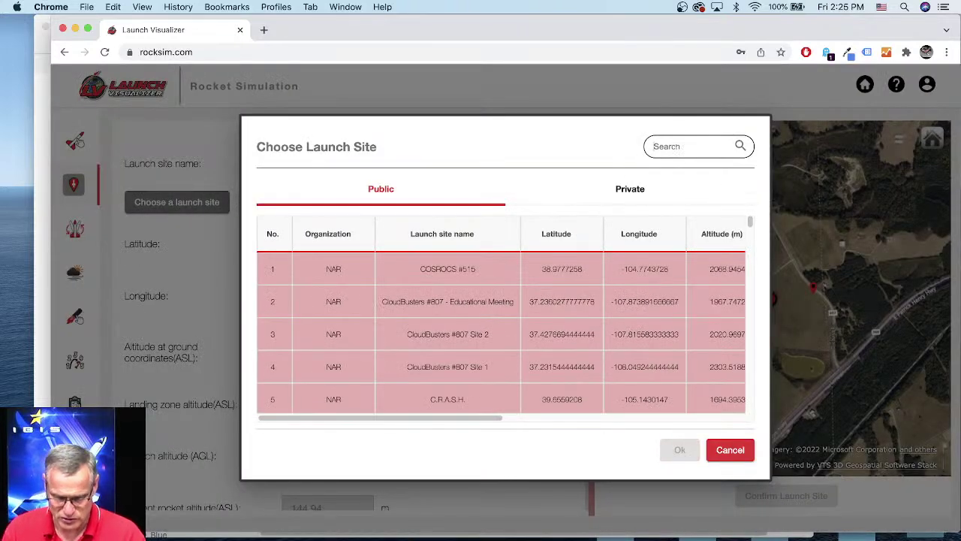
{"action": "type", "text": "fl"}
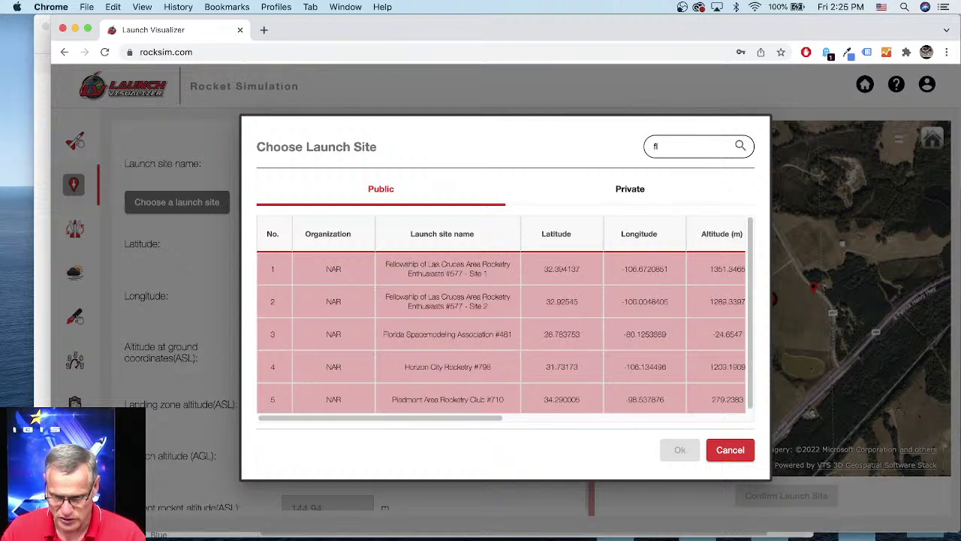
{"action": "type", "text": "orida"}
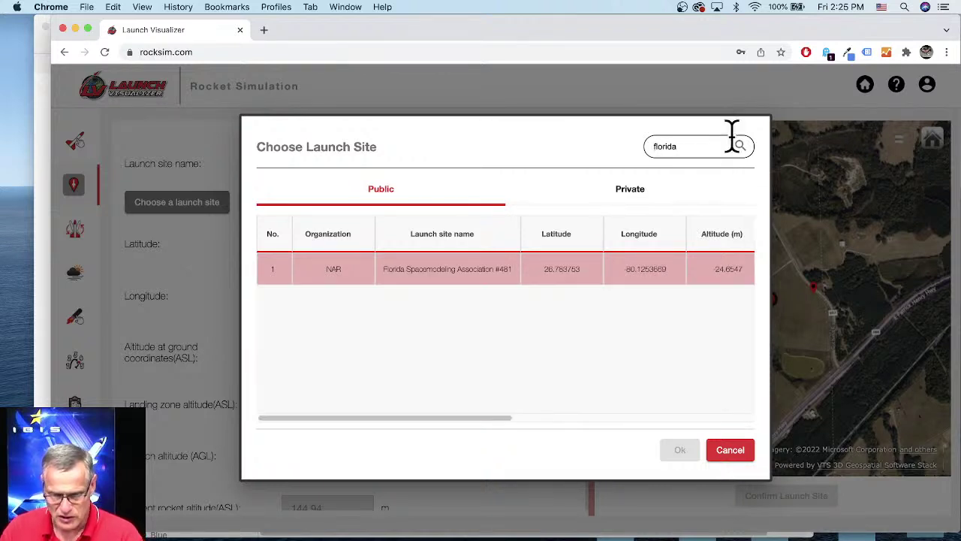
{"action": "left_click", "coordinate": [414, 271]}
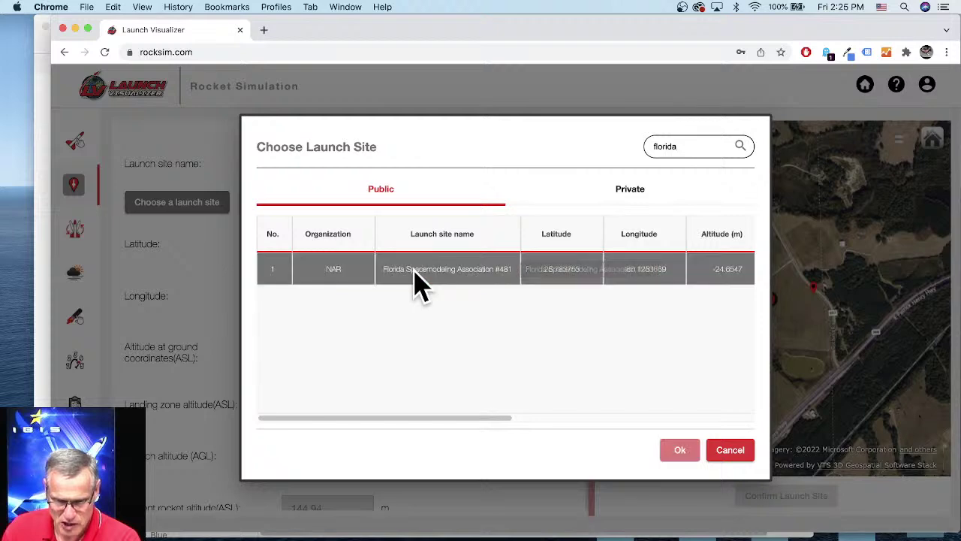
{"action": "double_click", "coordinate": [414, 271]}
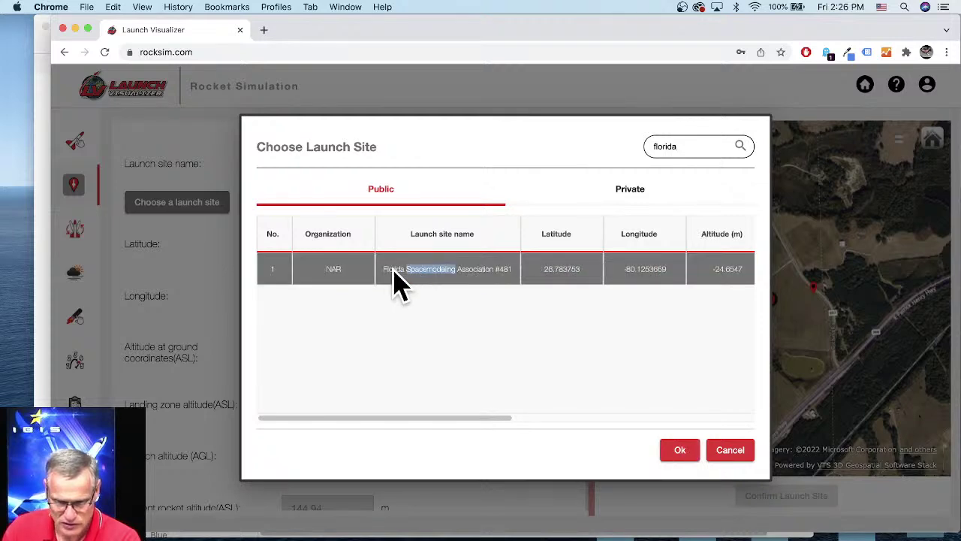
{"action": "left_click", "coordinate": [678, 451]}
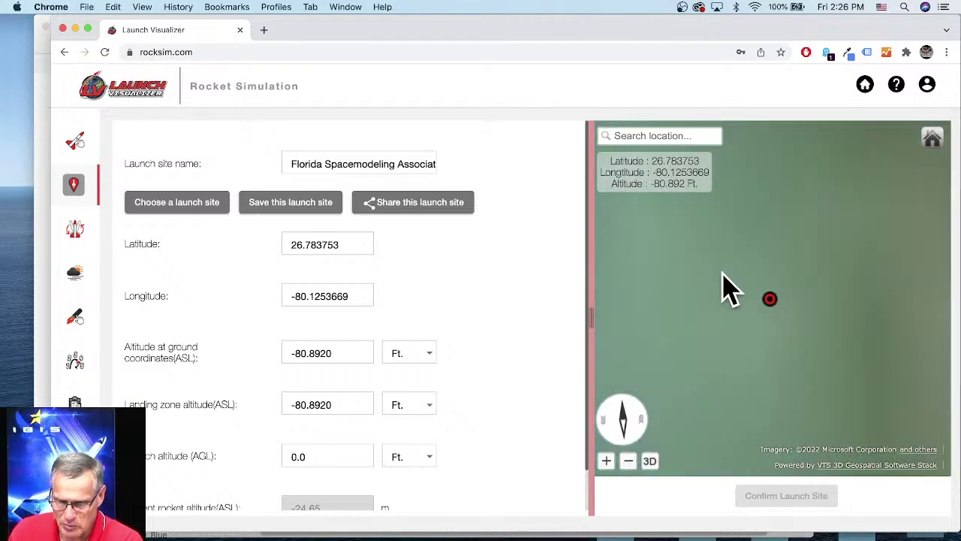
- Relocate the launch site to the northwest part of the park field, about 26.7846, -80.1281, and check its surroundings
{"action": "scroll", "coordinate": [776, 290], "scroll_direction": "down", "scroll_amount": 5}
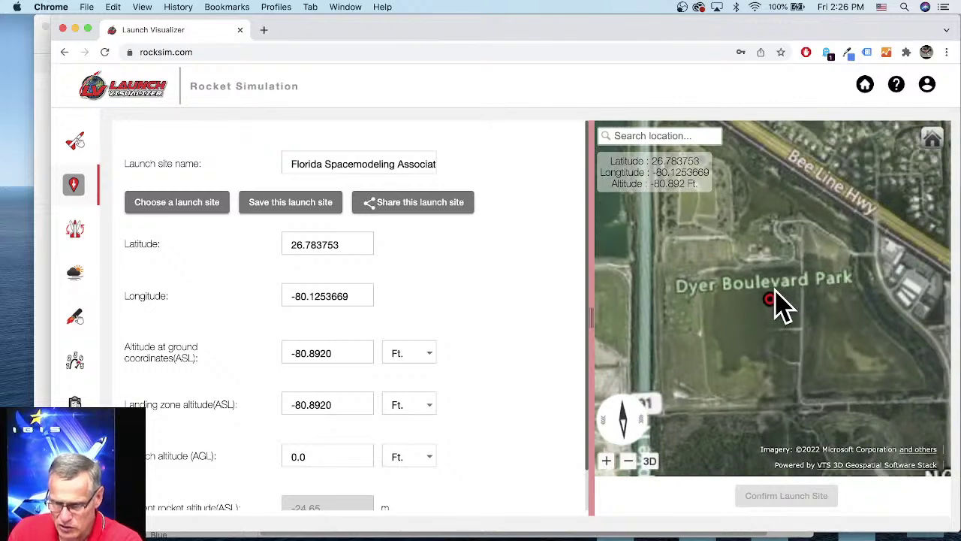
{"action": "scroll", "coordinate": [815, 319], "scroll_direction": "down", "scroll_amount": 3}
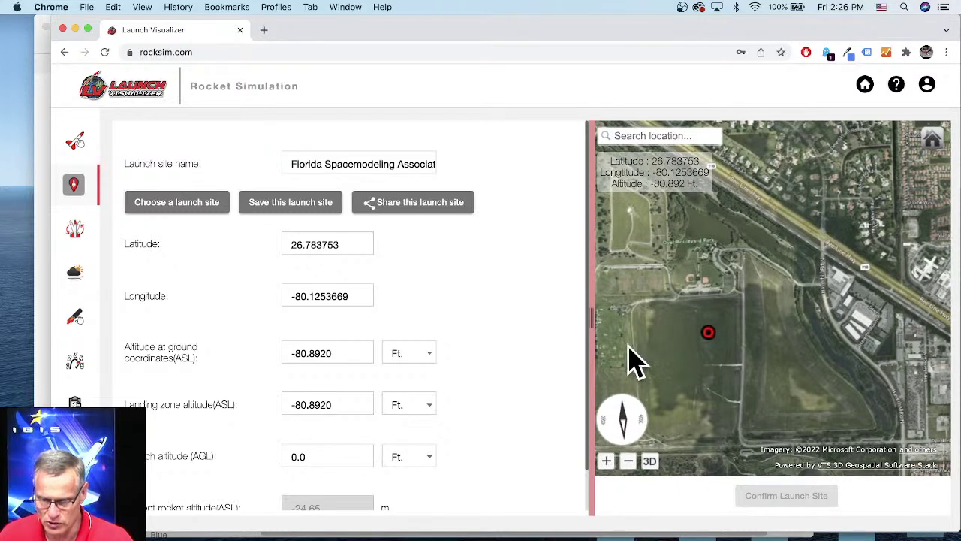
{"action": "left_click_drag", "start_coordinate": [507, 328], "coordinate": [490, 328]}
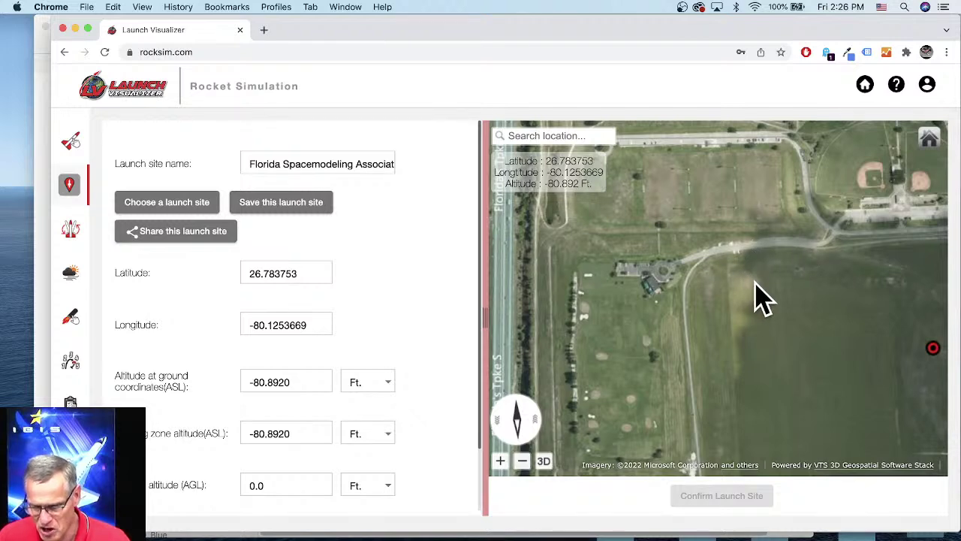
{"action": "left_click", "coordinate": [764, 312]}
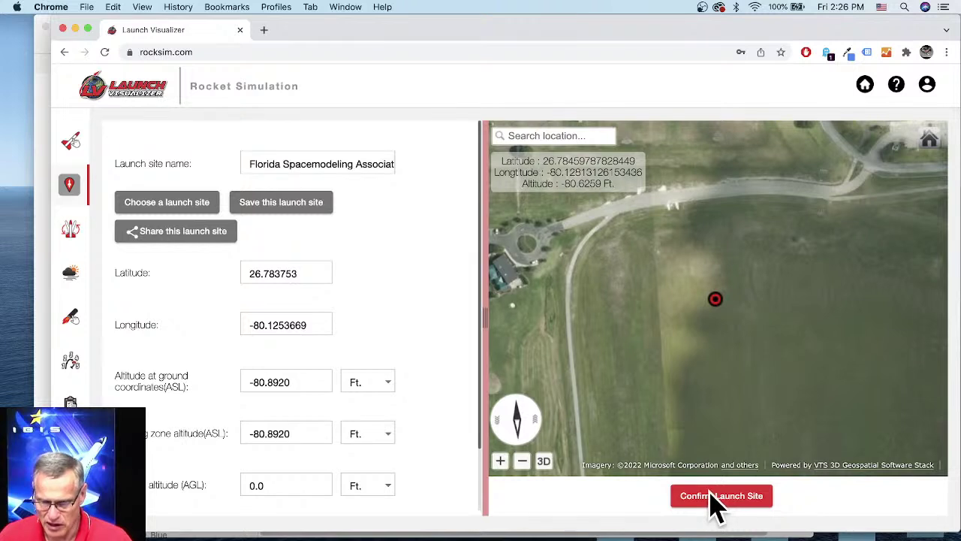
{"action": "left_click", "coordinate": [726, 503]}
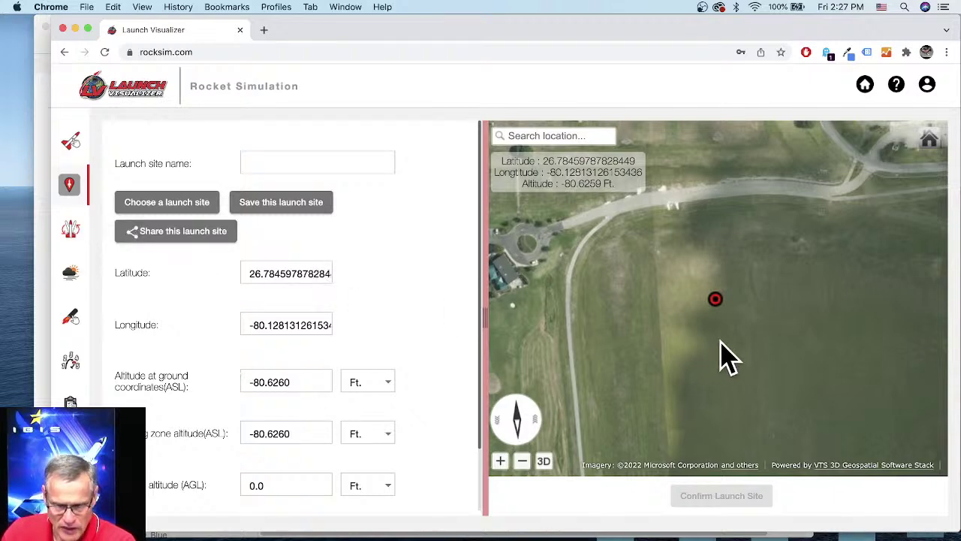
{"action": "scroll", "coordinate": [727, 355], "scroll_direction": "down", "scroll_amount": 5}
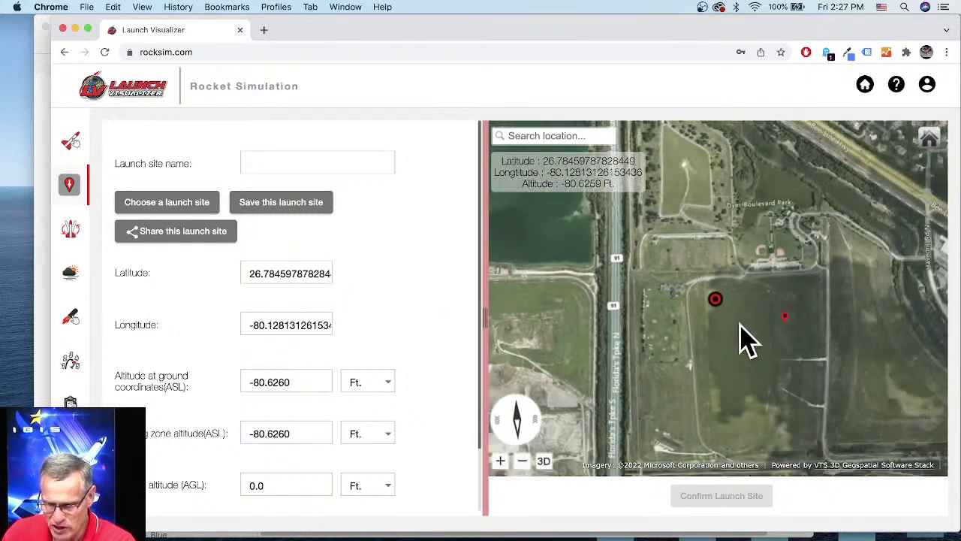
{"action": "scroll", "coordinate": [746, 339], "scroll_direction": "down", "scroll_amount": 3}
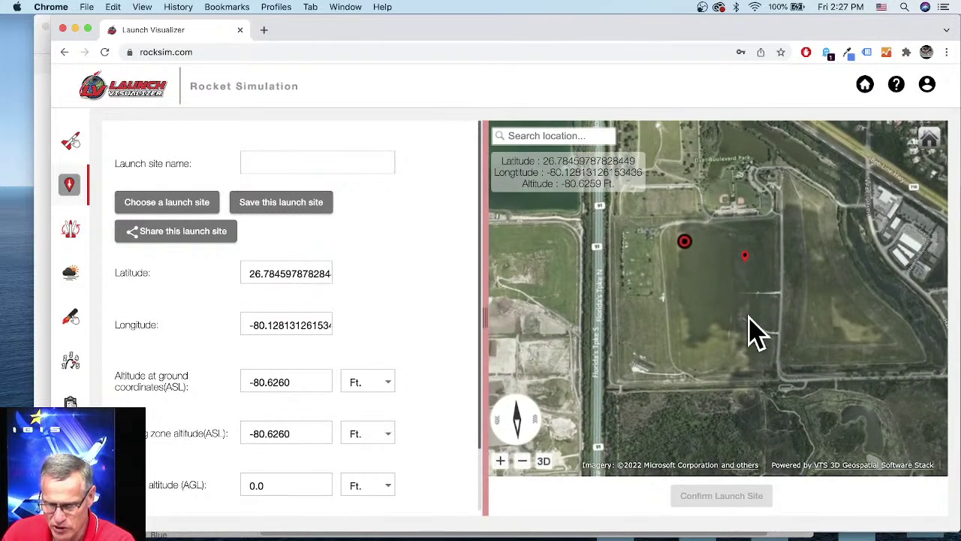
{"action": "scroll", "coordinate": [756, 334], "scroll_direction": "down", "scroll_amount": 3}
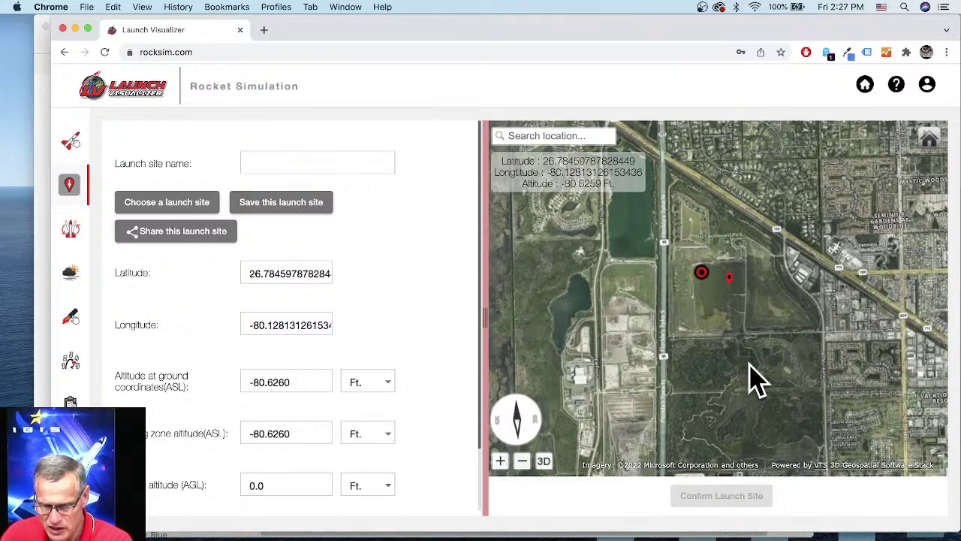
{"action": "scroll", "coordinate": [740, 397], "scroll_direction": "down", "scroll_amount": 3}
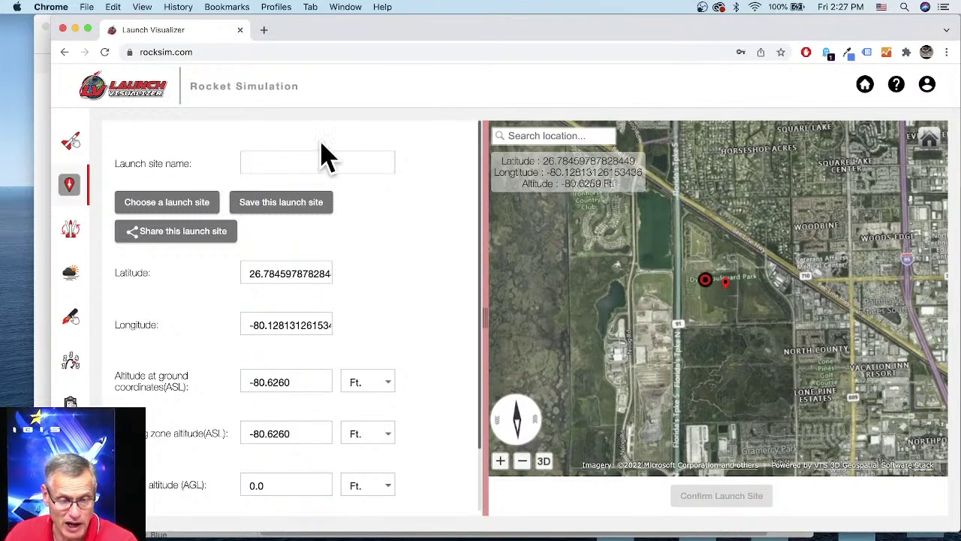
- Set the launch guide azimuth angle to about 271.29 degrees and check the rocket's tilt against the wind direction
{"action": "left_click", "coordinate": [72, 231]}
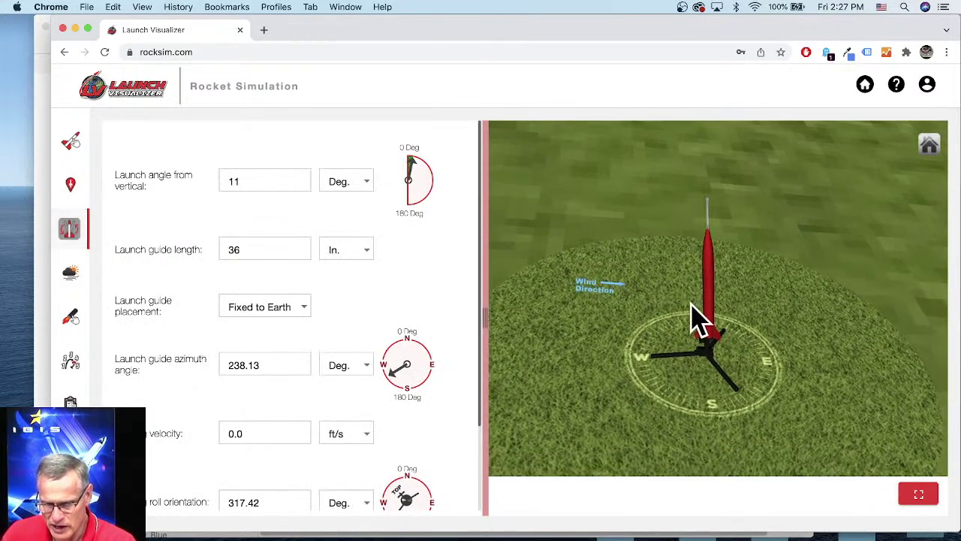
{"action": "left_click_drag", "start_coordinate": [691, 303], "coordinate": [661, 359]}
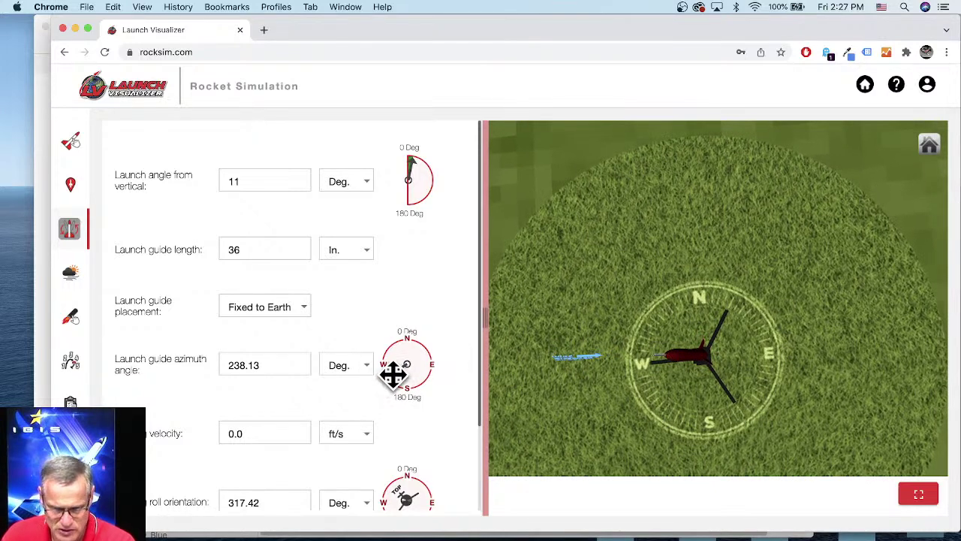
{"action": "left_click_drag", "start_coordinate": [393, 373], "coordinate": [386, 368]}
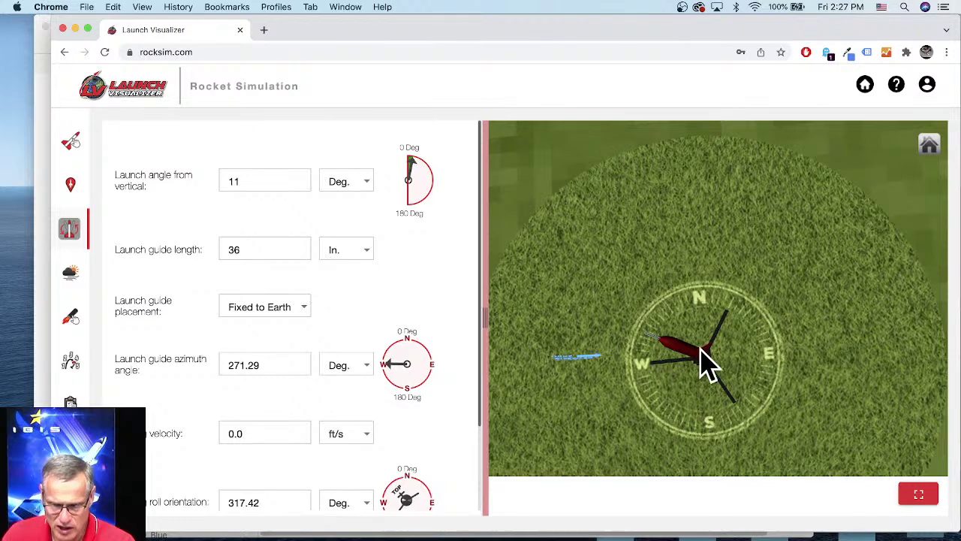
{"action": "left_click_drag", "start_coordinate": [706, 364], "coordinate": [706, 283]}
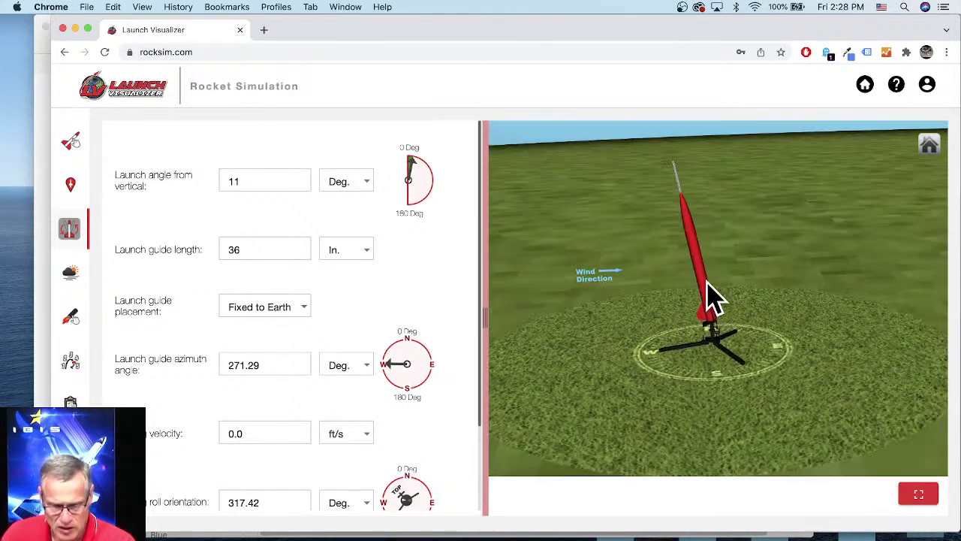
- Set the weather's wind model to steady wind at all altitudes, with 8 MPH speed and 270-degree direction
{"action": "left_click", "coordinate": [75, 275]}
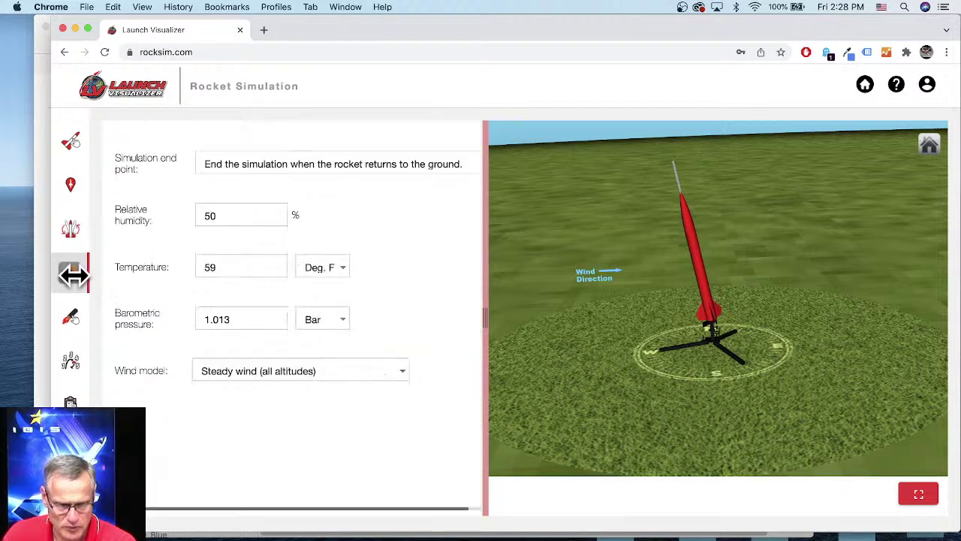
{"action": "left_click", "coordinate": [273, 372]}
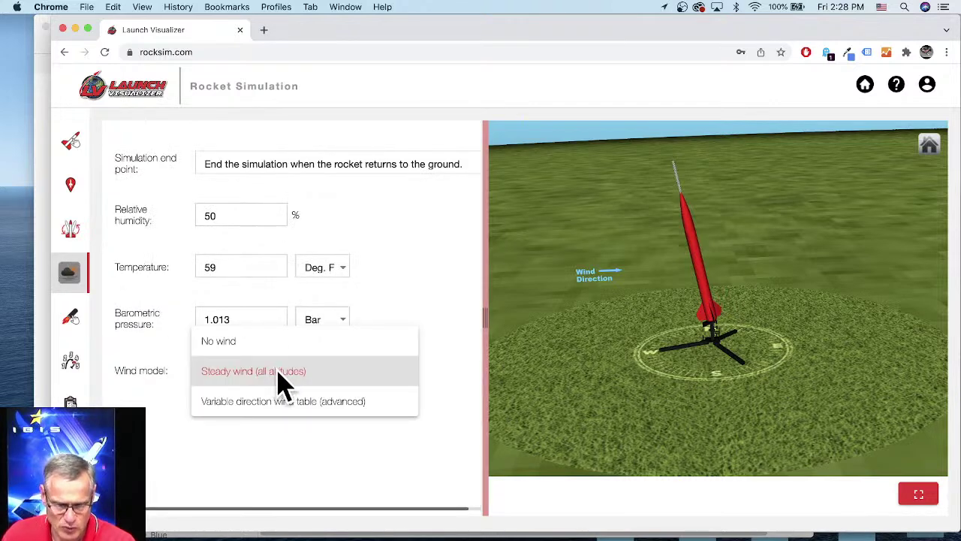
{"action": "left_click", "coordinate": [279, 373]}
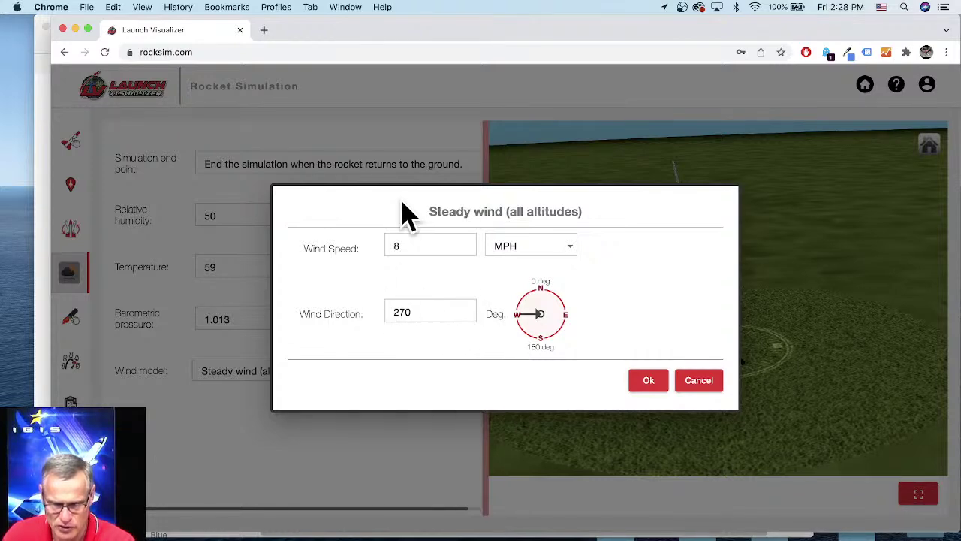
{"action": "left_click", "coordinate": [649, 381]}
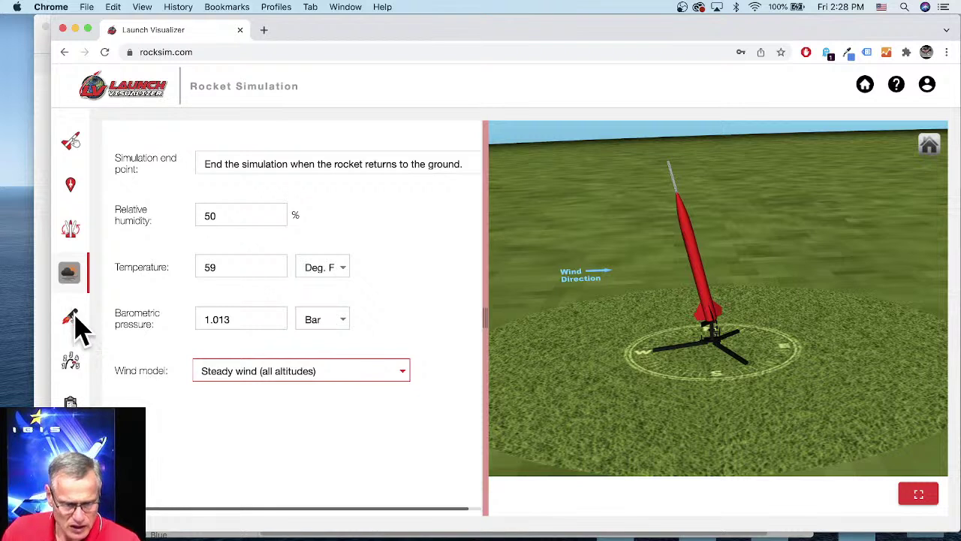
- Sort the available 38 mm engines by engine code and load the Aerotech J825R into the rocket's motor mount
{"action": "left_click", "coordinate": [75, 317]}
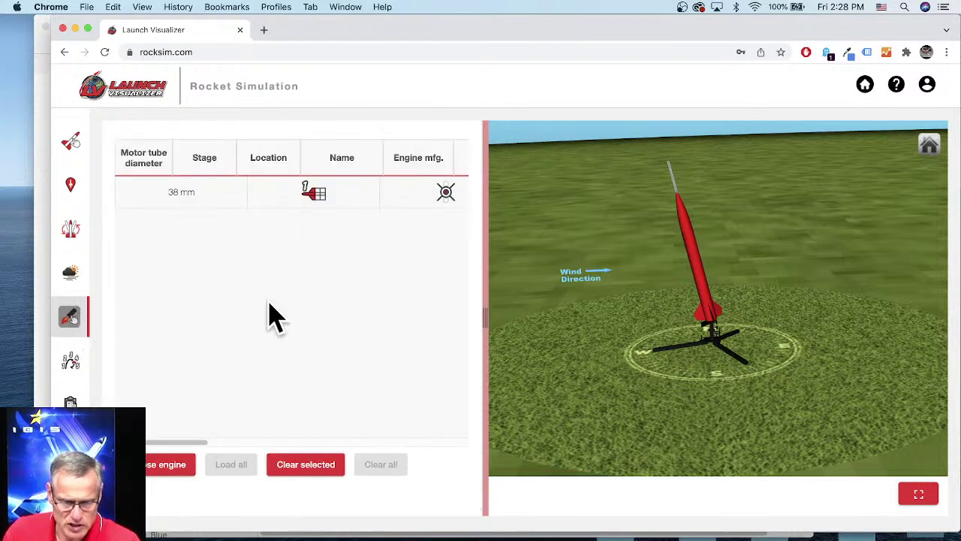
{"action": "left_click", "coordinate": [170, 466]}
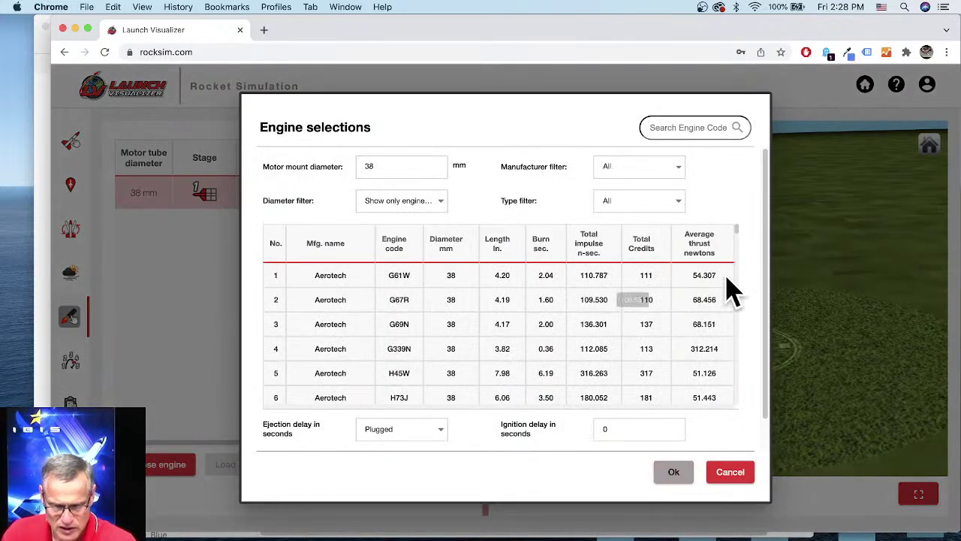
{"action": "left_click_drag", "start_coordinate": [740, 243], "coordinate": [743, 409]}
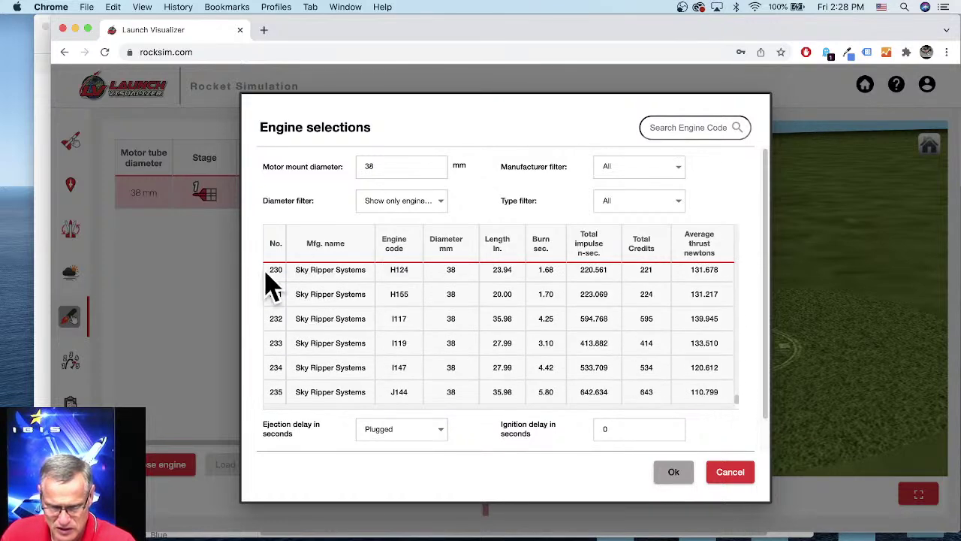
{"action": "left_click", "coordinate": [400, 255]}
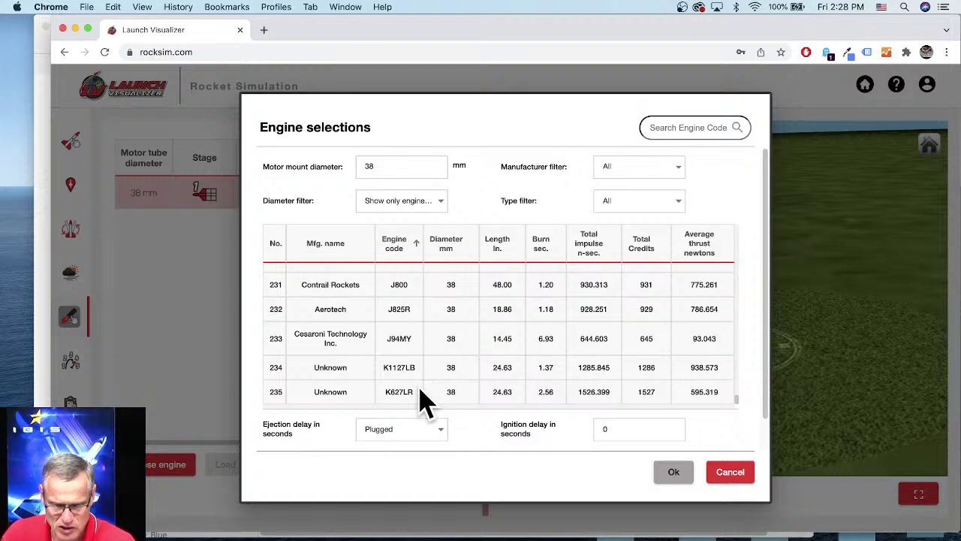
{"action": "scroll", "coordinate": [404, 394], "scroll_direction": "down", "scroll_amount": 1}
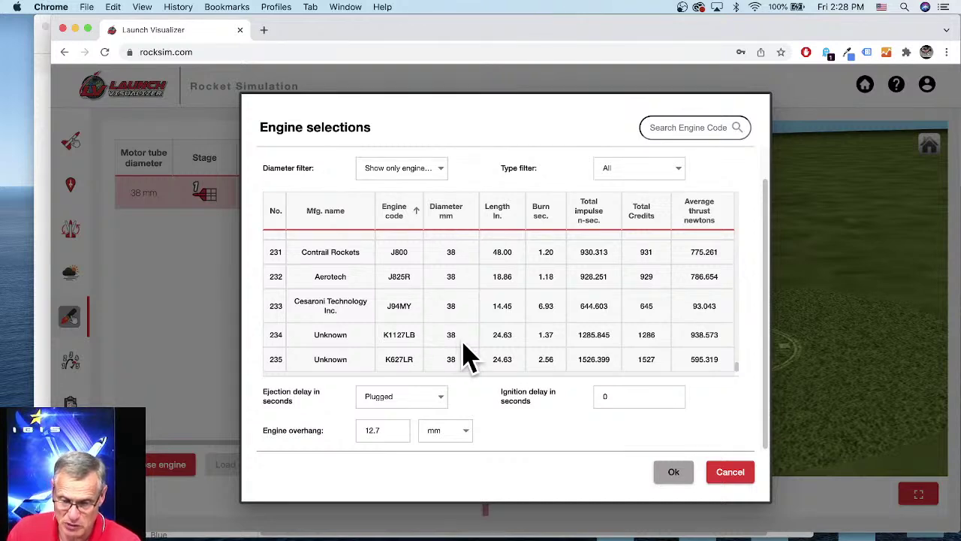
{"action": "scroll", "coordinate": [440, 344], "scroll_direction": "up", "scroll_amount": 1}
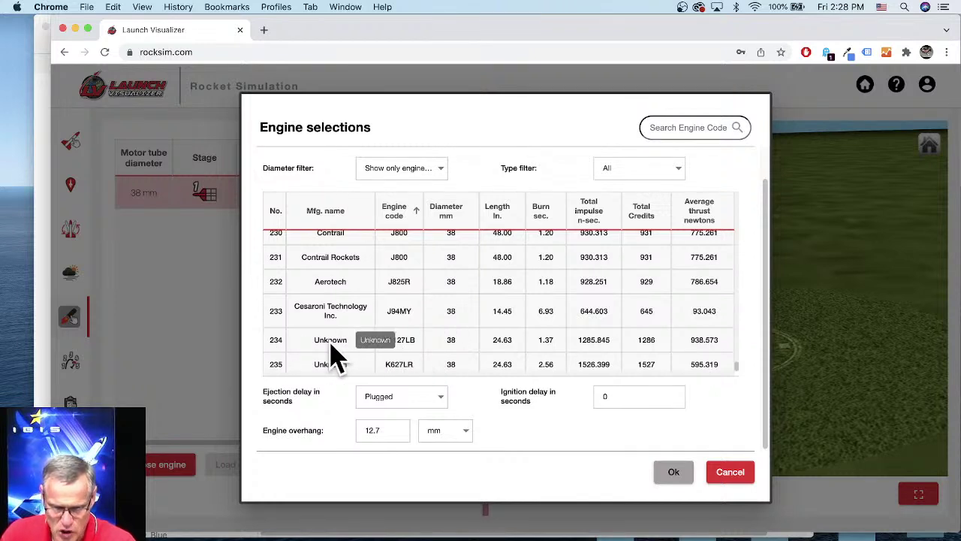
{"action": "left_click", "coordinate": [406, 300]}
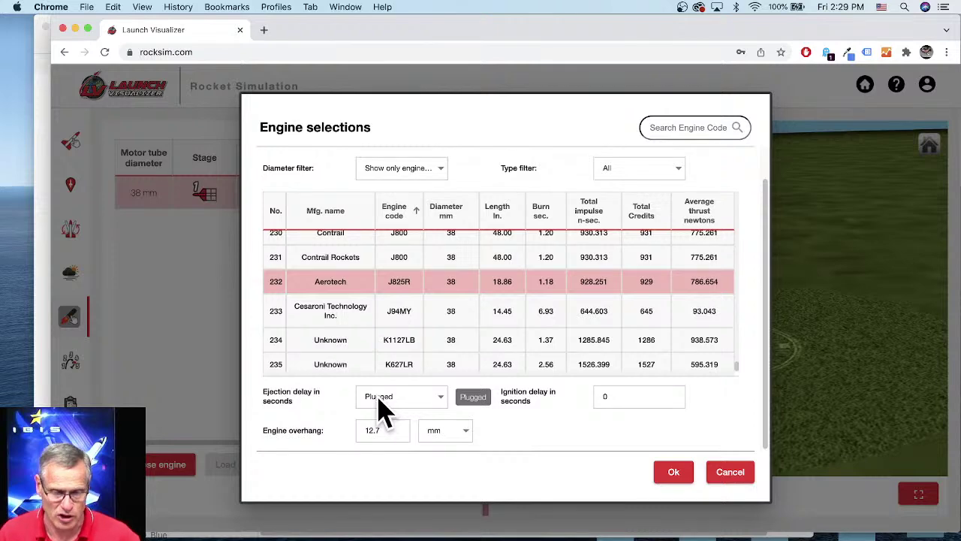
{"action": "left_click", "coordinate": [675, 473]}
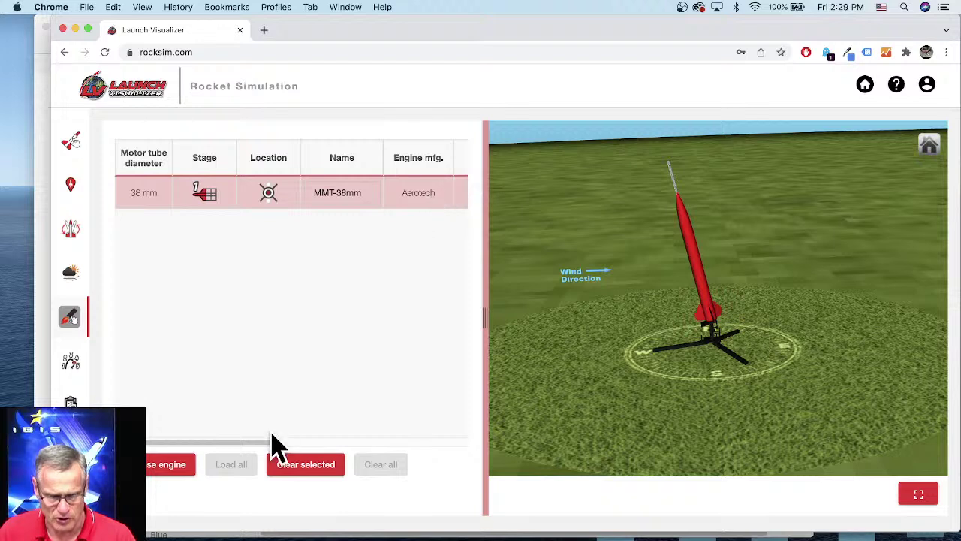
- Set the J825R engine's ejection delay to Plugged
{"action": "left_click_drag", "start_coordinate": [264, 444], "coordinate": [395, 446]}
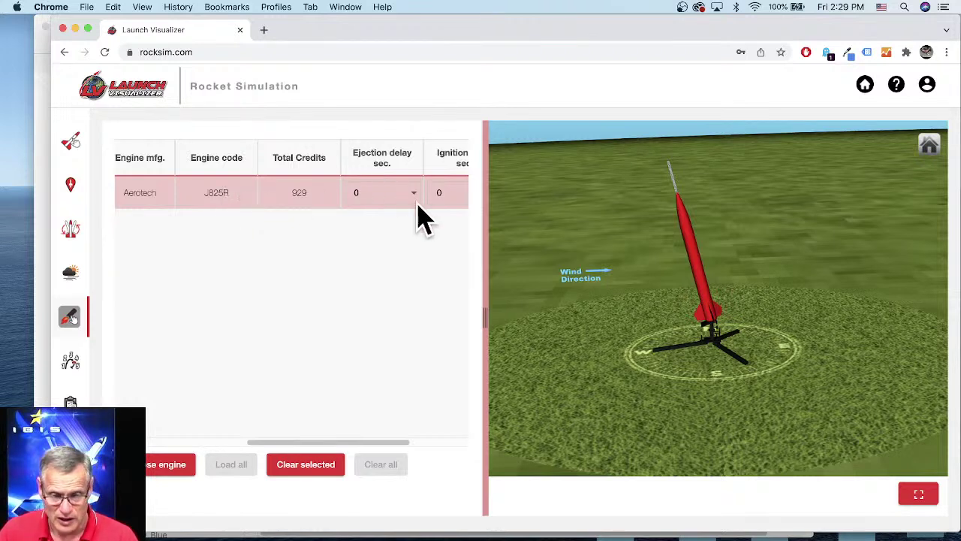
{"action": "left_click_drag", "start_coordinate": [361, 441], "coordinate": [400, 440]}
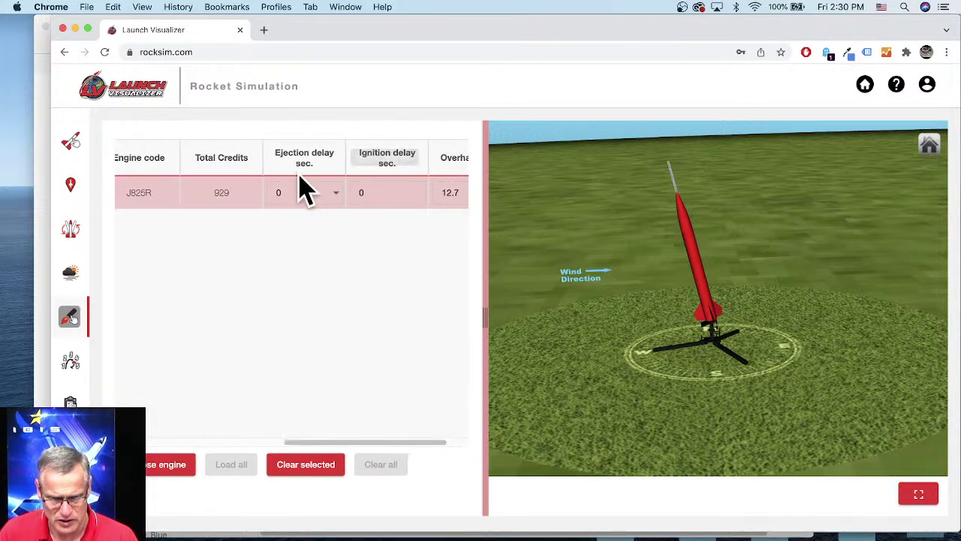
{"action": "left_click", "coordinate": [333, 198]}
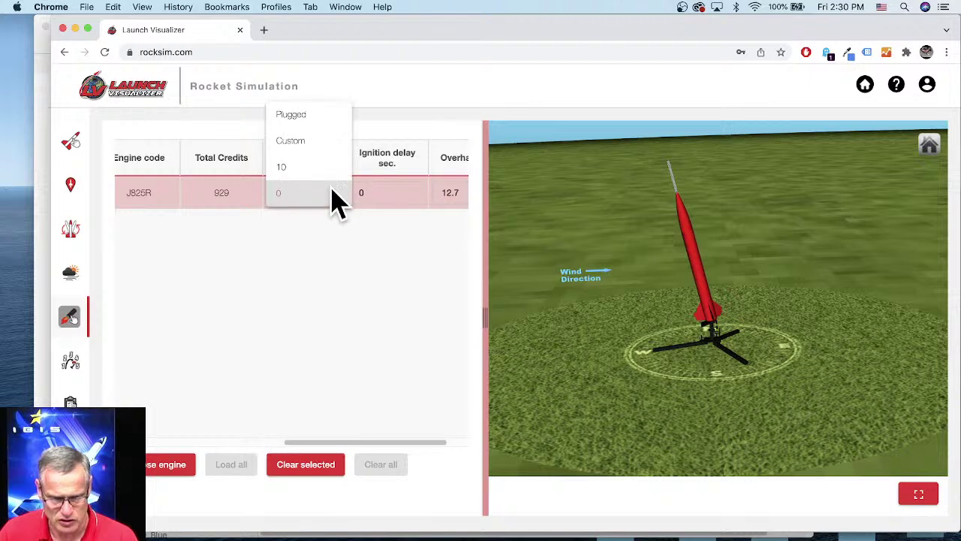
{"action": "left_click", "coordinate": [308, 117]}
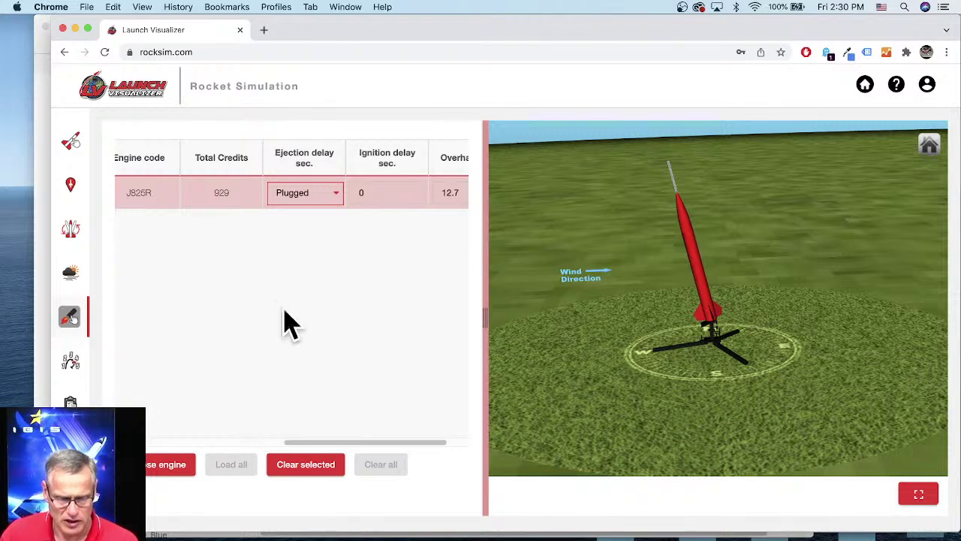
- Set the parachute's recovery event to Deploy at Apogee
{"action": "left_click", "coordinate": [72, 375]}
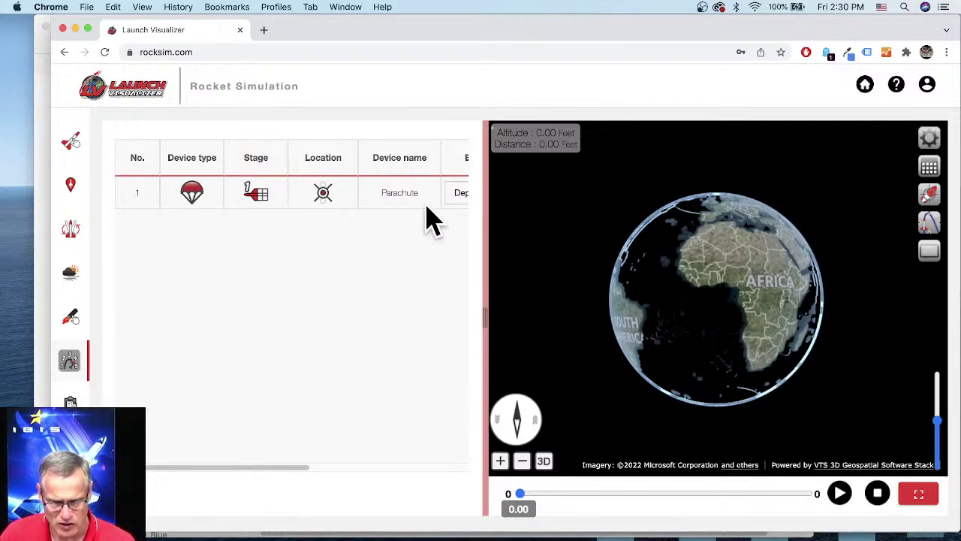
{"action": "left_click_drag", "start_coordinate": [175, 467], "coordinate": [199, 467]}
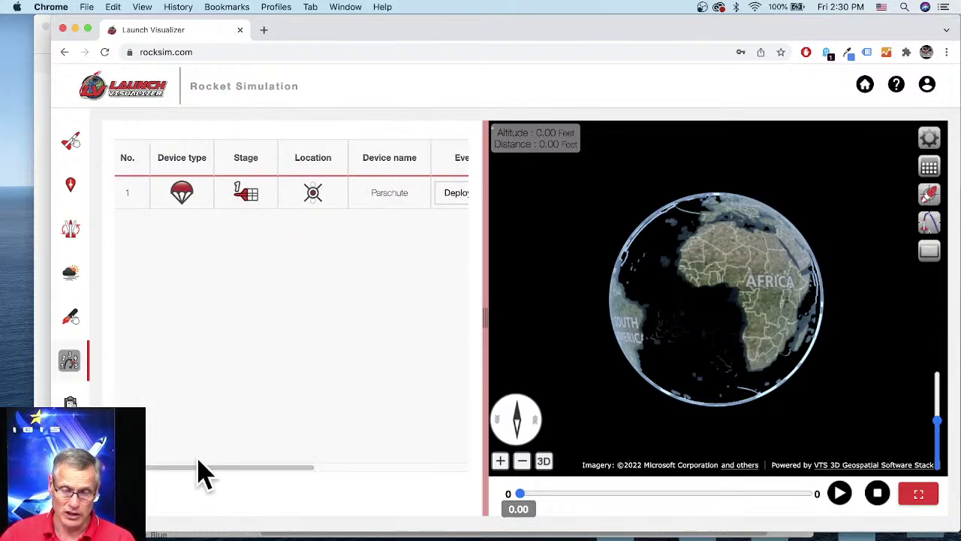
{"action": "left_click_drag", "start_coordinate": [210, 468], "coordinate": [322, 466]}
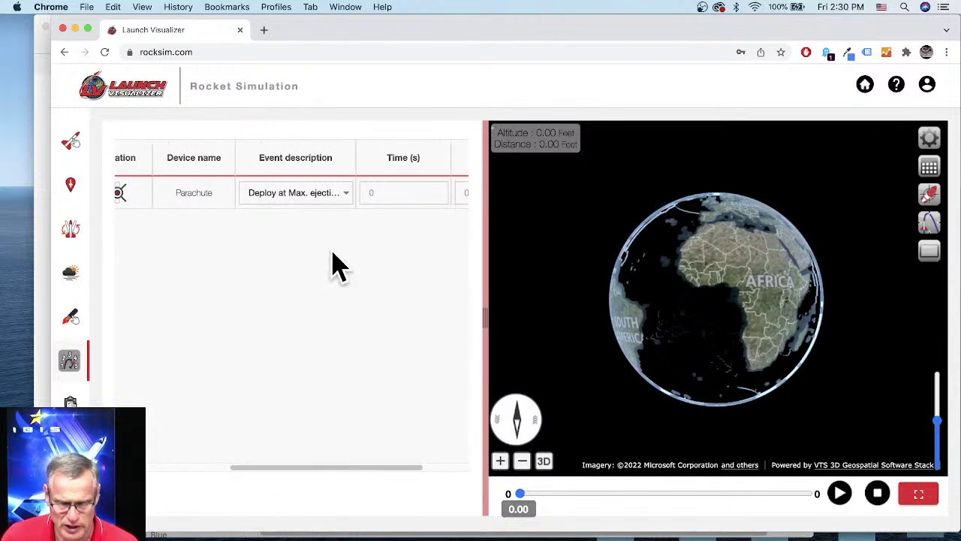
{"action": "left_click", "coordinate": [344, 197]}
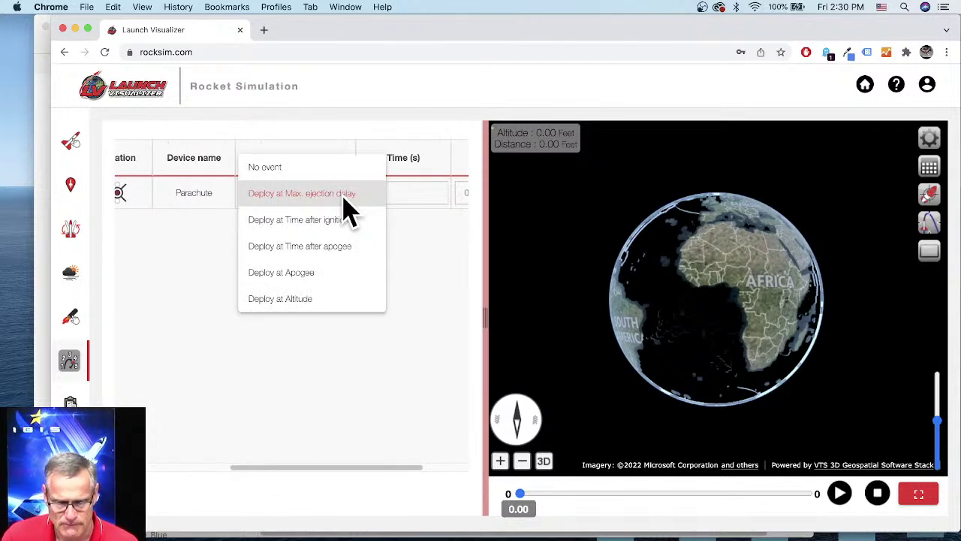
{"action": "left_click", "coordinate": [299, 274]}
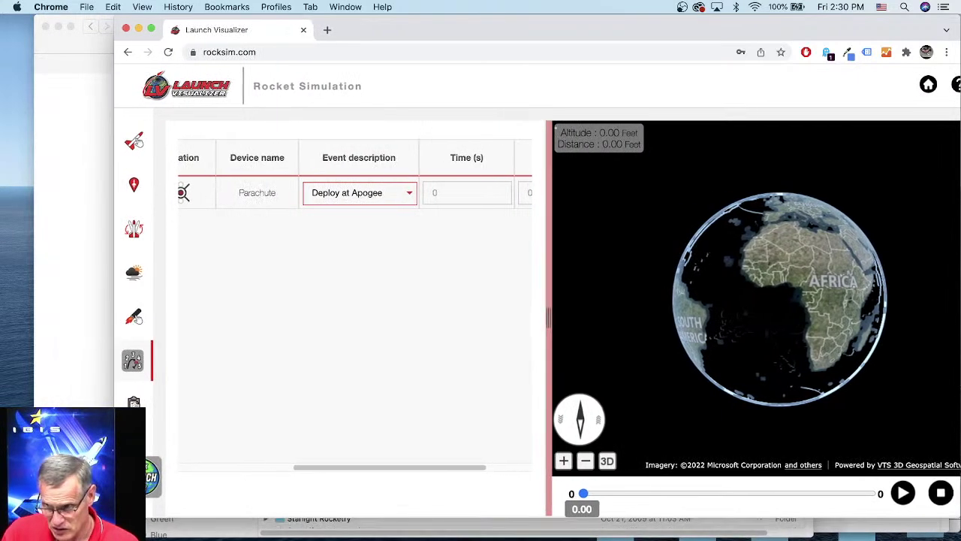
- Narrow the browser window to a phone-like width, bring it fully into view and examine the simulation page's compact layout
{"action": "left_click_drag", "start_coordinate": [123, 514], "coordinate": [149, 497]}
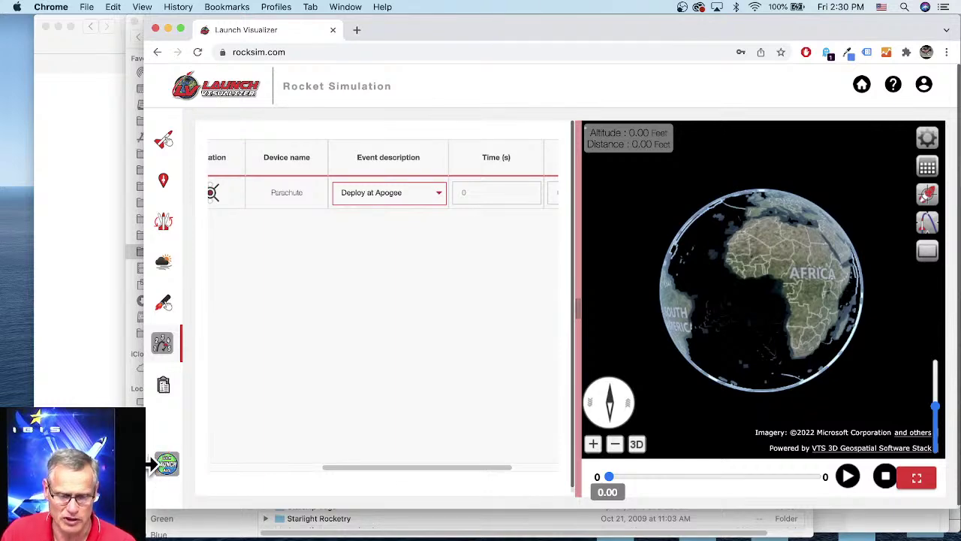
{"action": "left_click_drag", "start_coordinate": [152, 464], "coordinate": [647, 462]}
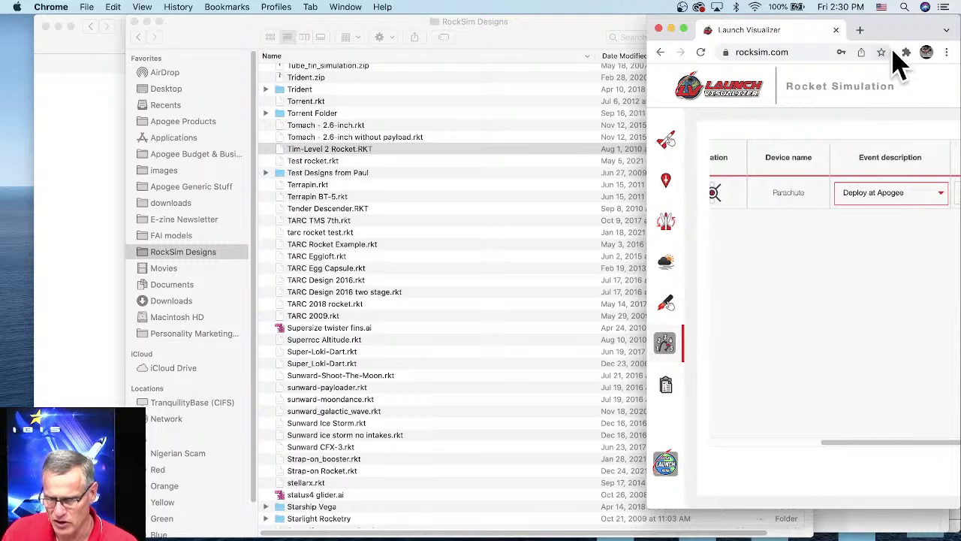
{"action": "left_click_drag", "start_coordinate": [905, 42], "coordinate": [525, 42]}
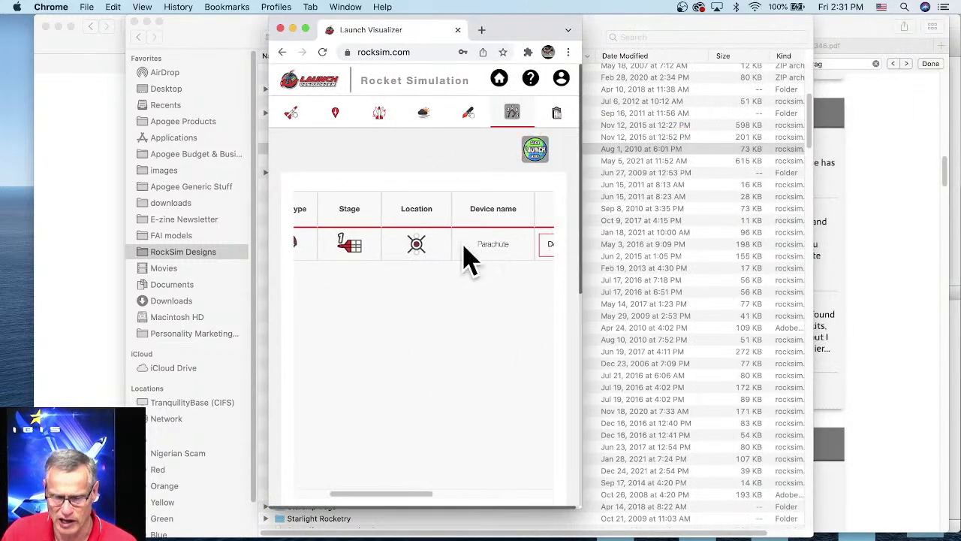
{"action": "left_click_drag", "start_coordinate": [356, 497], "coordinate": [362, 498]}
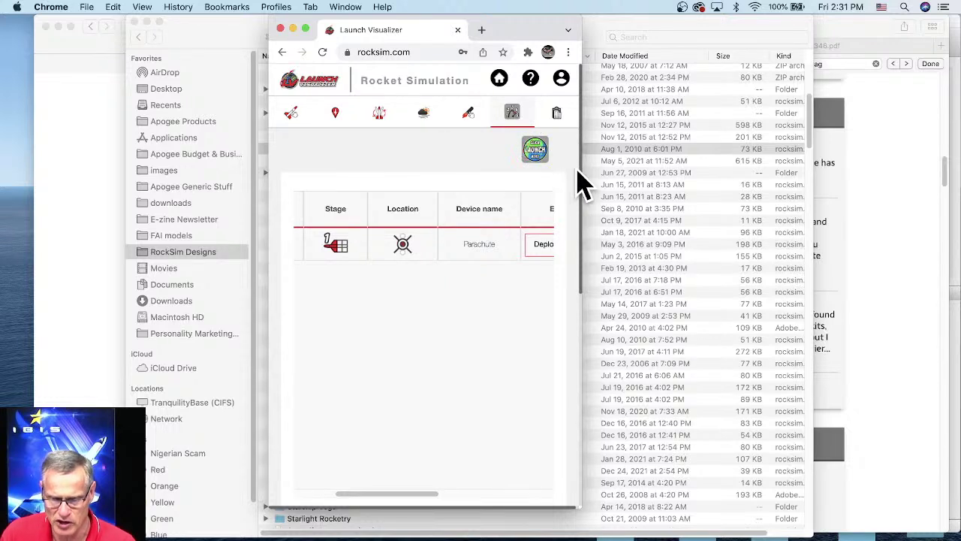
{"action": "scroll", "coordinate": [579, 188], "scroll_direction": "down", "scroll_amount": 2}
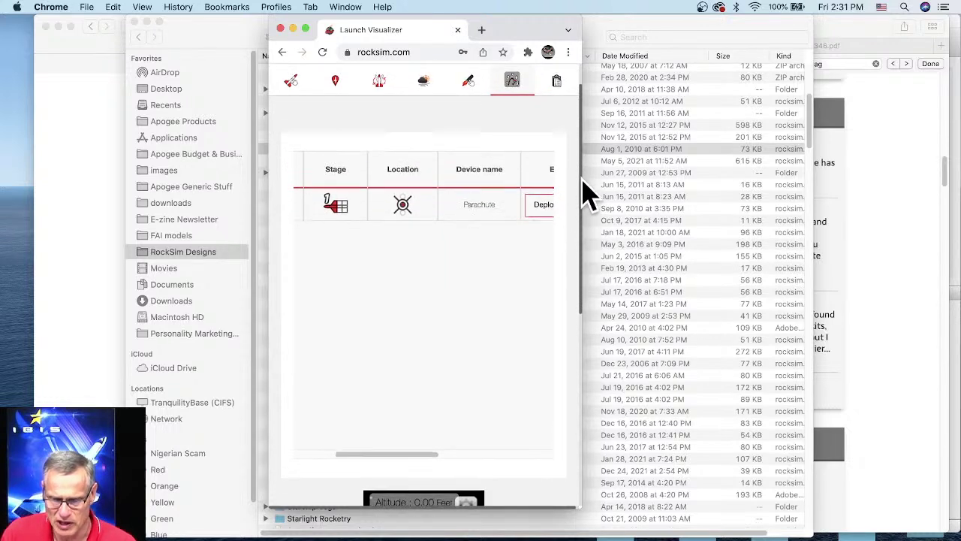
{"action": "scroll", "coordinate": [581, 200], "scroll_direction": "up", "scroll_amount": 2}
{"action": "scroll", "coordinate": [581, 199], "scroll_direction": "down", "scroll_amount": 2}
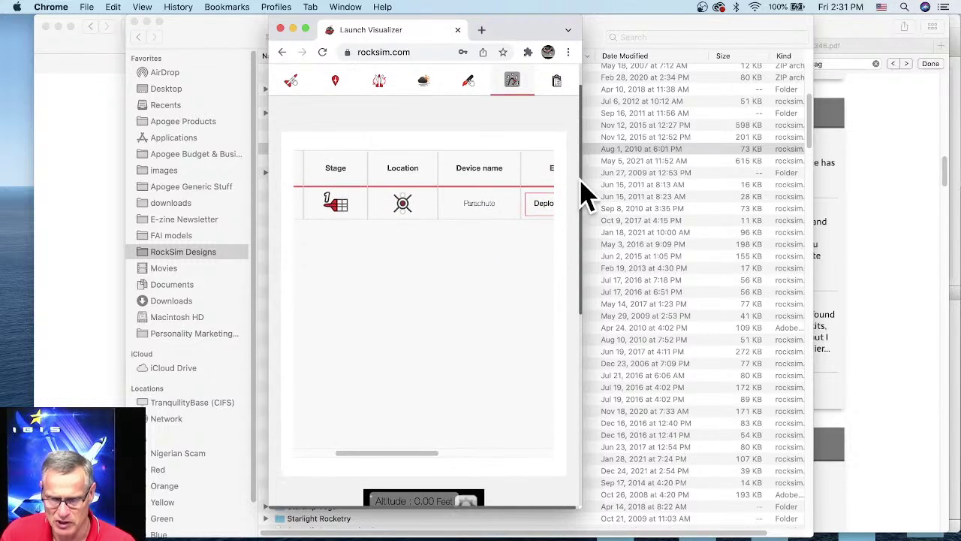
{"action": "scroll", "coordinate": [583, 187], "scroll_direction": "up", "scroll_amount": 2}
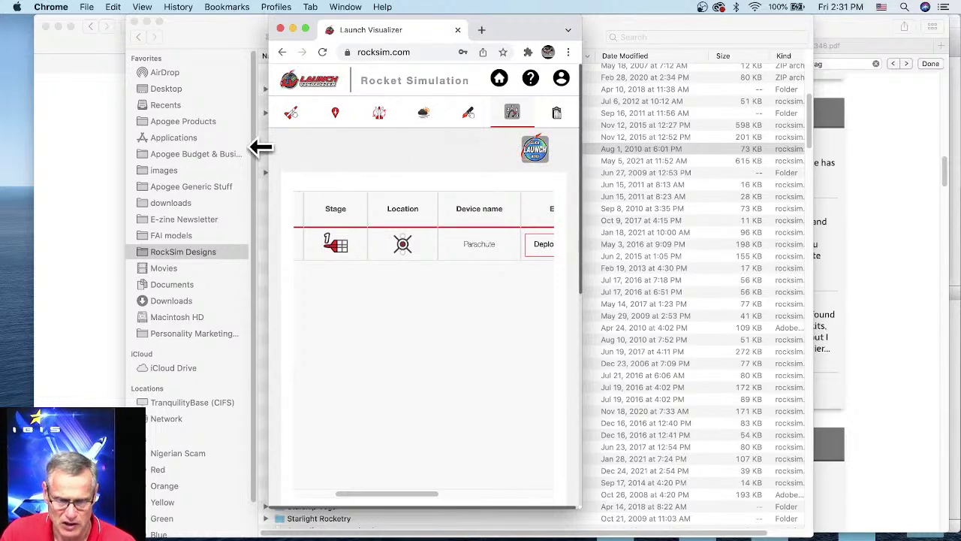
- Enlarge the browser window to show the full simulation layout and run the launch simulation for the rocket without adding comments
{"action": "left_click_drag", "start_coordinate": [260, 148], "coordinate": [121, 139]}
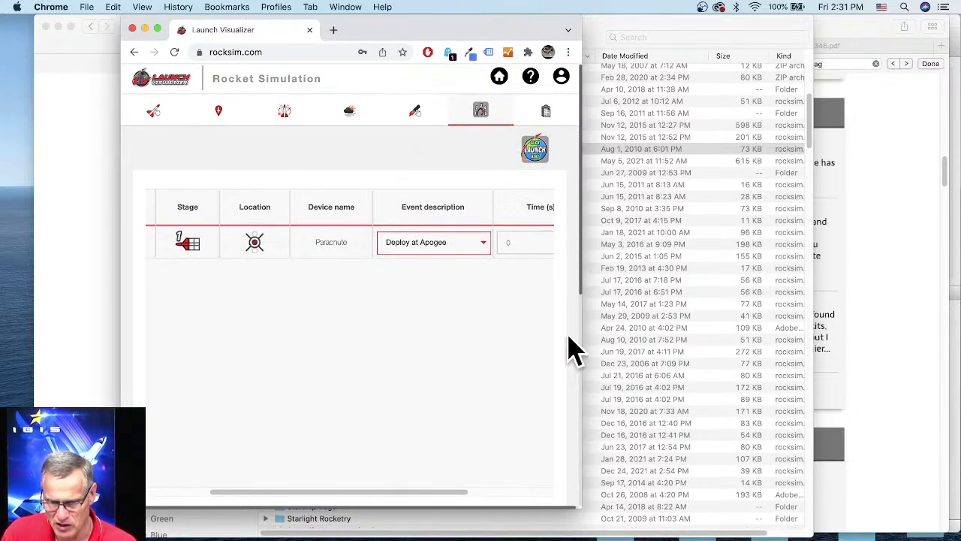
{"action": "left_click_drag", "start_coordinate": [576, 507], "coordinate": [960, 518]}
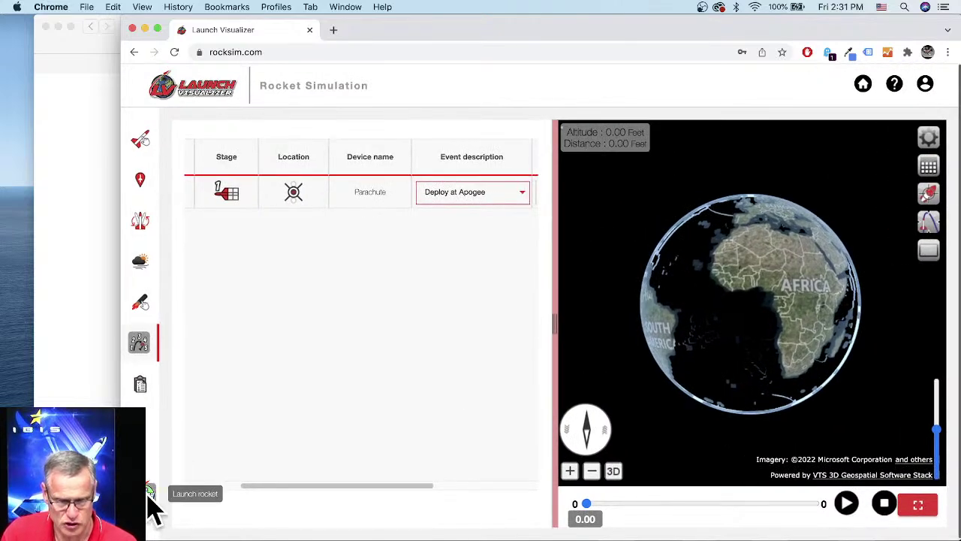
{"action": "left_click", "coordinate": [150, 495]}
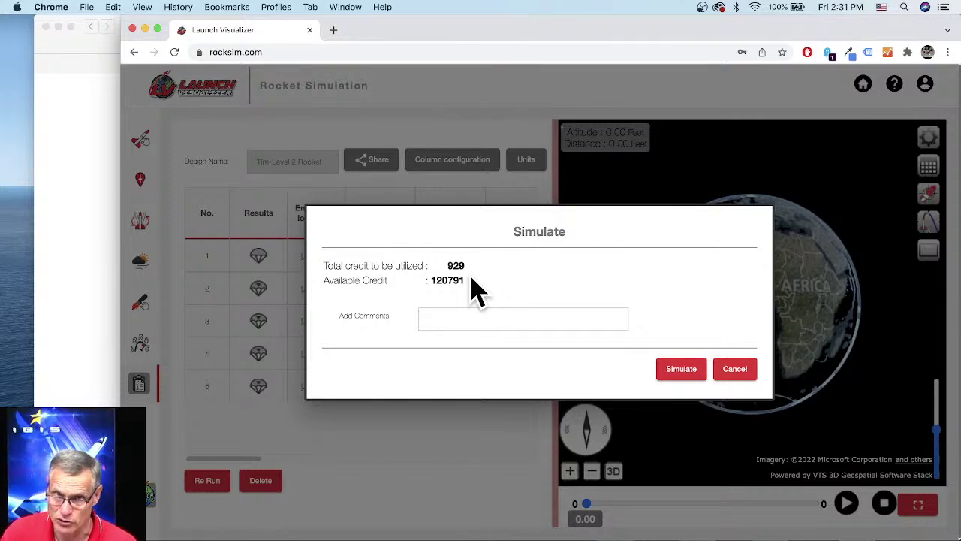
{"action": "left_click", "coordinate": [678, 373]}
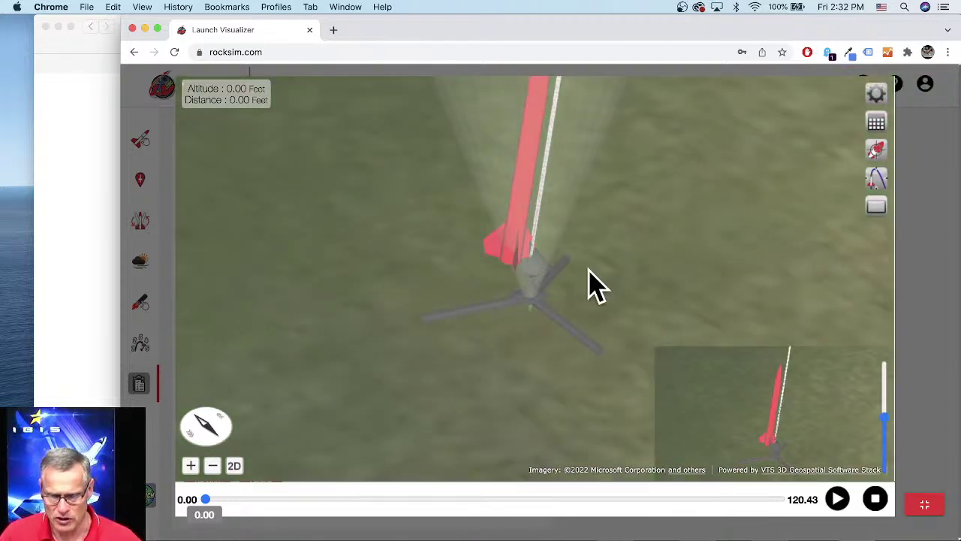
- Examine the launch pad and the terrain around it in the 3D view from farther out and from several angles
{"action": "left_click", "coordinate": [215, 469]}
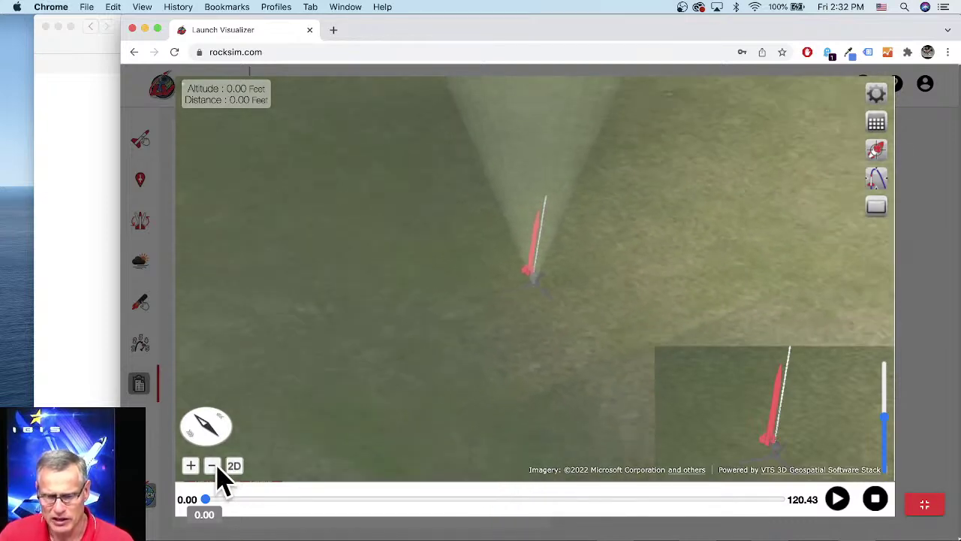
{"action": "left_click", "coordinate": [214, 466]}
{"action": "left_click", "coordinate": [215, 466]}
{"action": "left_click", "coordinate": [215, 466]}
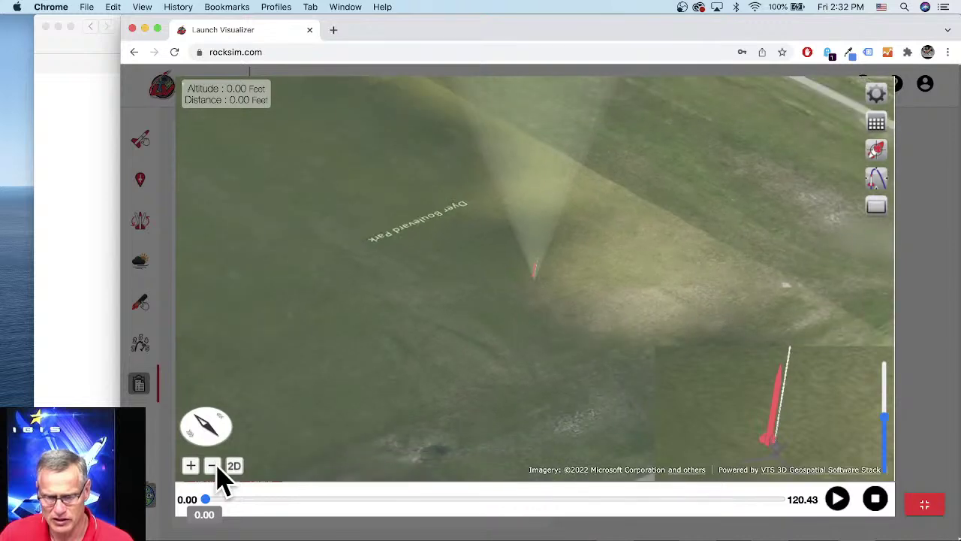
{"action": "left_click", "coordinate": [216, 465]}
{"action": "left_click", "coordinate": [215, 465]}
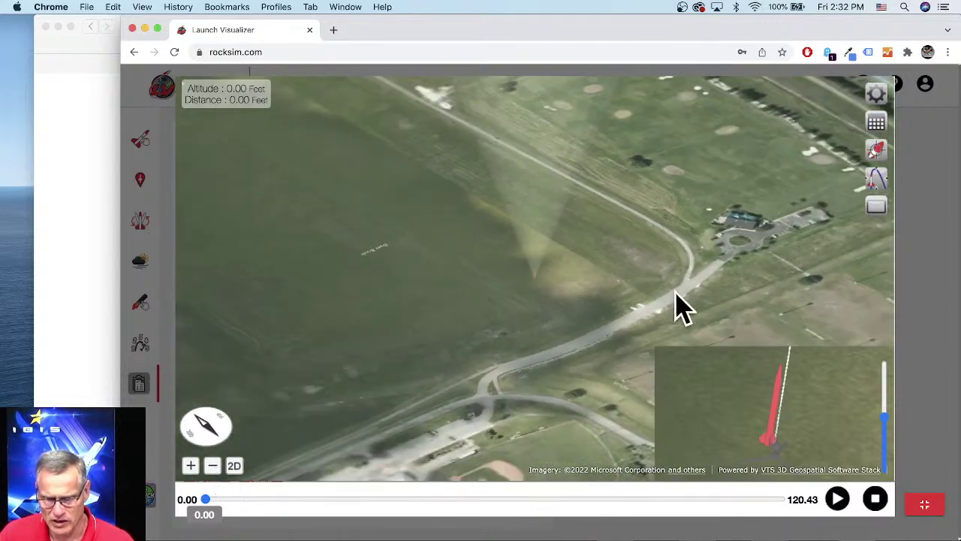
{"action": "scroll", "coordinate": [580, 346], "scroll_direction": "down", "scroll_amount": 5}
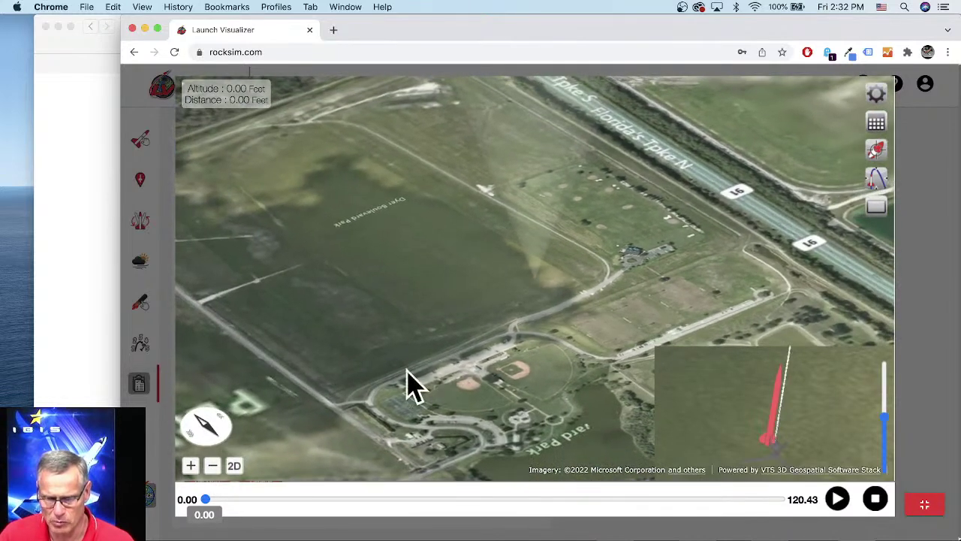
{"action": "left_click_drag", "start_coordinate": [216, 437], "coordinate": [315, 405]}
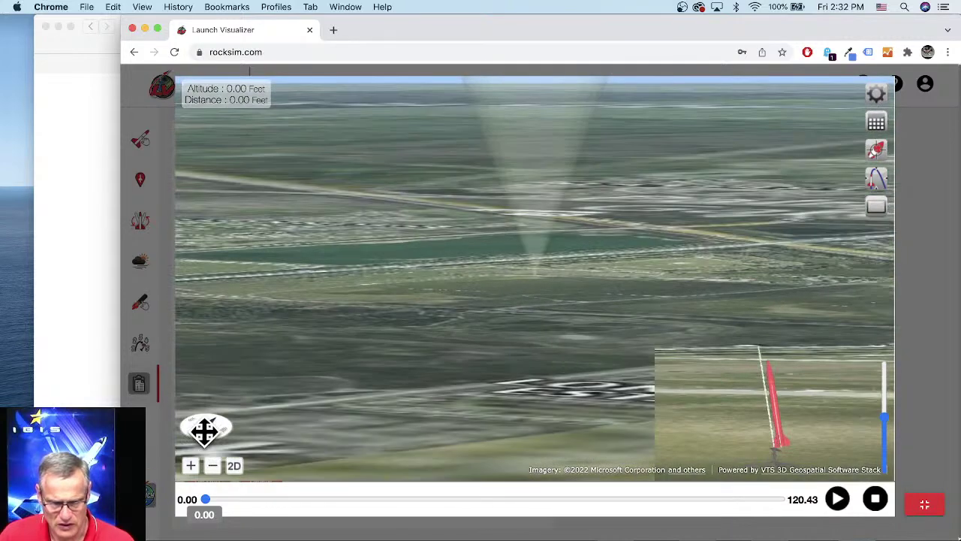
{"action": "left_click_drag", "start_coordinate": [205, 429], "coordinate": [240, 462]}
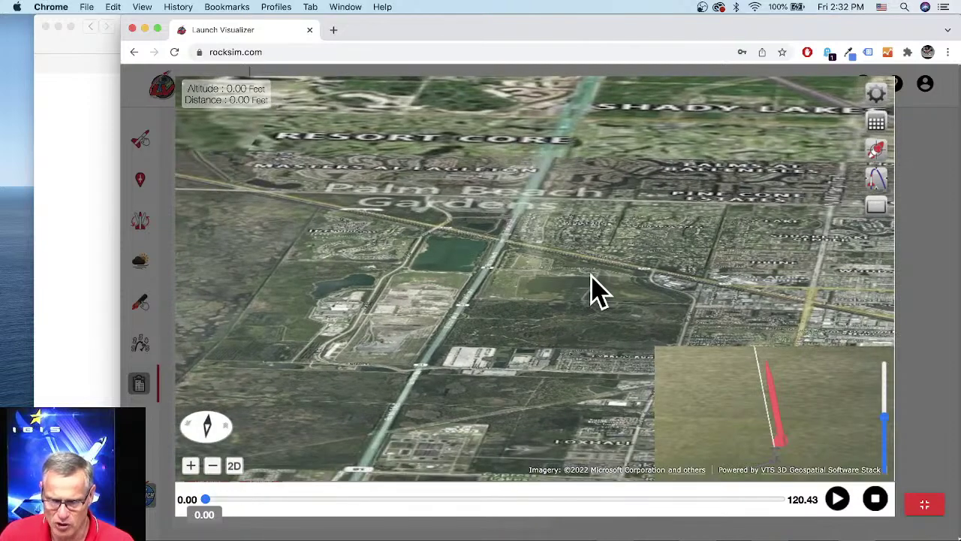
{"action": "left_click_drag", "start_coordinate": [597, 266], "coordinate": [574, 214]}
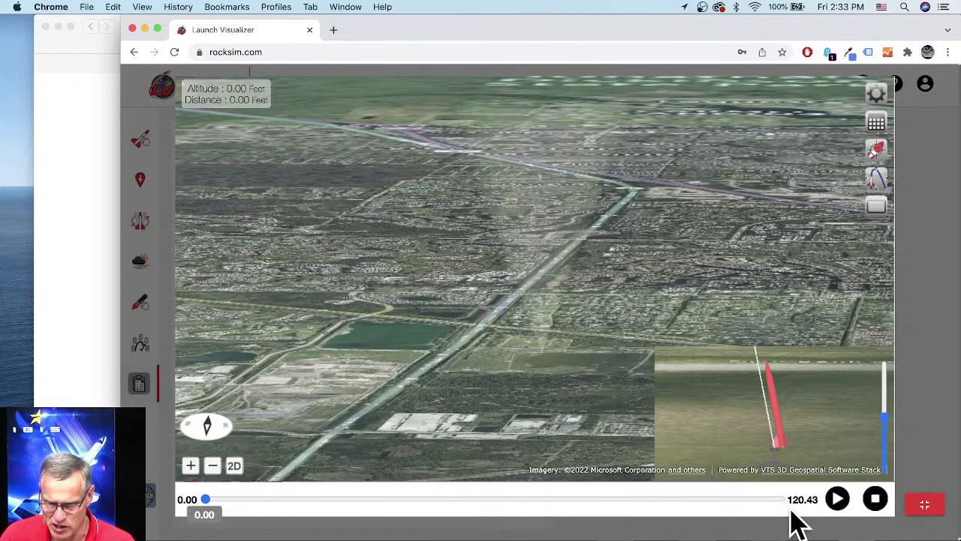
- Play the simulated flight and skip ahead to its end at 120.43
{"action": "left_click", "coordinate": [837, 499]}
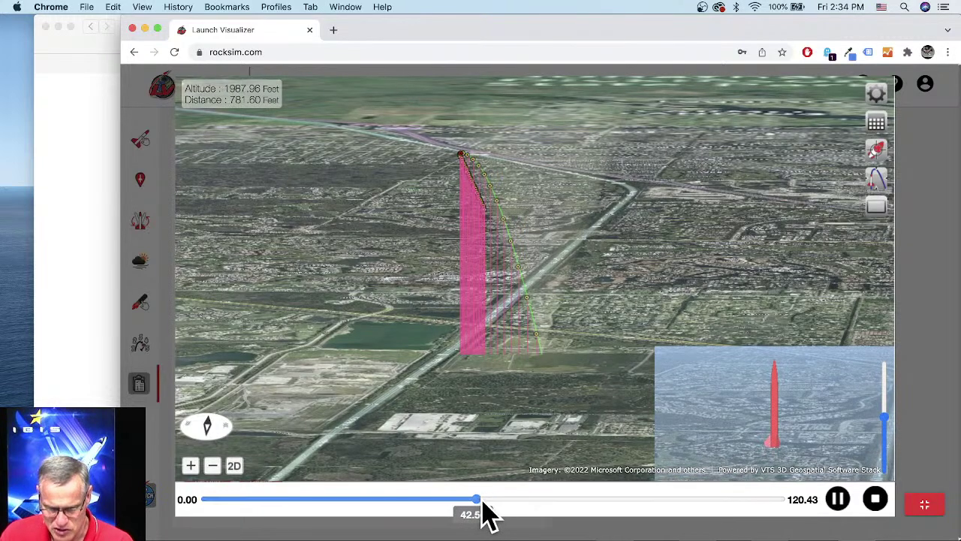
{"action": "left_click", "coordinate": [785, 500]}
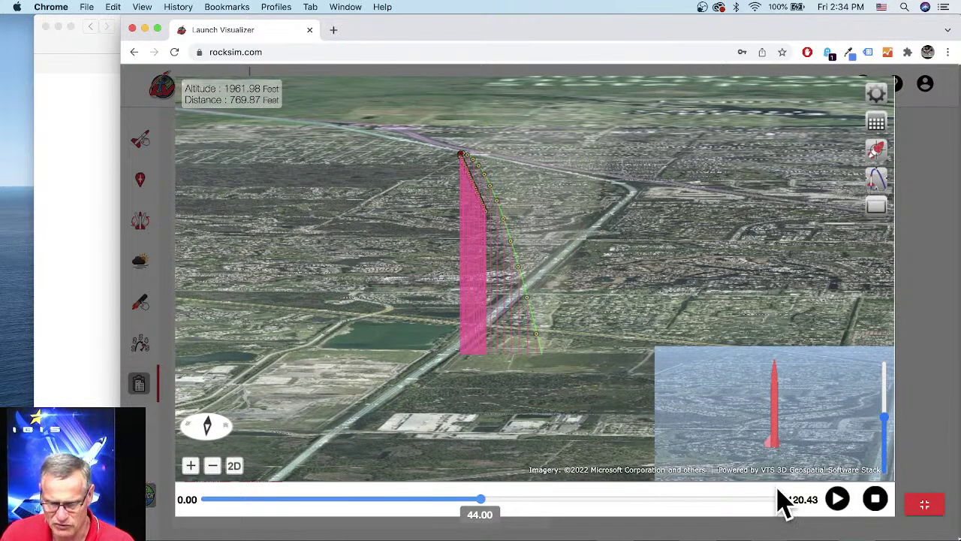
{"action": "left_click", "coordinate": [729, 500]}
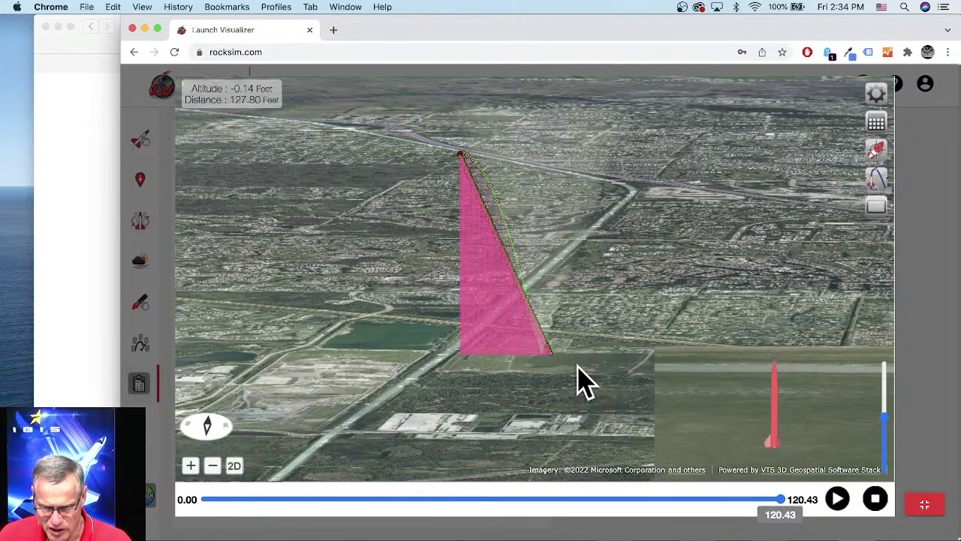
- Examine the flight path and landing point over the park and highways from several angles, and leave the full-screen view
{"action": "left_click_drag", "start_coordinate": [577, 384], "coordinate": [551, 289]}
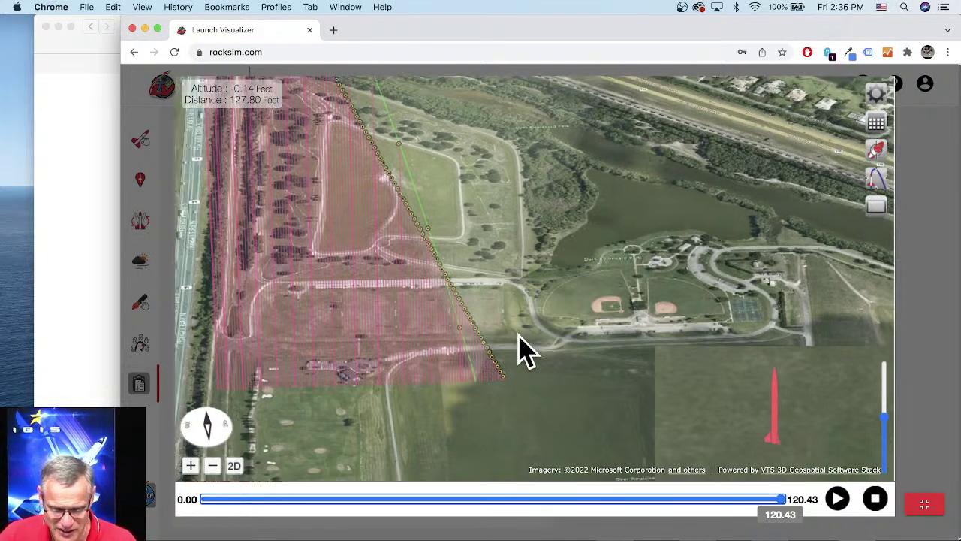
{"action": "scroll", "coordinate": [519, 336], "scroll_direction": "down", "scroll_amount": 3}
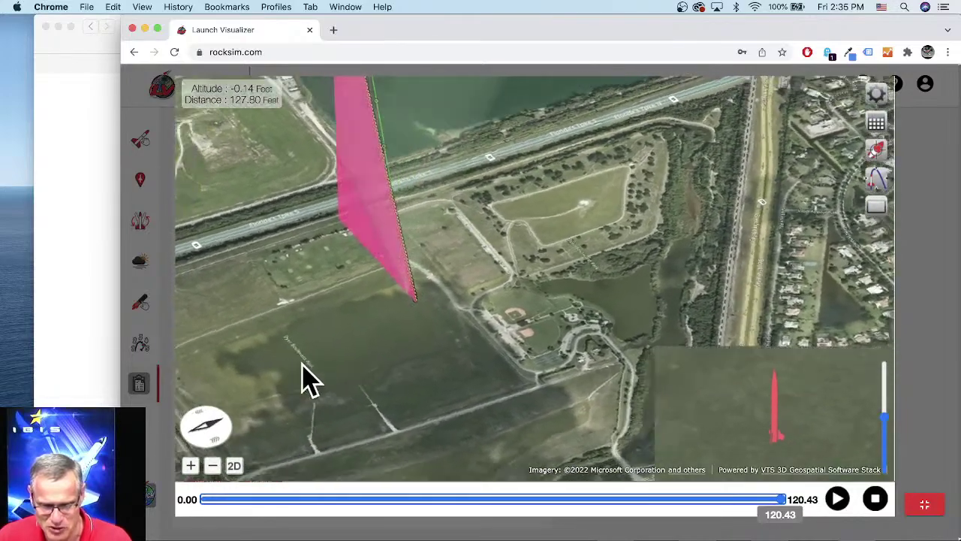
{"action": "left_click_drag", "start_coordinate": [301, 364], "coordinate": [603, 262]}
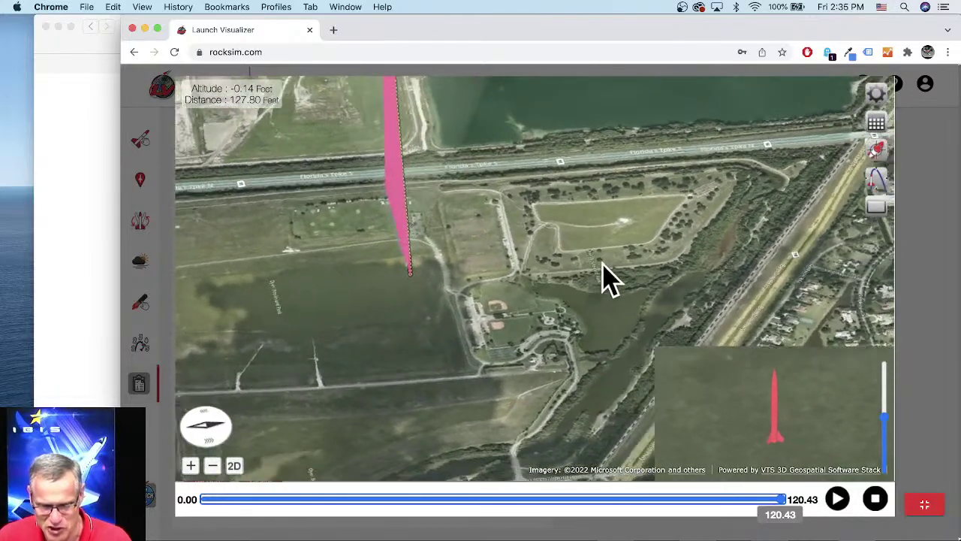
{"action": "scroll", "coordinate": [574, 266], "scroll_direction": "down", "scroll_amount": 3}
{"action": "scroll", "coordinate": [574, 266], "scroll_direction": "down", "scroll_amount": 1}
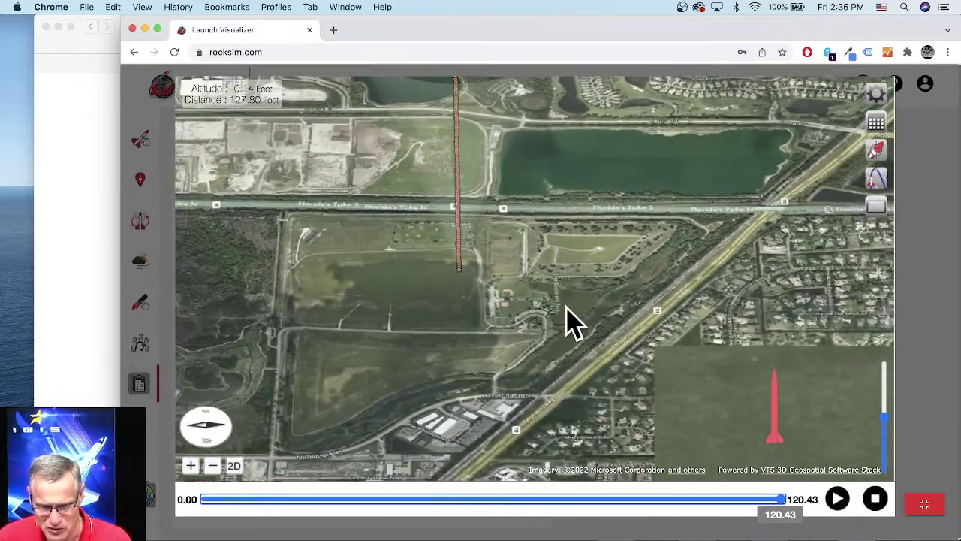
{"action": "scroll", "coordinate": [563, 314], "scroll_direction": "down", "scroll_amount": 3}
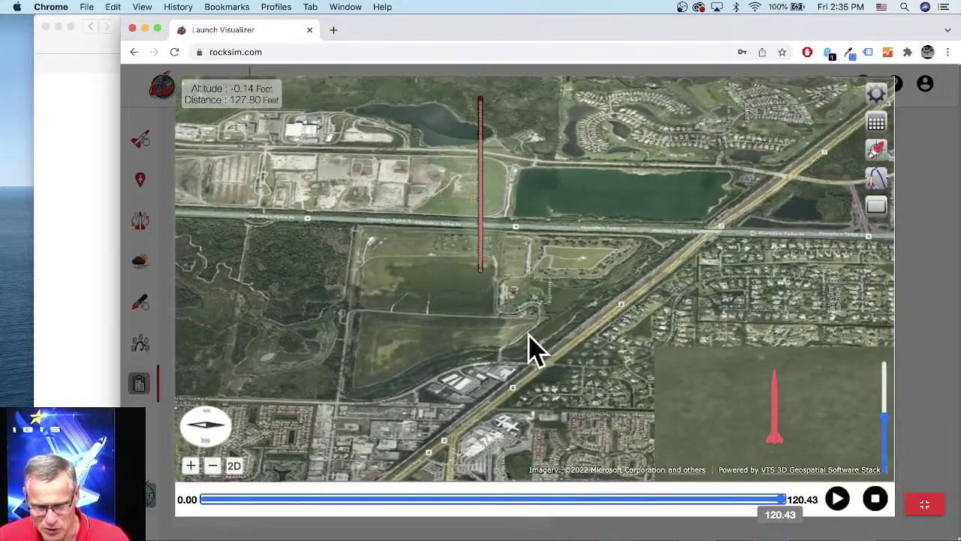
{"action": "left_click_drag", "start_coordinate": [530, 349], "coordinate": [344, 330]}
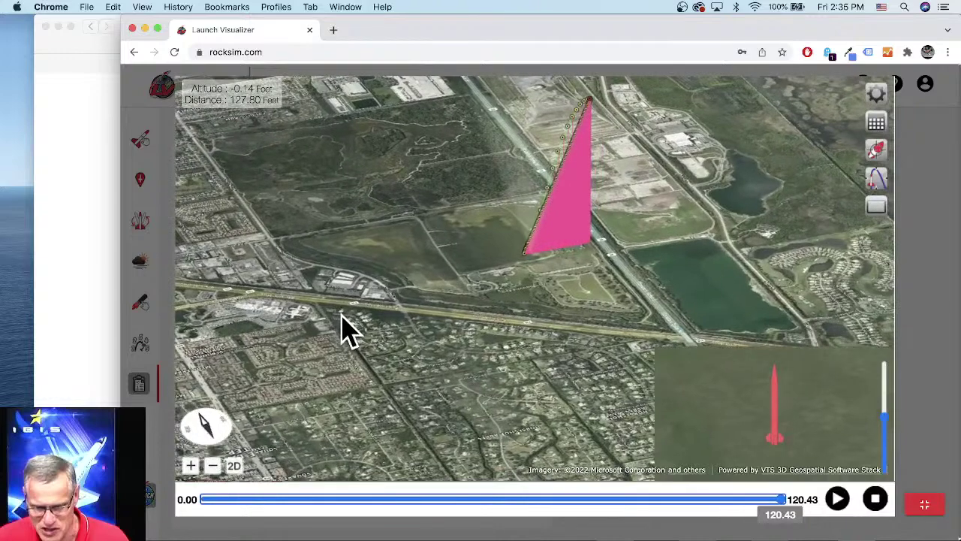
{"action": "left_click_drag", "start_coordinate": [561, 274], "coordinate": [550, 297]}
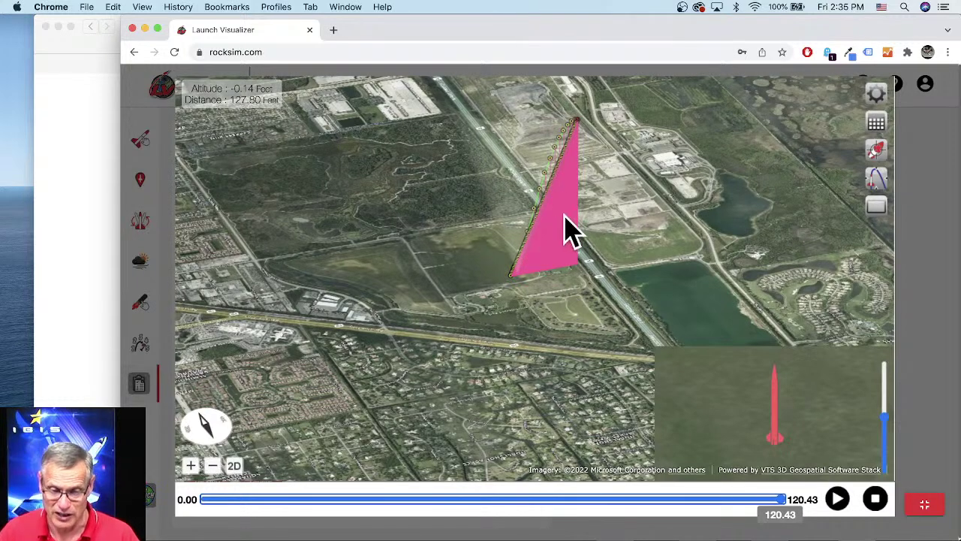
{"action": "left_click", "coordinate": [922, 507]}
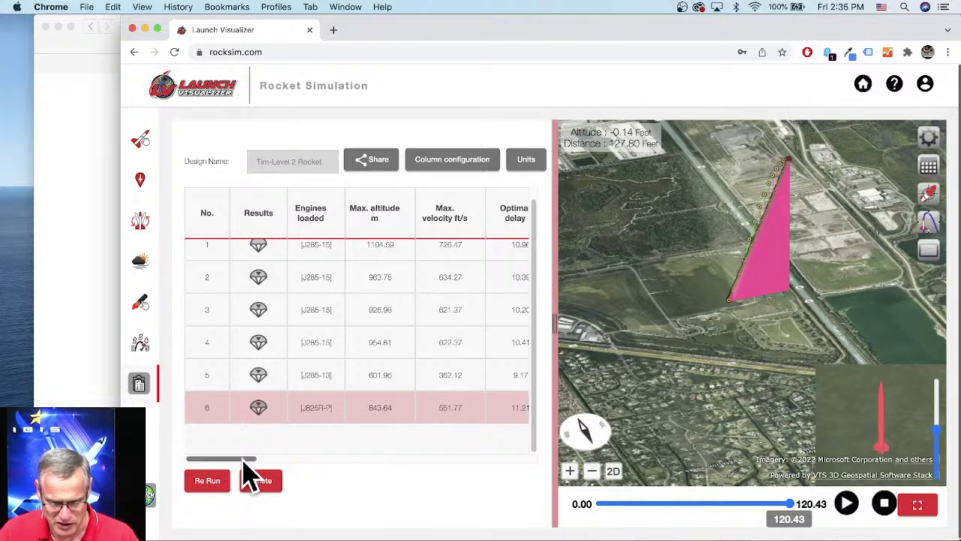
- Bring the maximum altitude results into view and set the altitude unit to Ft
{"action": "left_click_drag", "start_coordinate": [244, 459], "coordinate": [271, 468]}
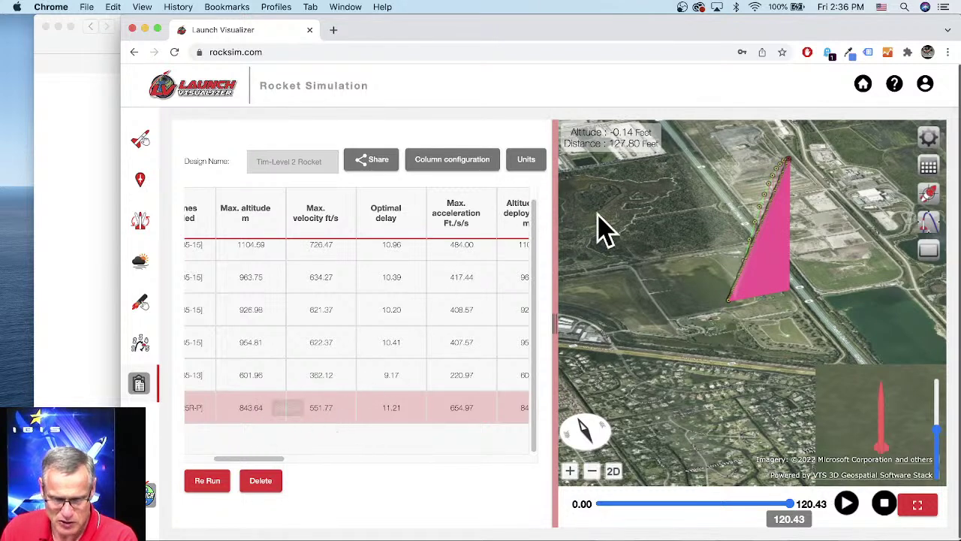
{"action": "left_click", "coordinate": [527, 161]}
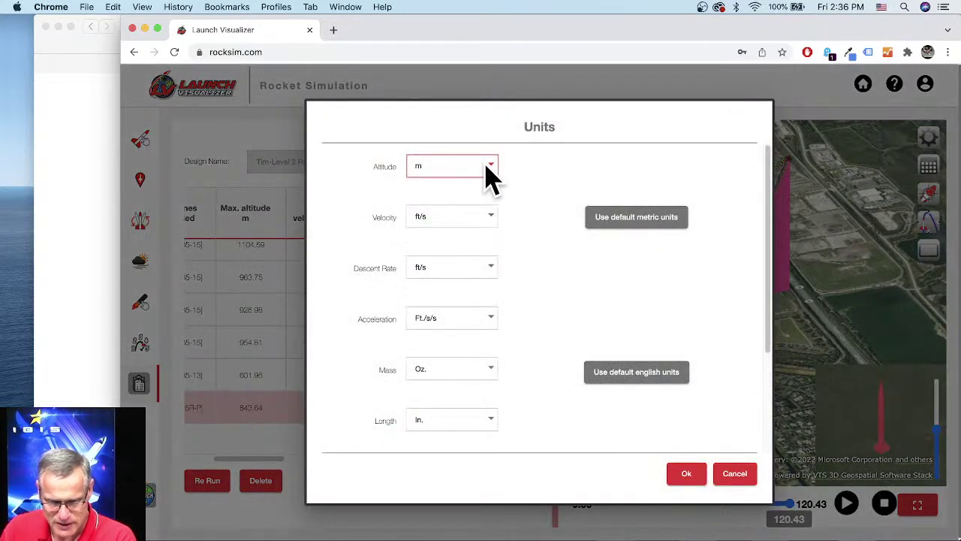
{"action": "left_click", "coordinate": [489, 170]}
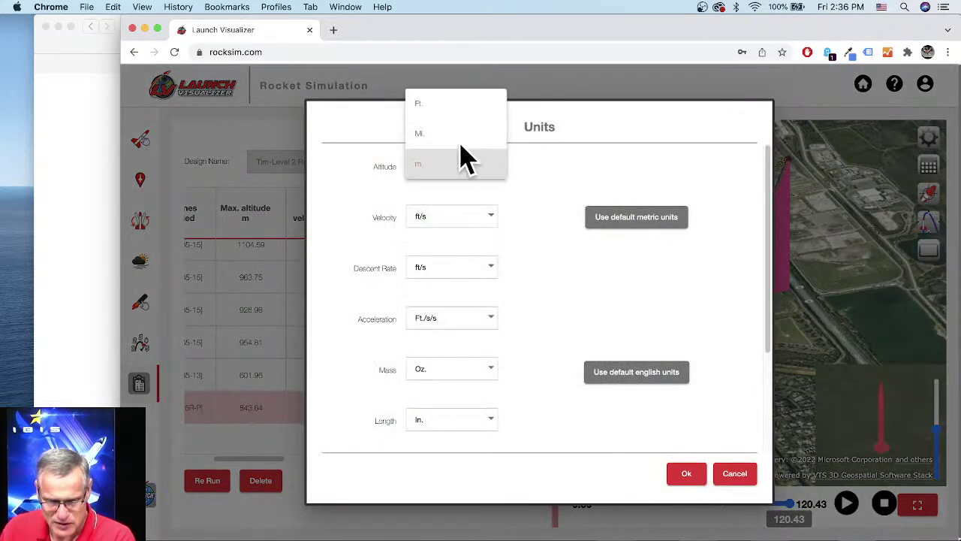
{"action": "left_click", "coordinate": [457, 118]}
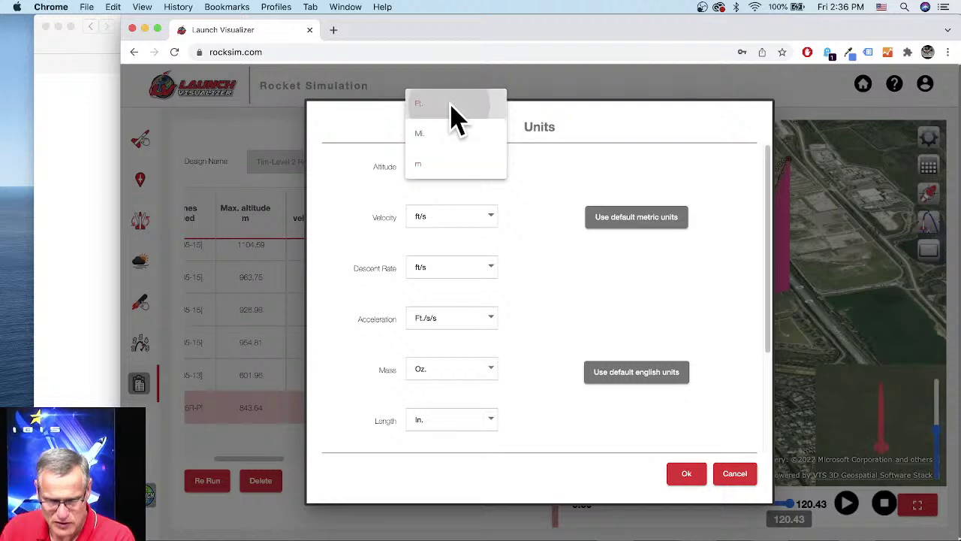
{"action": "left_click", "coordinate": [686, 474]}
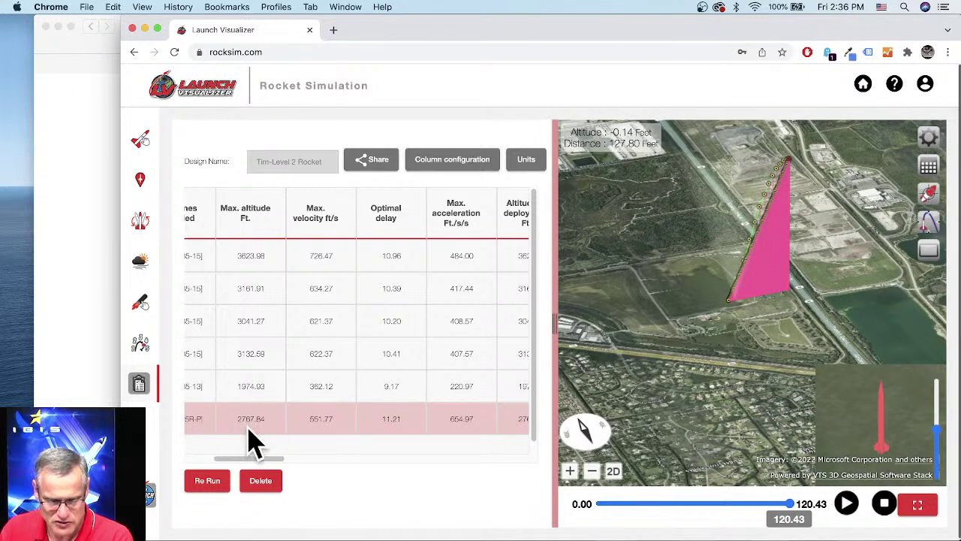
- Set the altitude unit of the simulation results back to m
{"action": "left_click", "coordinate": [526, 161]}
{"action": "left_click", "coordinate": [497, 176]}
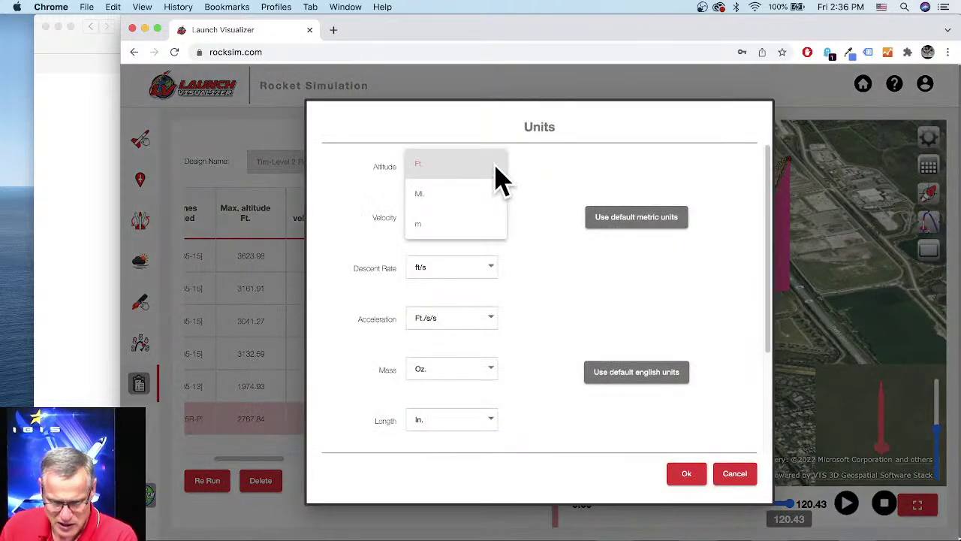
{"action": "left_click", "coordinate": [425, 228]}
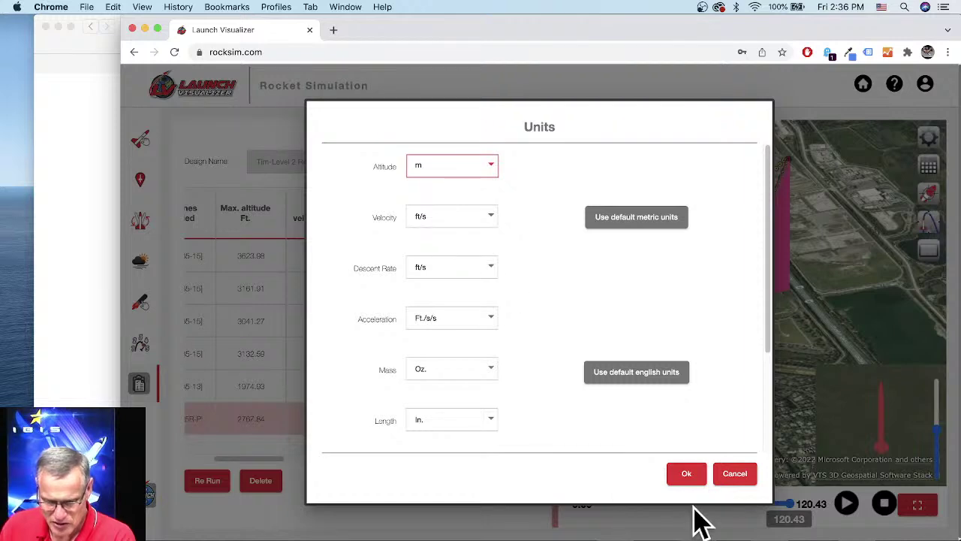
{"action": "left_click", "coordinate": [684, 473]}
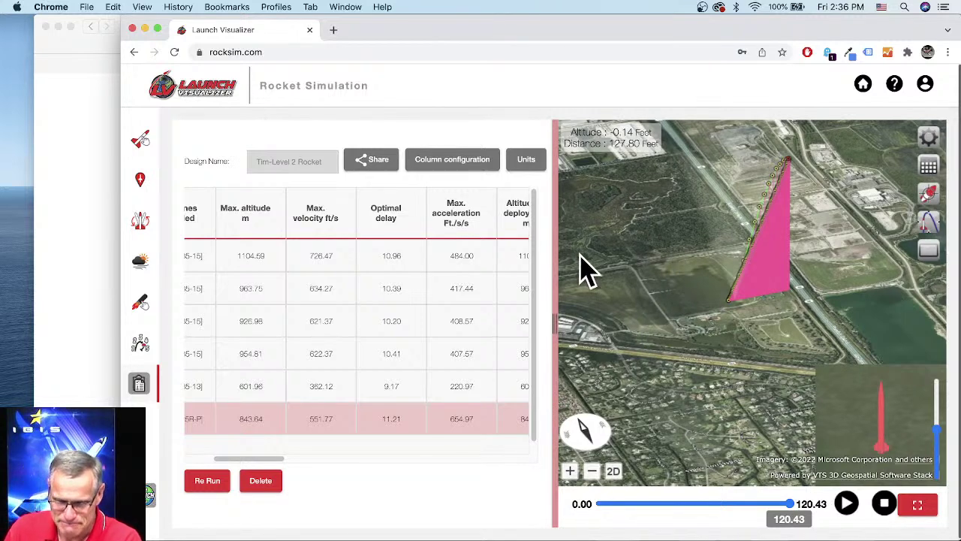
- Switch to RockSim and open the Level 2 Rocket design from the RockSim Designs folder, discarding the changes to the current design
{"action": "left_click", "coordinate": [99, 329]}
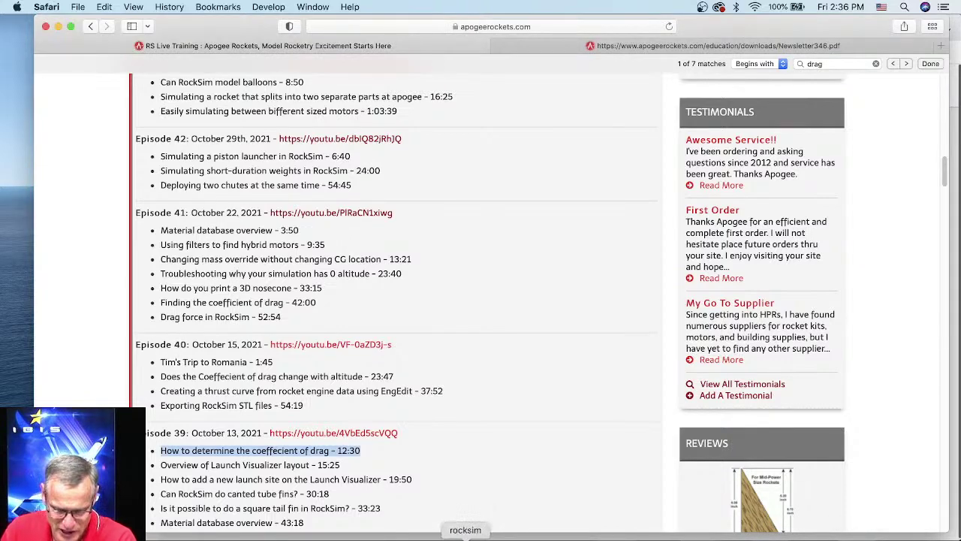
{"action": "left_click", "coordinate": [466, 538]}
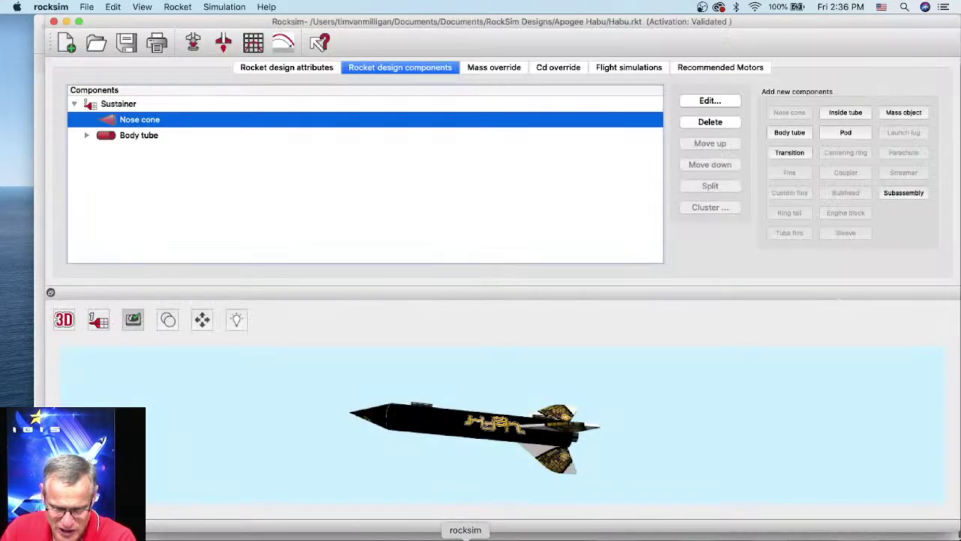
{"action": "left_click", "coordinate": [98, 45]}
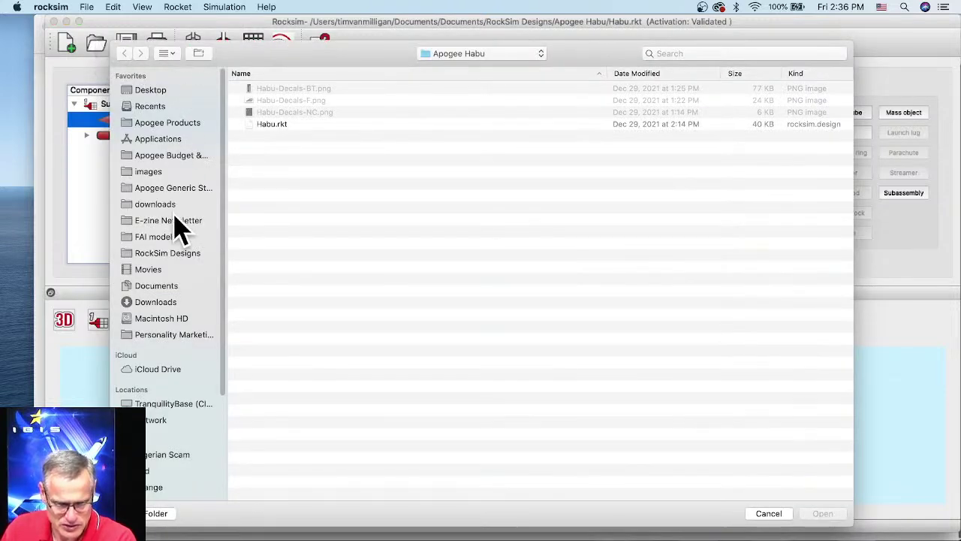
{"action": "left_click", "coordinate": [437, 56]}
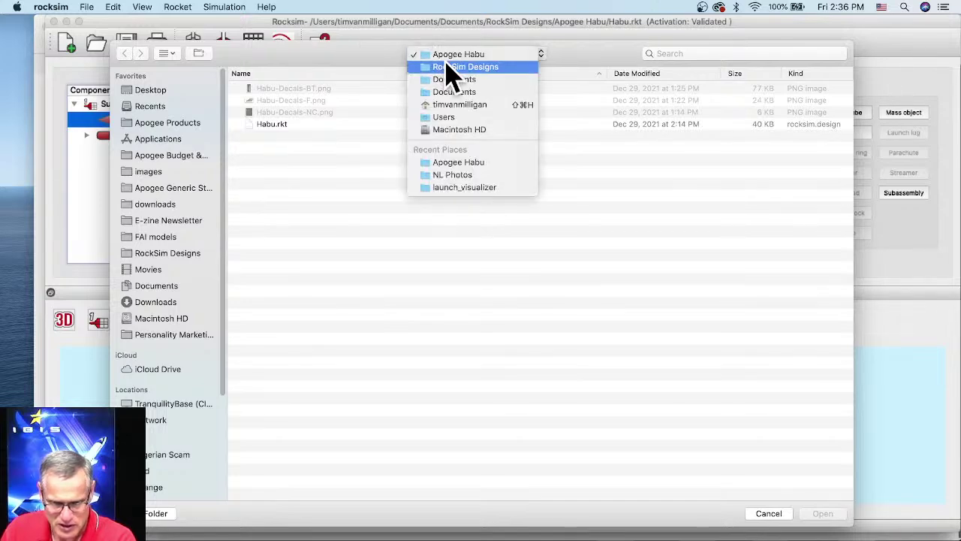
{"action": "left_click", "coordinate": [451, 67]}
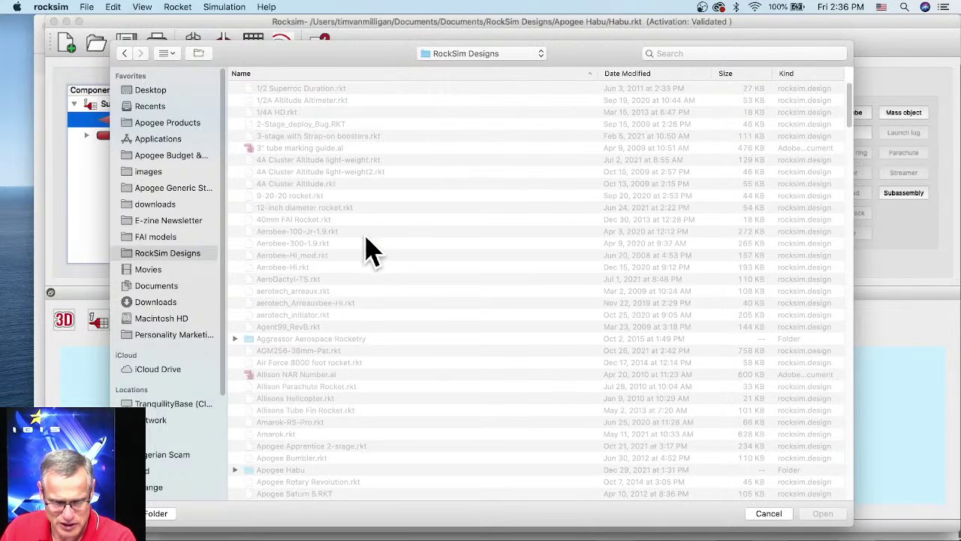
{"action": "scroll", "coordinate": [353, 255], "scroll_direction": "down", "scroll_amount": 20}
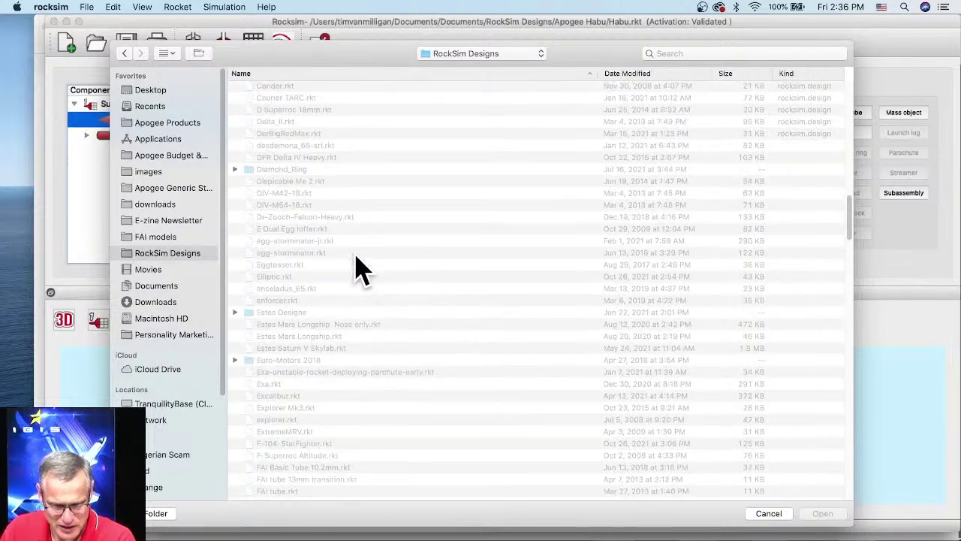
{"action": "scroll", "coordinate": [359, 279], "scroll_direction": "down", "scroll_amount": 20}
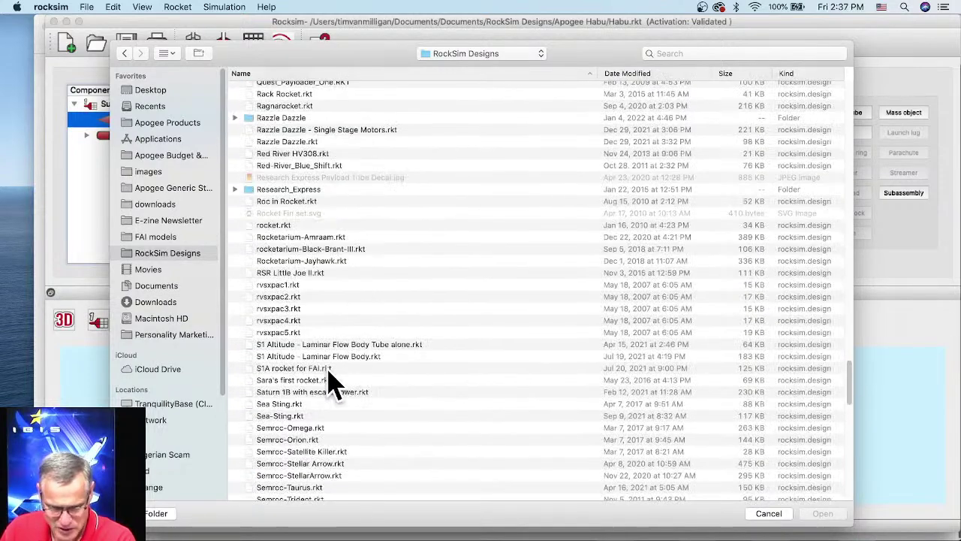
{"action": "scroll", "coordinate": [331, 384], "scroll_direction": "down", "scroll_amount": 20}
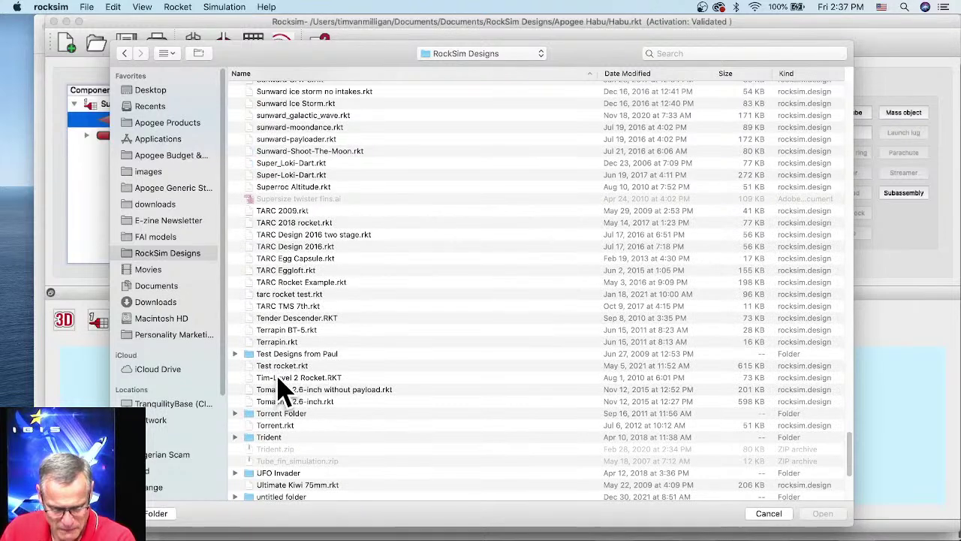
{"action": "left_click", "coordinate": [291, 379]}
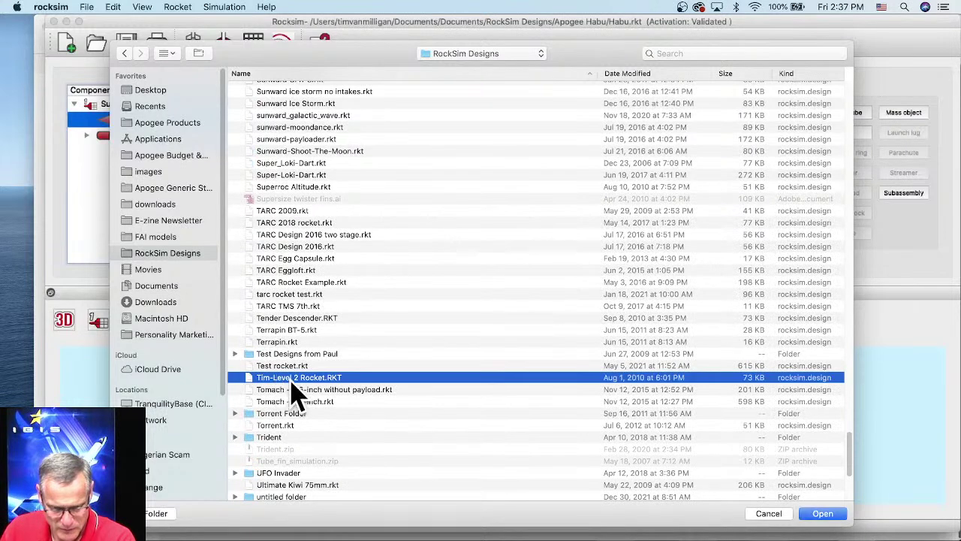
{"action": "left_click", "coordinate": [811, 515]}
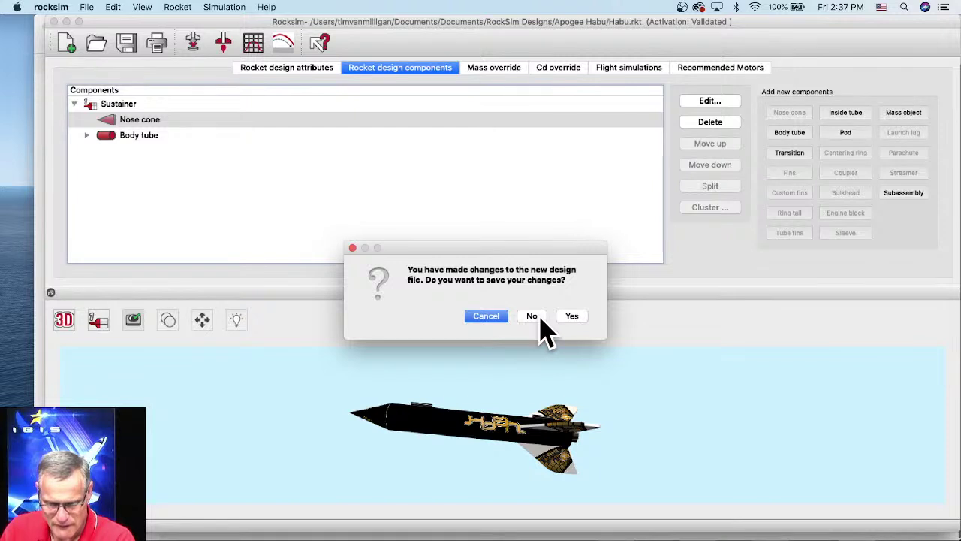
{"action": "left_click", "coordinate": [532, 316]}
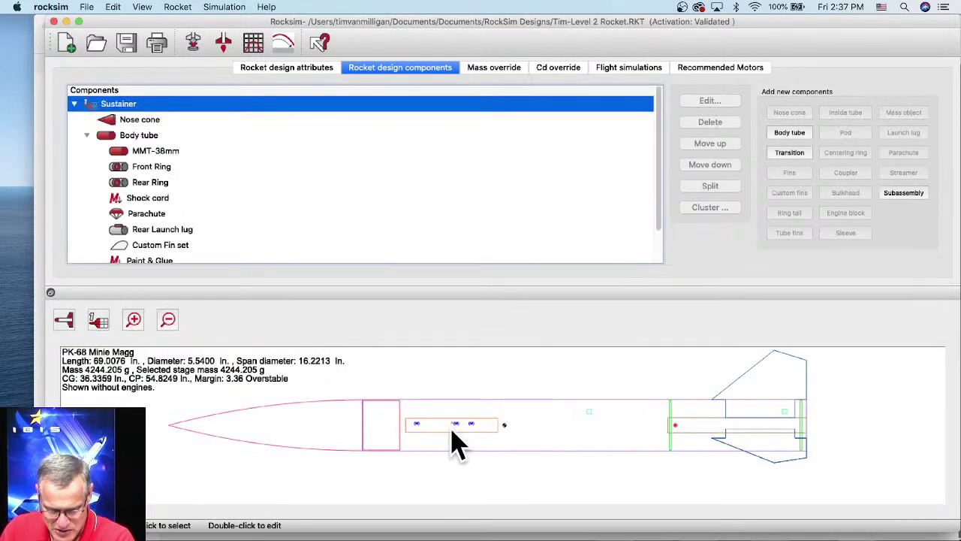
- Check the outer diameter of the rocket's parachute and close its properties without changing anything
{"action": "left_click", "coordinate": [448, 439]}
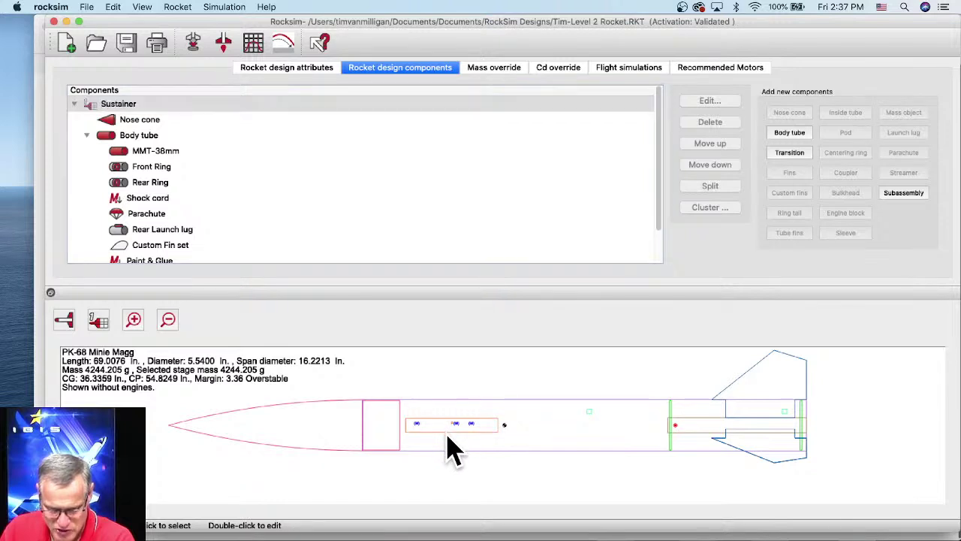
{"action": "left_click", "coordinate": [449, 439]}
{"action": "left_click", "coordinate": [445, 426]}
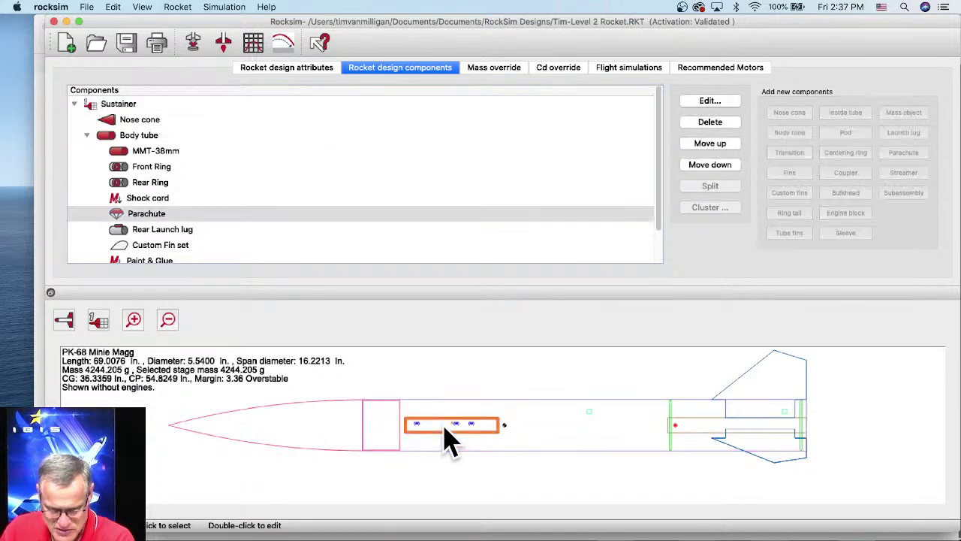
{"action": "double_click", "coordinate": [152, 218]}
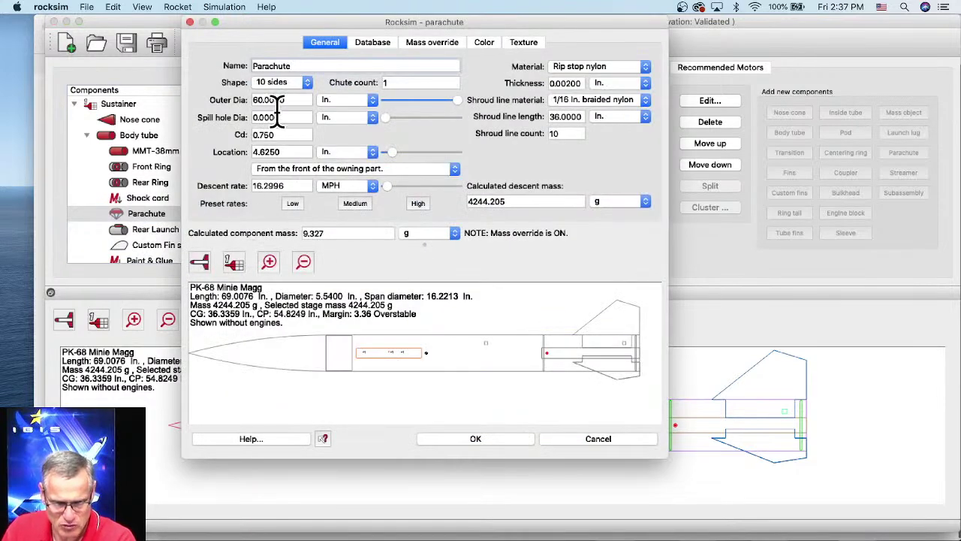
{"action": "left_click_drag", "start_coordinate": [286, 103], "coordinate": [252, 101]}
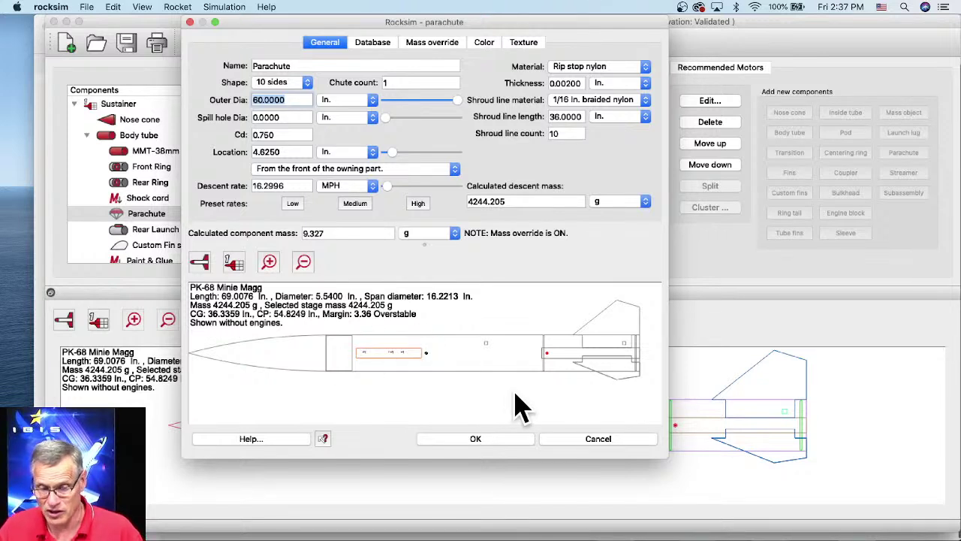
{"action": "left_click", "coordinate": [603, 443]}
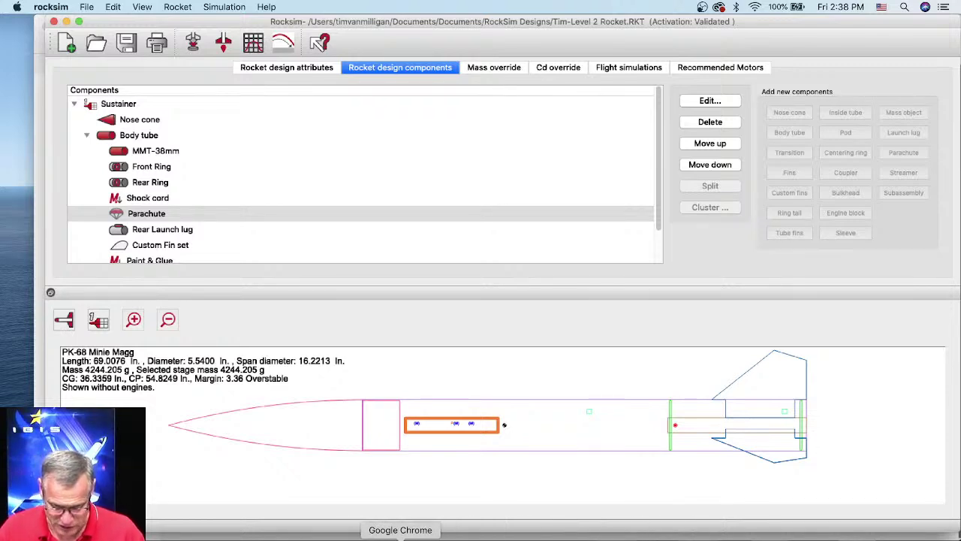
- Switch to Launch Visualizer in Chrome and open the list of public launch sites from the launch site settings
{"action": "left_click", "coordinate": [401, 537]}
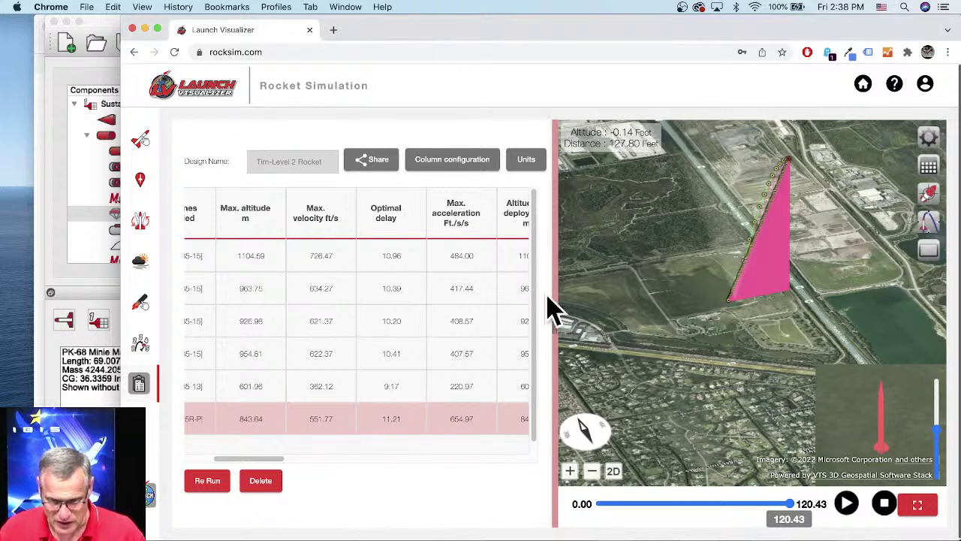
{"action": "left_click", "coordinate": [140, 182]}
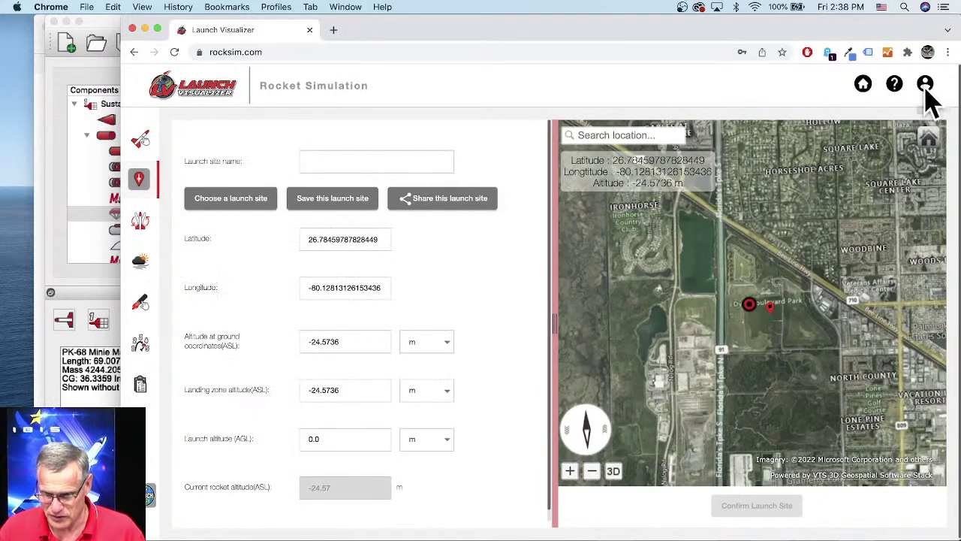
{"action": "left_click", "coordinate": [213, 203]}
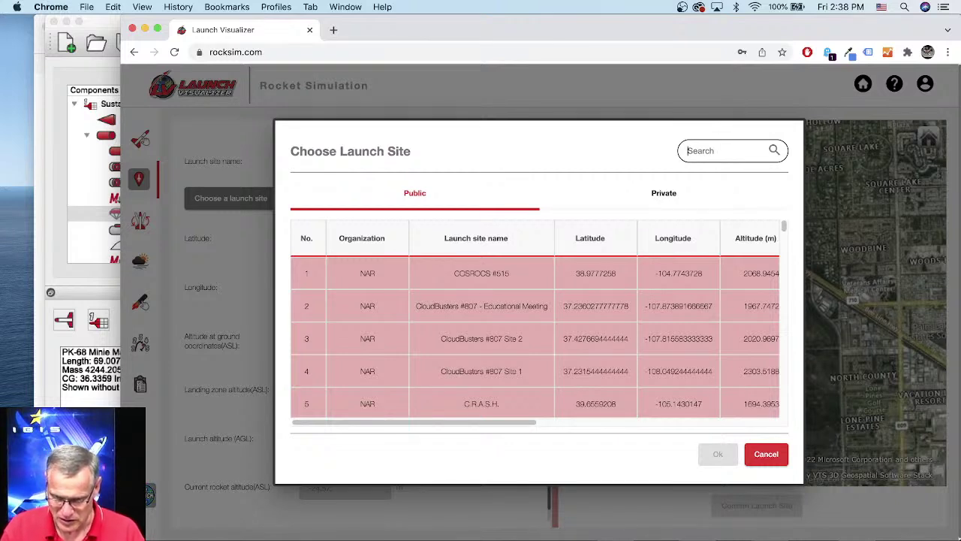
- Search the public launch sites for PLANT and clear the search
{"action": "type", "text": "PLANT"}
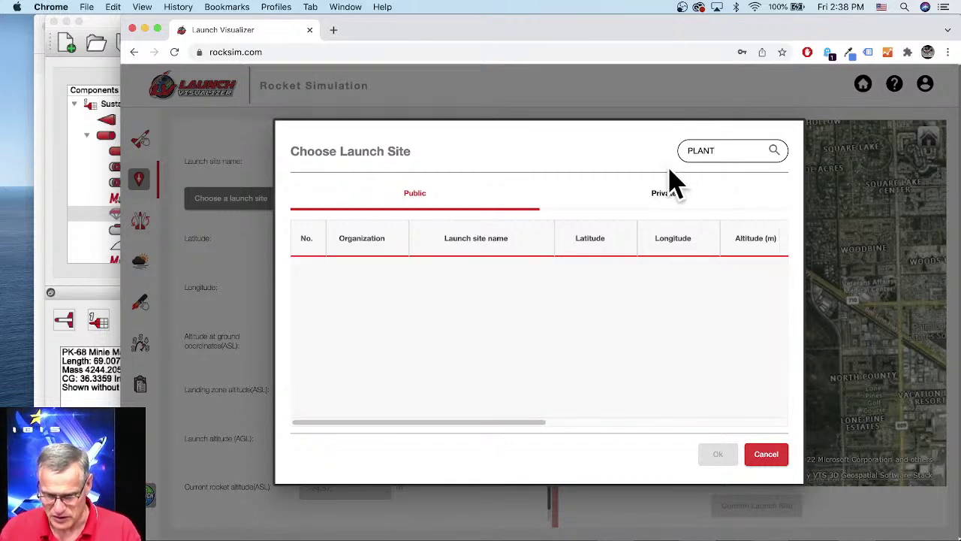
{"action": "left_click_drag", "start_coordinate": [717, 153], "coordinate": [677, 148]}
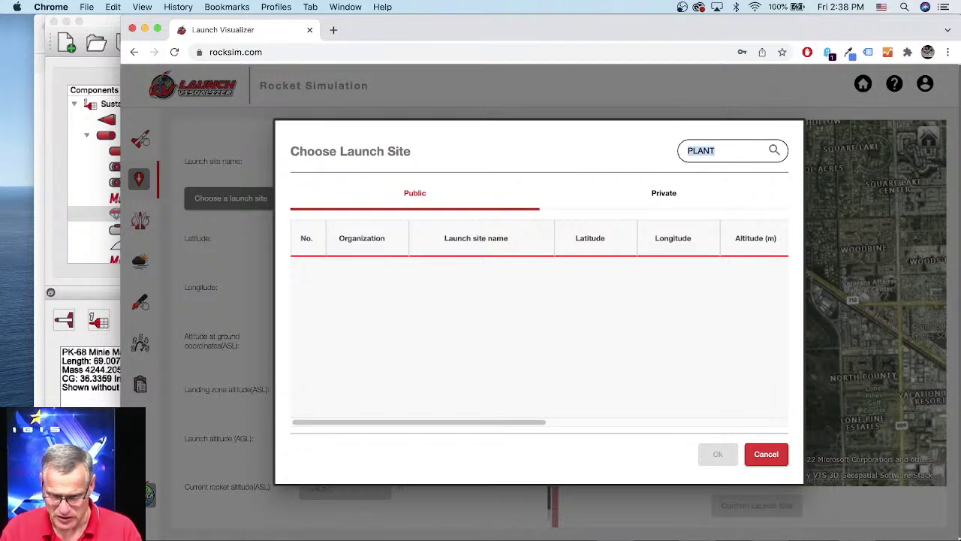
{"action": "key", "text": "BackSpace"}
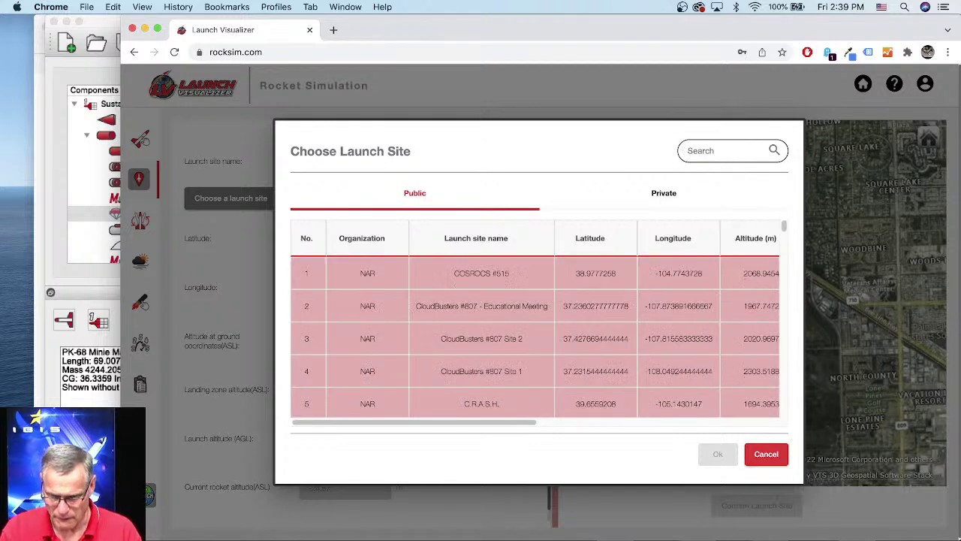
- Search the public launch sites for tampa and choose Tripoli Tampa as the launch site
{"action": "type", "text": "tampa"}
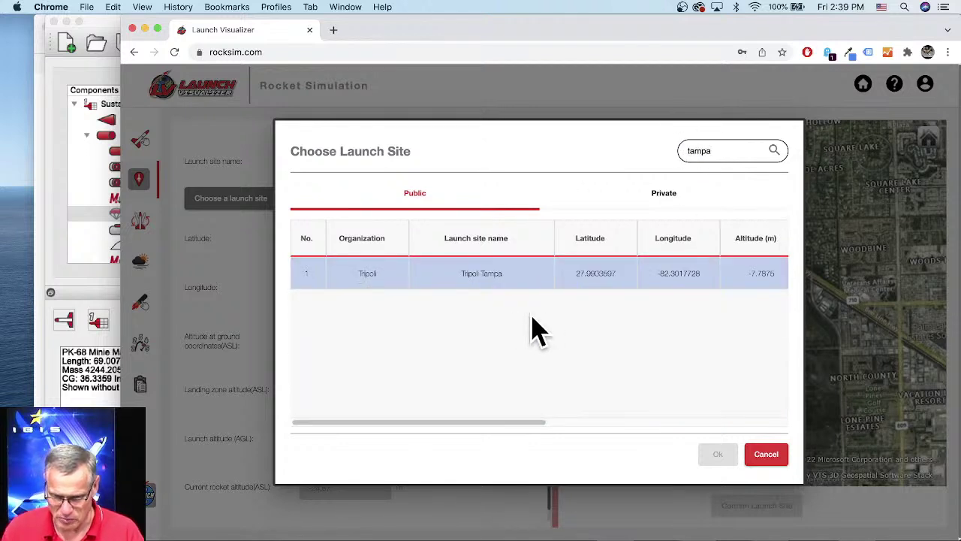
{"action": "left_click", "coordinate": [492, 284]}
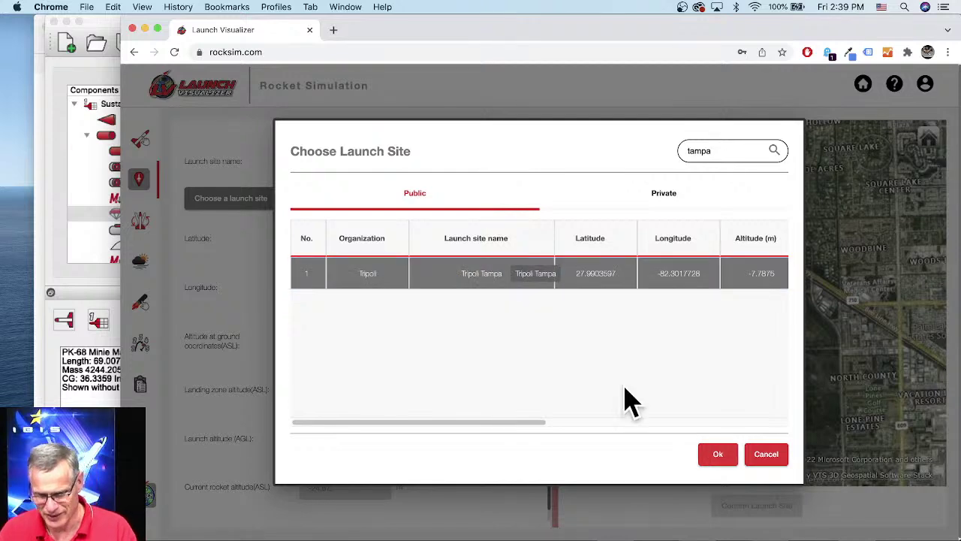
{"action": "left_click", "coordinate": [717, 455]}
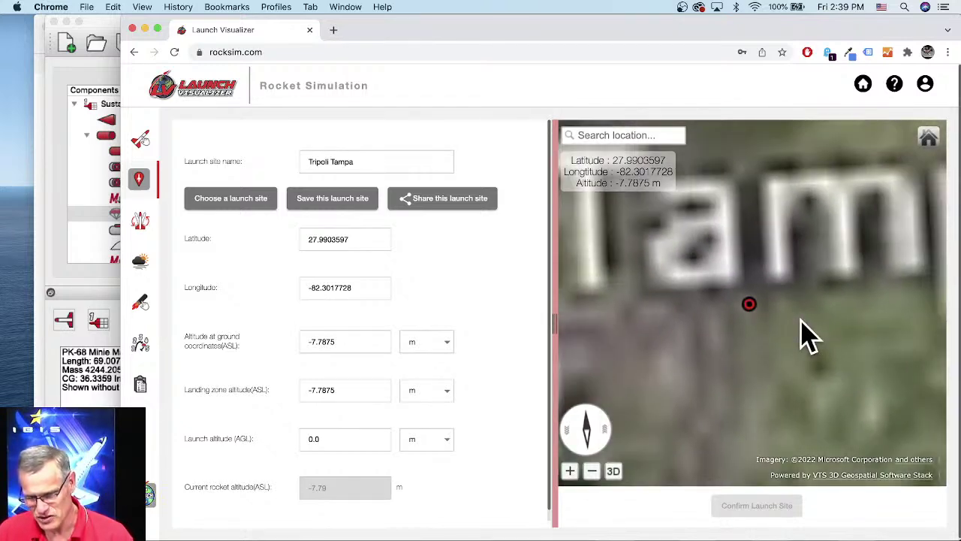
- Examine where the Tripoli Tampa site lies on the map relative to Florida's cities and the other launch sites
{"action": "scroll", "coordinate": [806, 335], "scroll_direction": "down", "scroll_amount": 5}
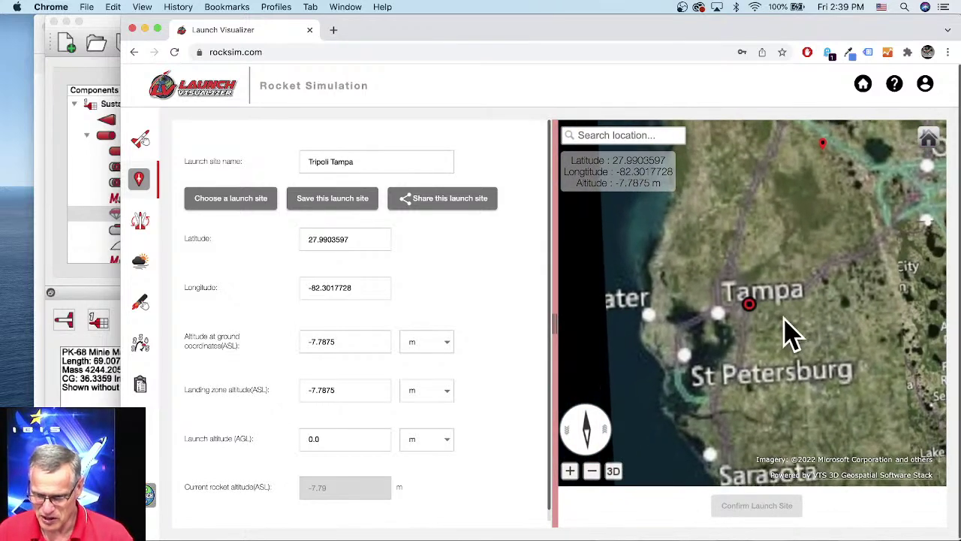
{"action": "scroll", "coordinate": [714, 383], "scroll_direction": "down", "scroll_amount": 3}
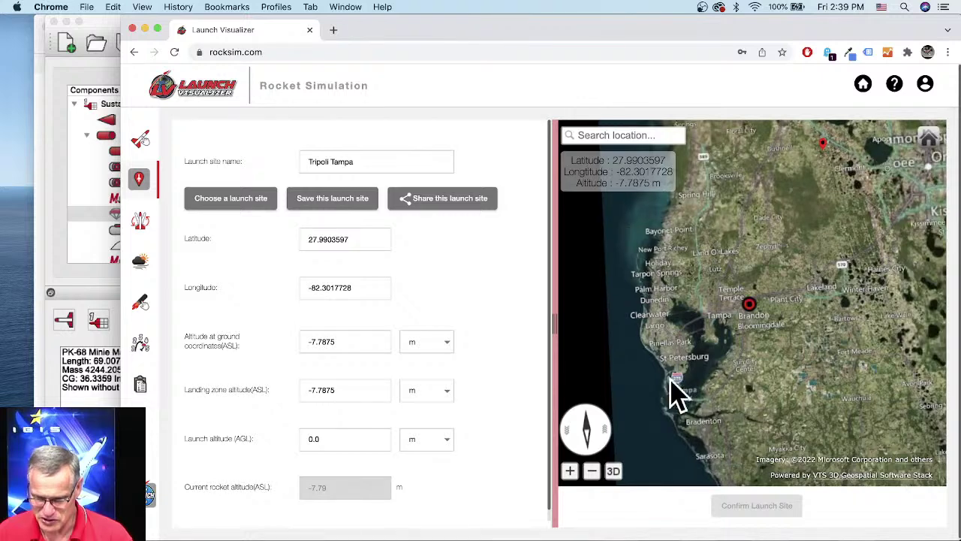
{"action": "scroll", "coordinate": [797, 375], "scroll_direction": "down", "scroll_amount": 5}
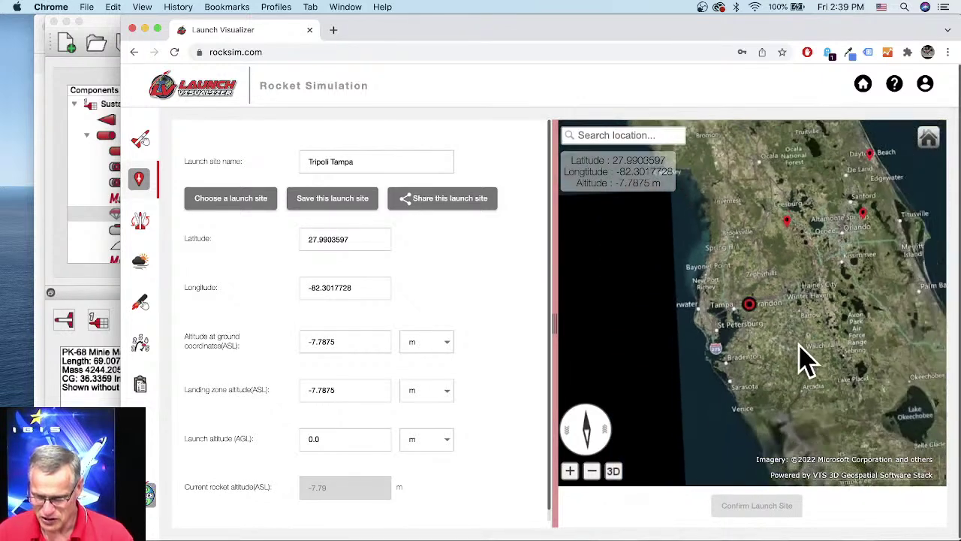
{"action": "scroll", "coordinate": [807, 361], "scroll_direction": "down", "scroll_amount": 5}
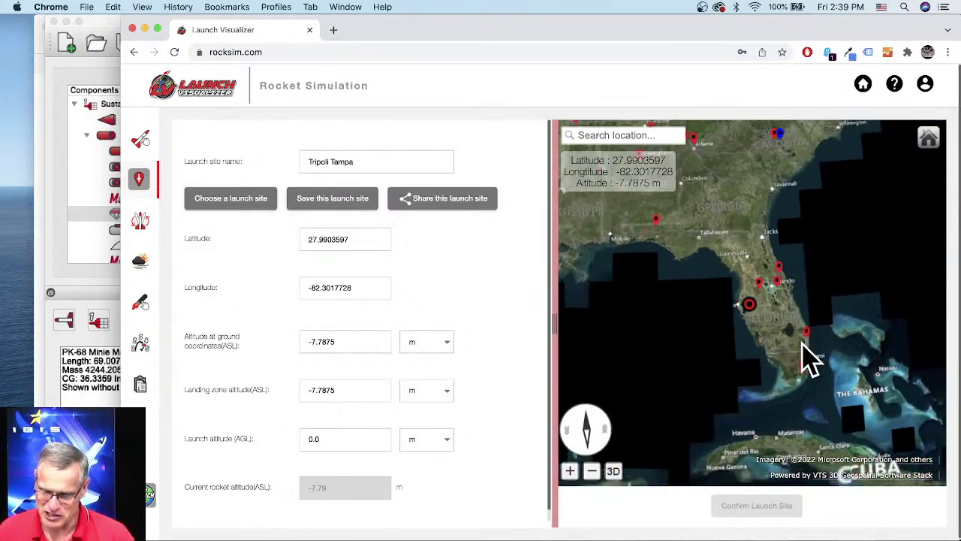
{"action": "scroll", "coordinate": [822, 289], "scroll_direction": "down", "scroll_amount": 3}
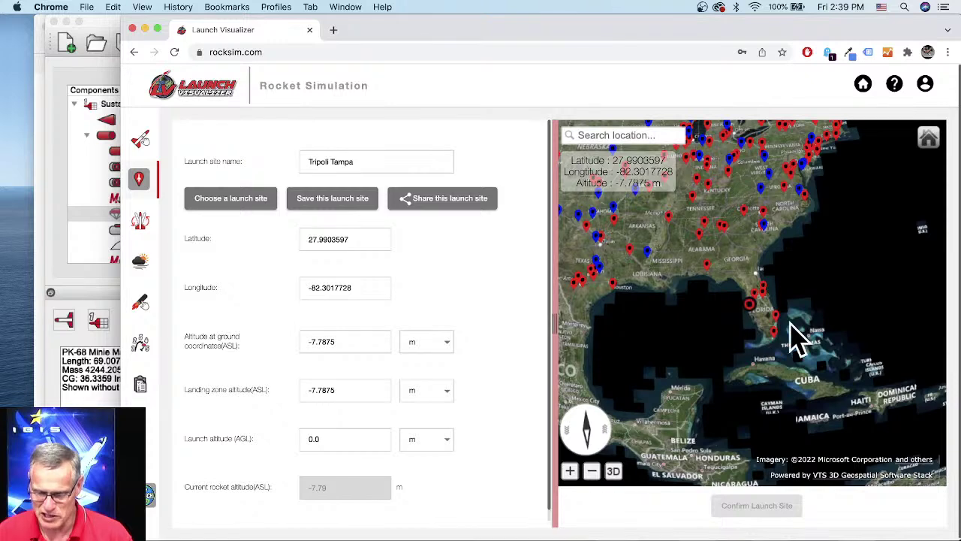
{"action": "scroll", "coordinate": [764, 334], "scroll_direction": "up", "scroll_amount": 5}
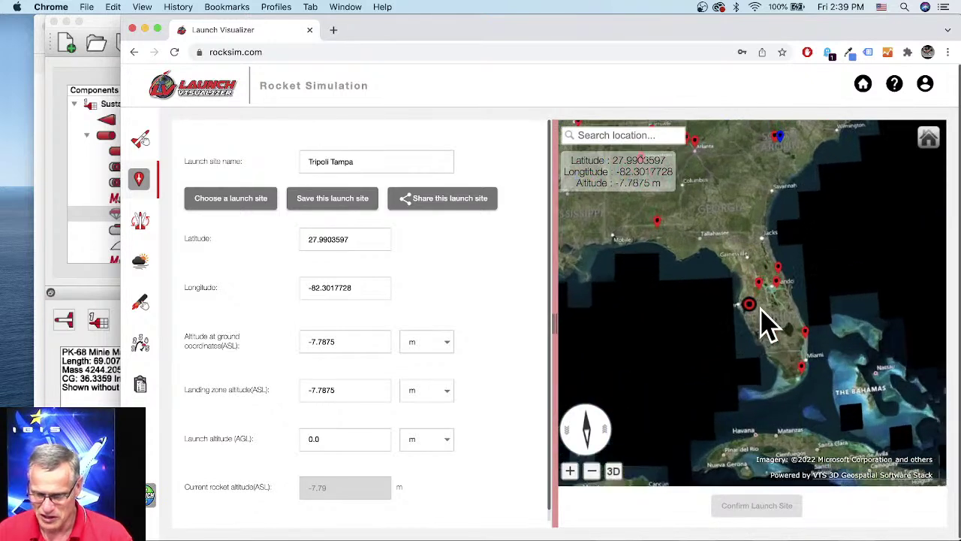
{"action": "scroll", "coordinate": [826, 289], "scroll_direction": "up", "scroll_amount": 1}
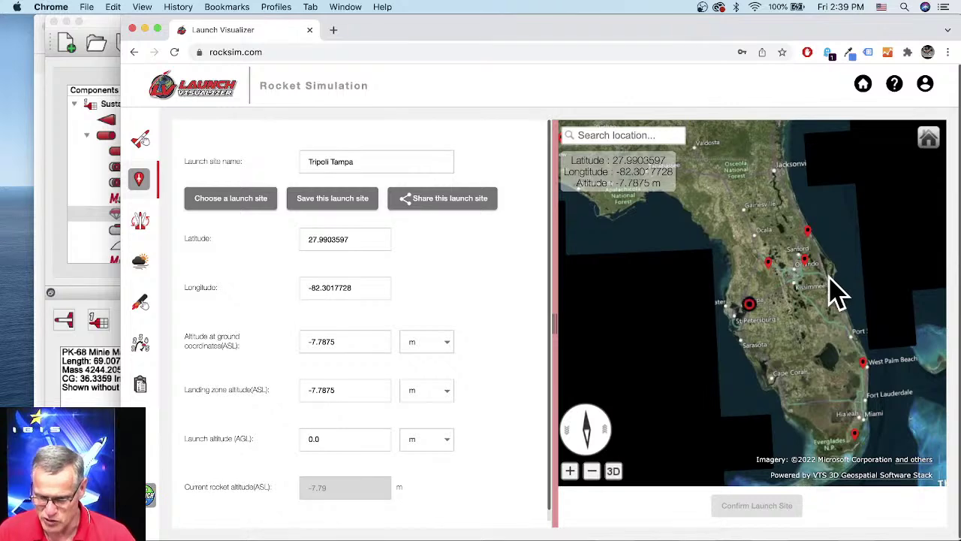
{"action": "scroll", "coordinate": [755, 319], "scroll_direction": "up", "scroll_amount": 3}
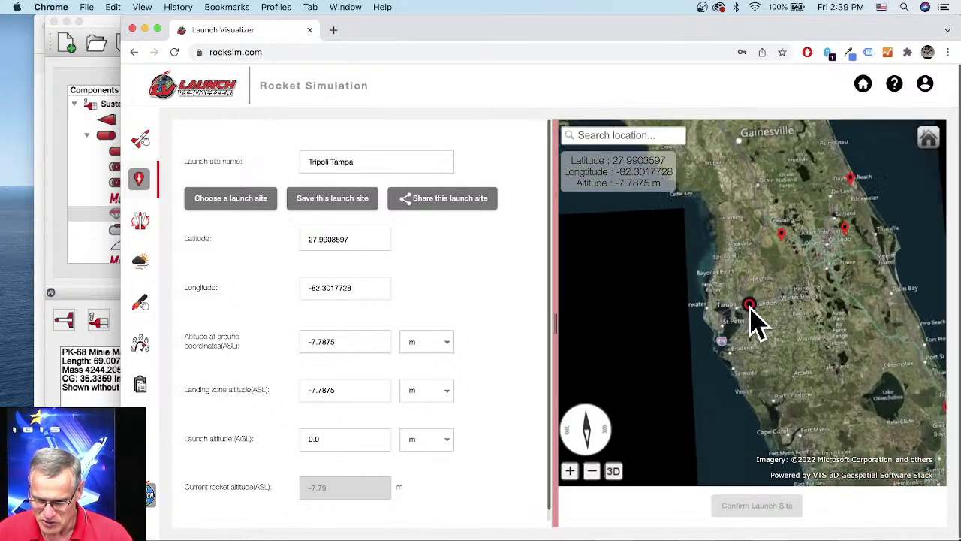
{"action": "scroll", "coordinate": [773, 319], "scroll_direction": "up", "scroll_amount": 2}
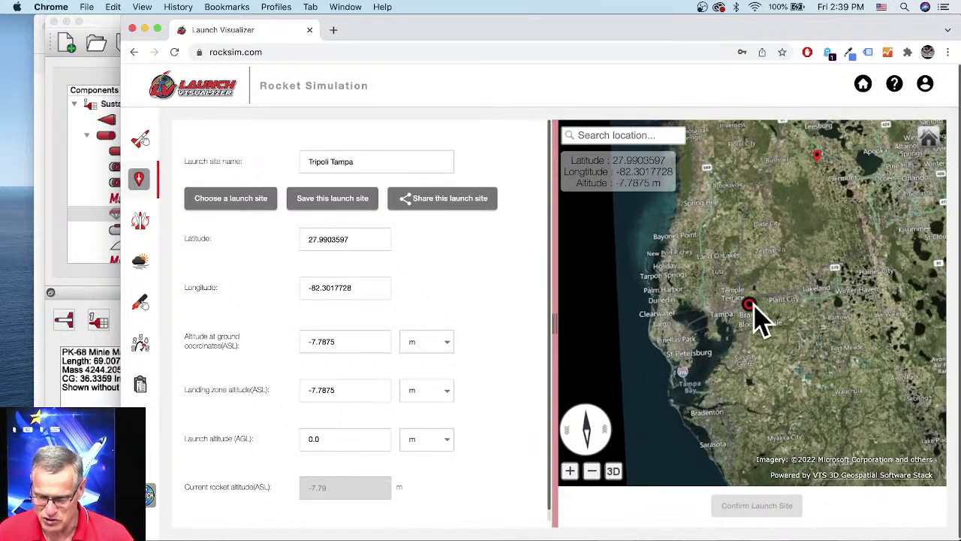
{"action": "scroll", "coordinate": [758, 319], "scroll_direction": "up", "scroll_amount": 3}
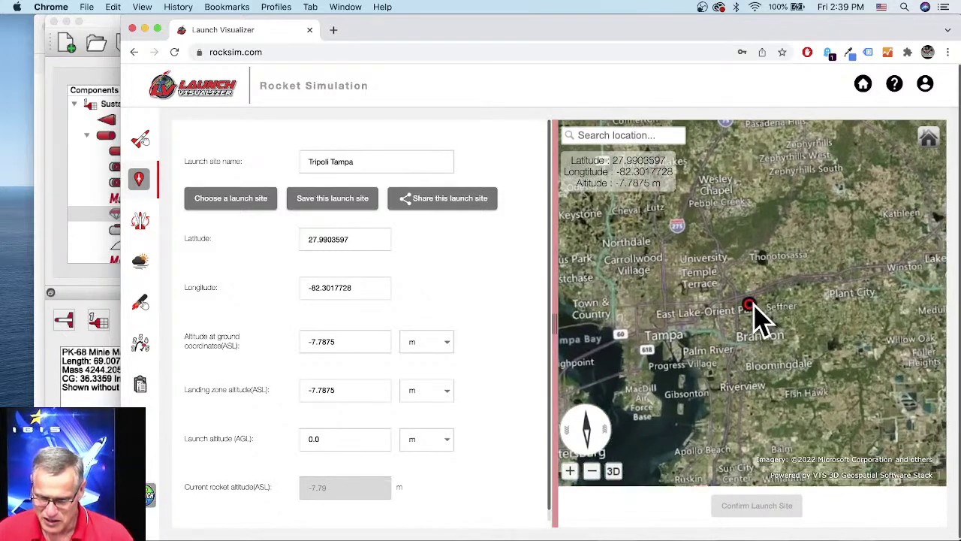
- Set the launch site in the open field beside Taylor Rd, southwest of Lake Thonotosassa, and confirm it
{"action": "scroll", "coordinate": [754, 309], "scroll_direction": "up", "scroll_amount": 2}
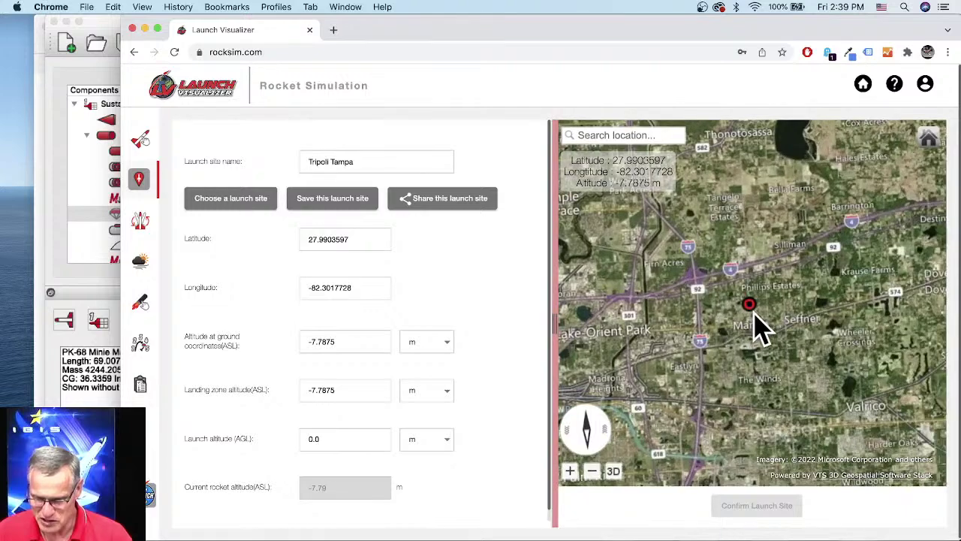
{"action": "scroll", "coordinate": [758, 324], "scroll_direction": "up", "scroll_amount": 1}
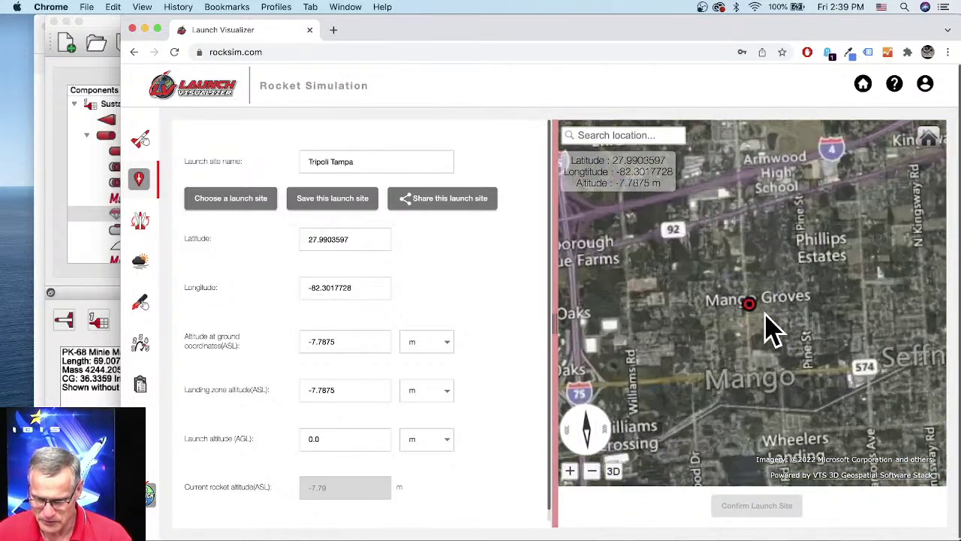
{"action": "scroll", "coordinate": [769, 328], "scroll_direction": "up", "scroll_amount": 1}
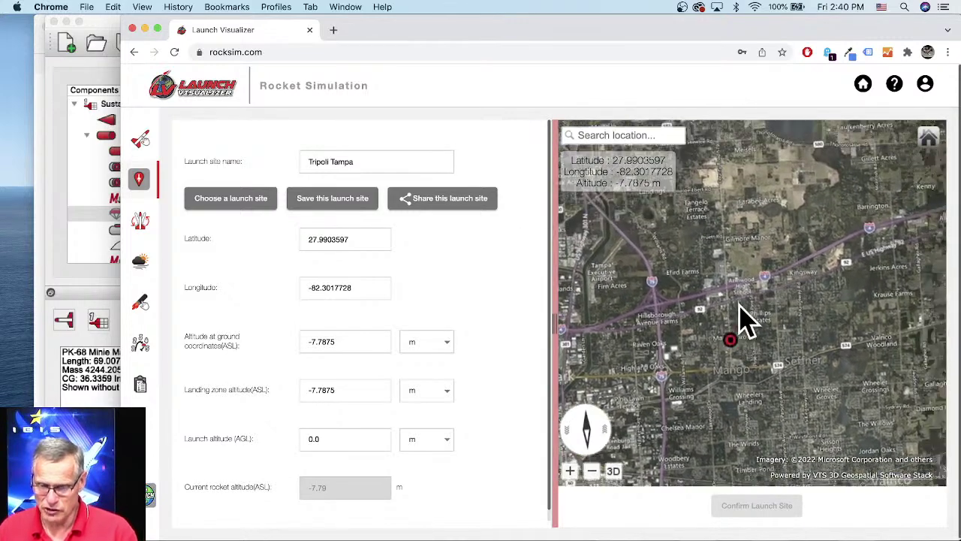
{"action": "scroll", "coordinate": [736, 257], "scroll_direction": "up", "scroll_amount": 3}
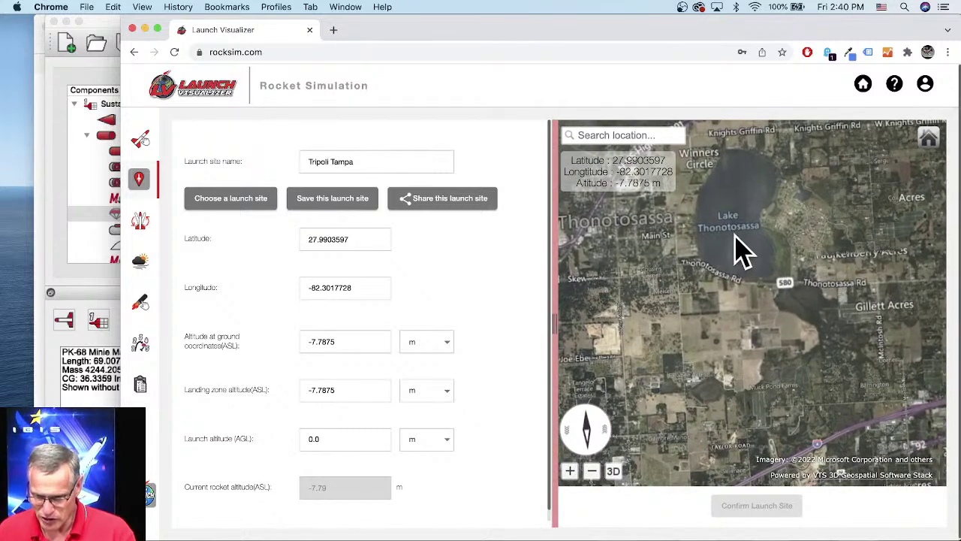
{"action": "scroll", "coordinate": [739, 250], "scroll_direction": "up", "scroll_amount": 1}
{"action": "scroll", "coordinate": [717, 293], "scroll_direction": "up", "scroll_amount": 3}
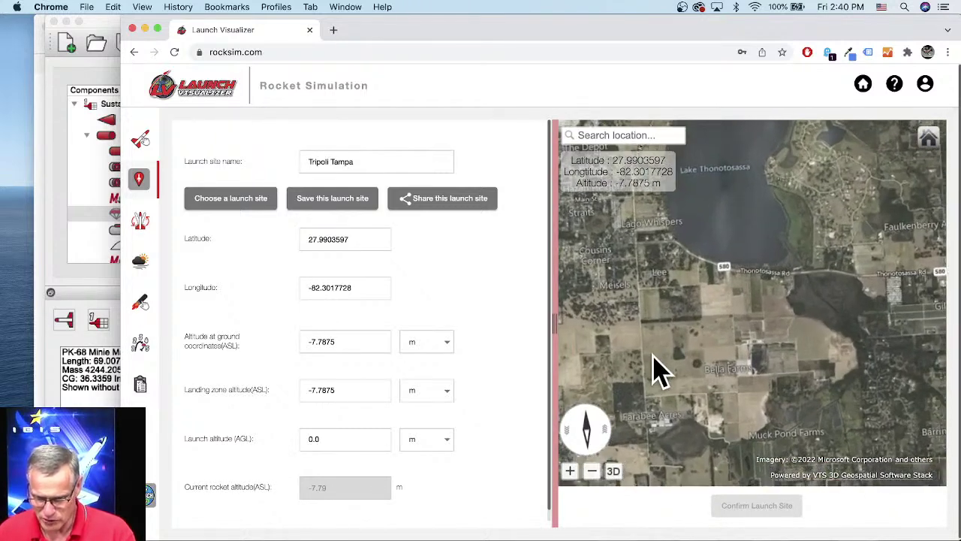
{"action": "scroll", "coordinate": [650, 387], "scroll_direction": "up", "scroll_amount": 3}
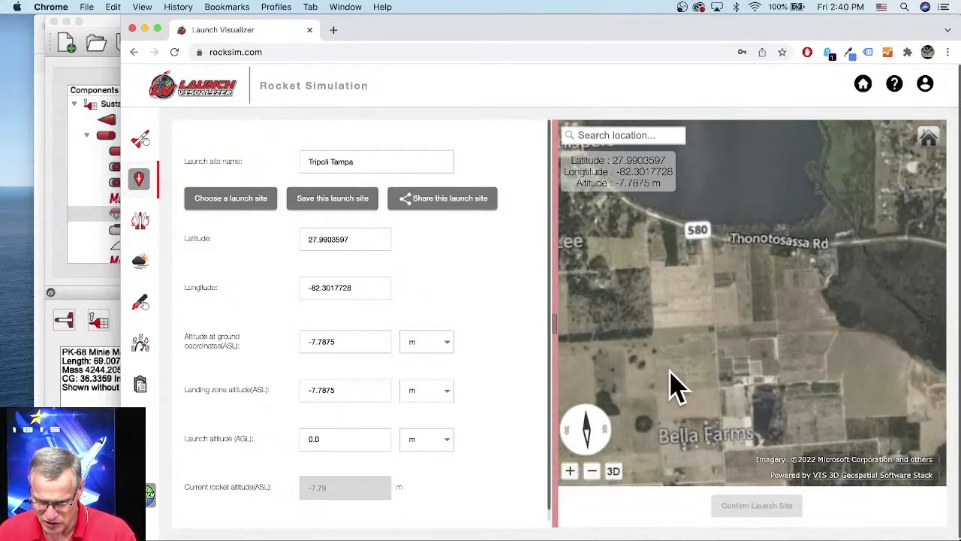
{"action": "left_click_drag", "start_coordinate": [705, 368], "coordinate": [751, 289]}
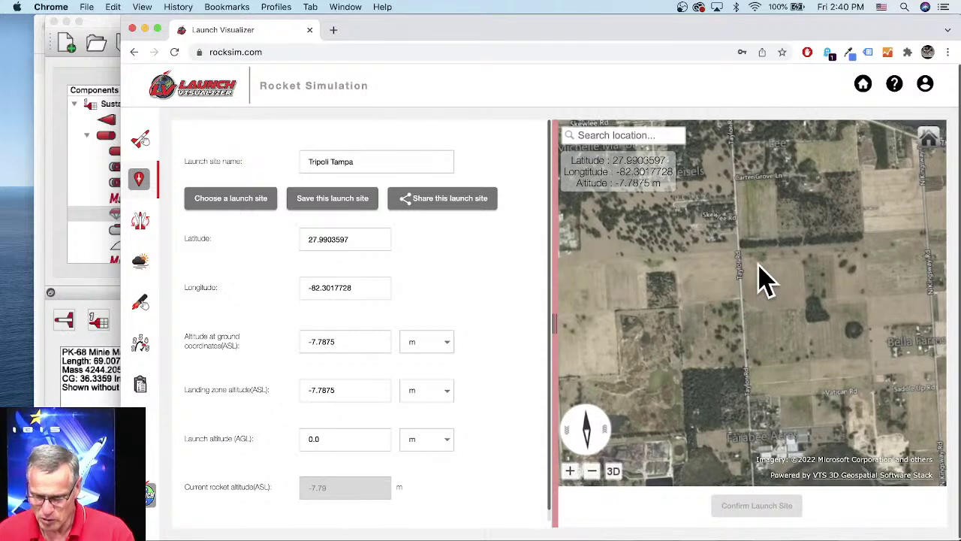
{"action": "left_click", "coordinate": [754, 272]}
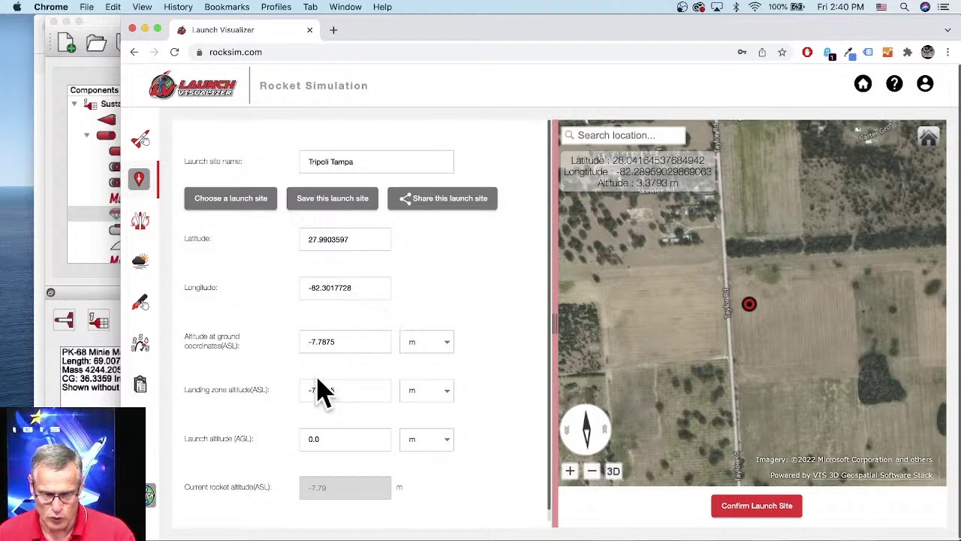
{"action": "left_click", "coordinate": [762, 514]}
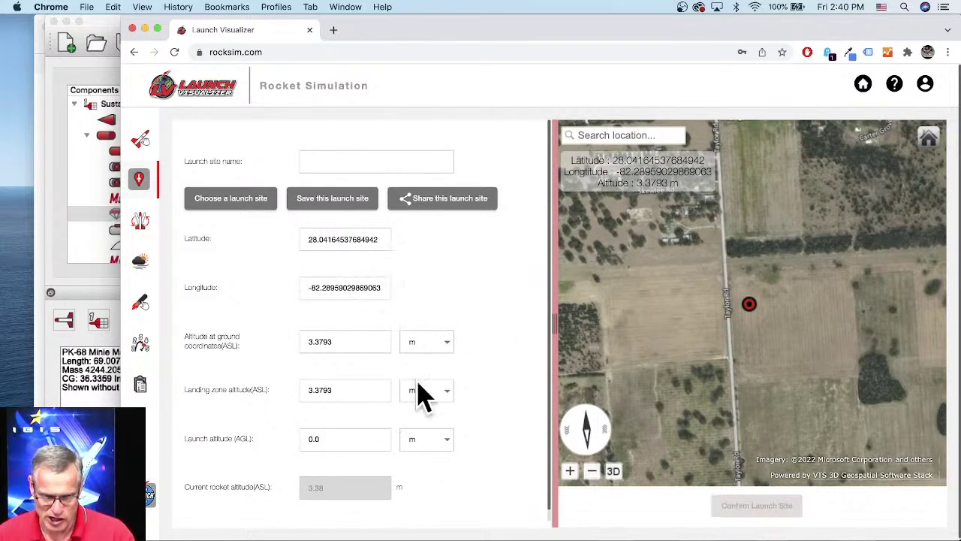
- Save the current launch site as "Tampa site", leaving the club details, description and special notes blank
{"action": "left_click", "coordinate": [333, 200]}
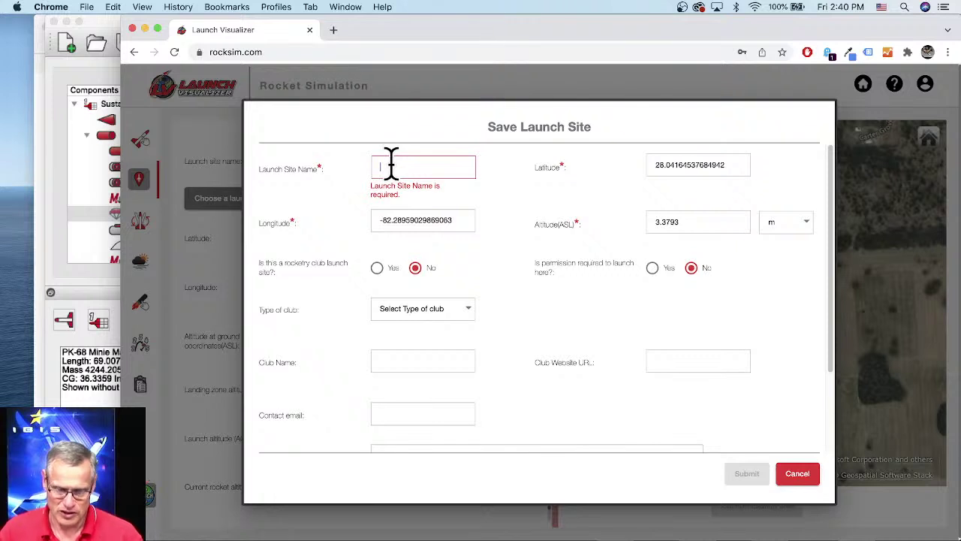
{"action": "type", "text": "Tampa site"}
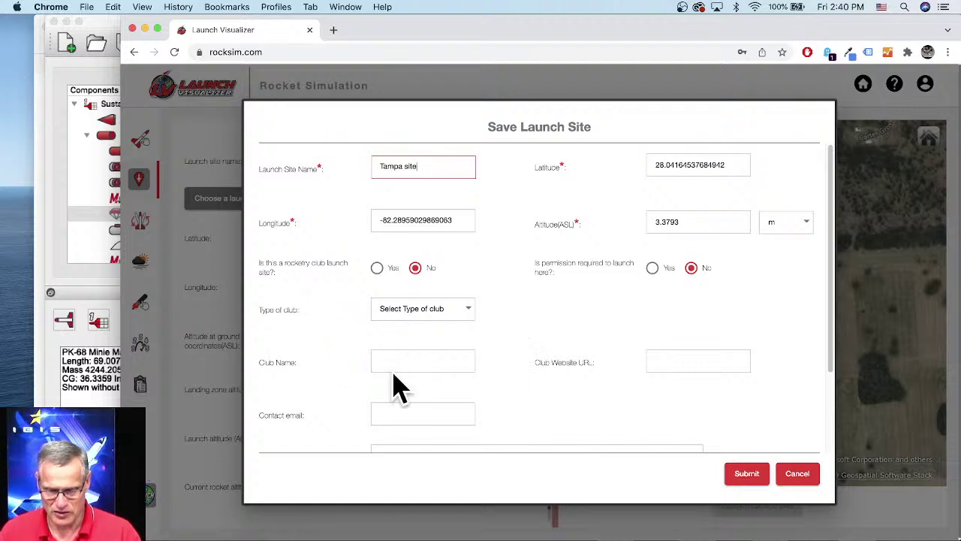
{"action": "left_click", "coordinate": [461, 357]}
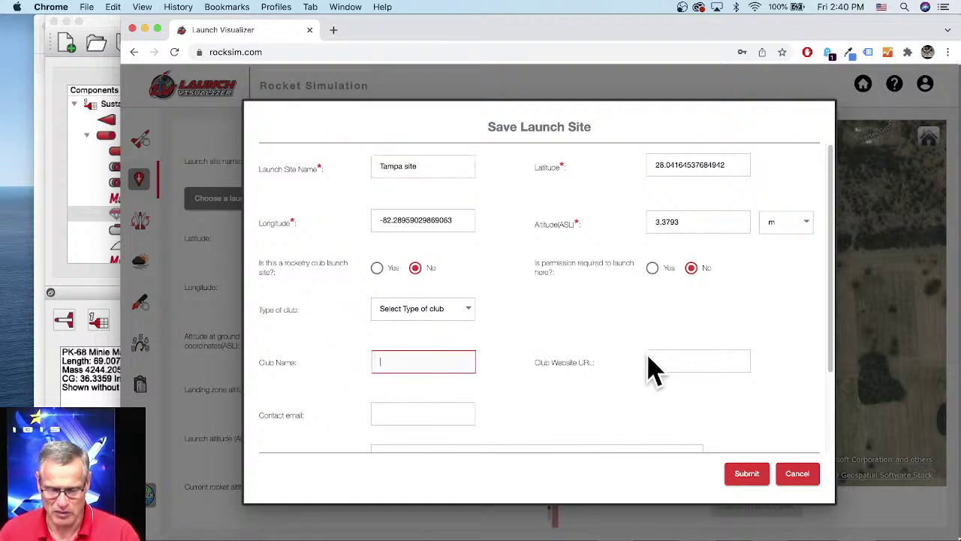
{"action": "left_click", "coordinate": [686, 364]}
{"action": "scroll", "coordinate": [653, 338], "scroll_direction": "down", "scroll_amount": 1}
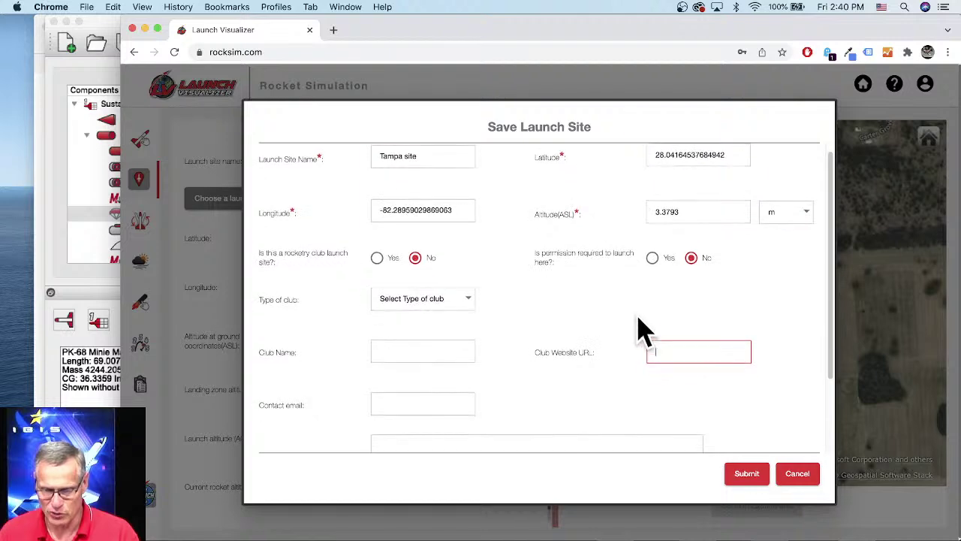
{"action": "scroll", "coordinate": [460, 338], "scroll_direction": "down", "scroll_amount": 2}
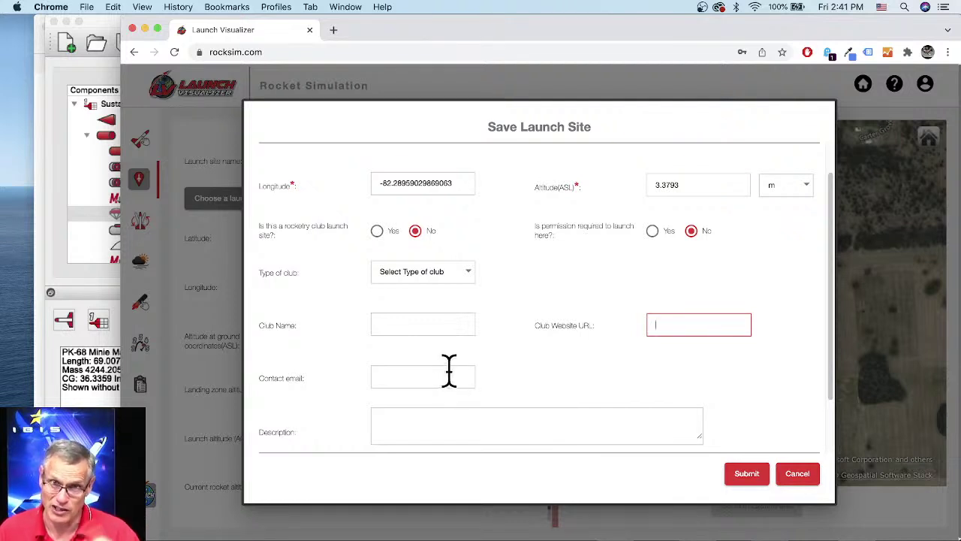
{"action": "scroll", "coordinate": [446, 395], "scroll_direction": "down", "scroll_amount": 2}
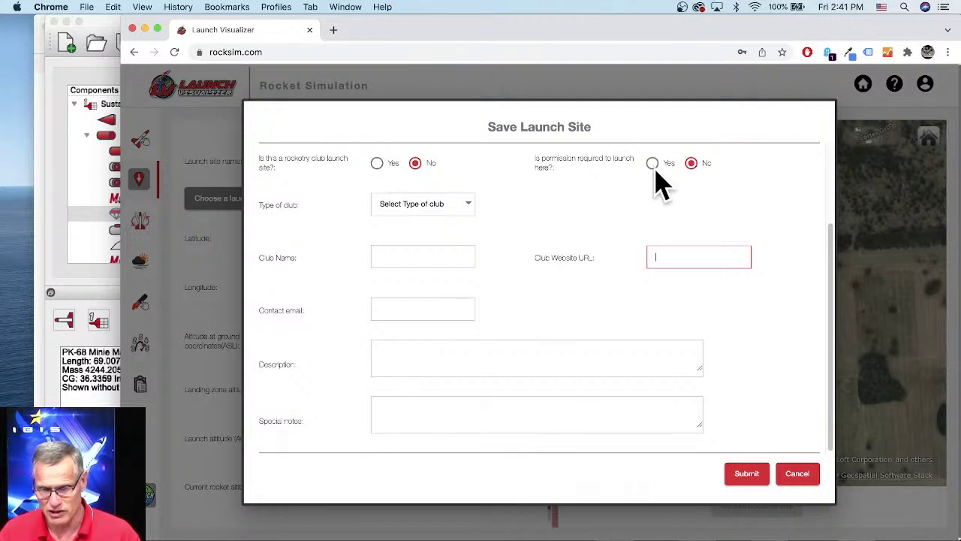
{"action": "left_click", "coordinate": [751, 475]}
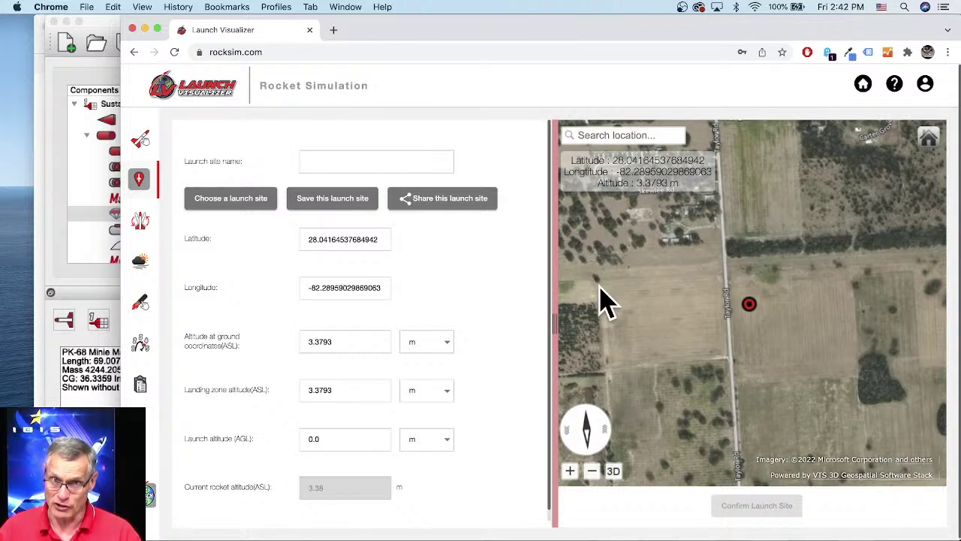
- Share the saved Tampa site by marking it to be made public
{"action": "left_click", "coordinate": [460, 203]}
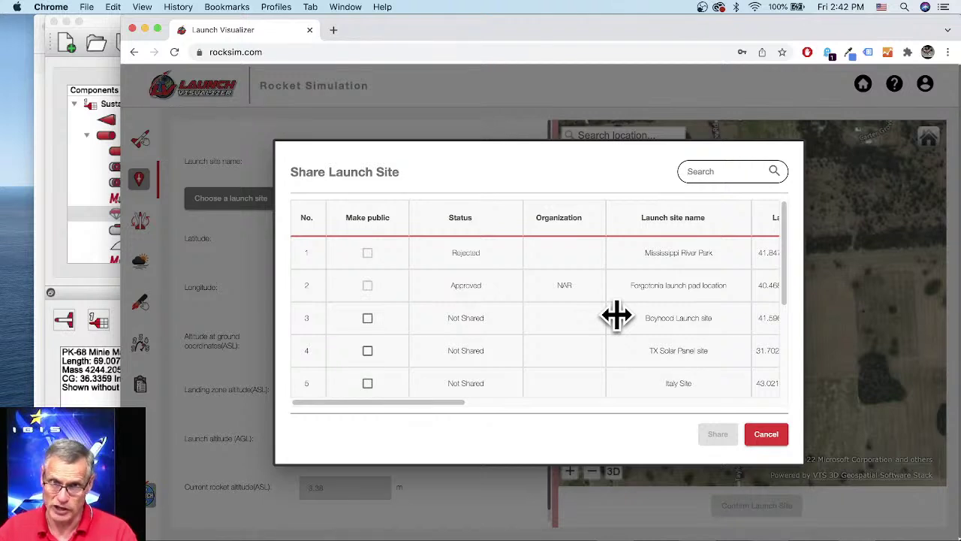
{"action": "scroll", "coordinate": [703, 339], "scroll_direction": "down", "scroll_amount": 3}
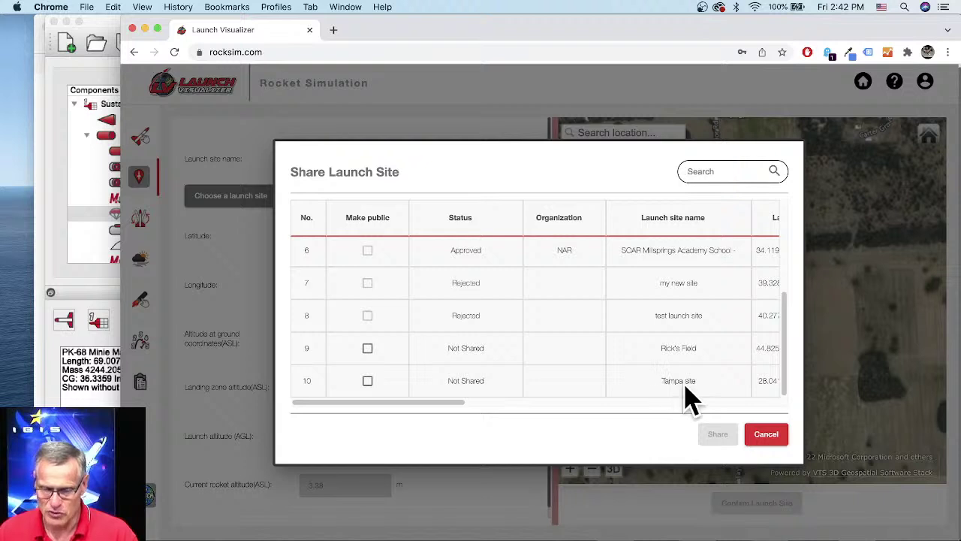
{"action": "left_click", "coordinate": [368, 380]}
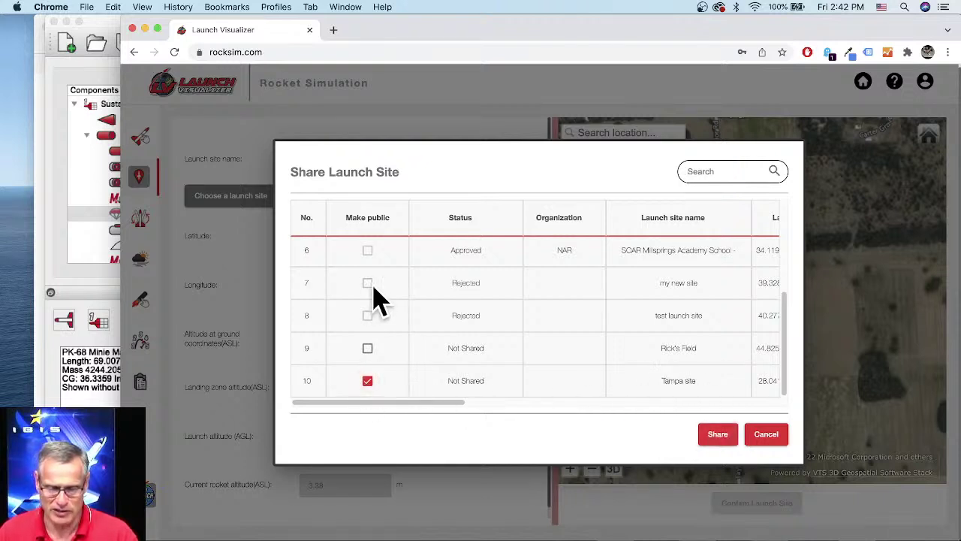
{"action": "left_click", "coordinate": [717, 439]}
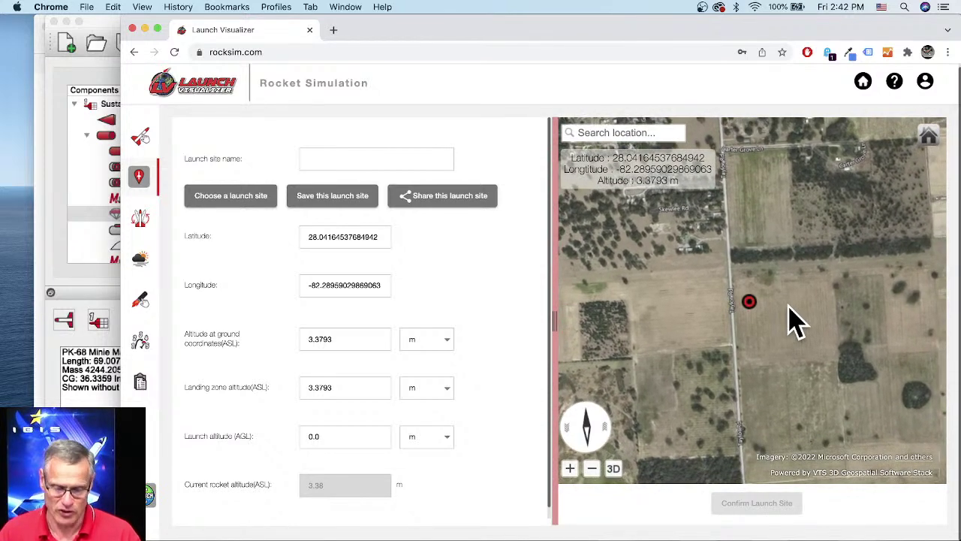
- Examine the new launch site's surroundings on the map, including its position relative to Lake Thonotosassa, Mango and the highways
{"action": "scroll", "coordinate": [784, 323], "scroll_direction": "down", "scroll_amount": 3}
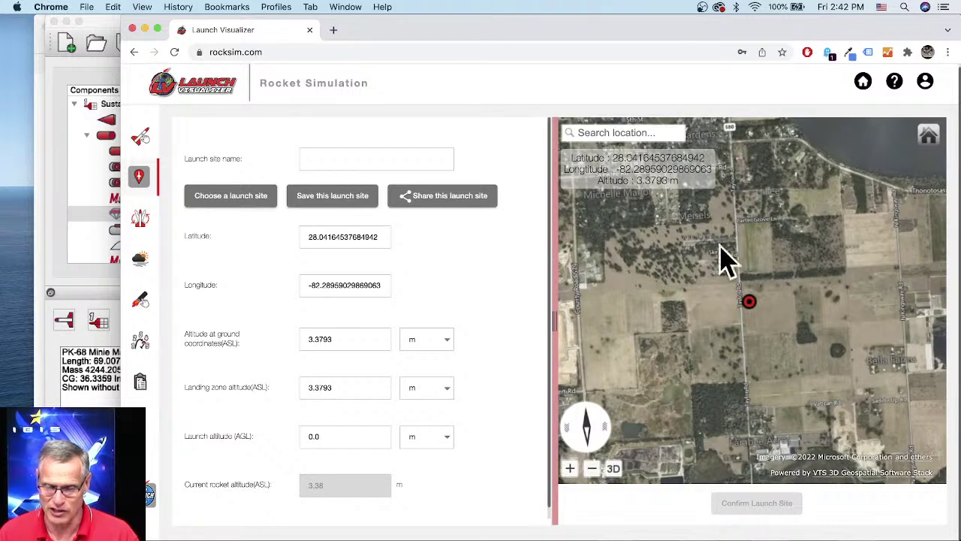
{"action": "scroll", "coordinate": [727, 271], "scroll_direction": "down", "scroll_amount": 3}
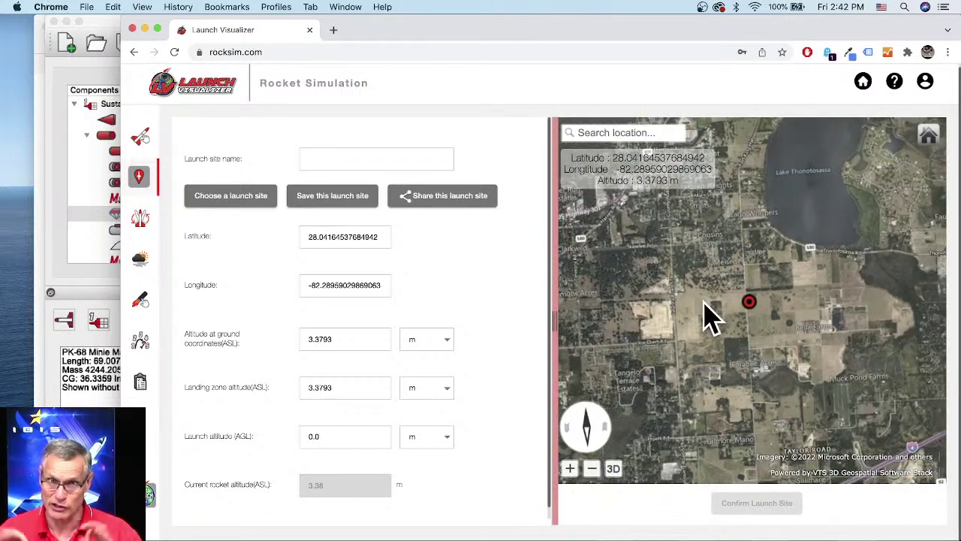
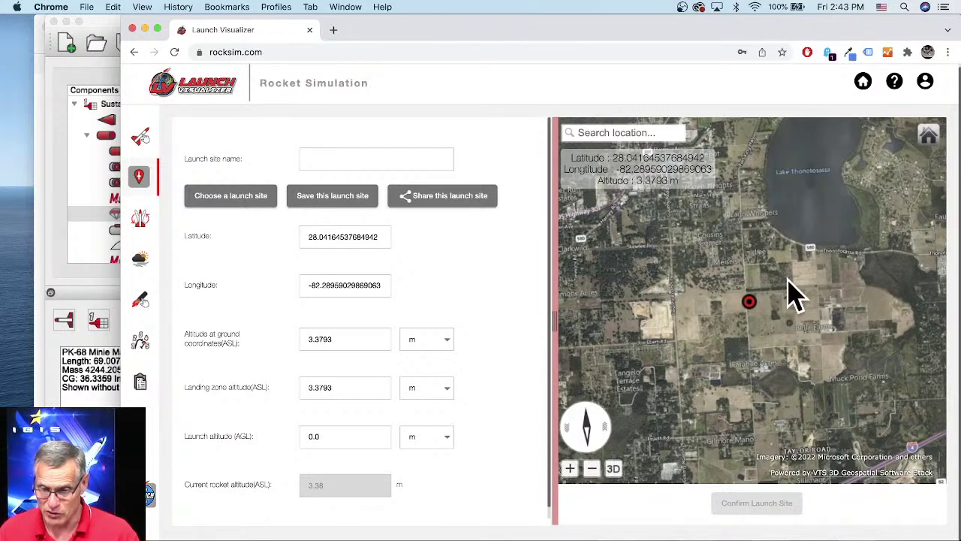
{"action": "scroll", "coordinate": [790, 300], "scroll_direction": "down", "scroll_amount": 3}
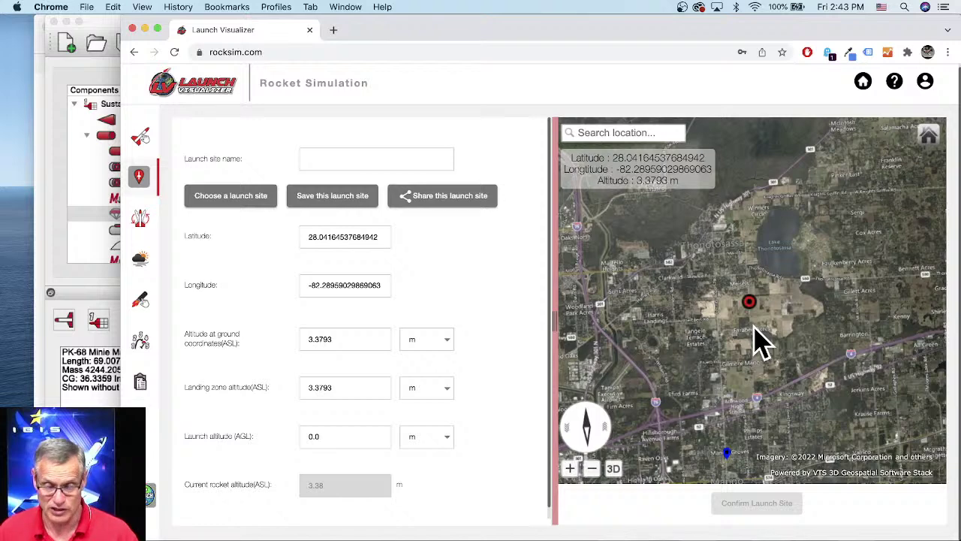
{"action": "scroll", "coordinate": [712, 394], "scroll_direction": "down", "scroll_amount": 2}
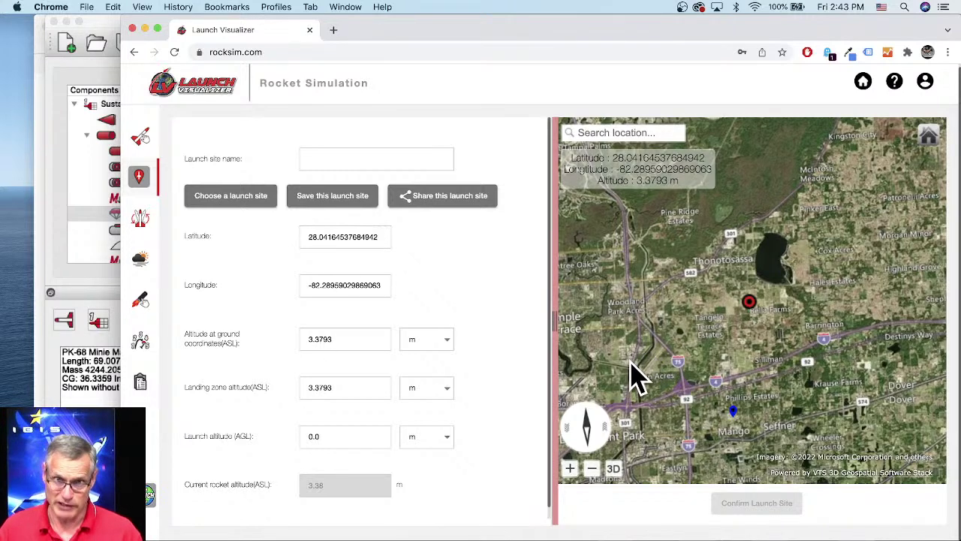
{"action": "left_click_drag", "start_coordinate": [633, 368], "coordinate": [698, 390]}
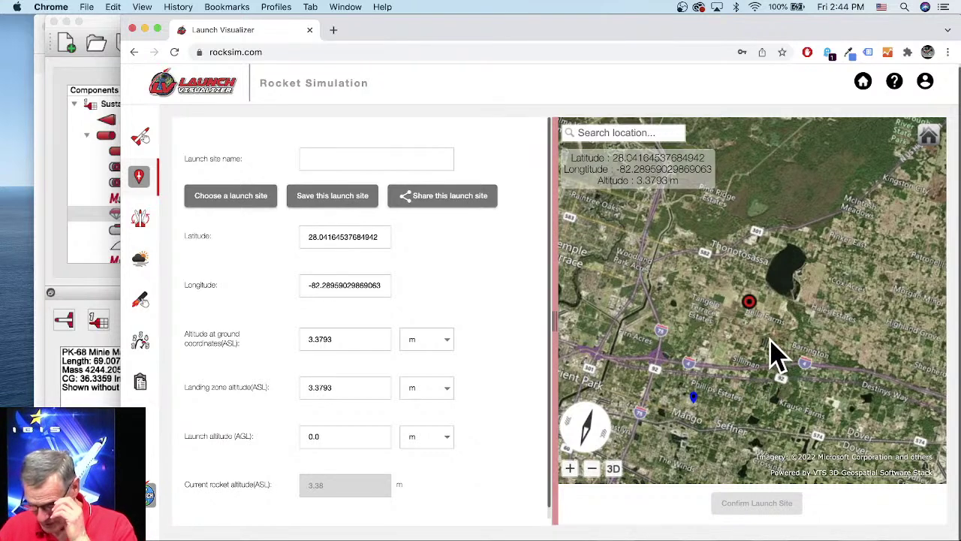
{"action": "scroll", "coordinate": [762, 330], "scroll_direction": "up", "scroll_amount": 2}
{"action": "scroll", "coordinate": [762, 330], "scroll_direction": "up", "scroll_amount": 5}
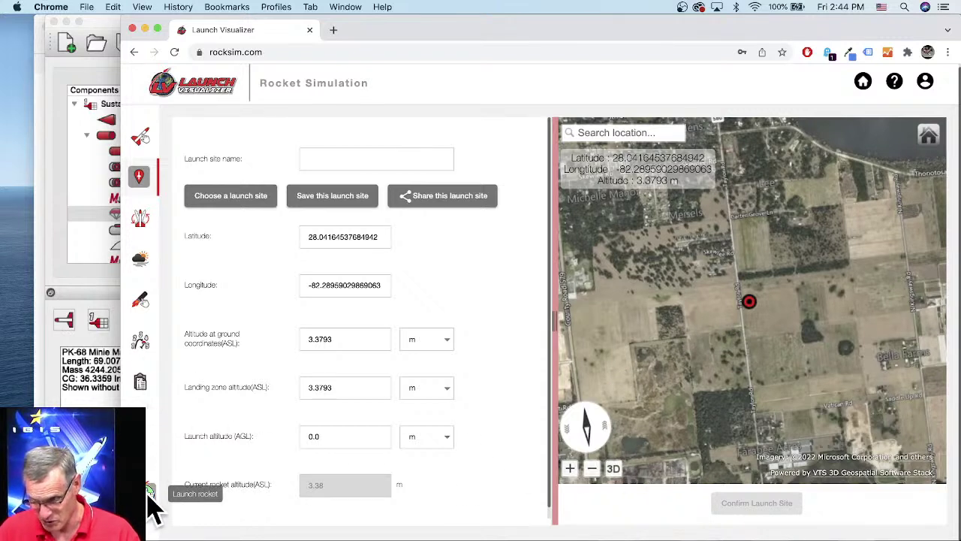
- Run a new simulation of the rocket from the Taylor Rd field without comments and view the rocket on its pad
{"action": "left_click", "coordinate": [149, 495]}
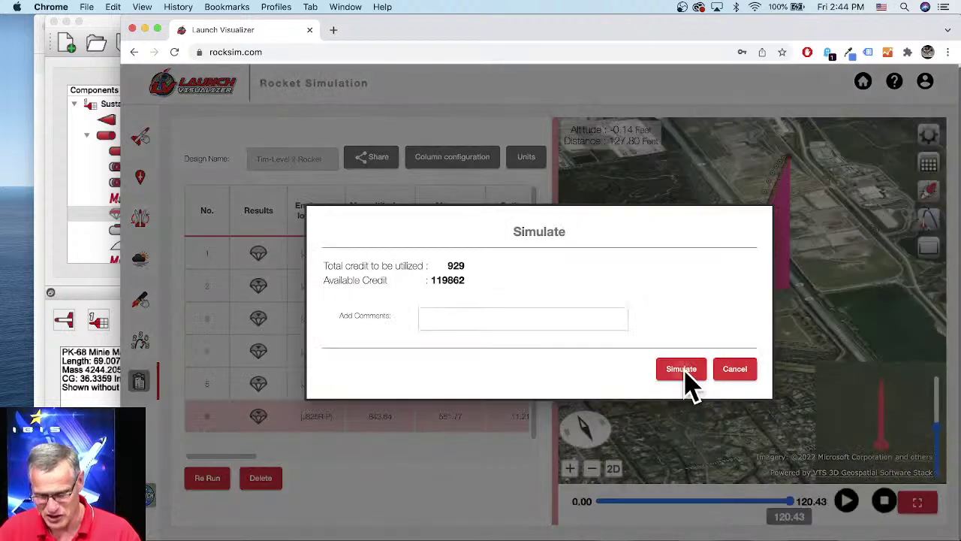
{"action": "left_click", "coordinate": [684, 372]}
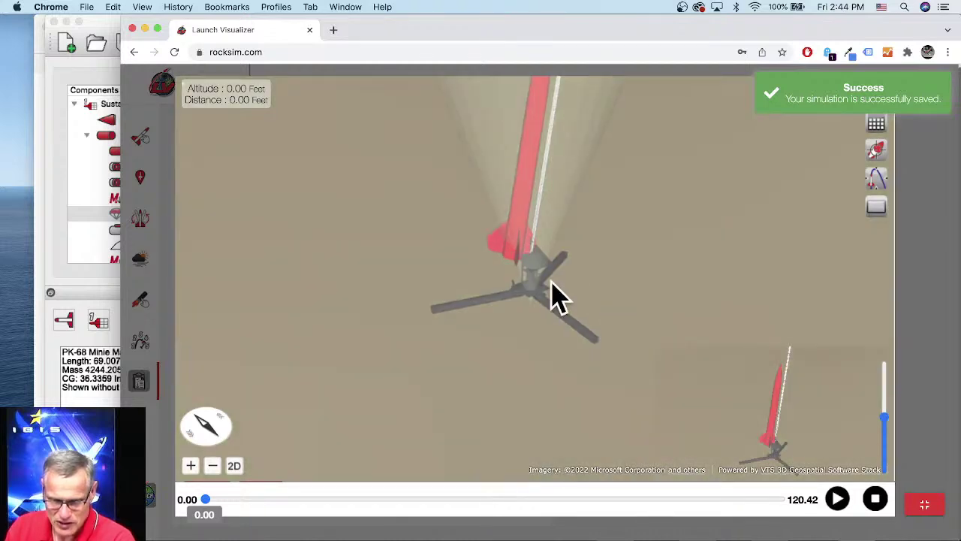
{"action": "scroll", "coordinate": [597, 322], "scroll_direction": "down", "scroll_amount": 5}
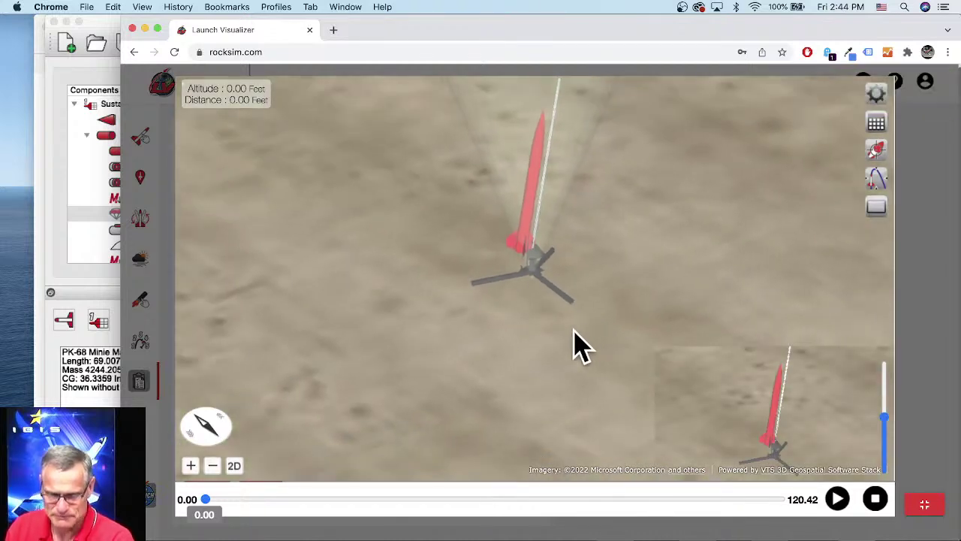
{"action": "scroll", "coordinate": [564, 341], "scroll_direction": "down", "scroll_amount": 5}
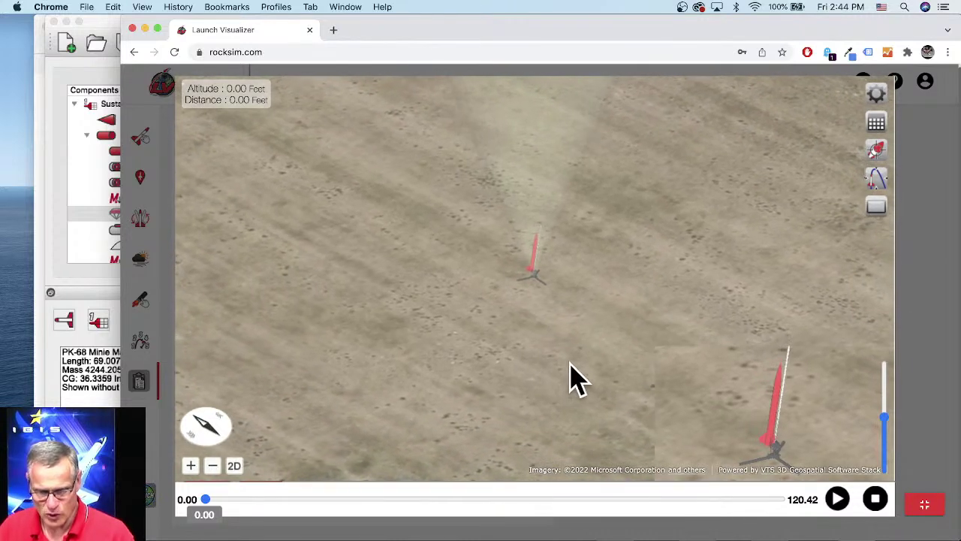
{"action": "left_click_drag", "start_coordinate": [639, 357], "coordinate": [778, 314]}
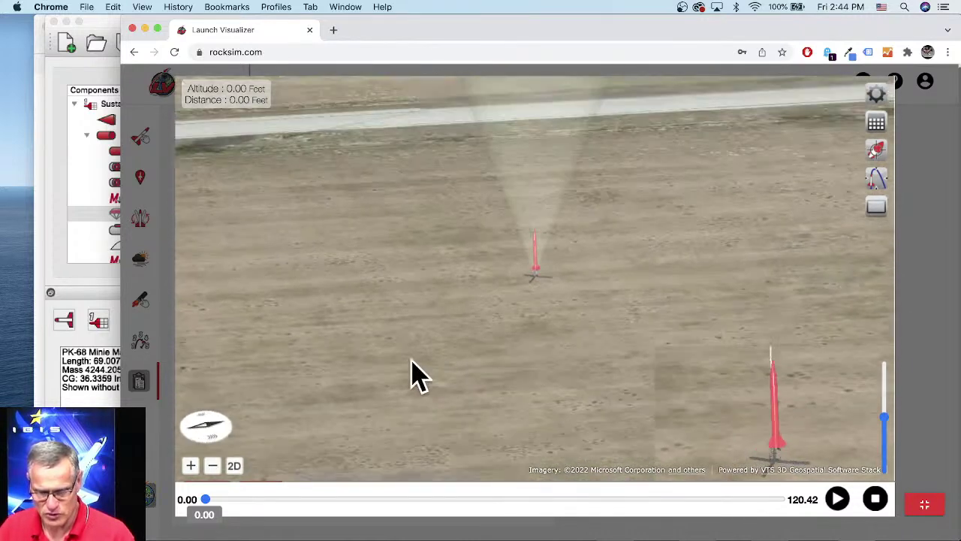
{"action": "left_click_drag", "start_coordinate": [351, 386], "coordinate": [435, 404]}
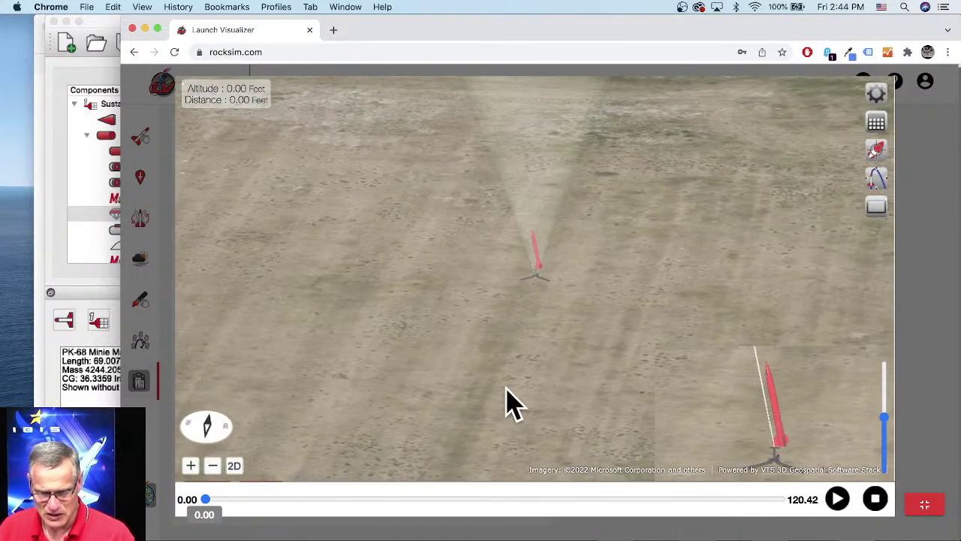
- Play the simulated flight from the launch pad and switch the camera to the close-up rocket view
{"action": "left_click", "coordinate": [838, 500]}
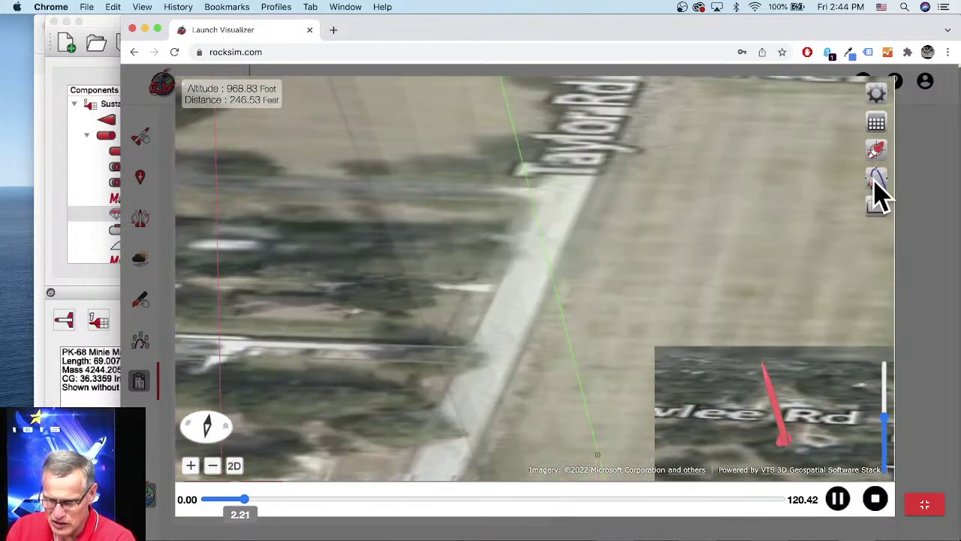
{"action": "mouse_move", "coordinate": [864, 182]}
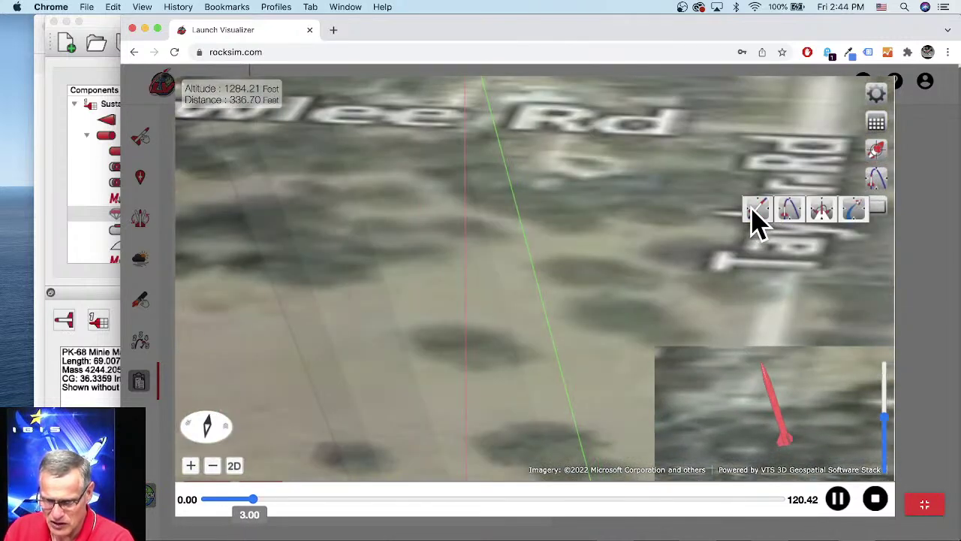
{"action": "left_click", "coordinate": [757, 214]}
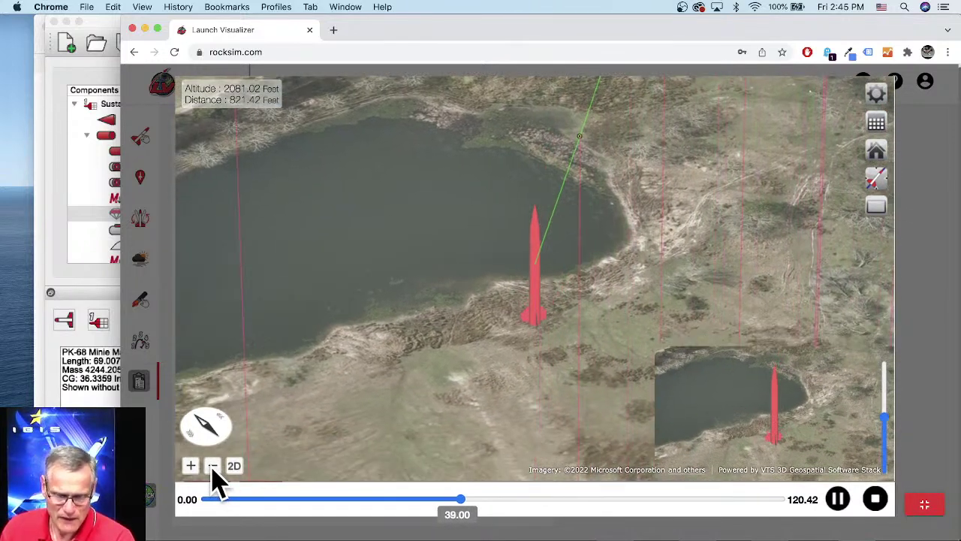
- Examine the whole flight path over the Taylor Rd area while the rocket descends under its parachute
{"action": "left_click", "coordinate": [212, 466]}
{"action": "left_click", "coordinate": [213, 466]}
{"action": "left_click", "coordinate": [212, 467]}
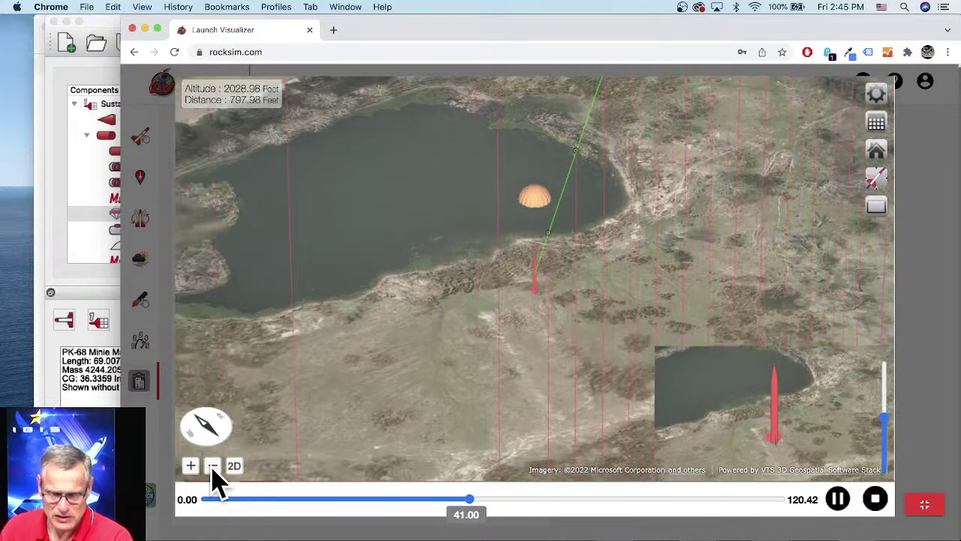
{"action": "left_click", "coordinate": [213, 466]}
{"action": "left_click", "coordinate": [212, 466]}
{"action": "left_click", "coordinate": [213, 467]}
{"action": "left_click", "coordinate": [213, 466]}
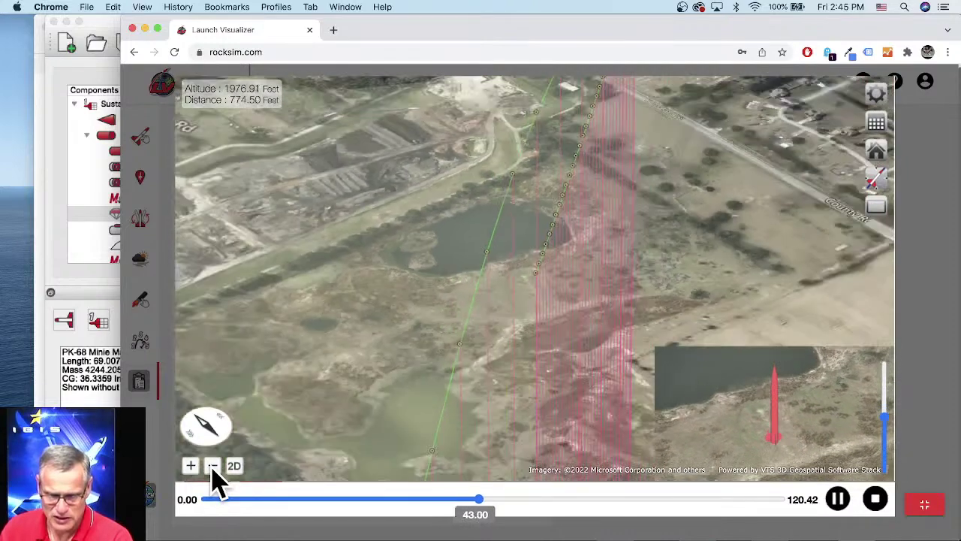
{"action": "left_click", "coordinate": [212, 467]}
{"action": "left_click", "coordinate": [213, 466]}
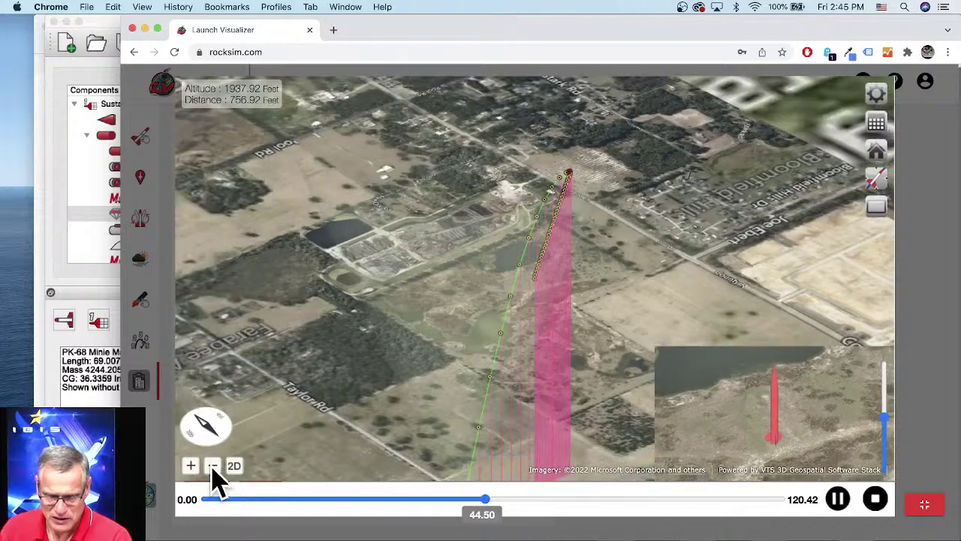
{"action": "left_click", "coordinate": [212, 466]}
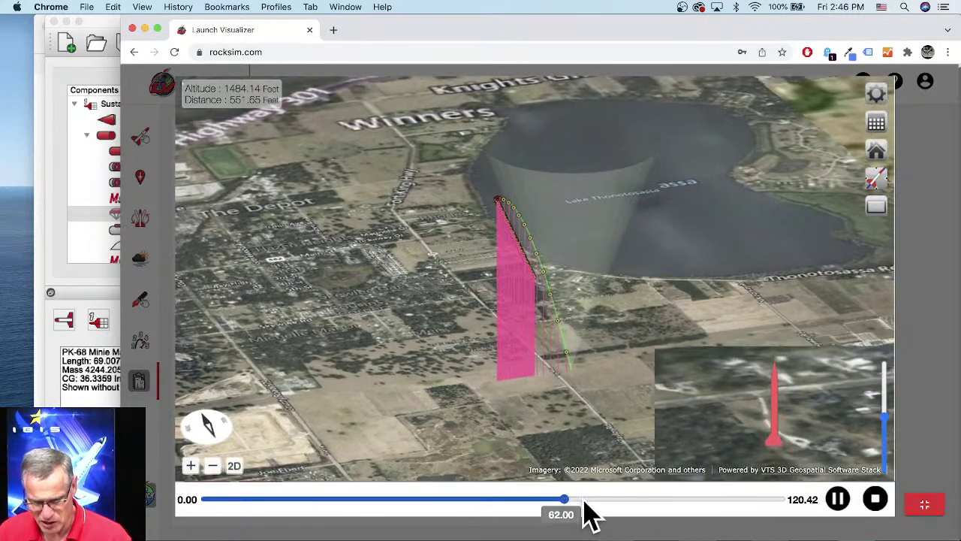
- Jump to the end of the flight at 120.42 and examine the landing point relative to the road, the fields and the lake
{"action": "left_click", "coordinate": [781, 500]}
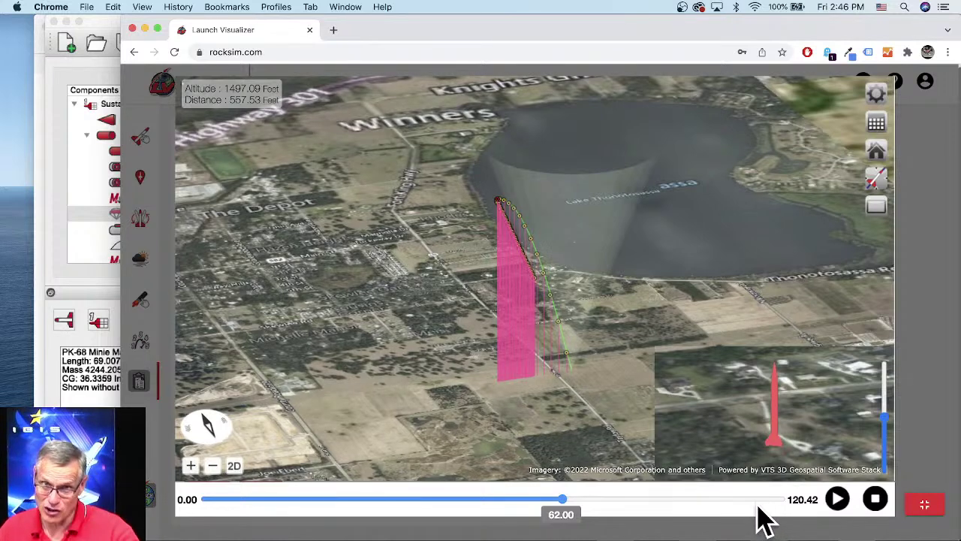
{"action": "left_click", "coordinate": [759, 507]}
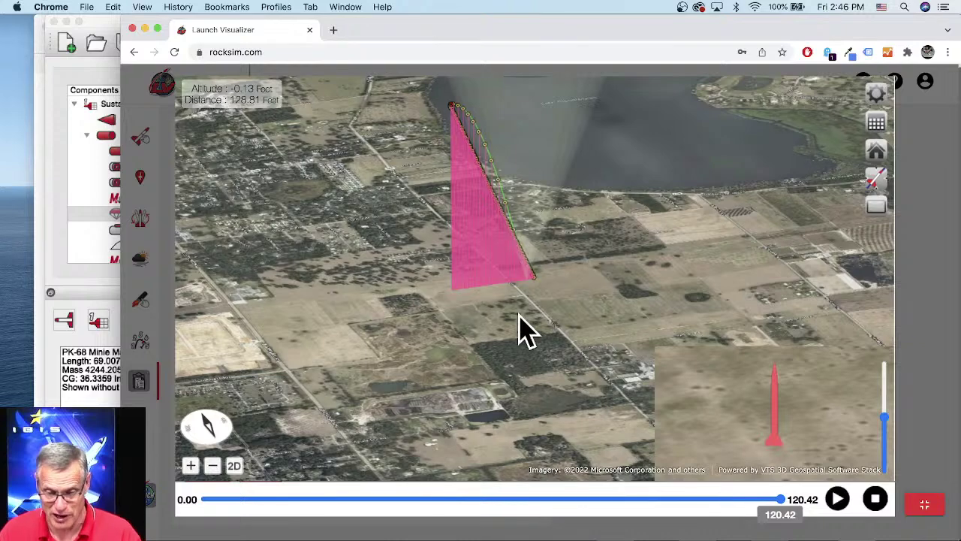
{"action": "scroll", "coordinate": [538, 273], "scroll_direction": "up", "scroll_amount": 2}
{"action": "scroll", "coordinate": [545, 304], "scroll_direction": "up", "scroll_amount": 3}
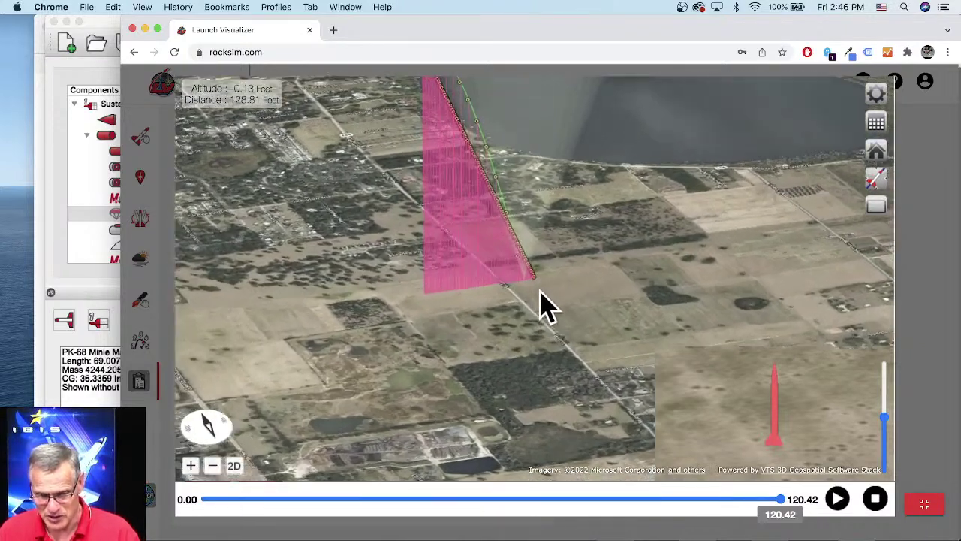
{"action": "scroll", "coordinate": [536, 292], "scroll_direction": "up", "scroll_amount": 3}
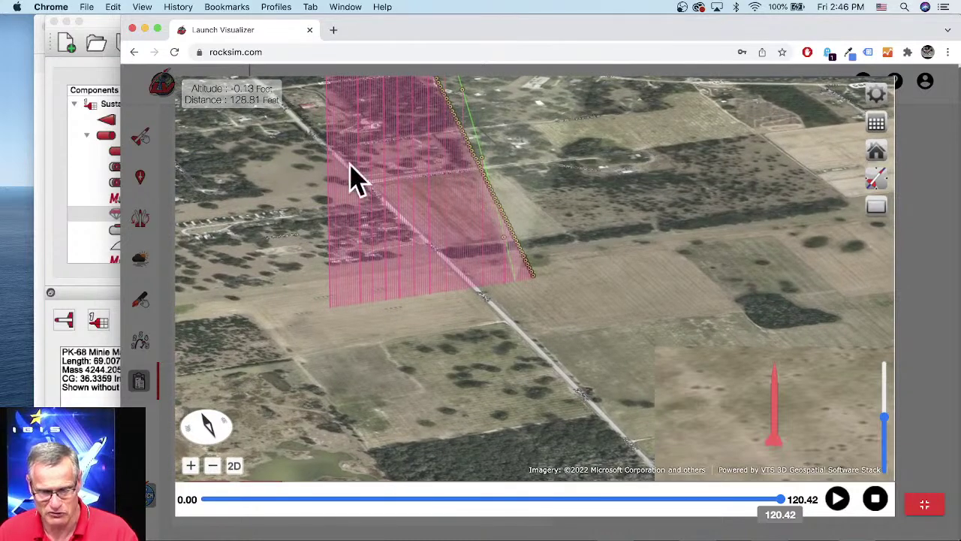
{"action": "left_click_drag", "start_coordinate": [621, 359], "coordinate": [375, 382]}
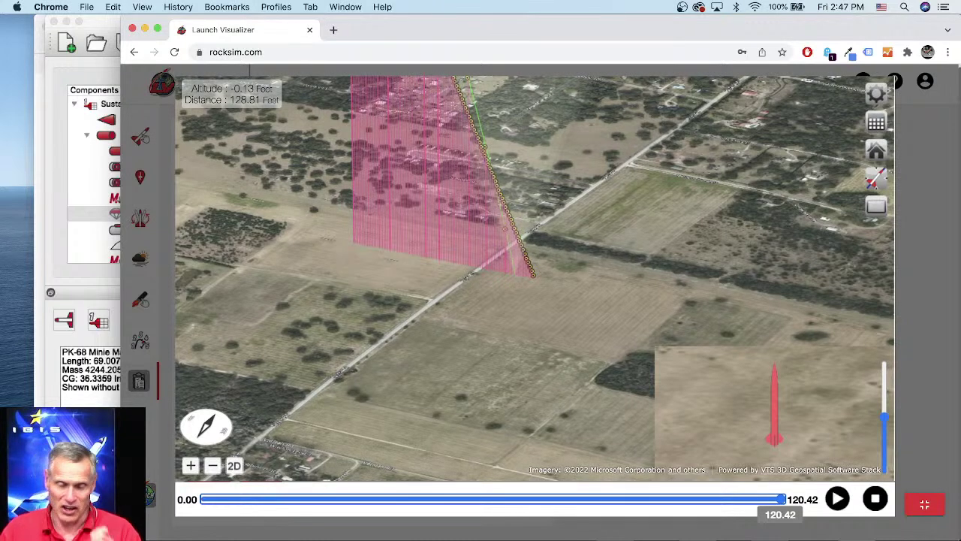
{"action": "left_click_drag", "start_coordinate": [461, 349], "coordinate": [629, 364]}
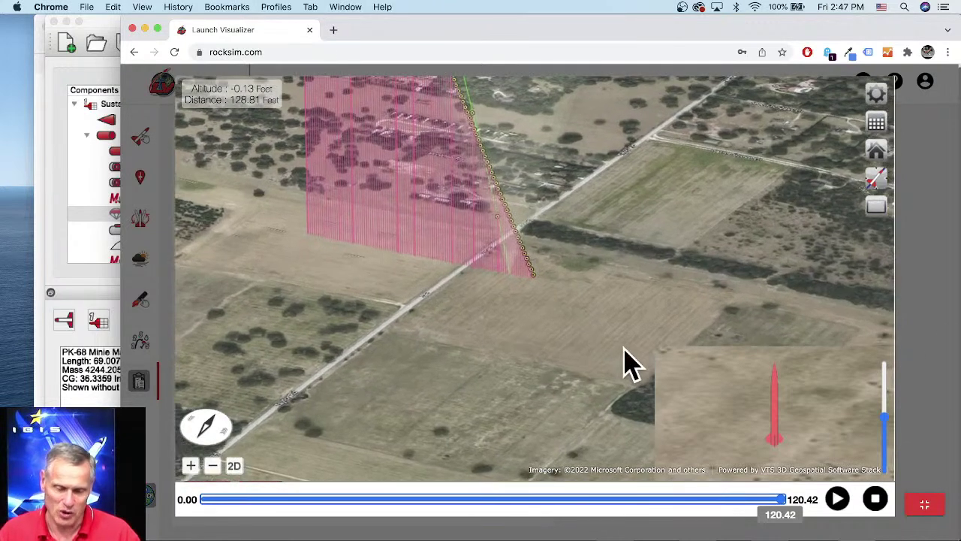
{"action": "scroll", "coordinate": [616, 349], "scroll_direction": "down", "scroll_amount": 5}
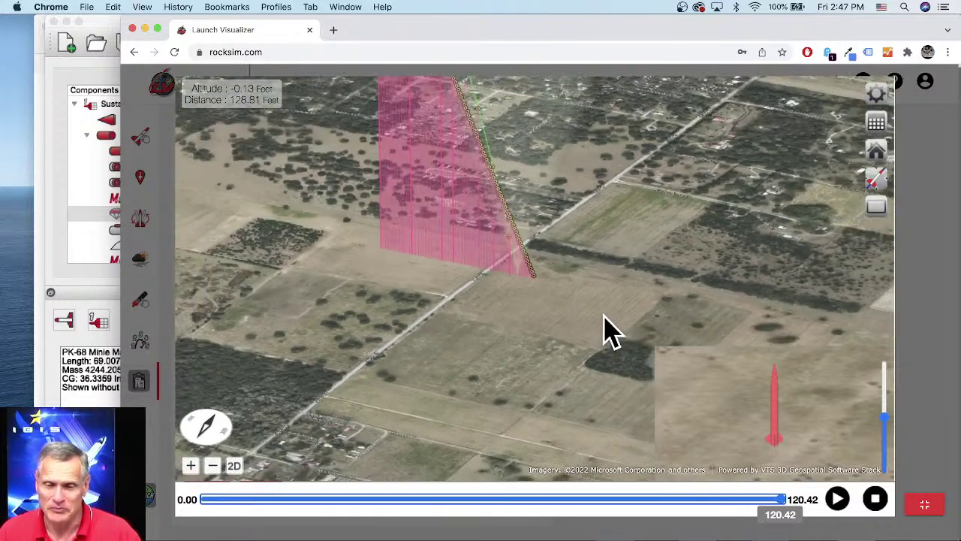
{"action": "left_click_drag", "start_coordinate": [604, 315], "coordinate": [560, 339]}
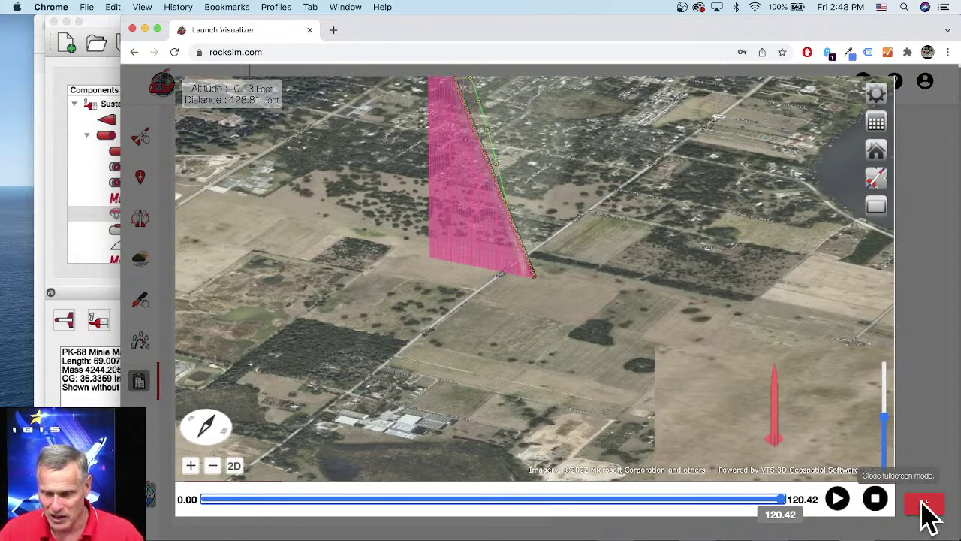
{"action": "left_click_drag", "start_coordinate": [560, 327], "coordinate": [586, 415]}
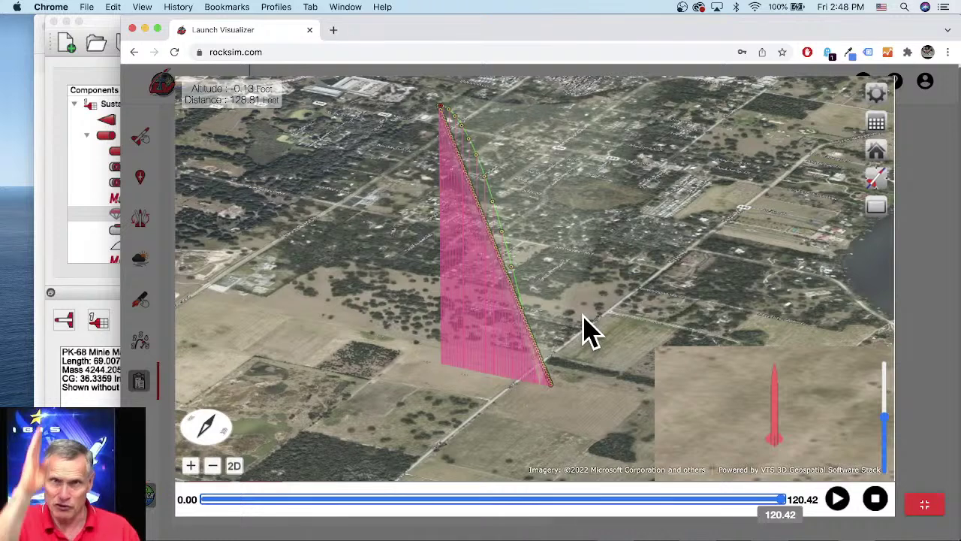
- Leave full-screen mode and sort the simulation results by velocity at deployment in ascending order to review deployment speed and weathercocking
{"action": "left_click", "coordinate": [923, 513]}
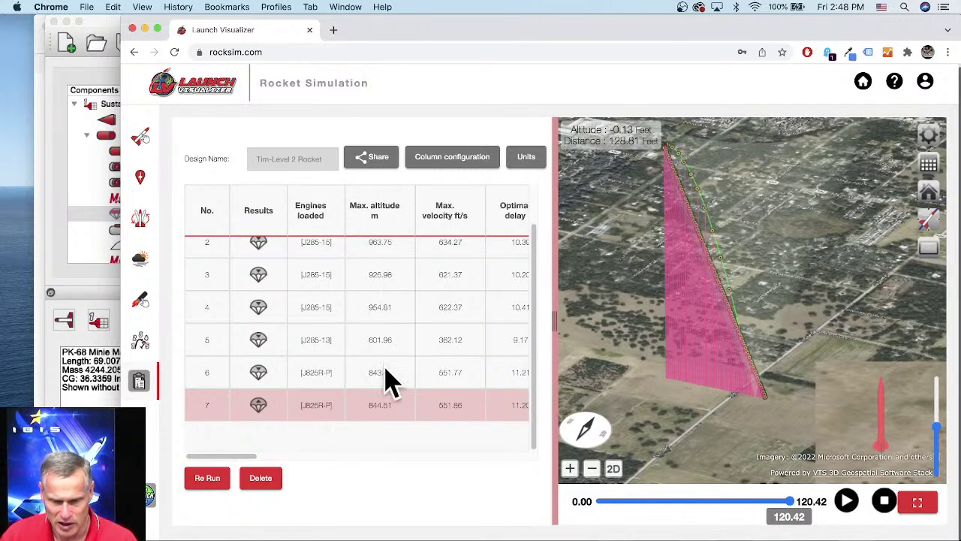
{"action": "left_click_drag", "start_coordinate": [245, 456], "coordinate": [325, 457]}
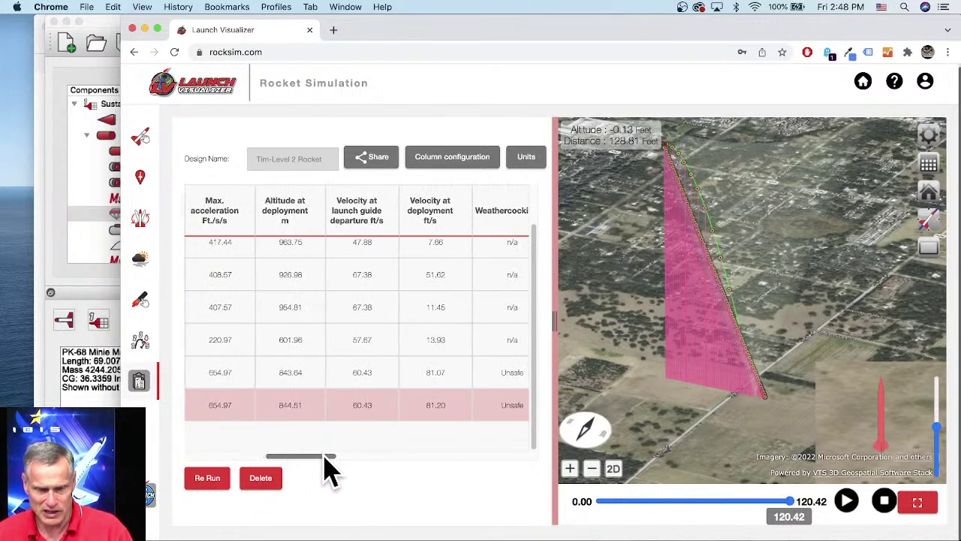
{"action": "left_click", "coordinate": [439, 221]}
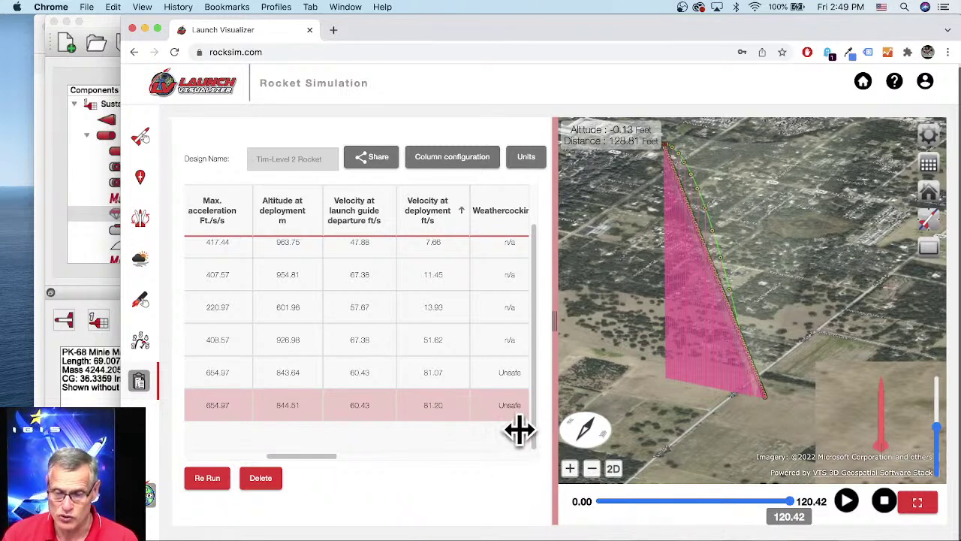
- Set the launch angle from vertical to 0 degrees and run a new simulation without comments
{"action": "left_click", "coordinate": [143, 220]}
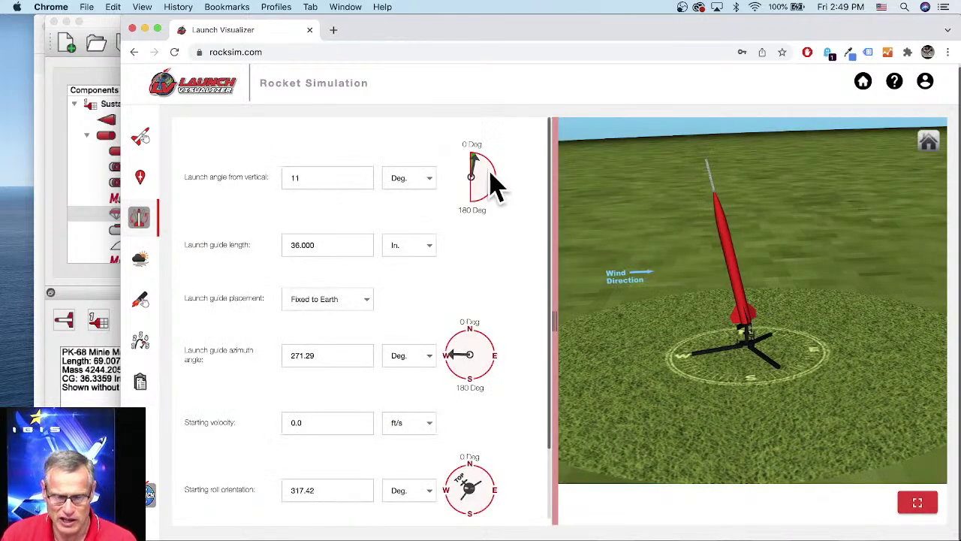
{"action": "left_click_drag", "start_coordinate": [474, 159], "coordinate": [467, 157]}
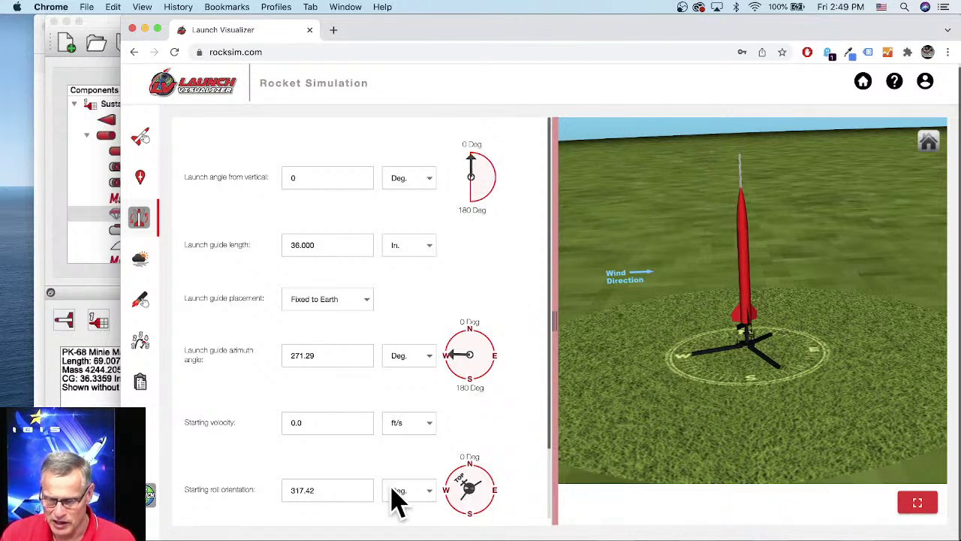
{"action": "left_click", "coordinate": [149, 498]}
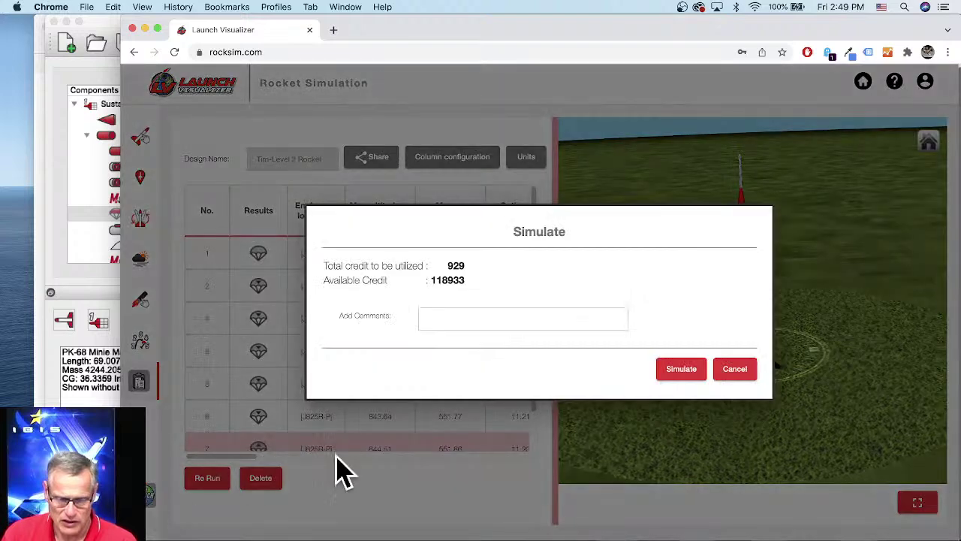
{"action": "left_click", "coordinate": [681, 370]}
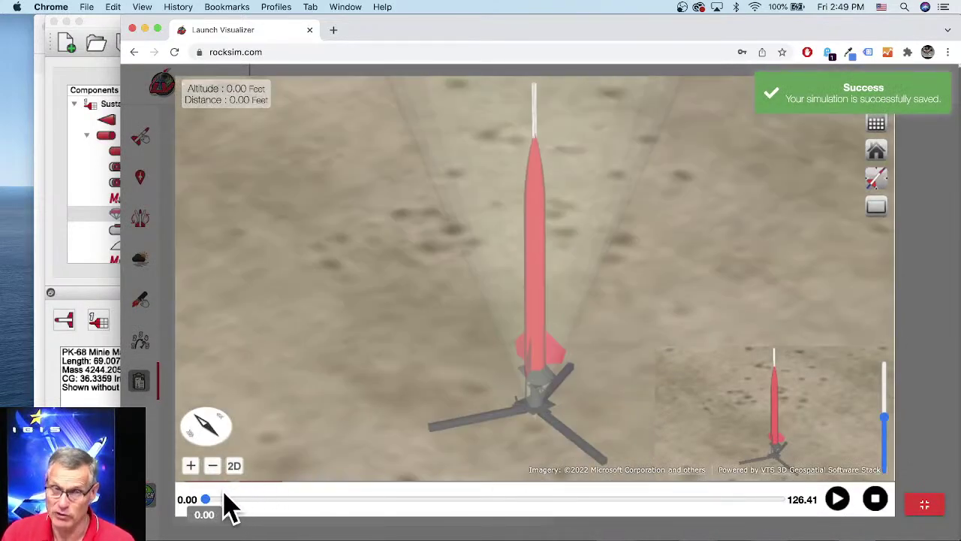
- Play the new flight up to 4.90, leave full-screen mode, and review the run's deployment velocity and weathercocking in the results table
{"action": "left_click", "coordinate": [842, 502]}
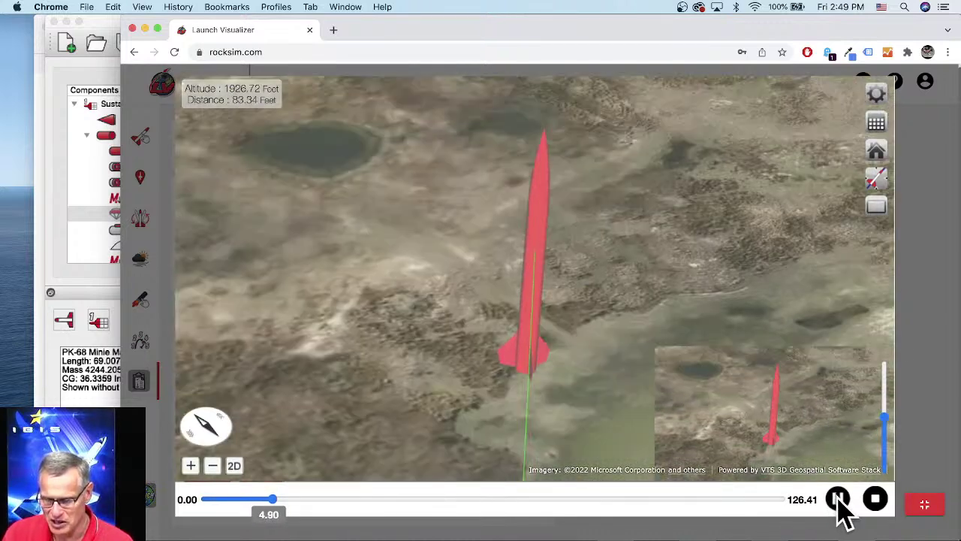
{"action": "left_click", "coordinate": [837, 500]}
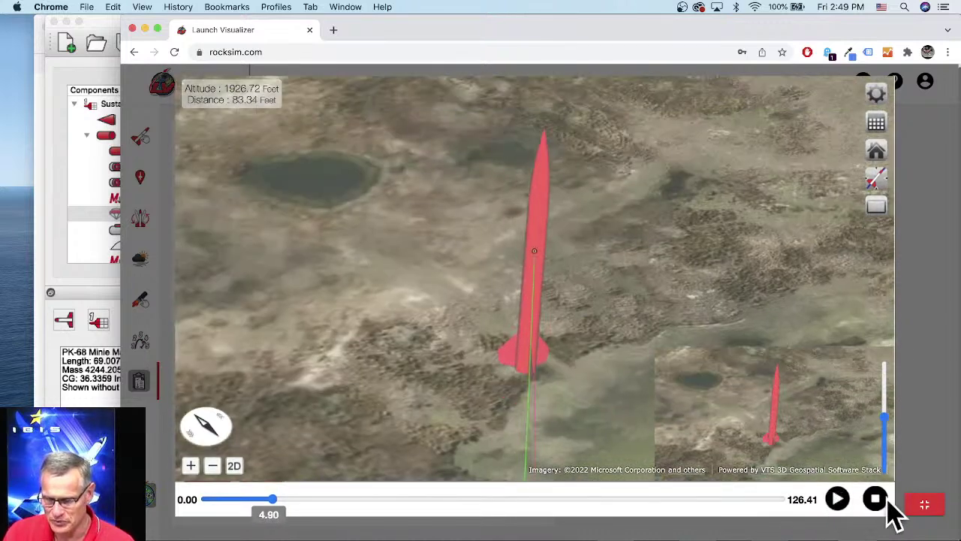
{"action": "left_click", "coordinate": [927, 514]}
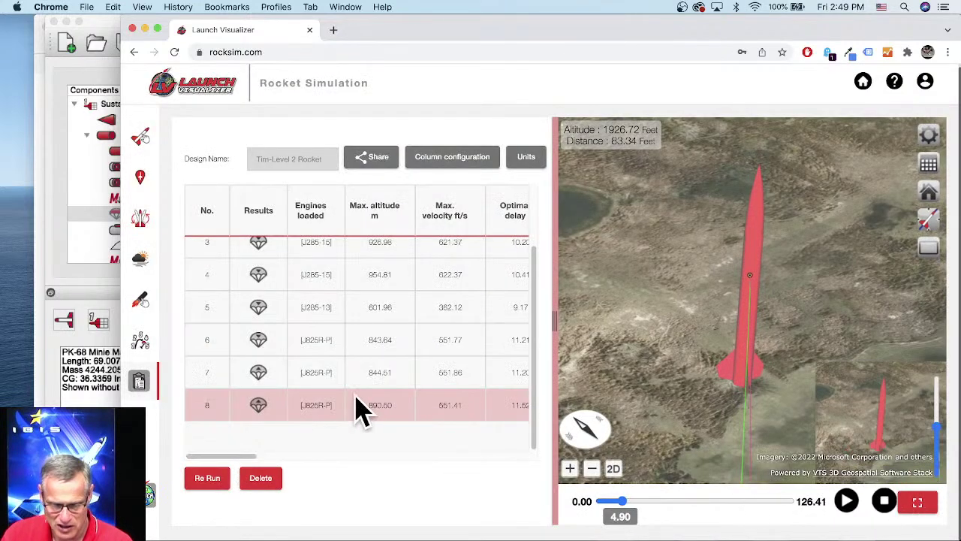
{"action": "left_click_drag", "start_coordinate": [243, 456], "coordinate": [337, 467]}
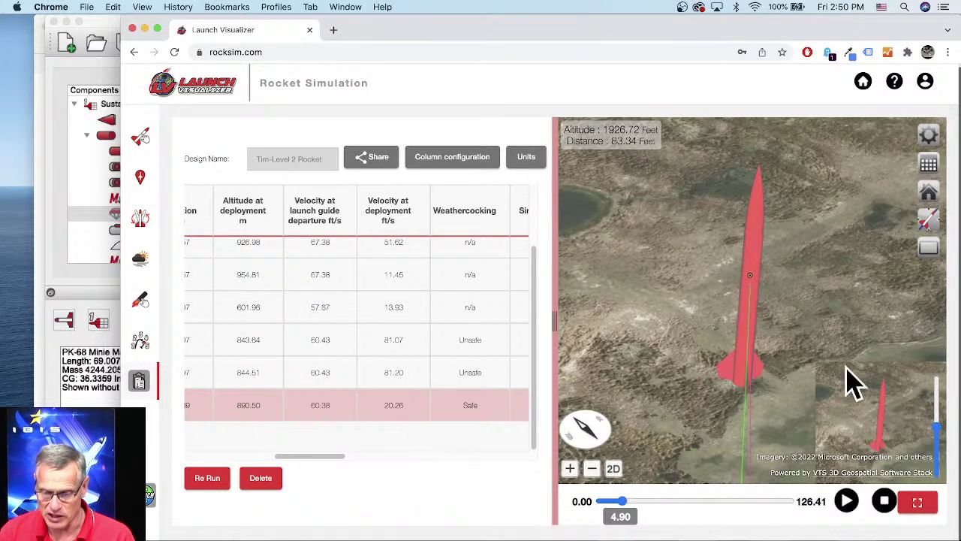
- Switch the camera to the flight-path view and play the new flight past apogee, pausing at 15.00
{"action": "left_click", "coordinate": [930, 223]}
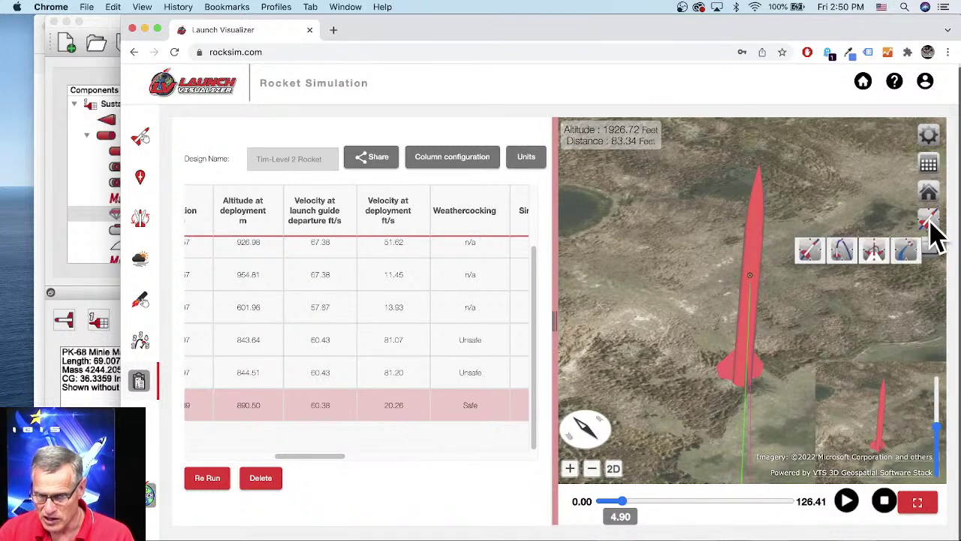
{"action": "left_click", "coordinate": [845, 254]}
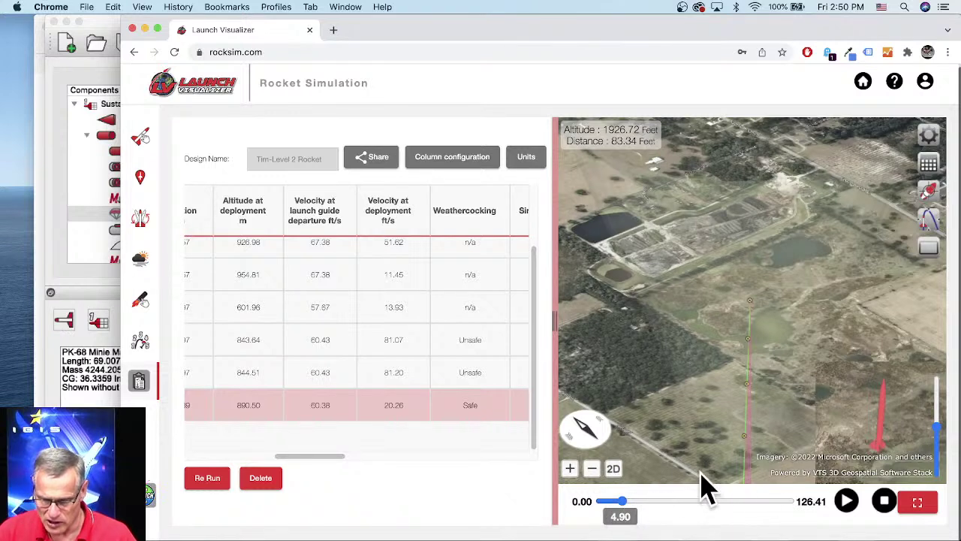
{"action": "left_click", "coordinate": [570, 469]}
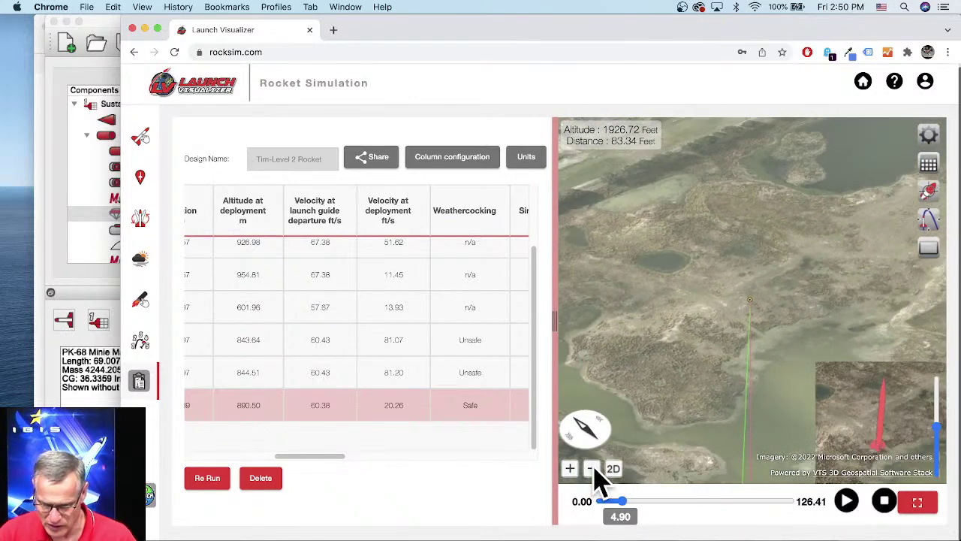
{"action": "left_click", "coordinate": [847, 501]}
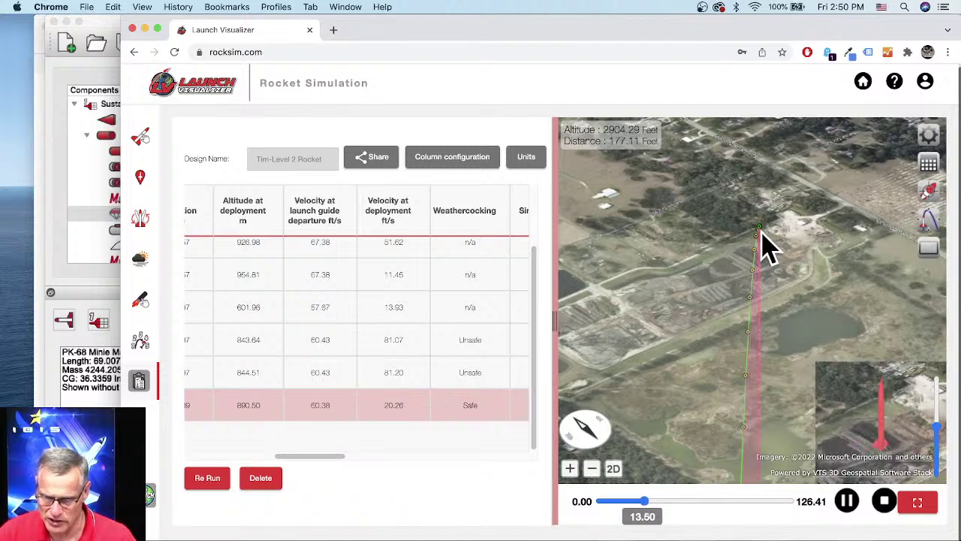
{"action": "left_click", "coordinate": [846, 501]}
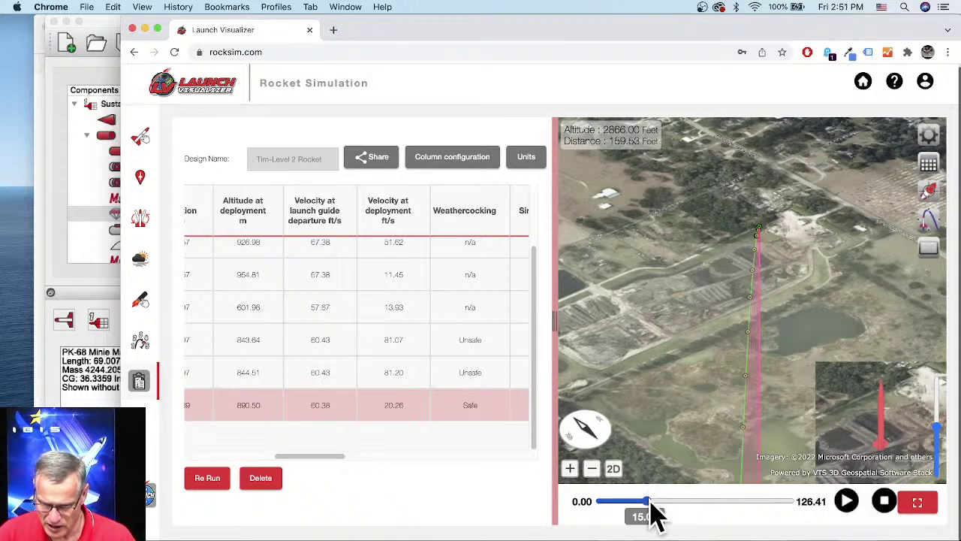
- Step the flight back to 14.51 and on to 11.06, examining the flight path around apogee and parachute deployment up close
{"action": "scroll", "coordinate": [769, 307], "scroll_direction": "up", "scroll_amount": 5}
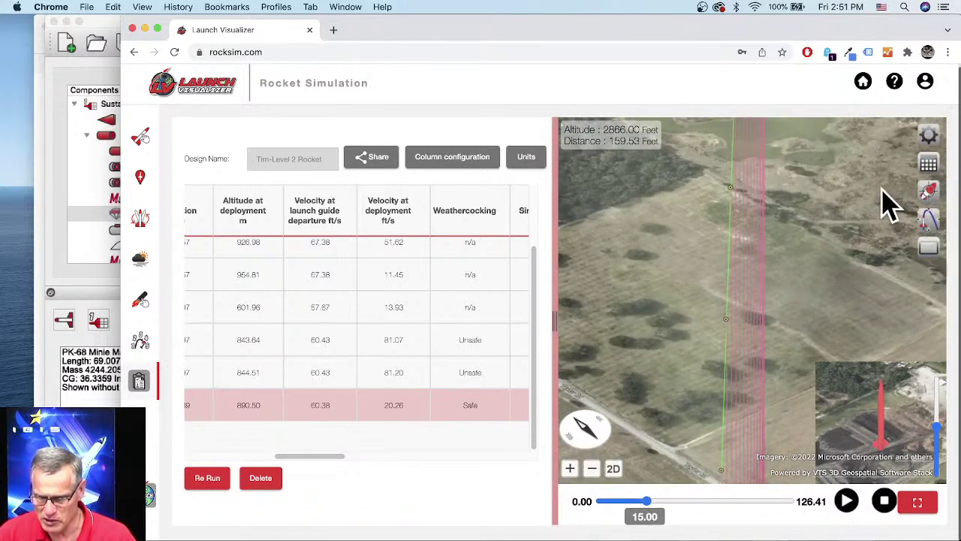
{"action": "left_click", "coordinate": [928, 192]}
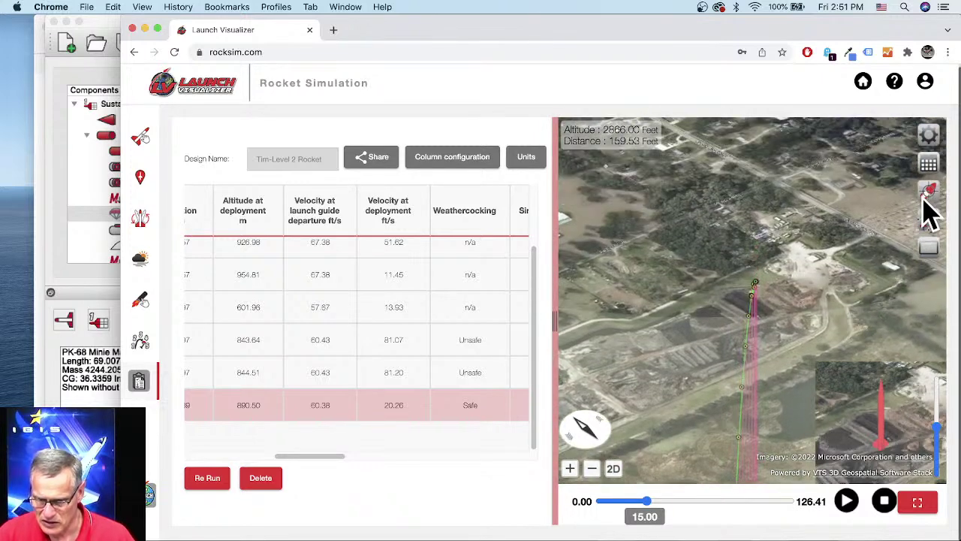
{"action": "left_click", "coordinate": [571, 469]}
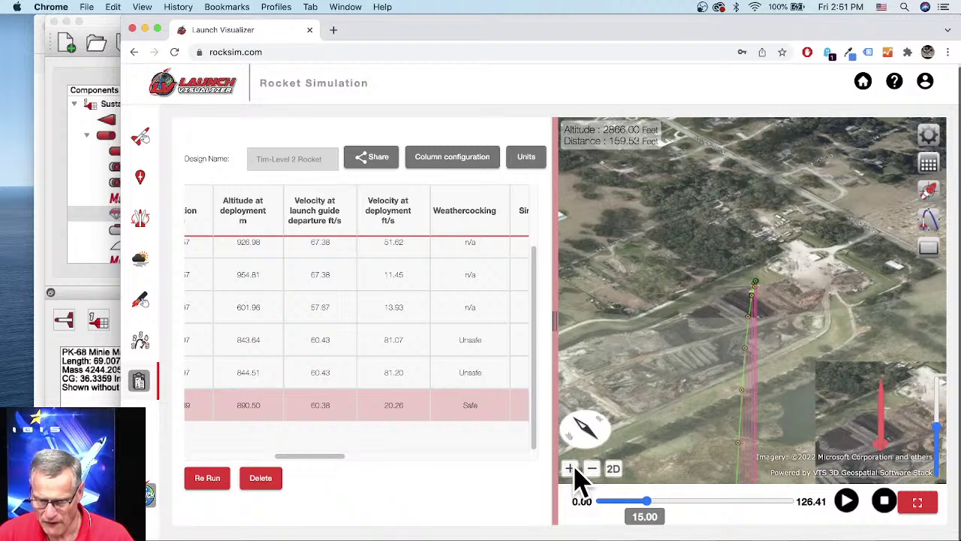
{"action": "scroll", "coordinate": [793, 323], "scroll_direction": "up", "scroll_amount": 5}
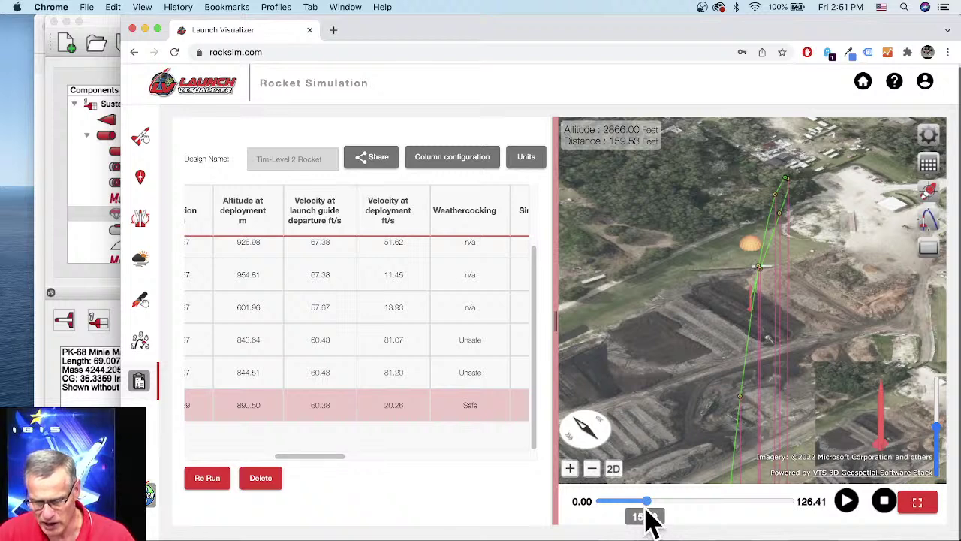
{"action": "left_click_drag", "start_coordinate": [653, 504], "coordinate": [651, 504]}
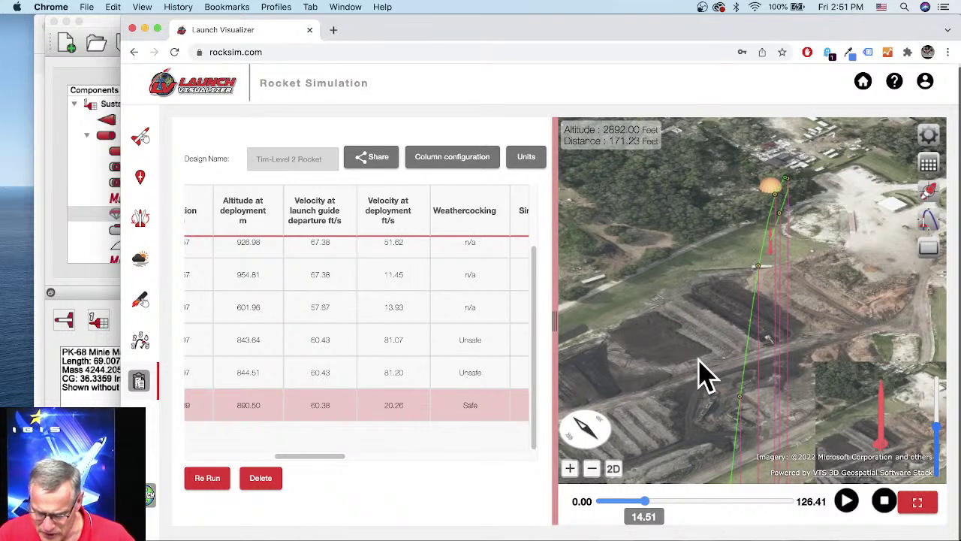
{"action": "key", "text": "Left"}
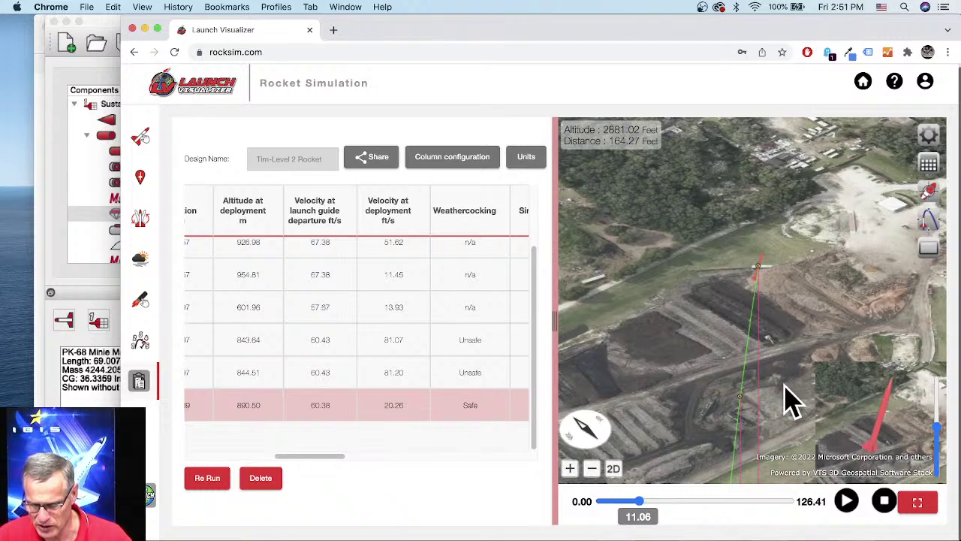
{"action": "left_click_drag", "start_coordinate": [777, 393], "coordinate": [770, 346]}
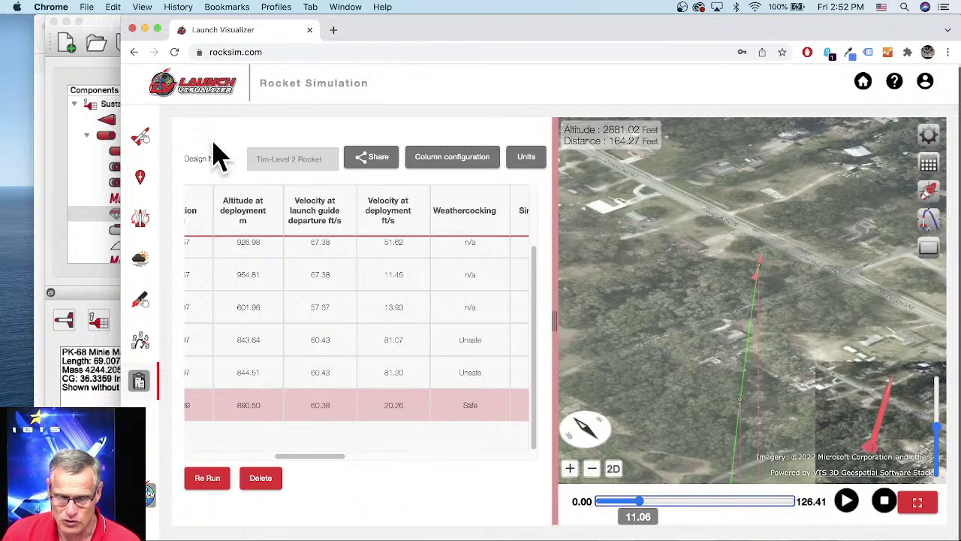
- Close the Launch Visualizer window, switch to RockSim, and browse to the Estes Designs folder to open a design
{"action": "left_click", "coordinate": [132, 29]}
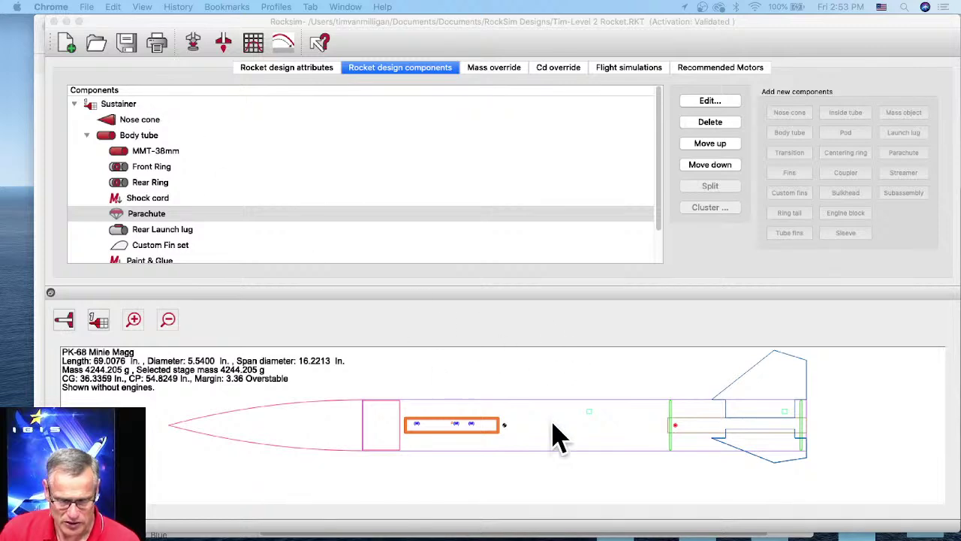
{"action": "left_click", "coordinate": [96, 56]}
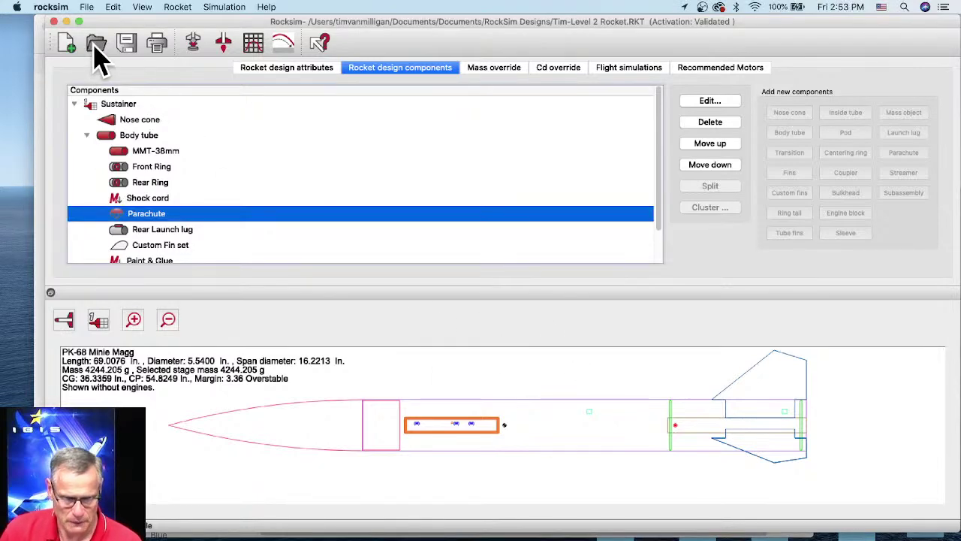
{"action": "left_click", "coordinate": [96, 57]}
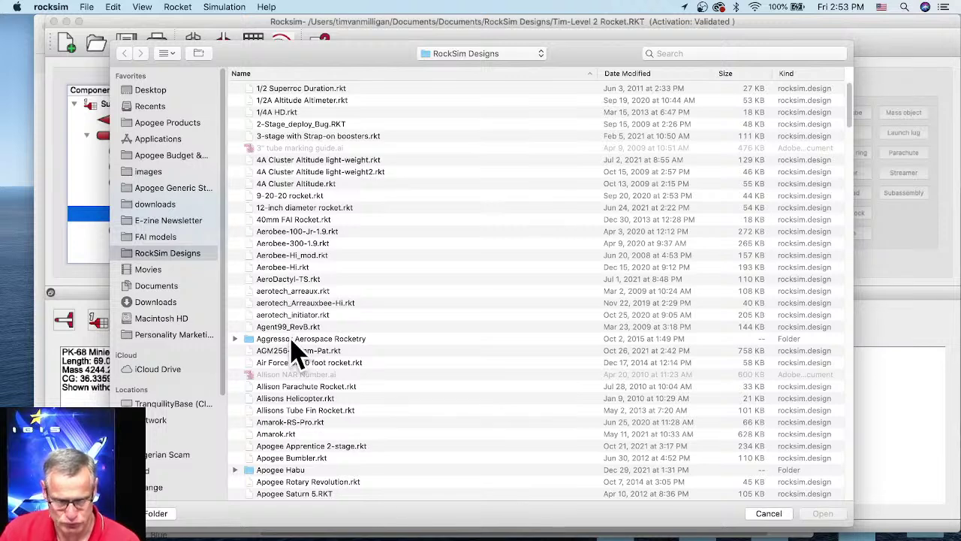
{"action": "scroll", "coordinate": [293, 408], "scroll_direction": "down", "scroll_amount": 1}
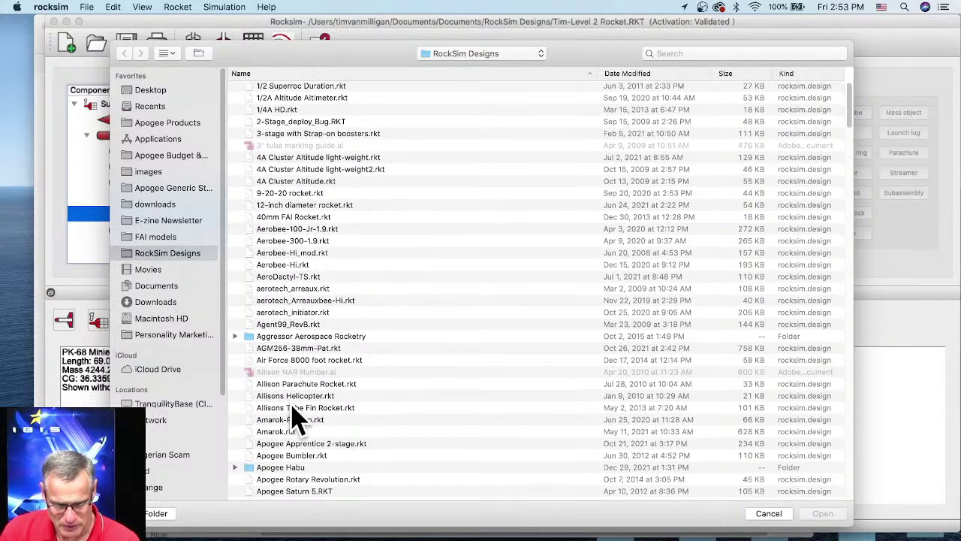
{"action": "scroll", "coordinate": [297, 420], "scroll_direction": "down", "scroll_amount": 2}
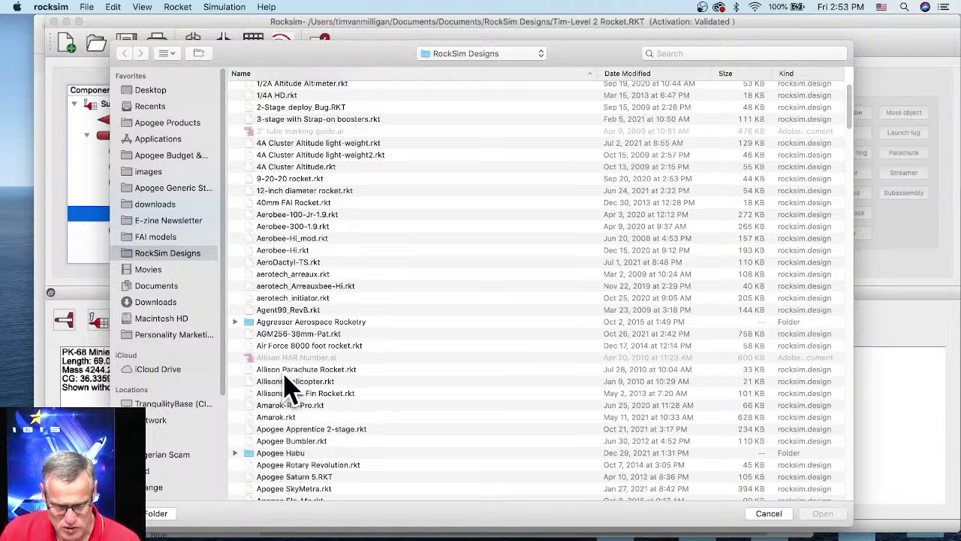
{"action": "scroll", "coordinate": [307, 350], "scroll_direction": "down", "scroll_amount": 3}
{"action": "scroll", "coordinate": [307, 346], "scroll_direction": "down", "scroll_amount": 15}
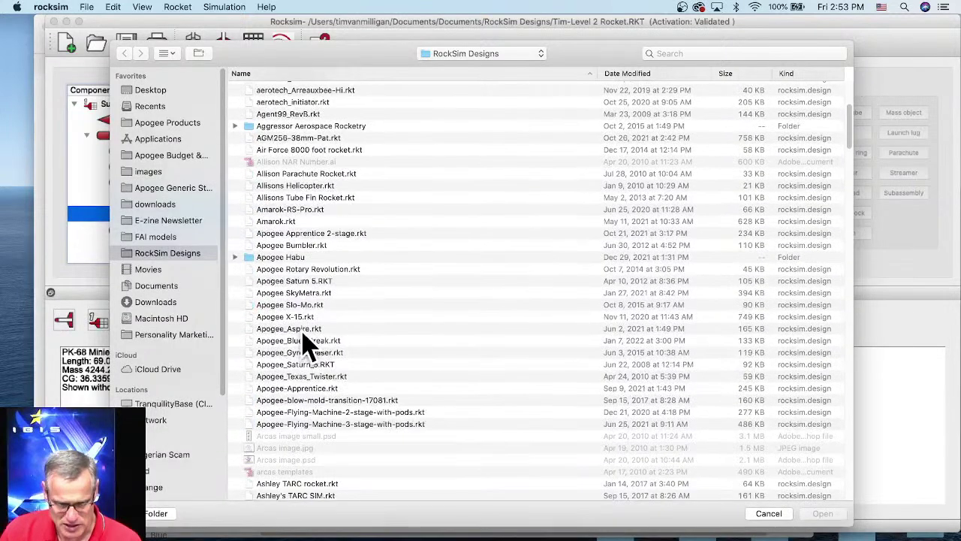
{"action": "scroll", "coordinate": [308, 347], "scroll_direction": "down", "scroll_amount": 10}
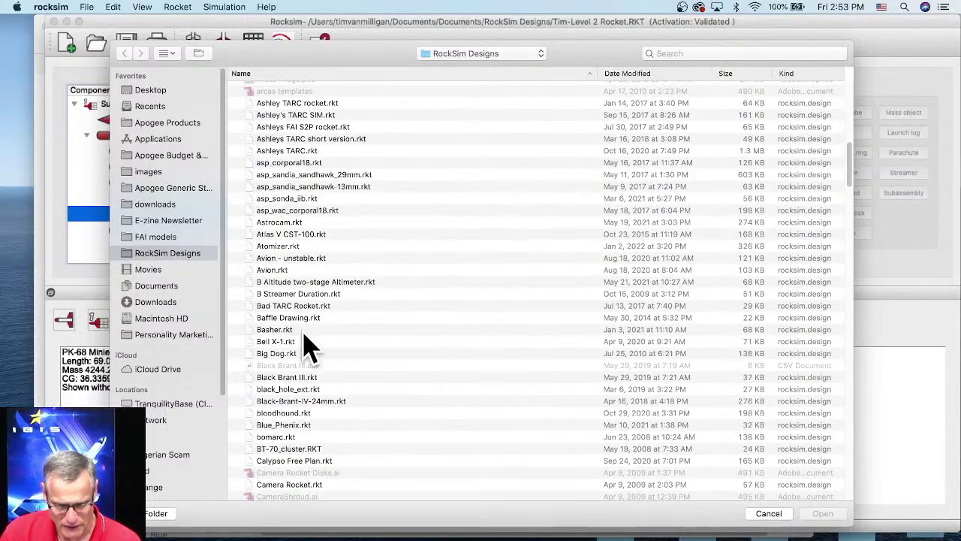
{"action": "scroll", "coordinate": [306, 347], "scroll_direction": "down", "scroll_amount": 8}
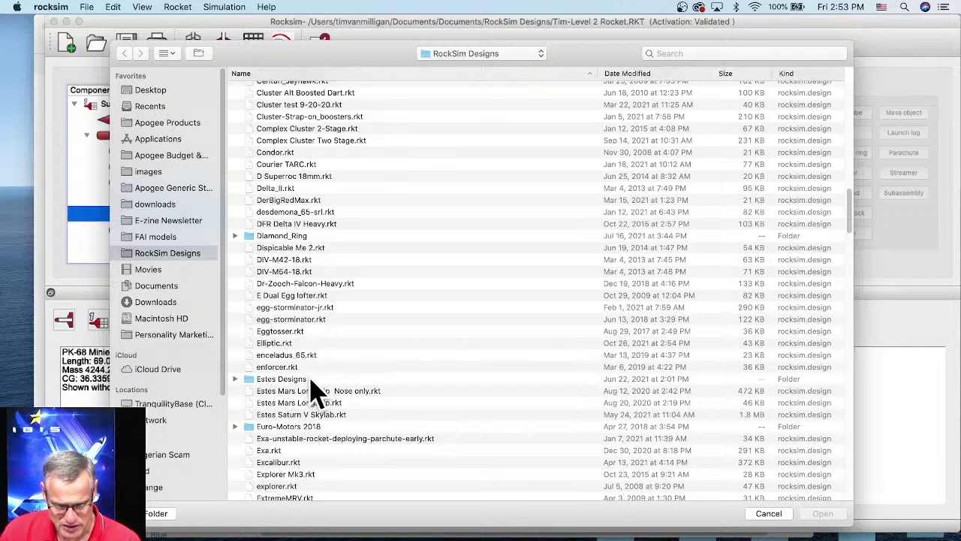
{"action": "left_click", "coordinate": [274, 382]}
{"action": "double_click", "coordinate": [274, 382]}
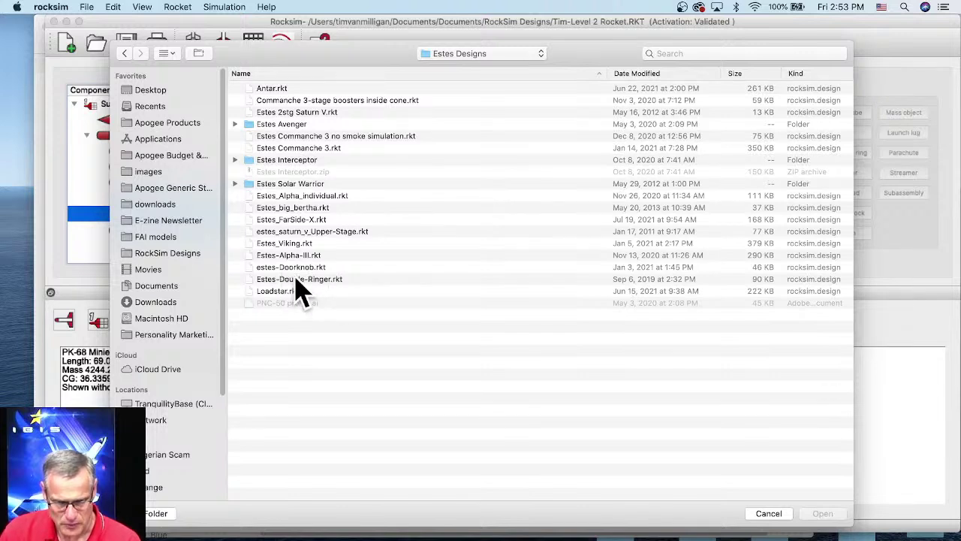
- Open Estes_big_bertha.rkt without saving changes to the current design, and show the rocket in the 2D side view
{"action": "left_click", "coordinate": [293, 207]}
{"action": "left_click", "coordinate": [823, 514]}
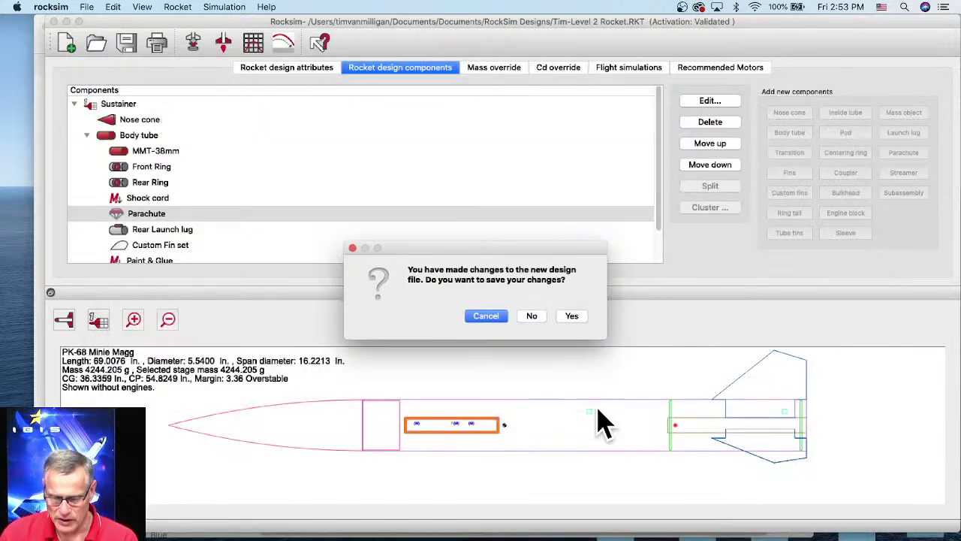
{"action": "left_click", "coordinate": [530, 317]}
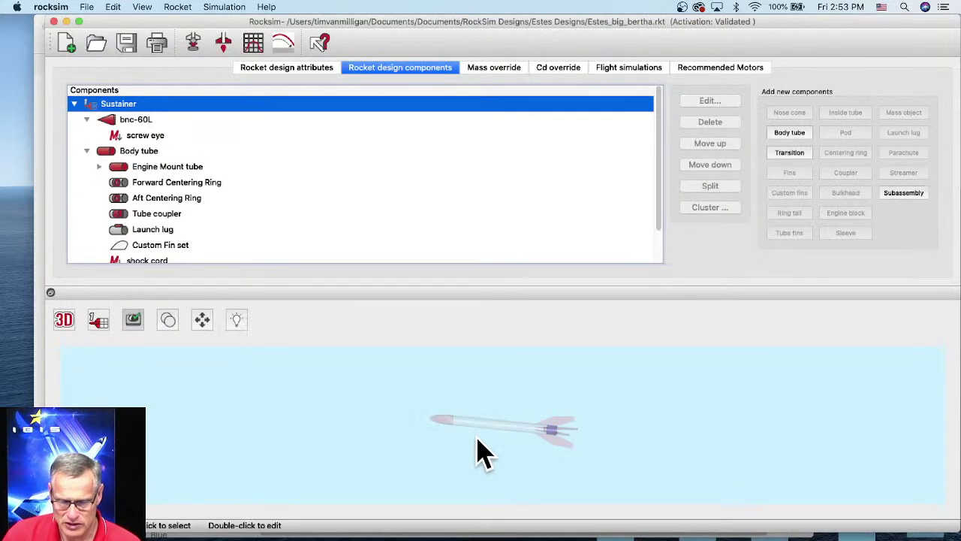
{"action": "left_click", "coordinate": [64, 322]}
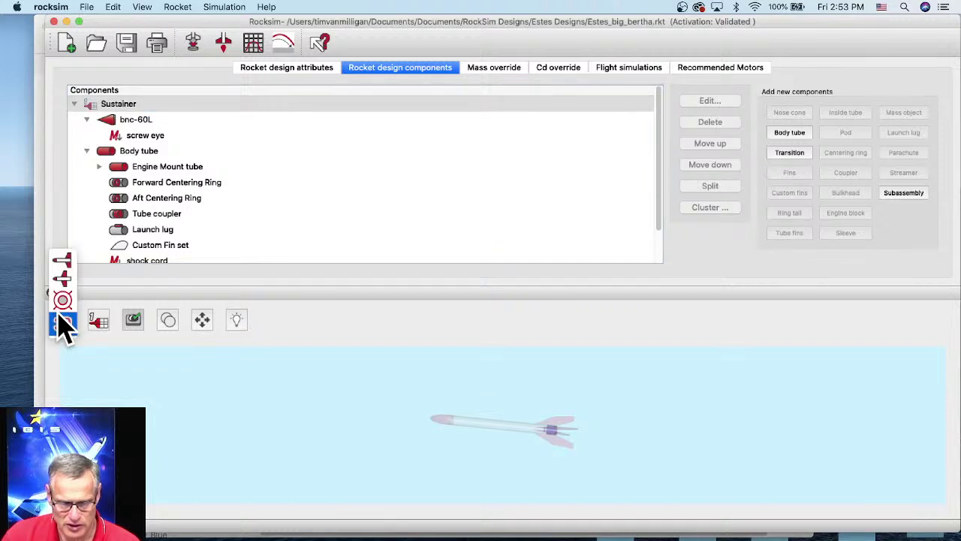
{"action": "left_click", "coordinate": [63, 263]}
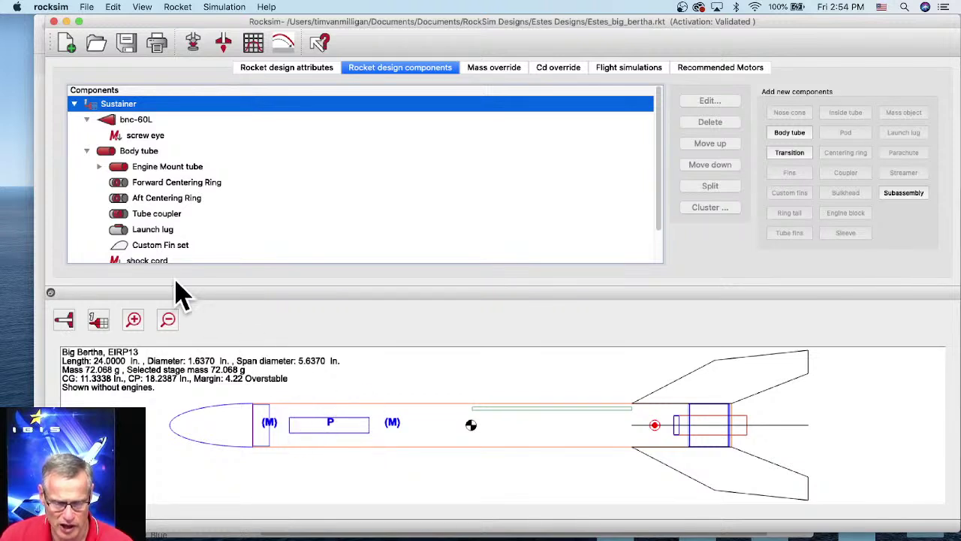
- Add a fin set to the body tube without choosing a database part, and preview it in the side view
{"action": "left_click", "coordinate": [346, 409]}
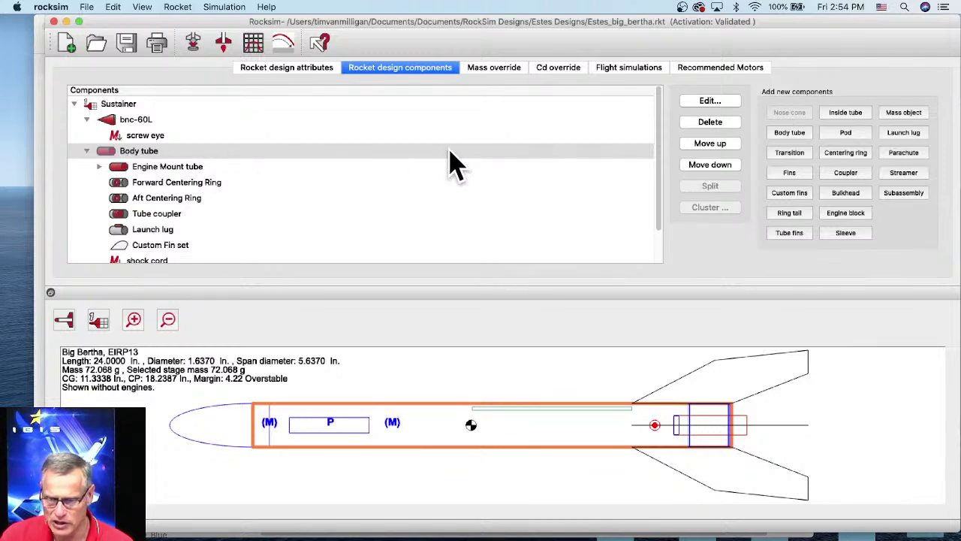
{"action": "left_click", "coordinate": [789, 174]}
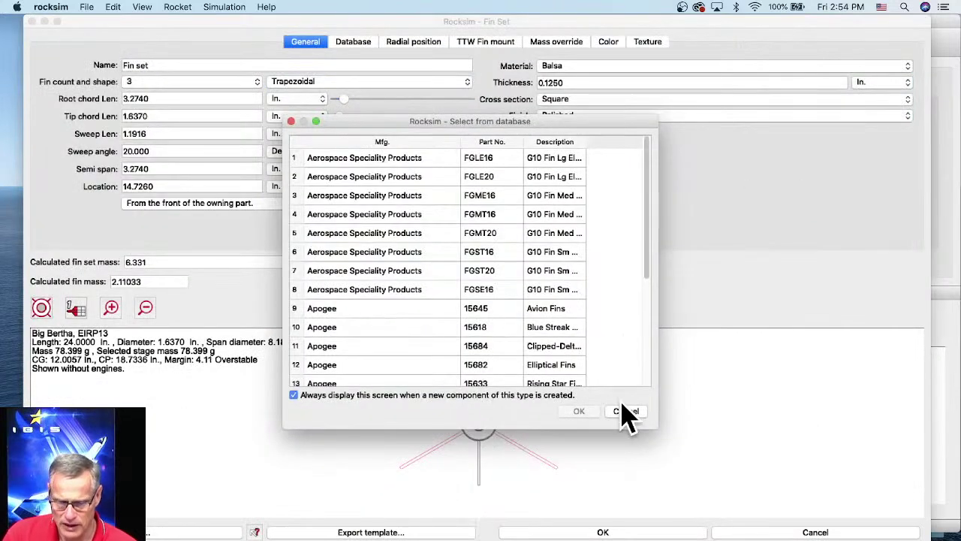
{"action": "left_click", "coordinate": [628, 414]}
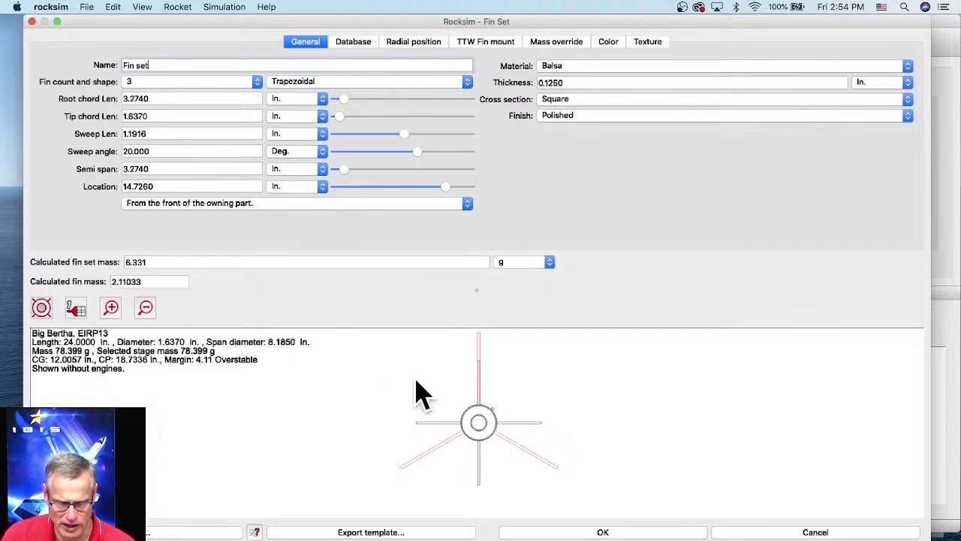
{"action": "left_click", "coordinate": [42, 308]}
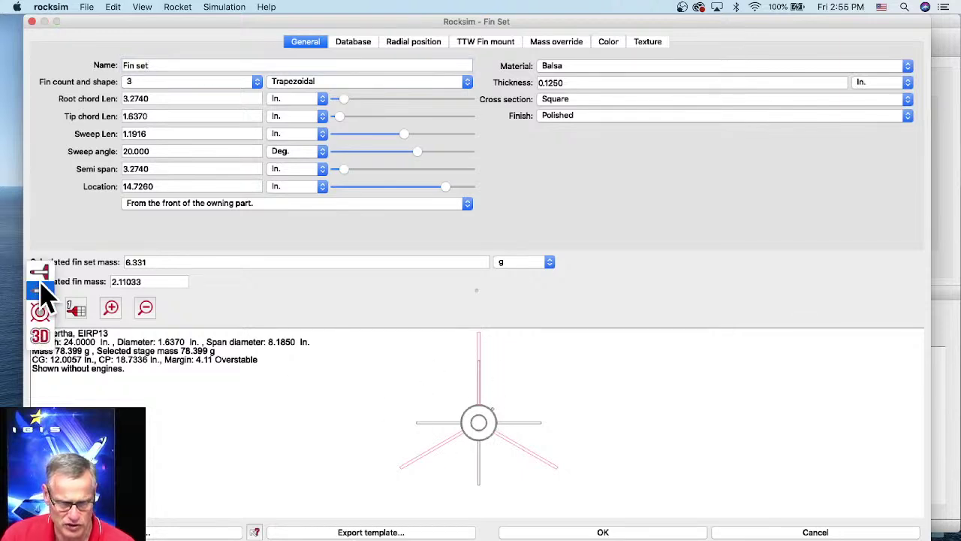
{"action": "left_click", "coordinate": [40, 276]}
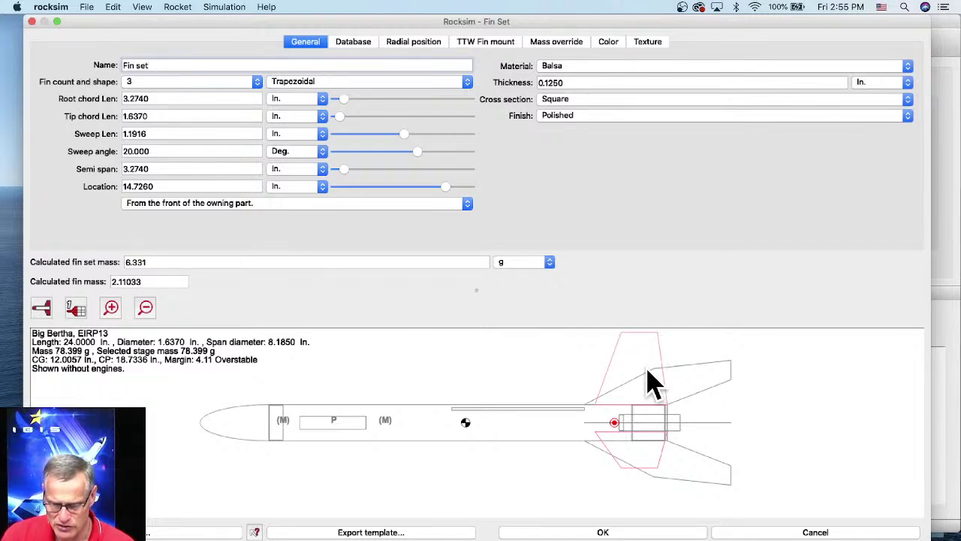
- Set the new fin set to 1 fin and move its location to 0 in. from the front of the body tube
{"action": "left_click", "coordinate": [135, 81]}
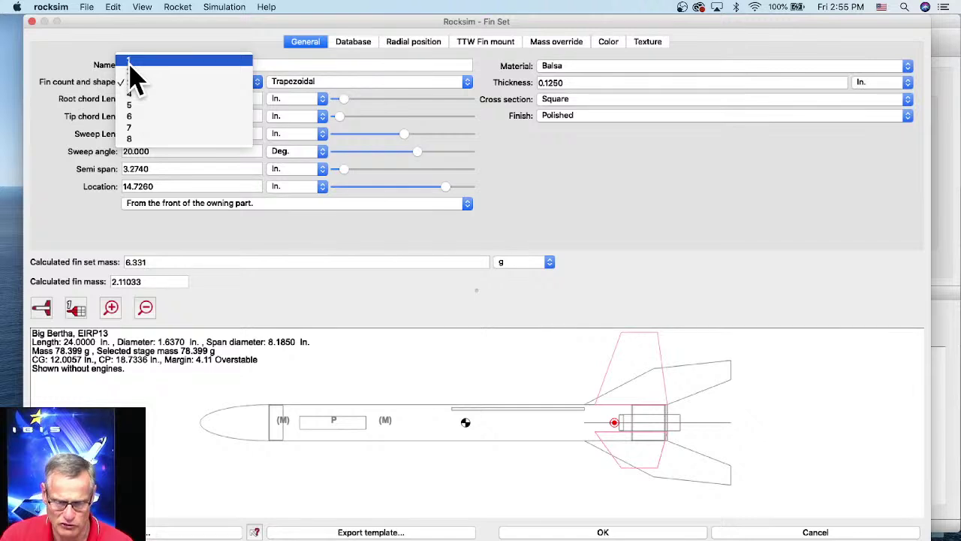
{"action": "left_click", "coordinate": [129, 61]}
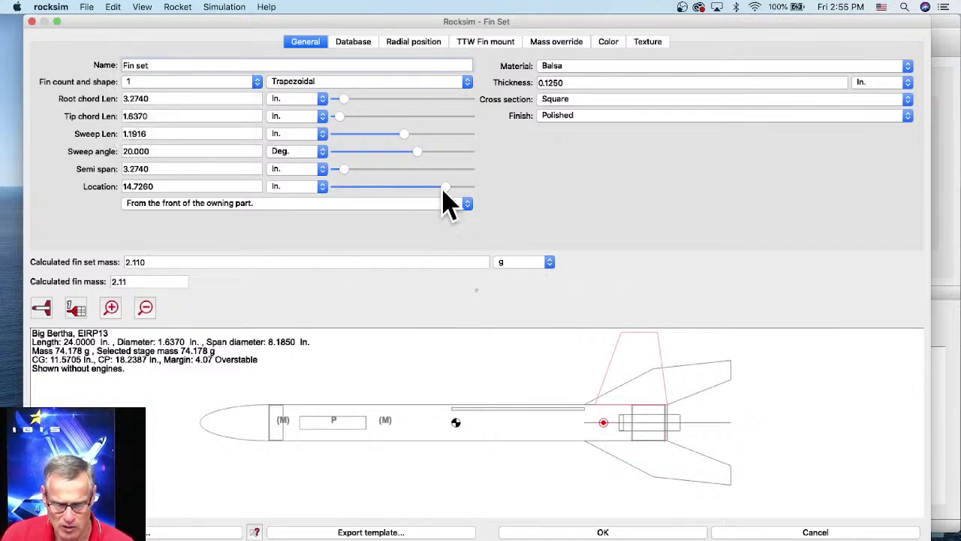
{"action": "left_click_drag", "start_coordinate": [446, 188], "coordinate": [335, 180]}
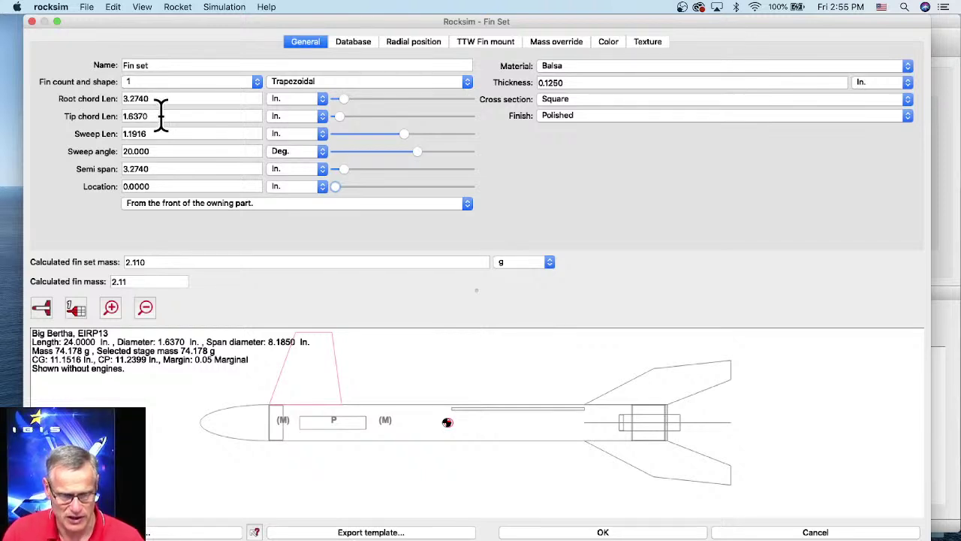
- Set both the root chord length and the tip chord length of the fin to 2 in
{"action": "left_click_drag", "start_coordinate": [156, 99], "coordinate": [117, 100]}
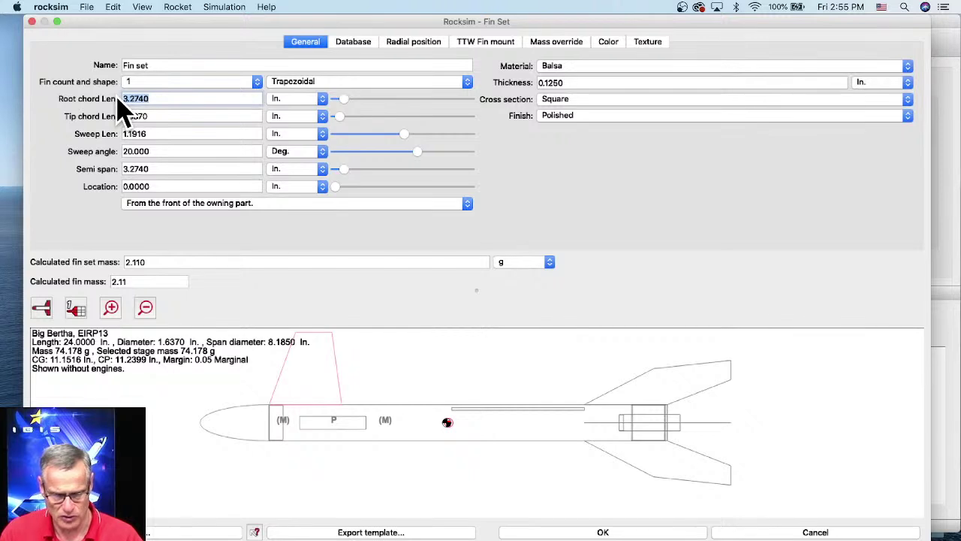
{"action": "type", "text": "2"}
{"action": "key", "text": "Tab"}
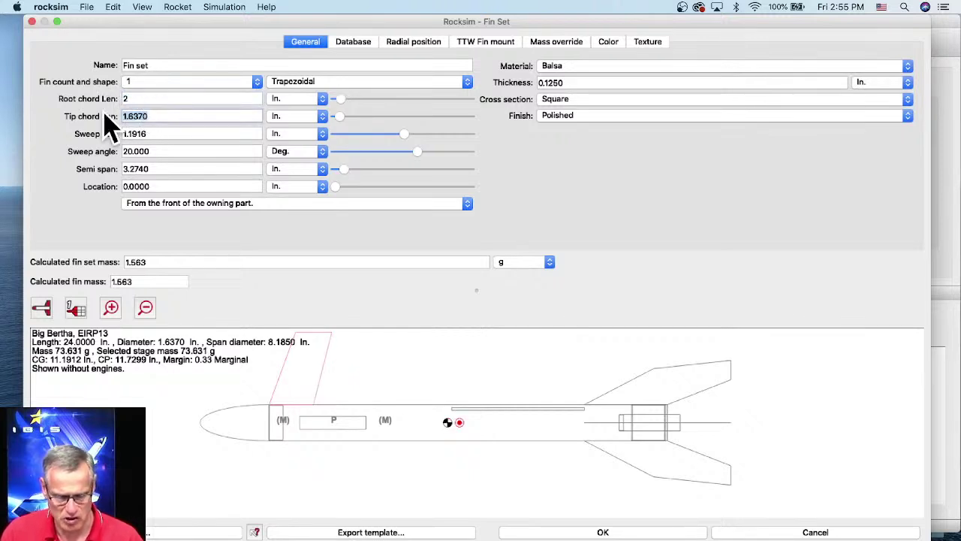
{"action": "type", "text": "2"}
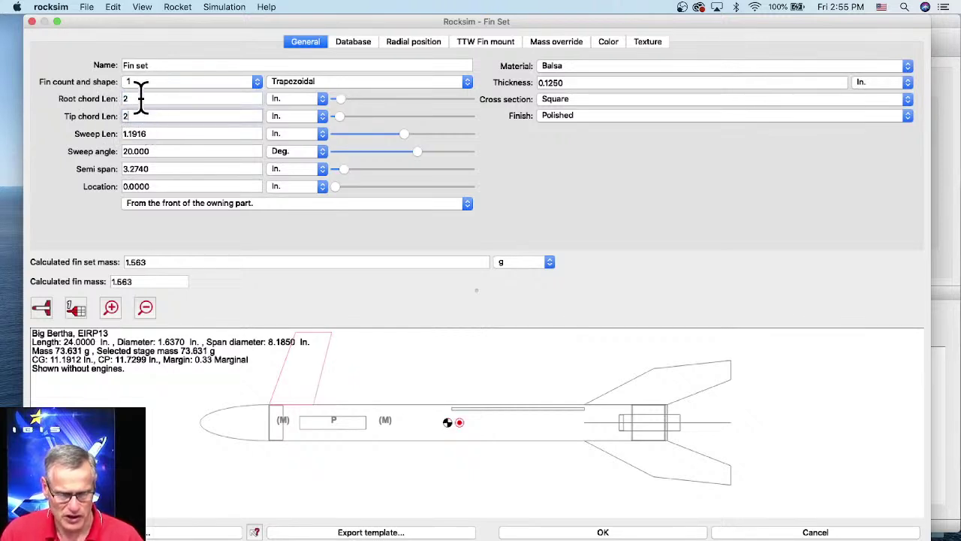
- Set the fin's semi span to 0.5 in. and reduce its sweep length to 0 so the fin is rectangular
{"action": "left_click_drag", "start_coordinate": [153, 134], "coordinate": [111, 133]}
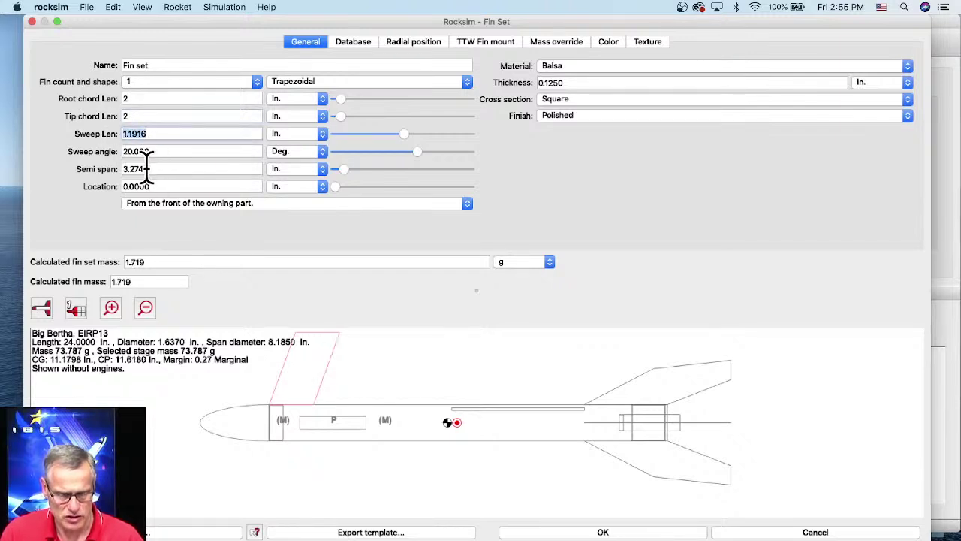
{"action": "left_click_drag", "start_coordinate": [154, 169], "coordinate": [120, 168]}
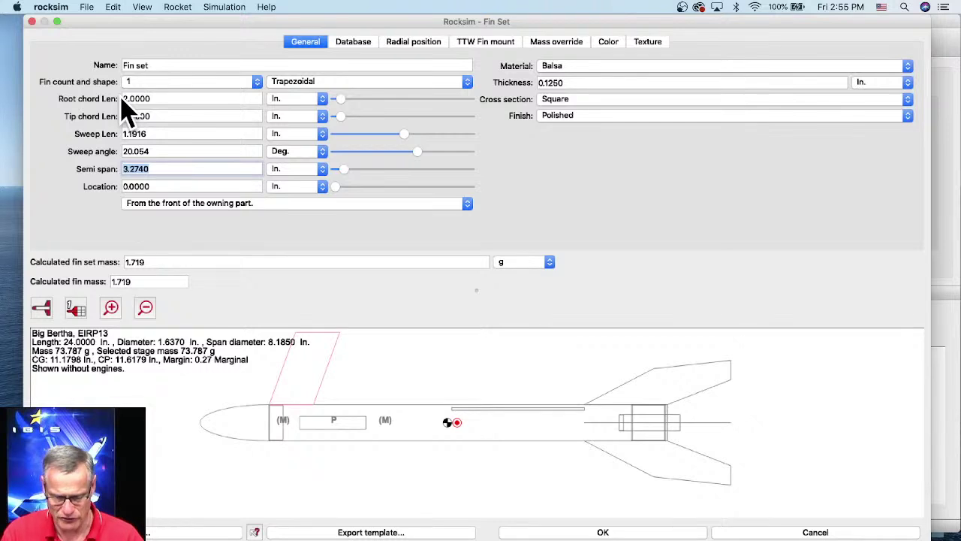
{"action": "key", "text": "Return"}
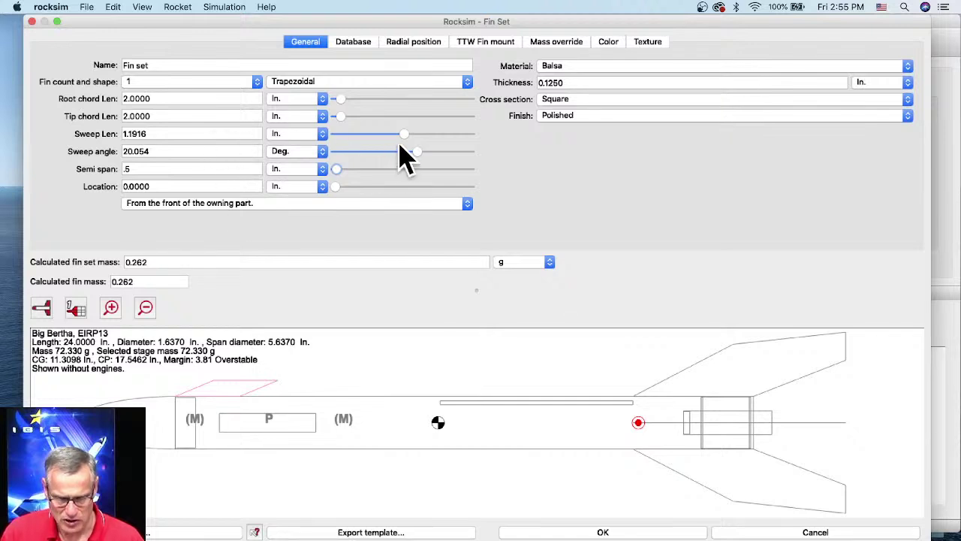
{"action": "left_click", "coordinate": [404, 135]}
{"action": "left_click_drag", "start_coordinate": [404, 135], "coordinate": [404, 136]}
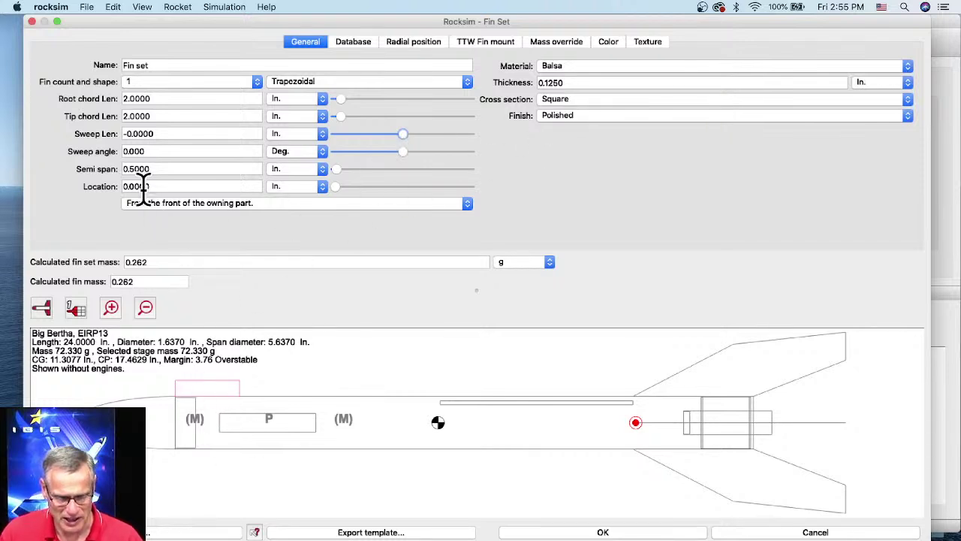
- Set the thickness of the balsa fin to 0.75 in
{"action": "left_click", "coordinate": [572, 82]}
{"action": "left_click_drag", "start_coordinate": [572, 82], "coordinate": [518, 75]}
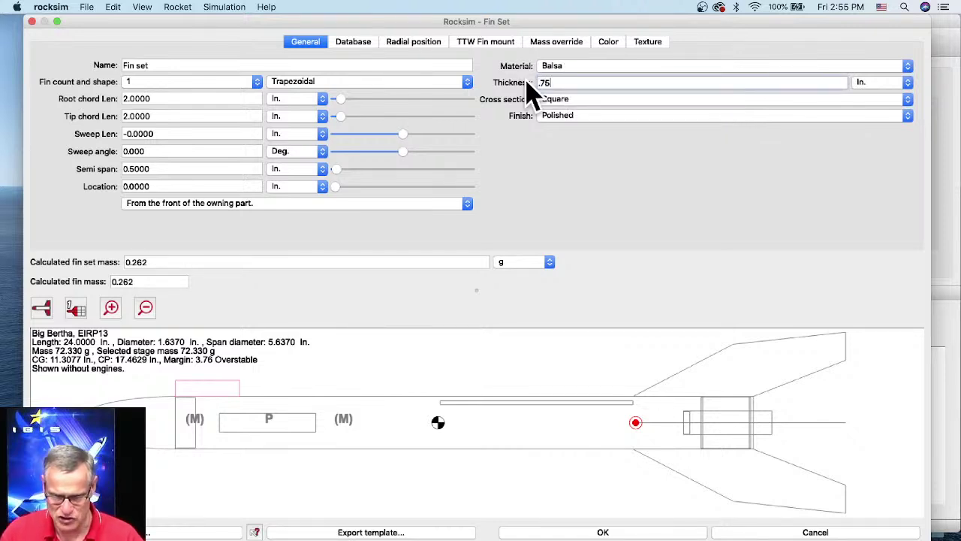
{"action": "type", "text": ".75"}
{"action": "key", "text": "Tab"}
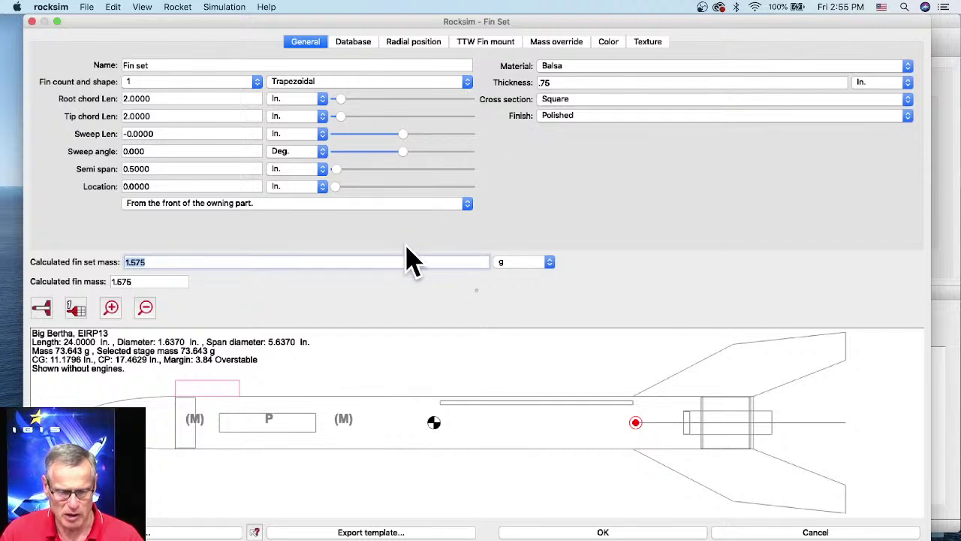
- Show the rocket in base view and rotate the fin to a radial angle of about -45 degrees
{"action": "left_click", "coordinate": [43, 308]}
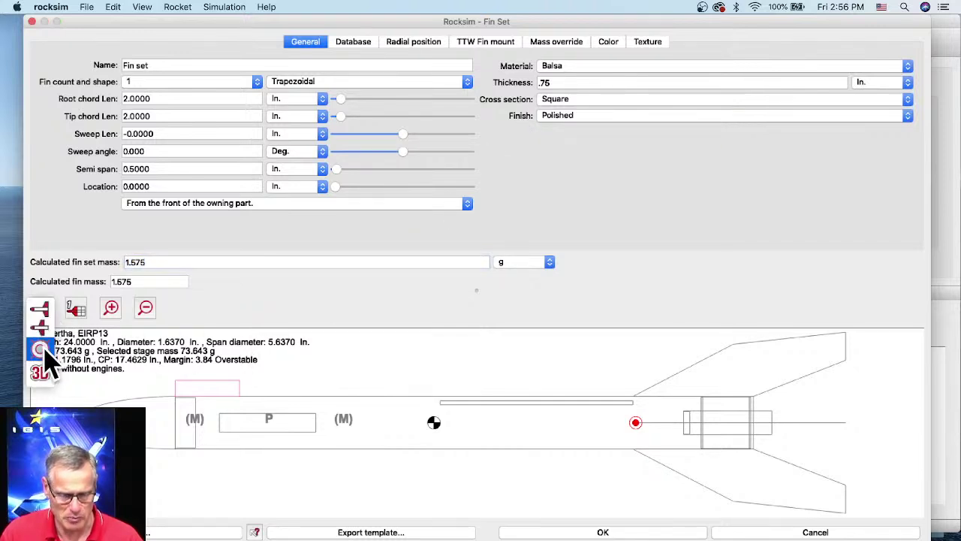
{"action": "left_click", "coordinate": [41, 350]}
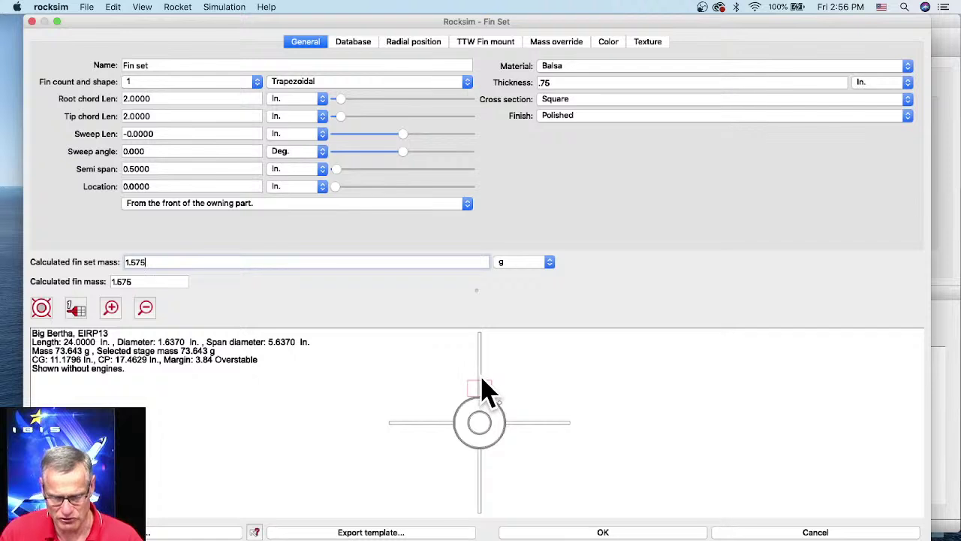
{"action": "left_click", "coordinate": [413, 43]}
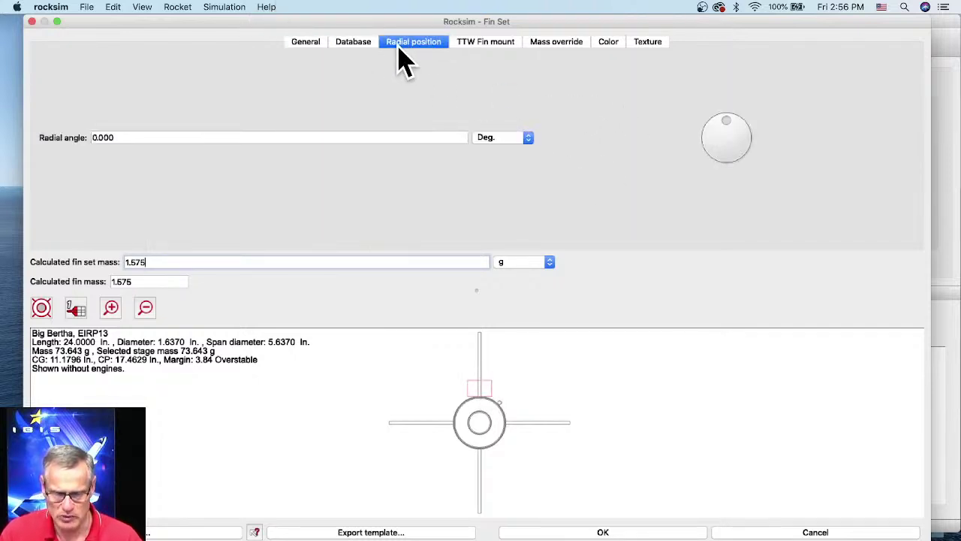
{"action": "left_click_drag", "start_coordinate": [726, 120], "coordinate": [713, 126]}
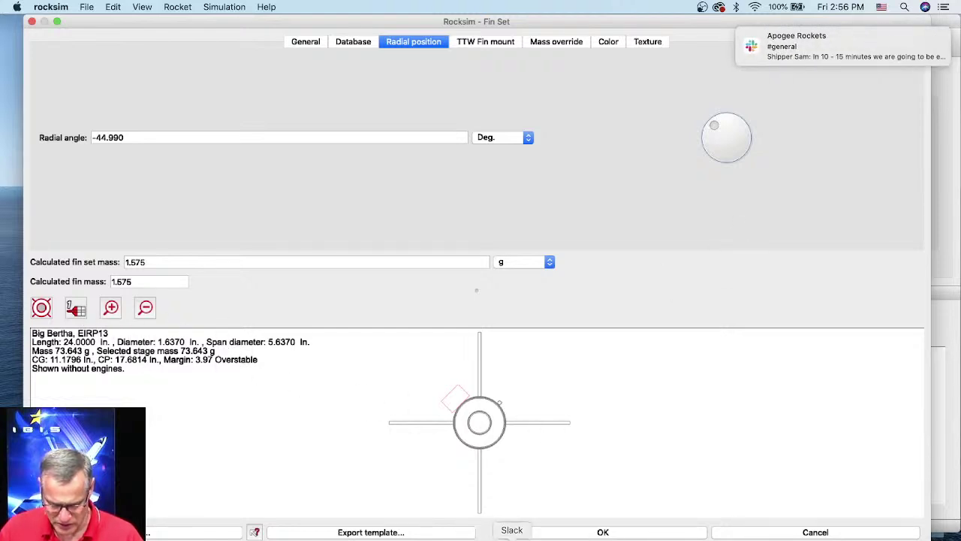
- Quit the Slack application running in the background
{"action": "right_click", "coordinate": [527, 538]}
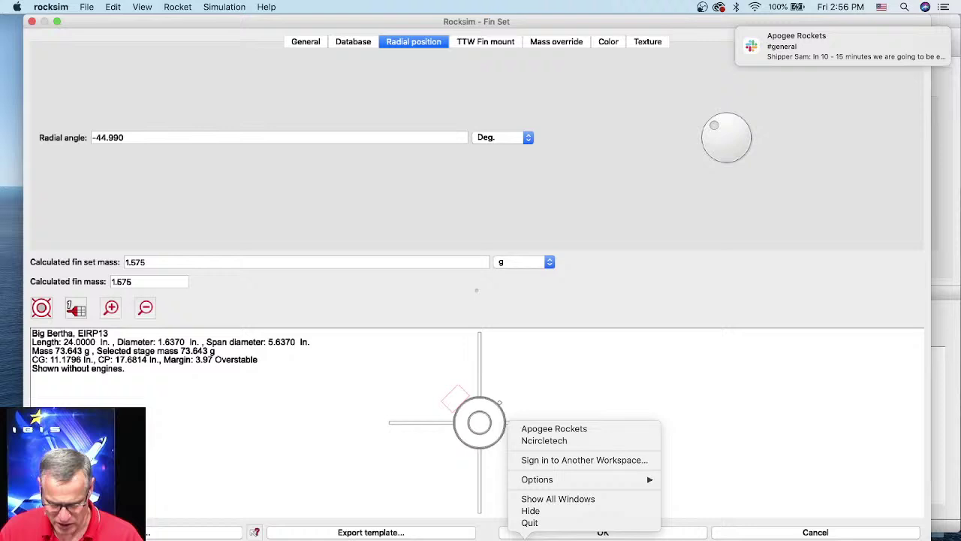
{"action": "left_click", "coordinate": [526, 527]}
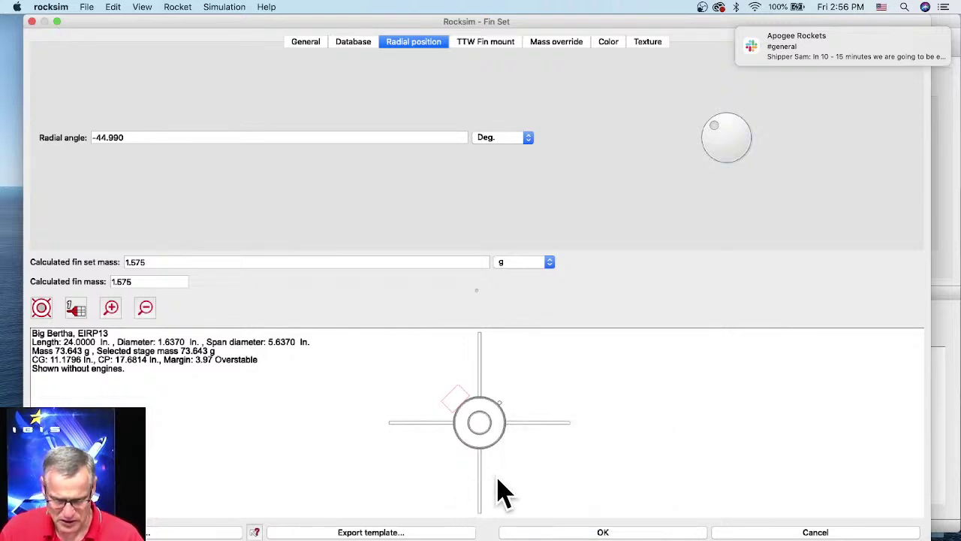
- Show the rocket in 3D and examine the rectangular fin near the nose cone up close from different angles
{"action": "left_click", "coordinate": [41, 310]}
{"action": "left_click", "coordinate": [39, 335]}
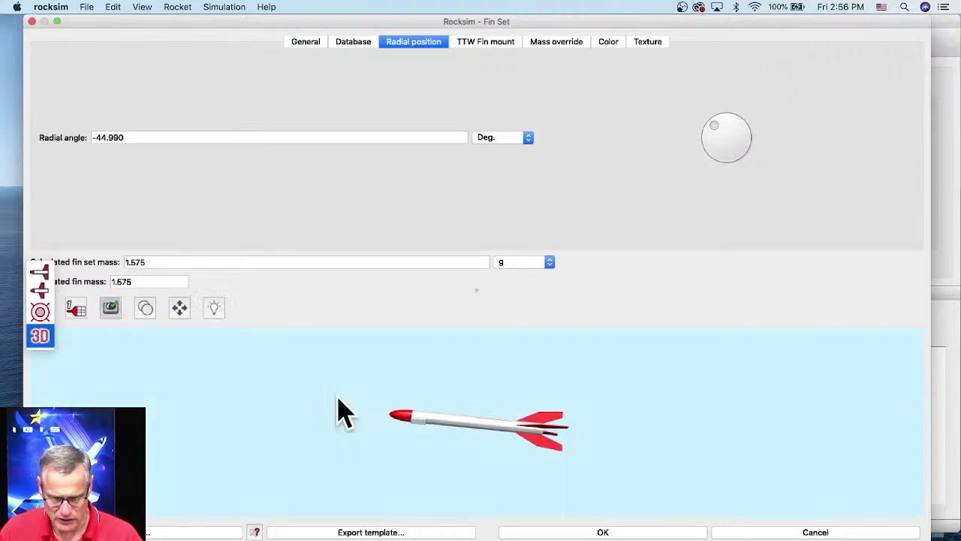
{"action": "left_click_drag", "start_coordinate": [488, 429], "coordinate": [455, 413]}
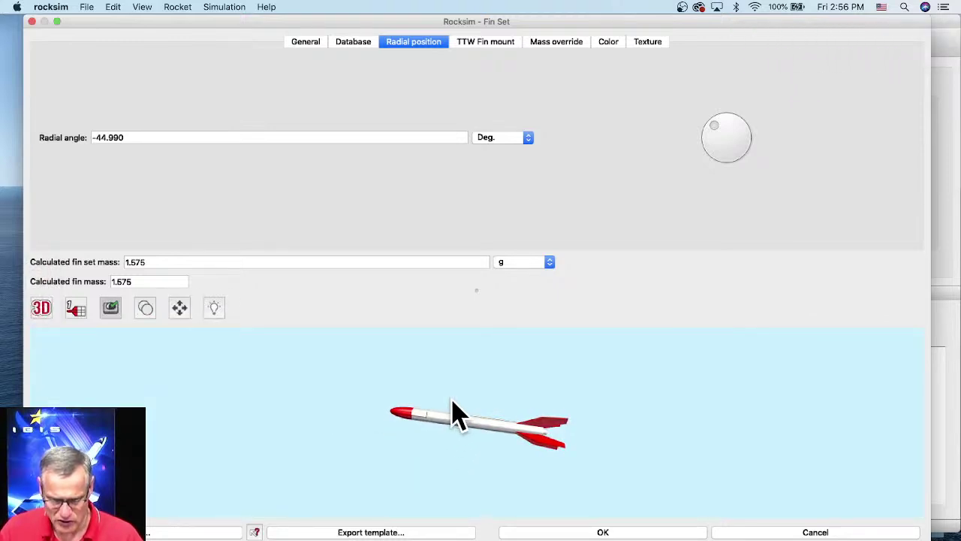
{"action": "scroll", "coordinate": [428, 446], "scroll_direction": "up", "scroll_amount": 5}
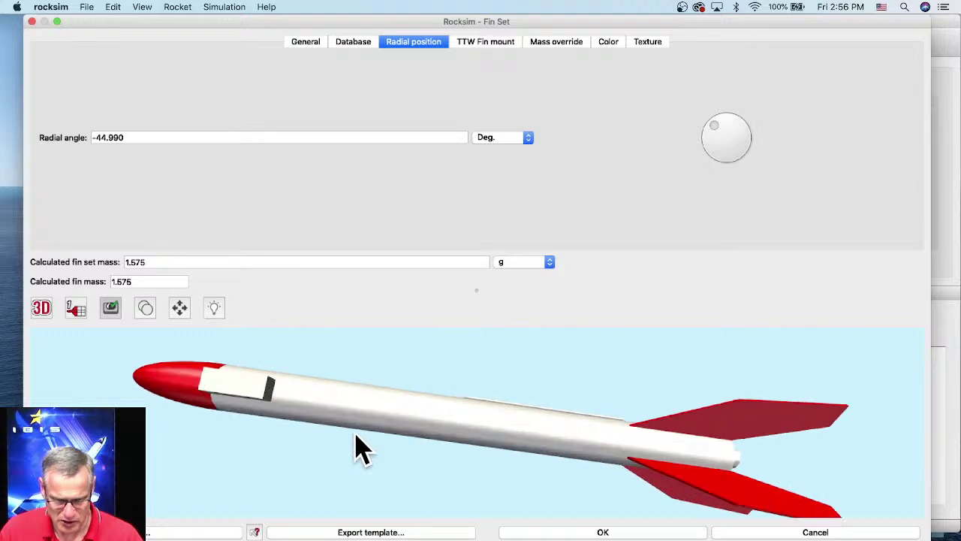
{"action": "left_click_drag", "start_coordinate": [293, 420], "coordinate": [466, 458]}
- Override the calculated mass of the fin set with 7 g and accept the fin set
{"action": "left_click", "coordinate": [304, 41]}
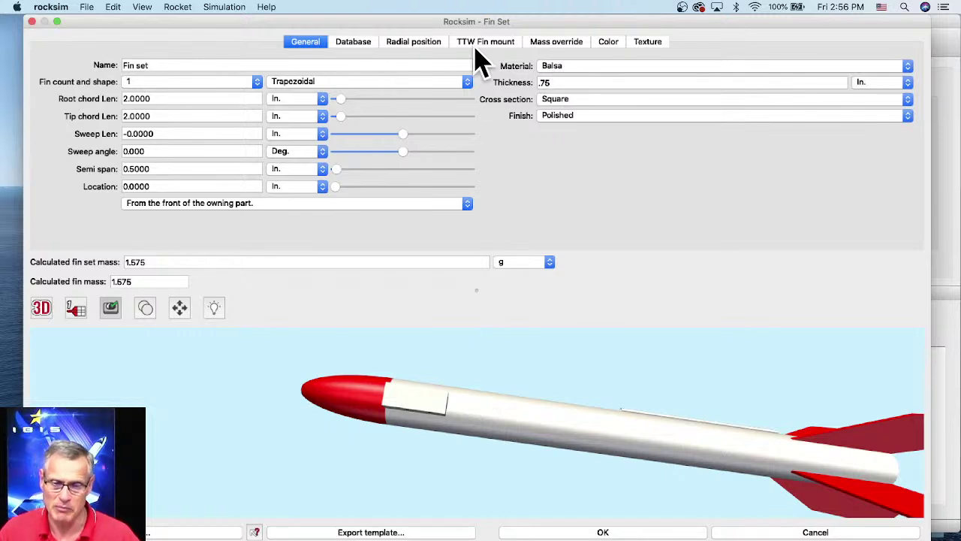
{"action": "left_click", "coordinate": [560, 44]}
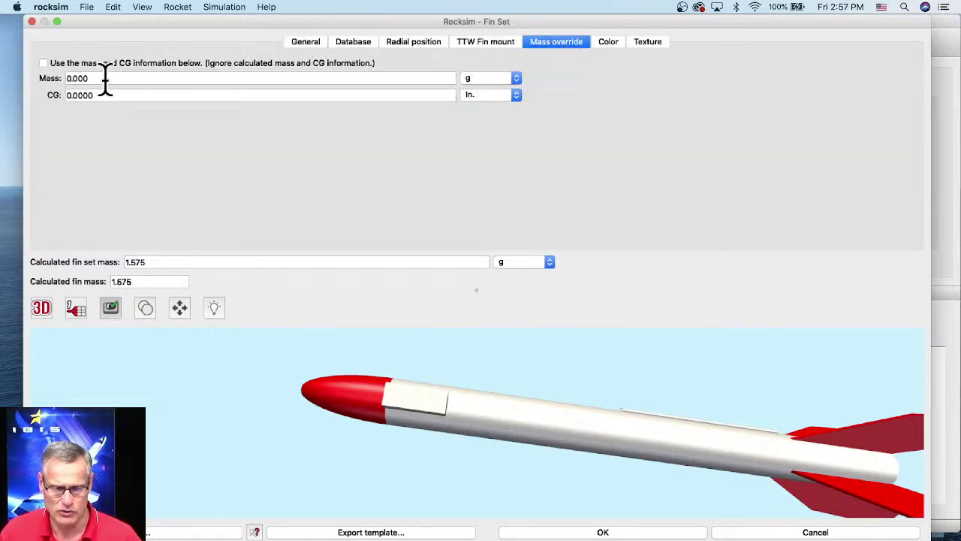
{"action": "left_click", "coordinate": [43, 64]}
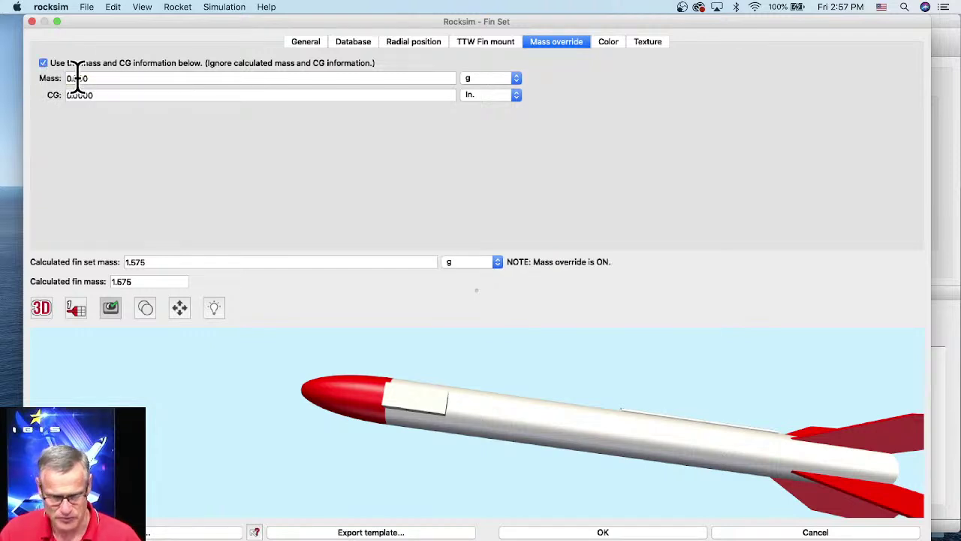
{"action": "left_click_drag", "start_coordinate": [90, 78], "coordinate": [63, 78]}
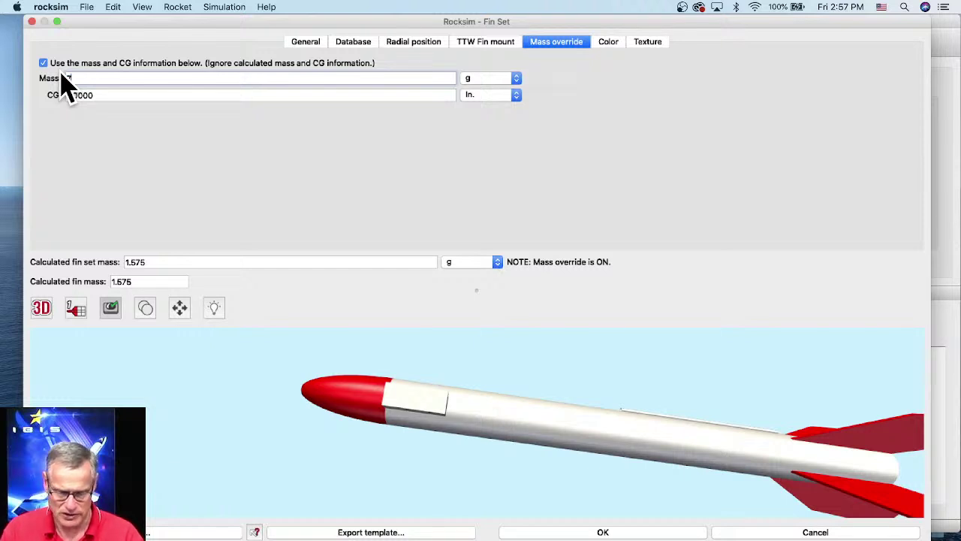
{"action": "key", "text": "Tab"}
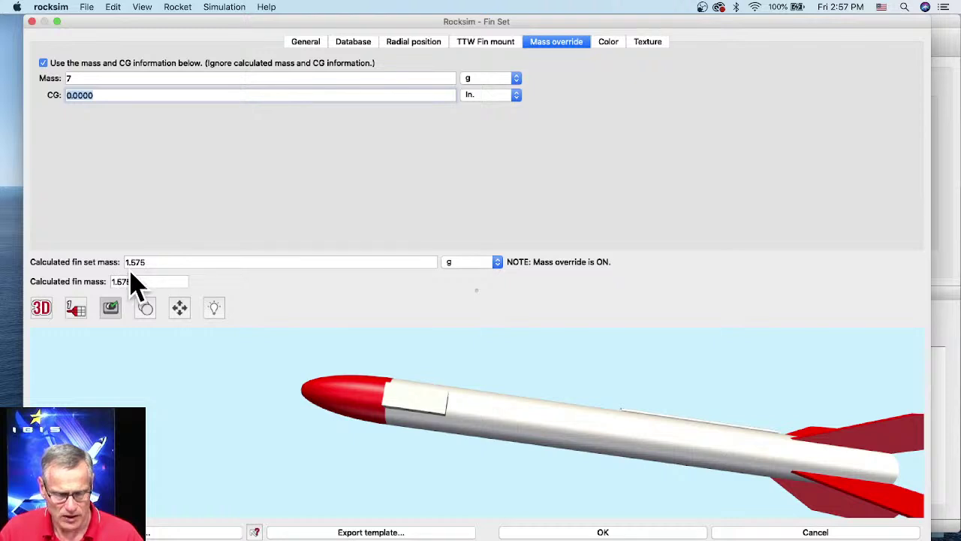
{"action": "left_click", "coordinate": [305, 43]}
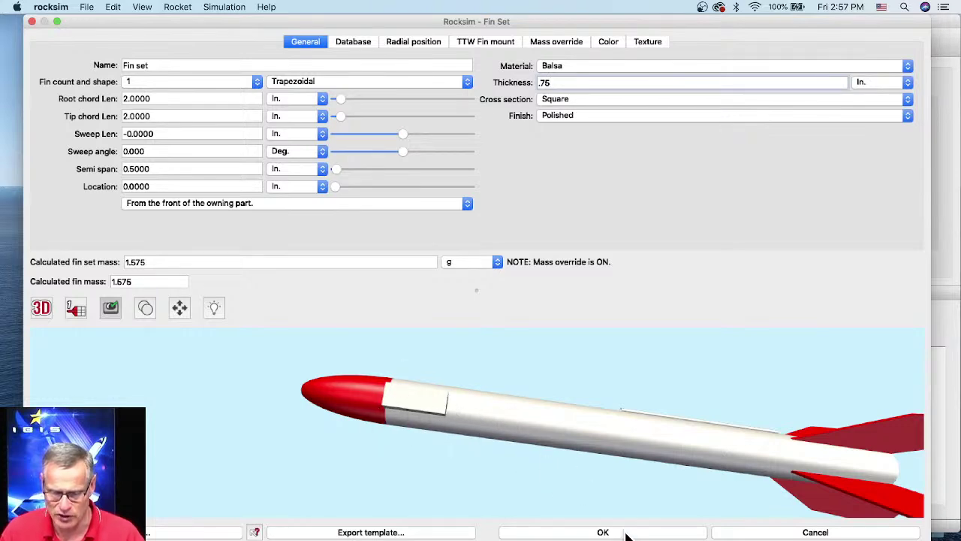
{"action": "left_click", "coordinate": [603, 531]}
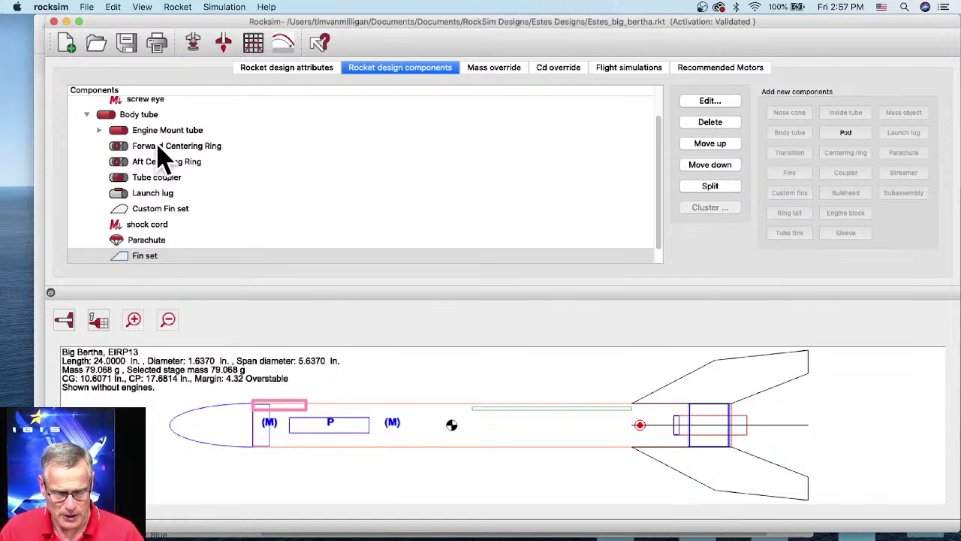
- Remove the empty Booster stage by changing the design to a single stage rocket
{"action": "scroll", "coordinate": [167, 173], "scroll_direction": "down", "scroll_amount": 1}
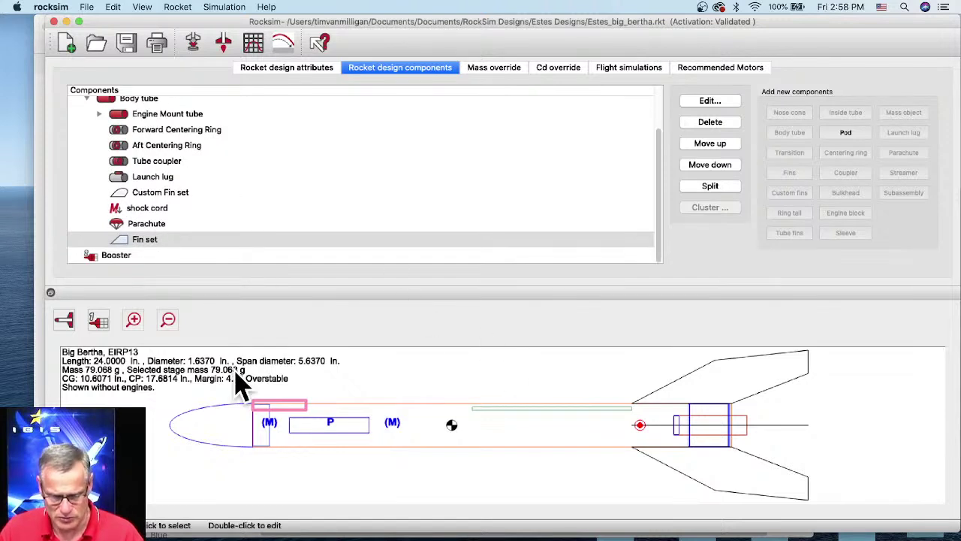
{"action": "left_click", "coordinate": [113, 255]}
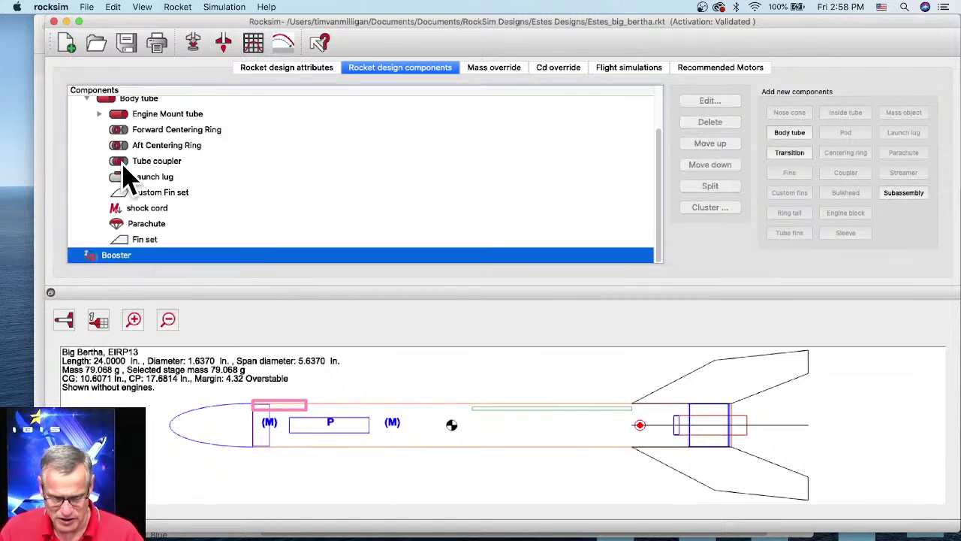
{"action": "left_click", "coordinate": [299, 84]}
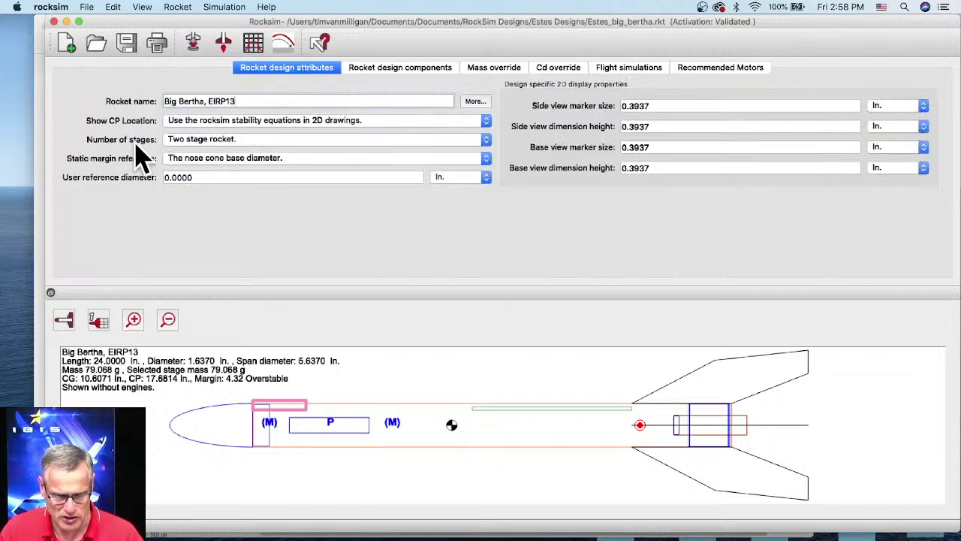
{"action": "left_click", "coordinate": [226, 141]}
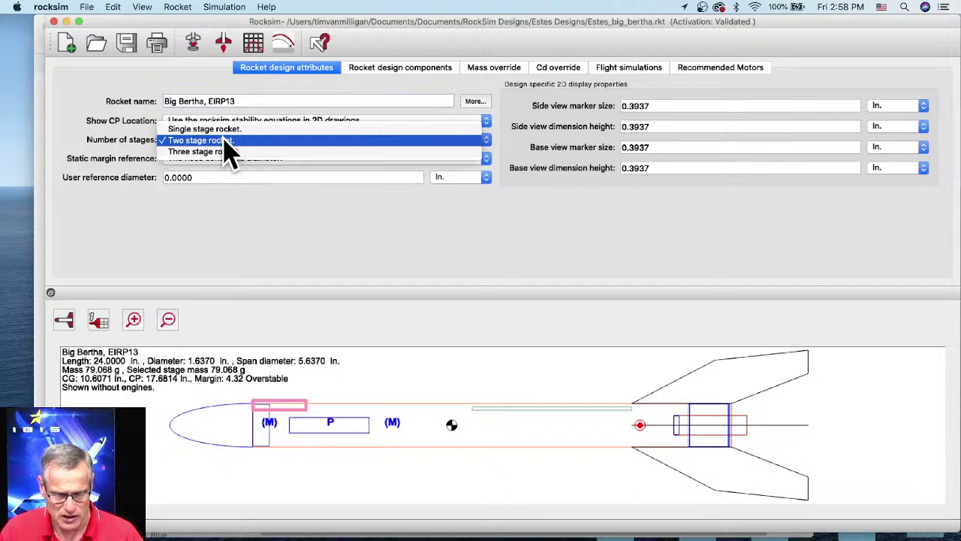
{"action": "left_click", "coordinate": [225, 129]}
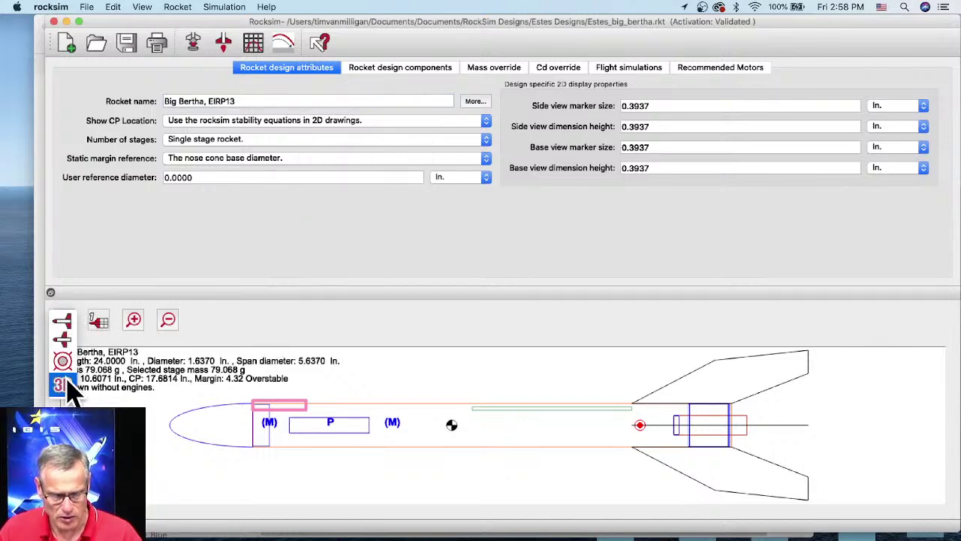
- Return to the rocket's component list and collapse the Sustainer branch
{"action": "left_click", "coordinate": [393, 69]}
{"action": "scroll", "coordinate": [94, 210], "scroll_direction": "up", "scroll_amount": 3}
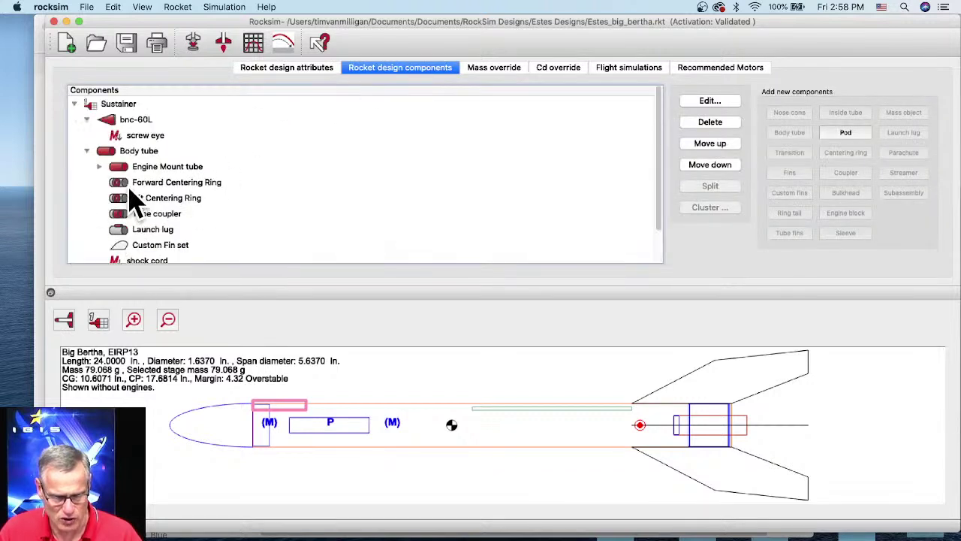
{"action": "left_click", "coordinate": [74, 103]}
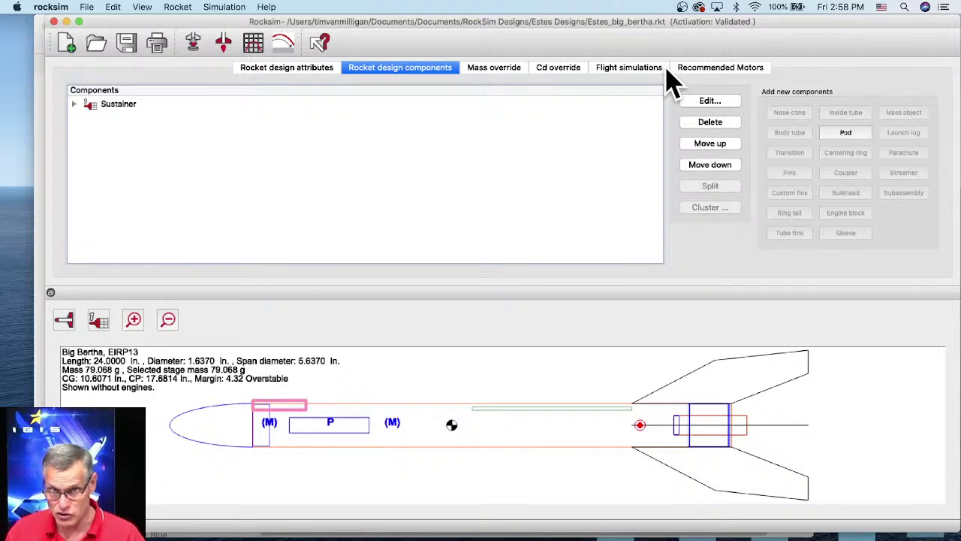
- Prepare a flight simulation and load the Estes C6 engine with a 3-second ejection delay into the engine mount
{"action": "left_click", "coordinate": [195, 43]}
{"action": "left_click", "coordinate": [275, 388]}
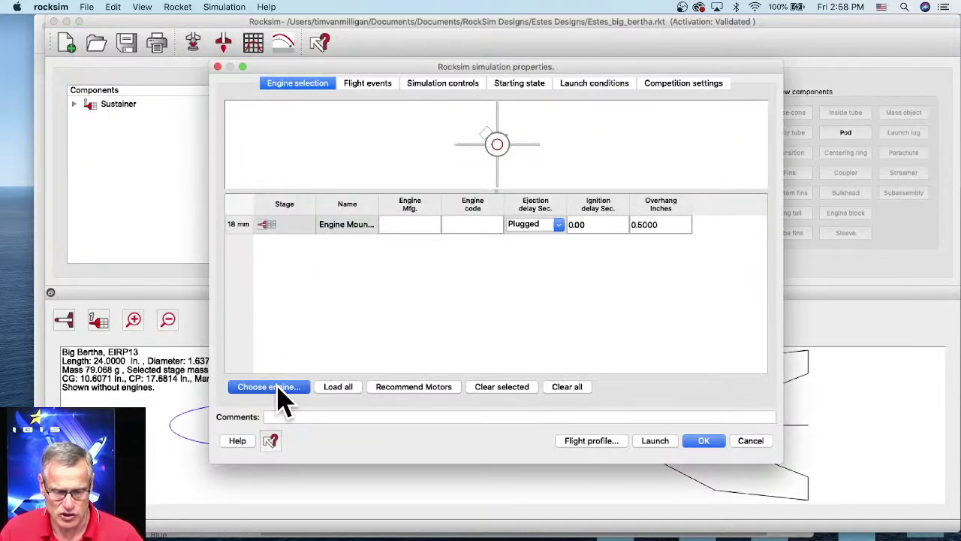
{"action": "scroll", "coordinate": [376, 267], "scroll_direction": "down", "scroll_amount": 3}
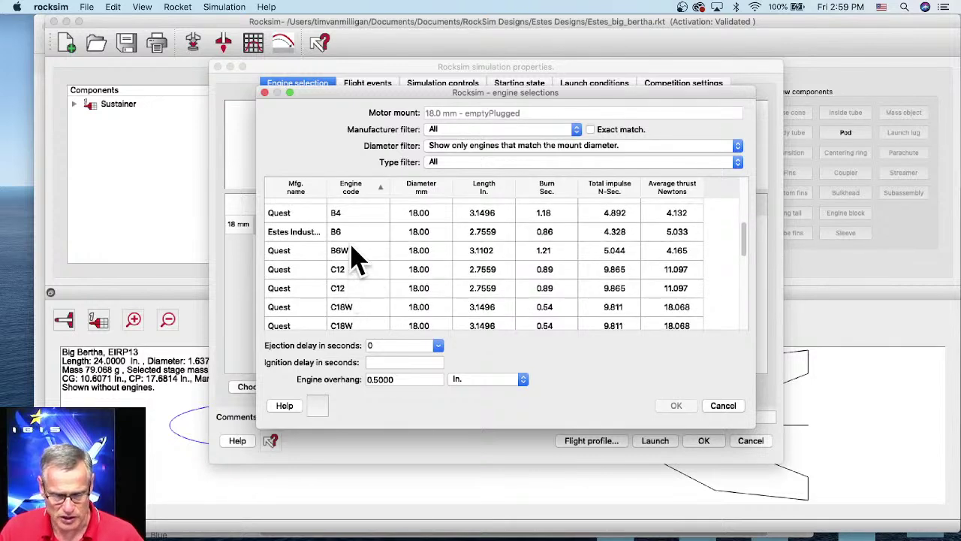
{"action": "scroll", "coordinate": [354, 256], "scroll_direction": "down", "scroll_amount": 5}
{"action": "left_click", "coordinate": [339, 296]}
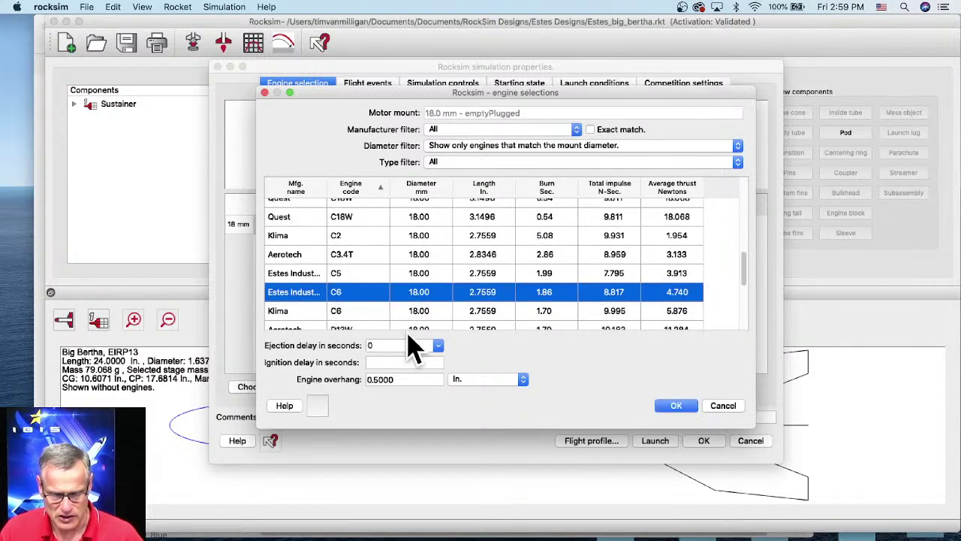
{"action": "left_click", "coordinate": [438, 345]}
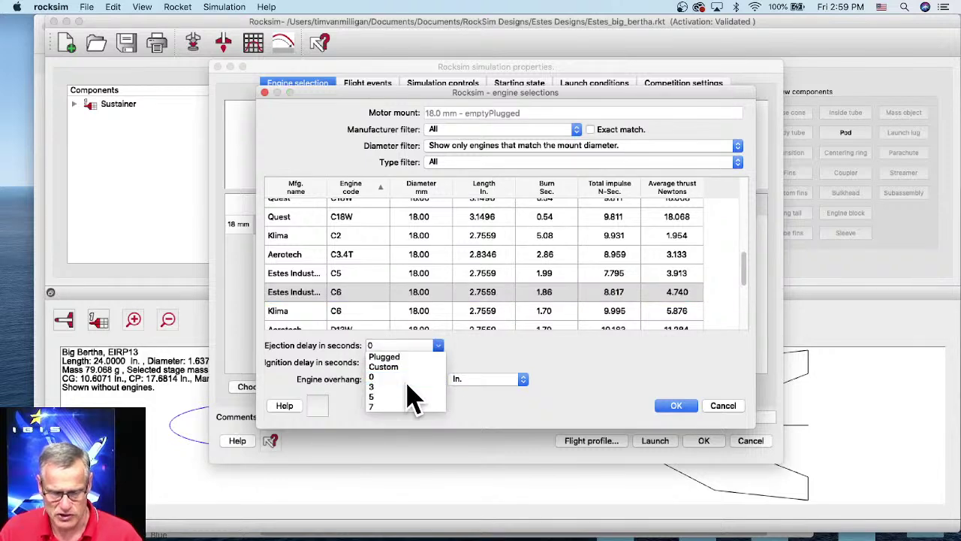
{"action": "left_click", "coordinate": [412, 387]}
{"action": "left_click", "coordinate": [680, 408]}
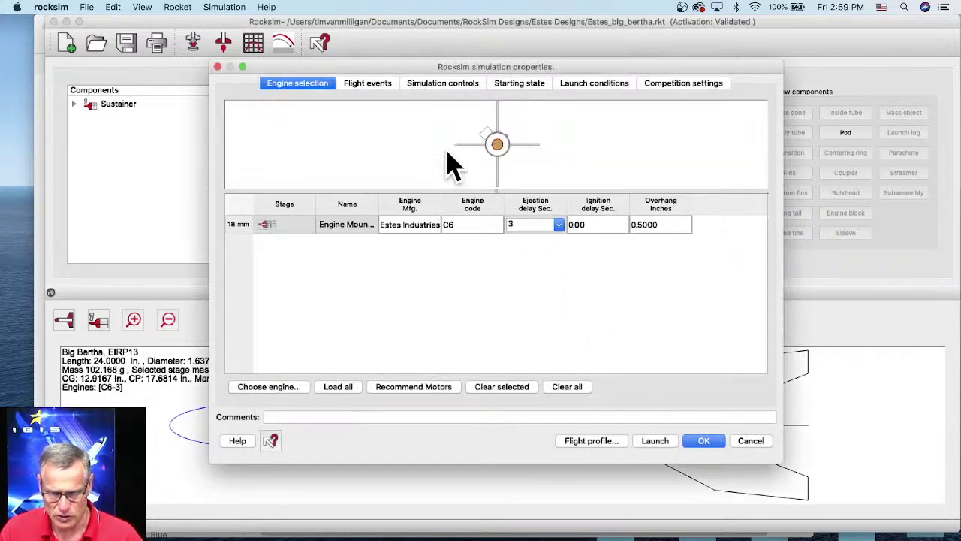
- Review the simulation's flight events, simulation controls and starting state
{"action": "left_click", "coordinate": [362, 86]}
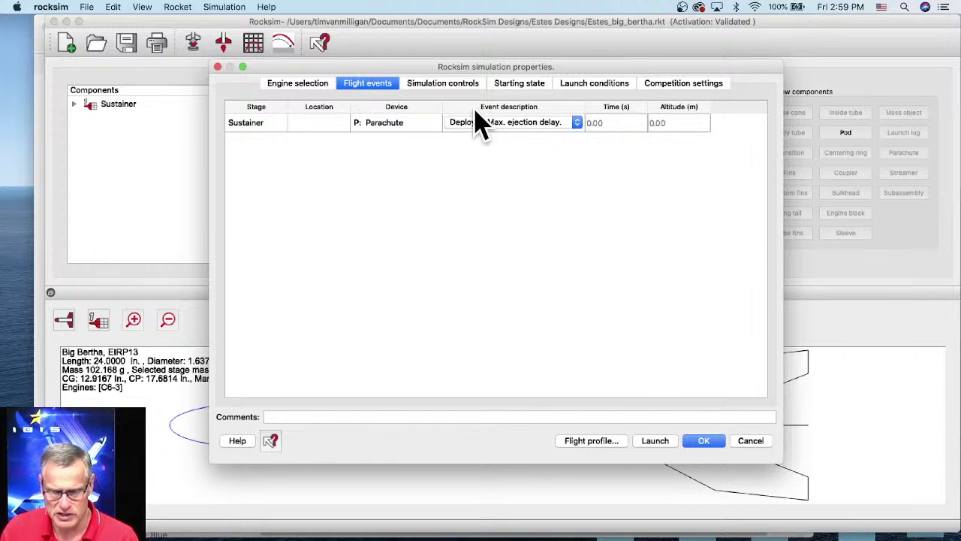
{"action": "left_click", "coordinate": [438, 85]}
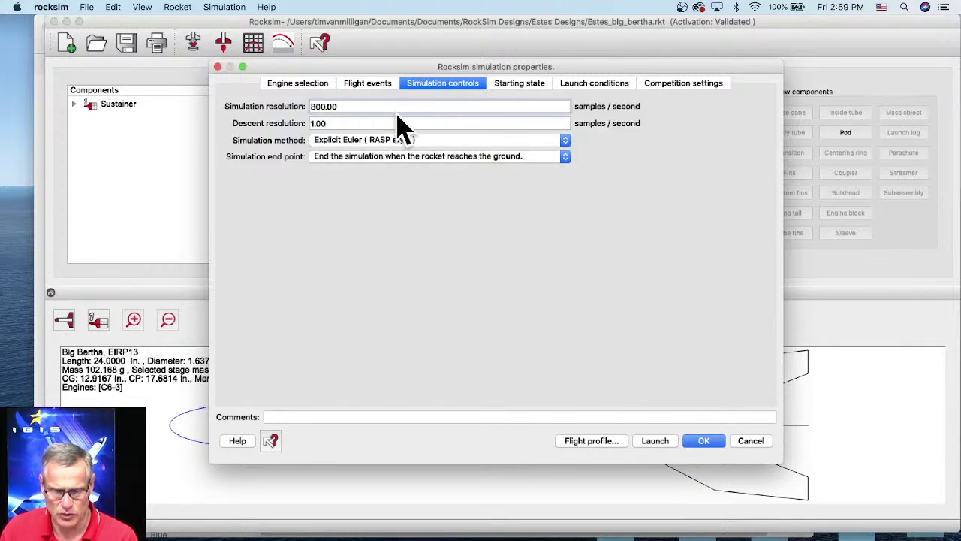
{"action": "left_click", "coordinate": [522, 93]}
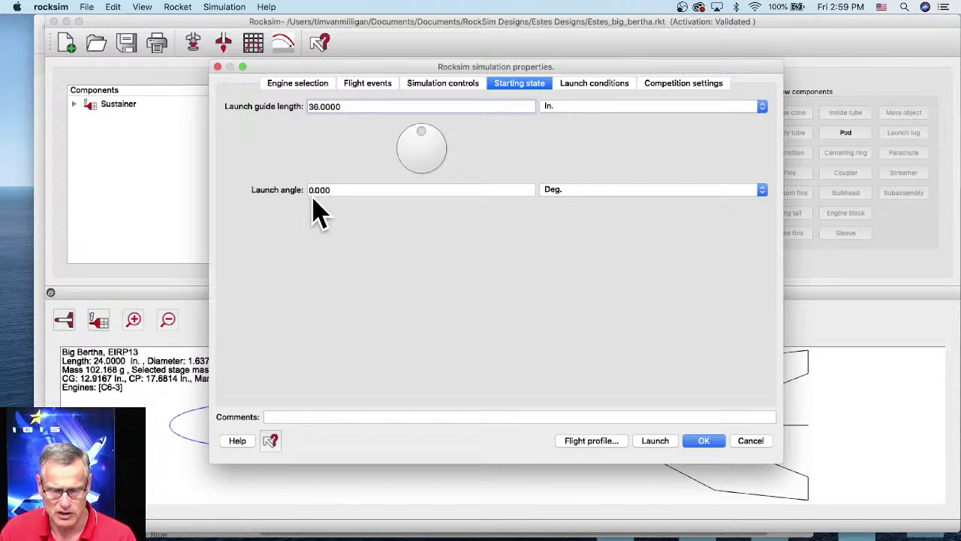
- In the launch conditions, switch the altitude unit to feet and set both the low and high wind speeds to 8 MPH
{"action": "left_click", "coordinate": [589, 86]}
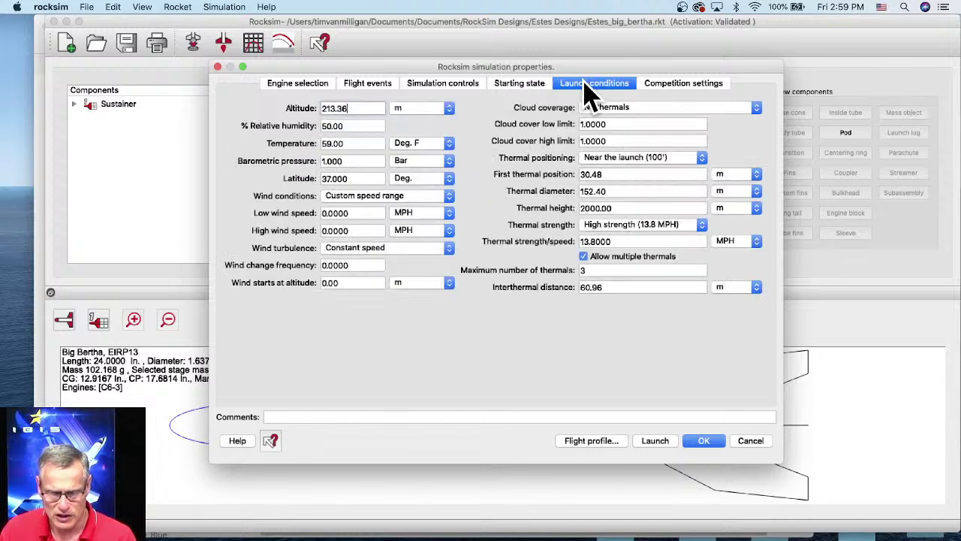
{"action": "left_click", "coordinate": [443, 111]}
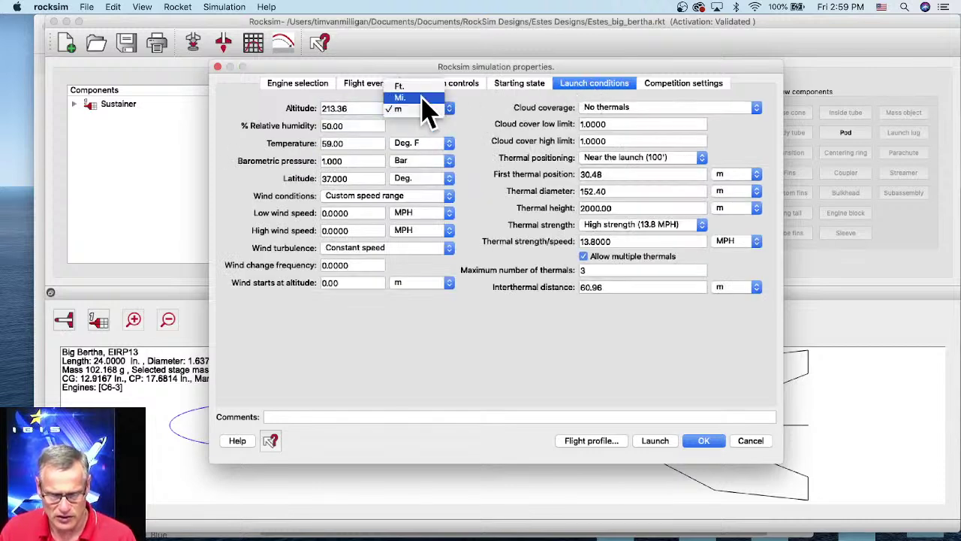
{"action": "left_click", "coordinate": [409, 86]}
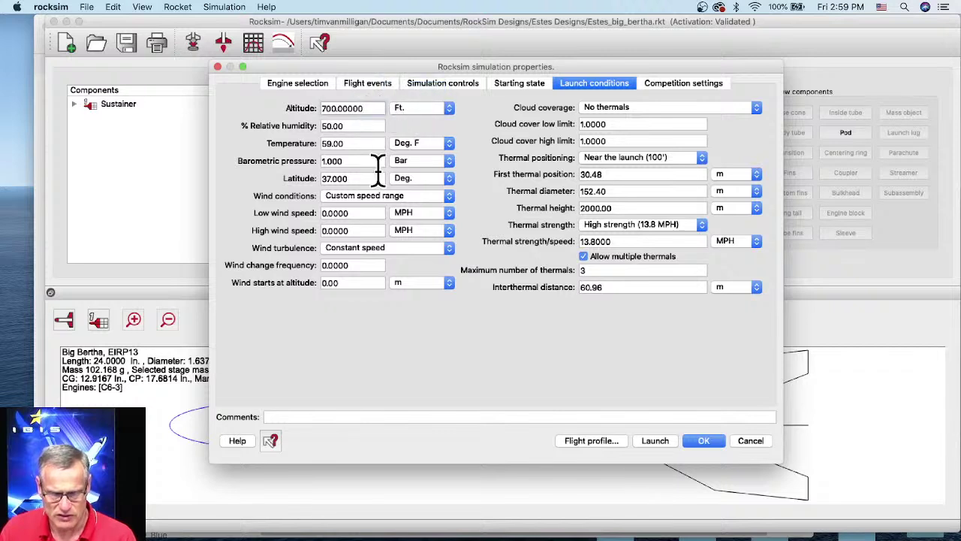
{"action": "left_click_drag", "start_coordinate": [359, 212], "coordinate": [317, 215]}
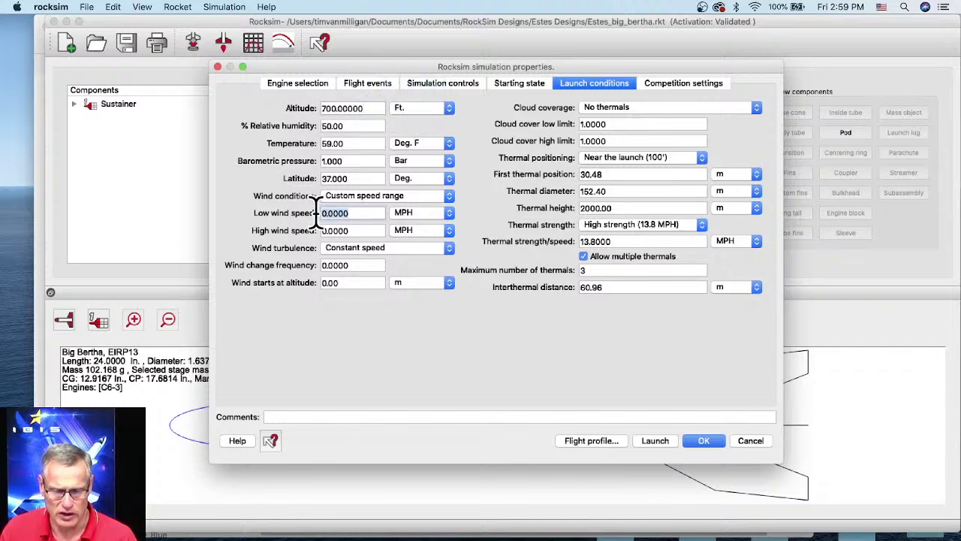
{"action": "type", "text": "8"}
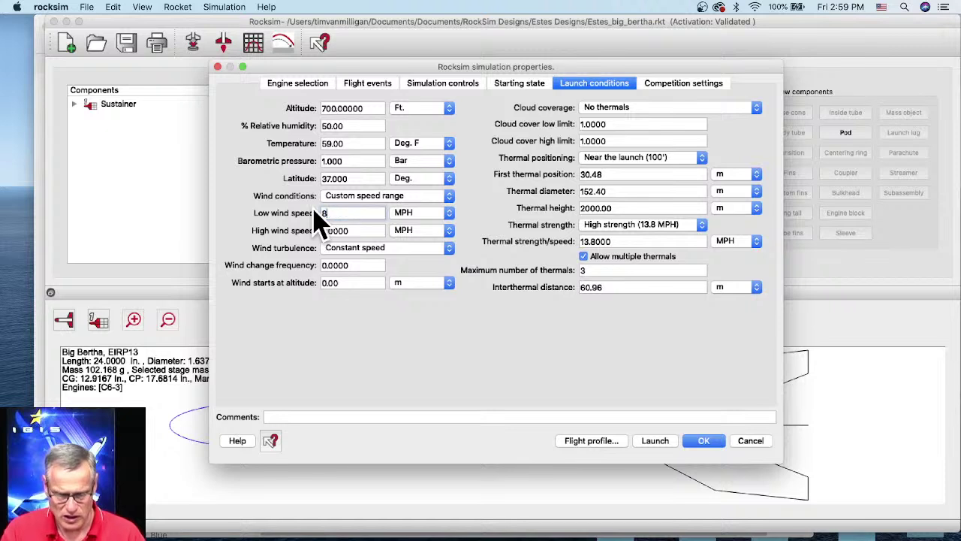
{"action": "left_click_drag", "start_coordinate": [368, 231], "coordinate": [331, 231]}
{"action": "type", "text": "8"}
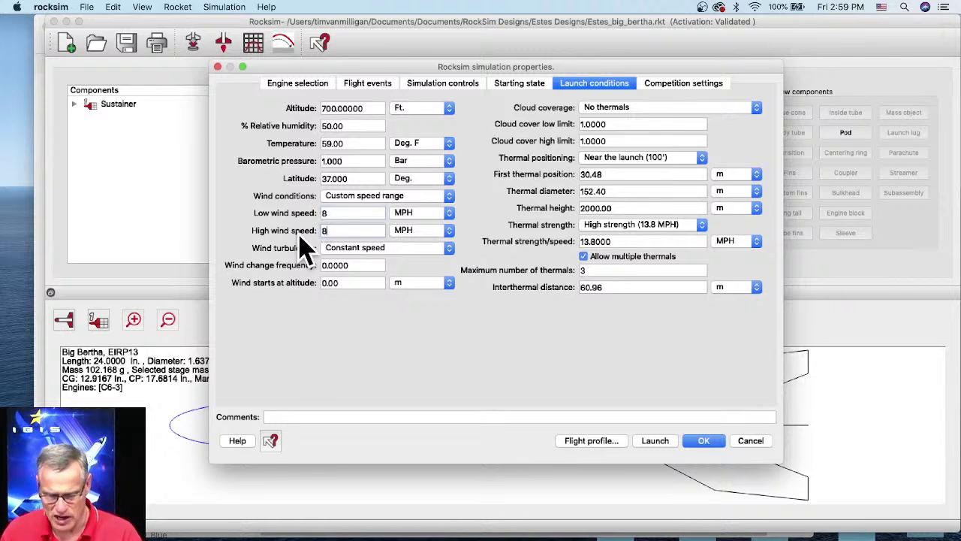
{"action": "key", "text": "Tab"}
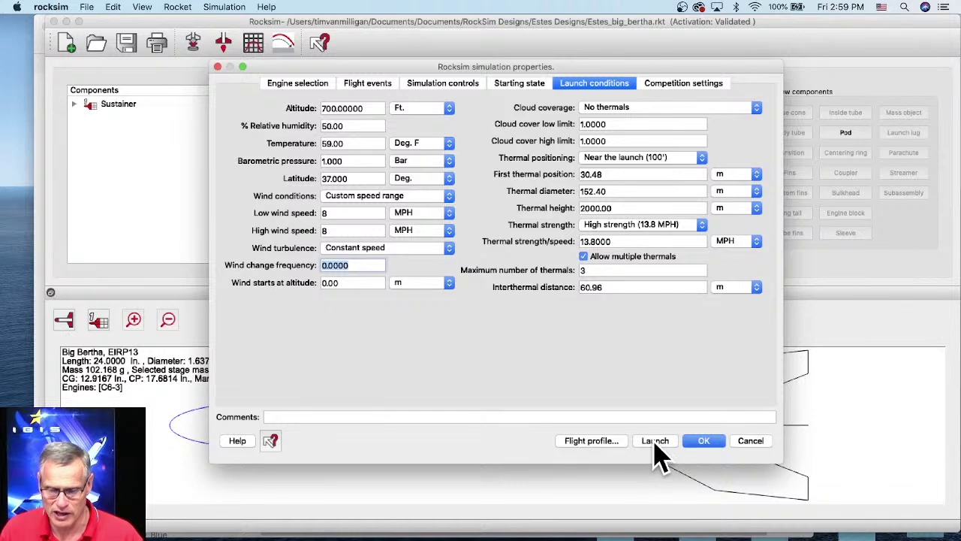
- Run the C6-3 simulation with its 2D flight profile, play the flight animation, and close the profile
{"action": "left_click", "coordinate": [589, 443]}
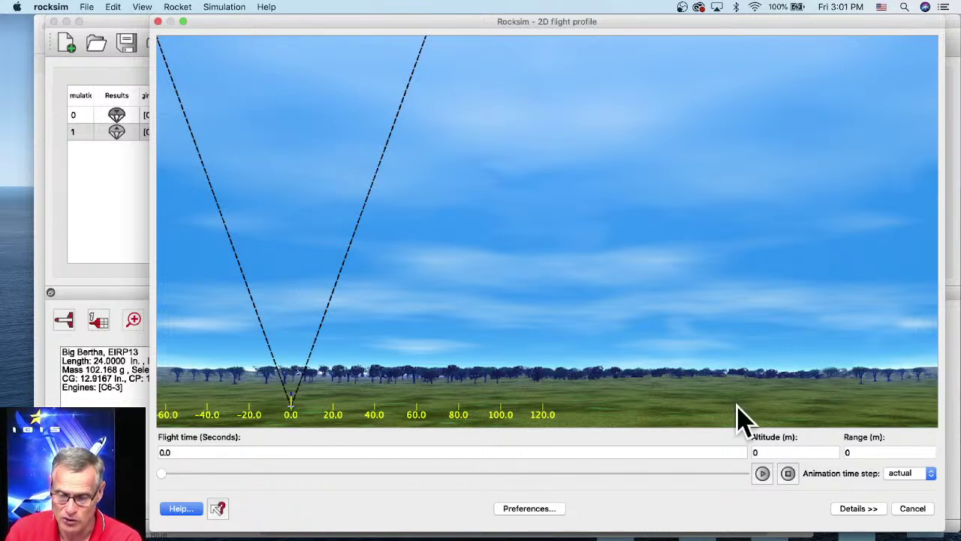
{"action": "left_click", "coordinate": [762, 473]}
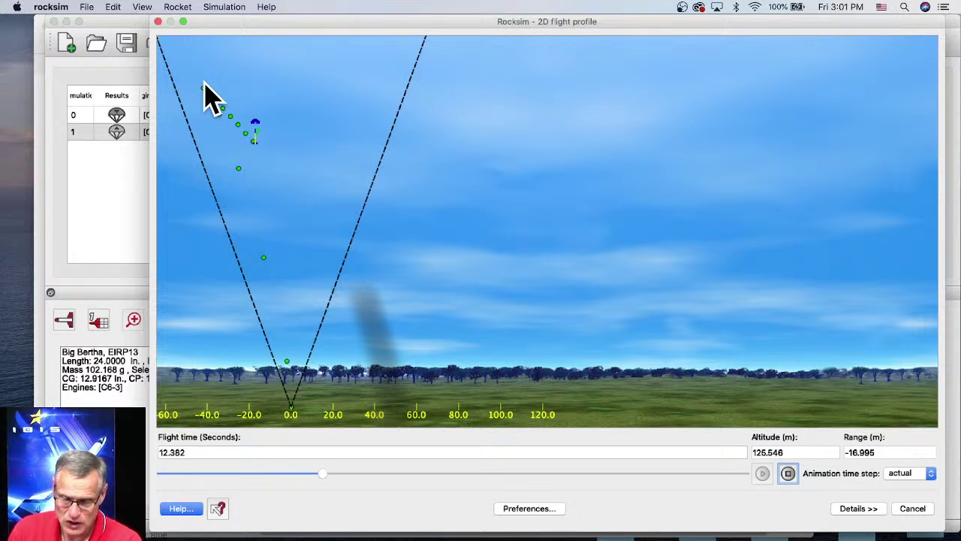
{"action": "left_click", "coordinate": [904, 509]}
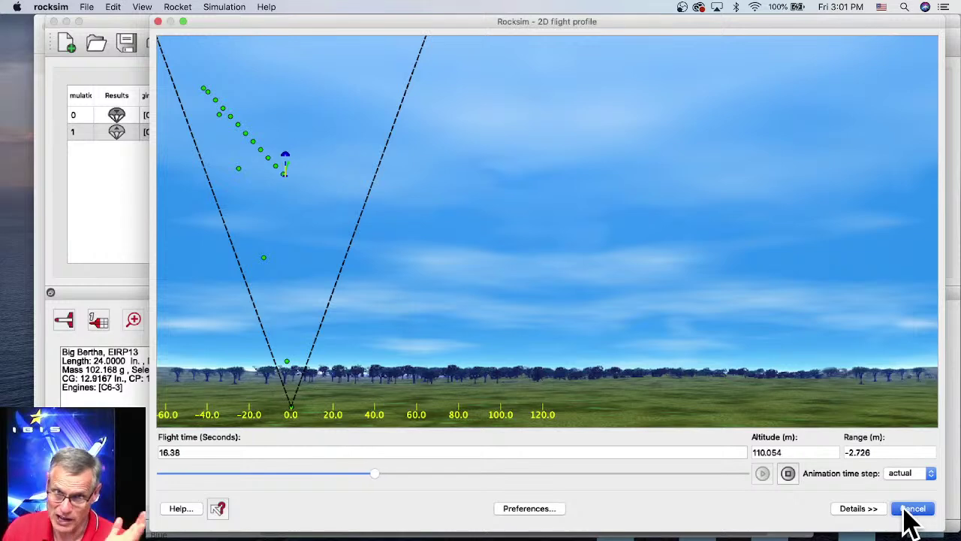
{"action": "left_click", "coordinate": [905, 509]}
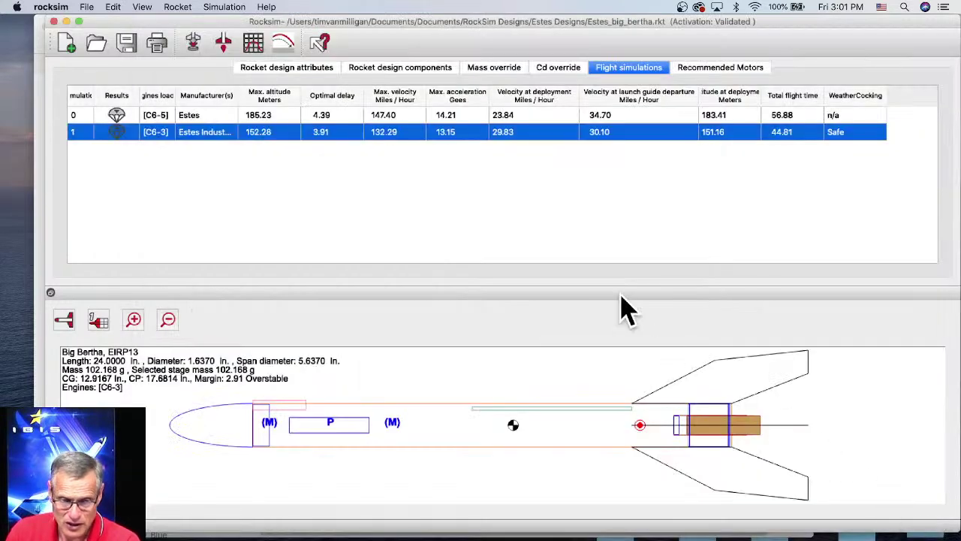
- Prepare another C6-3 simulation with the launch angle tilted to about -7.1 degrees
{"action": "left_click", "coordinate": [194, 46]}
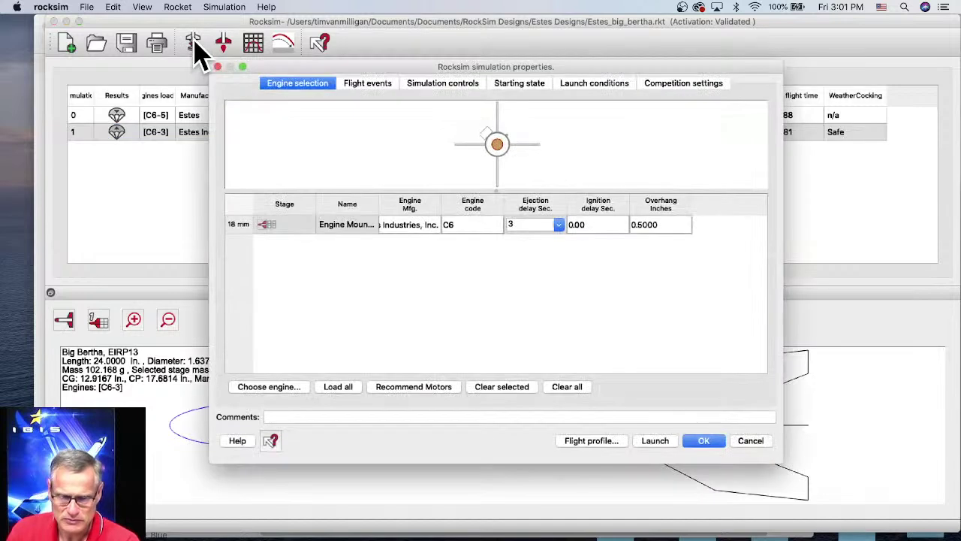
{"action": "left_click", "coordinate": [519, 85]}
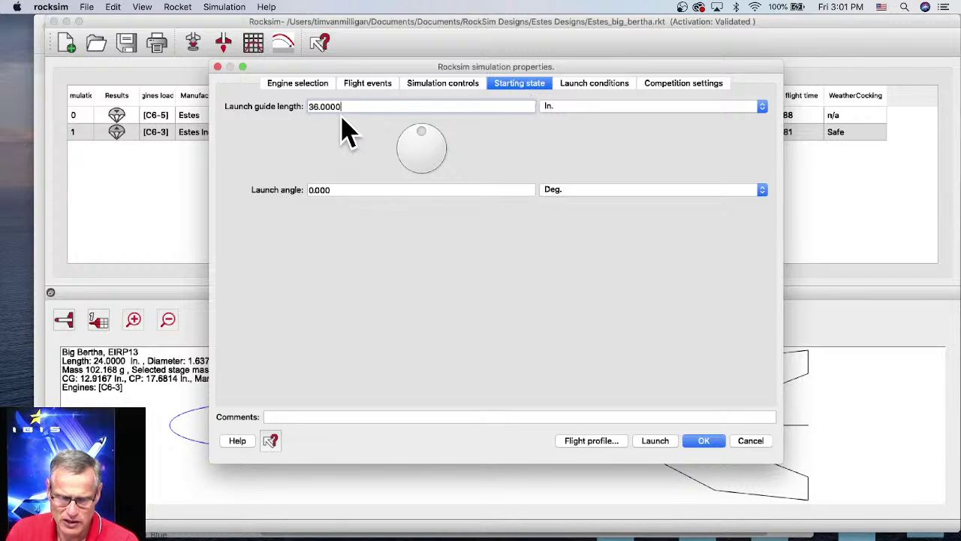
{"action": "left_click_drag", "start_coordinate": [427, 146], "coordinate": [421, 145]}
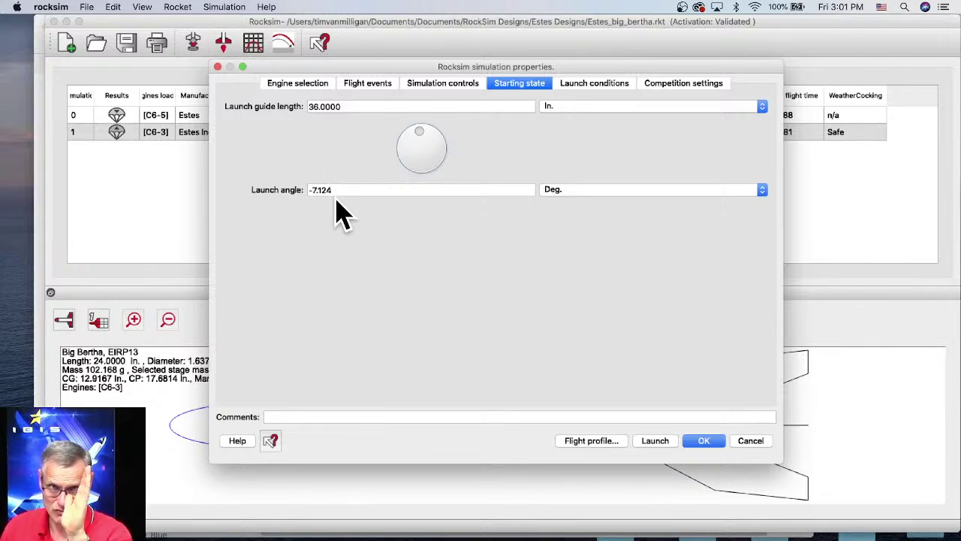
- Simulate the tilted C6-3 launch, play its 2D flight profile animation, and return to the simulation results
{"action": "left_click", "coordinate": [610, 443]}
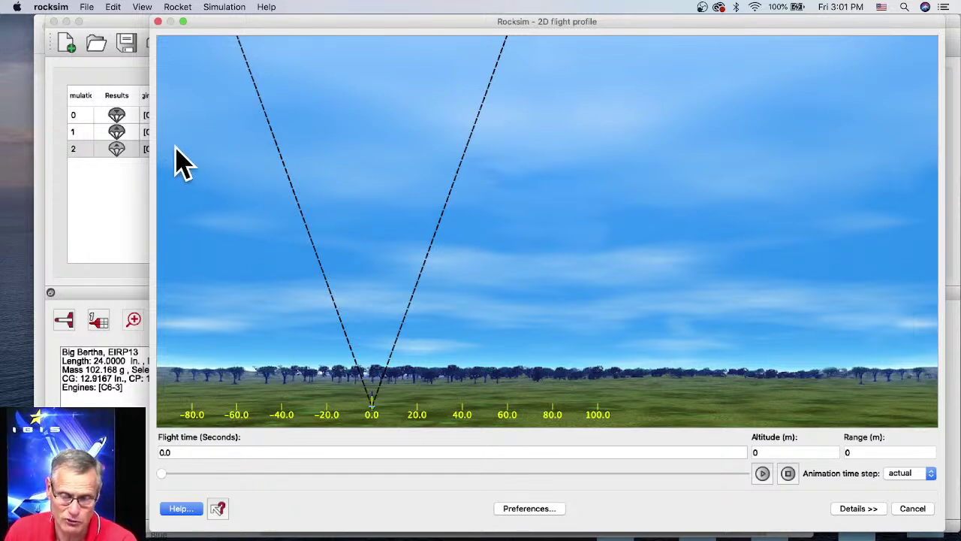
{"action": "left_click", "coordinate": [762, 473]}
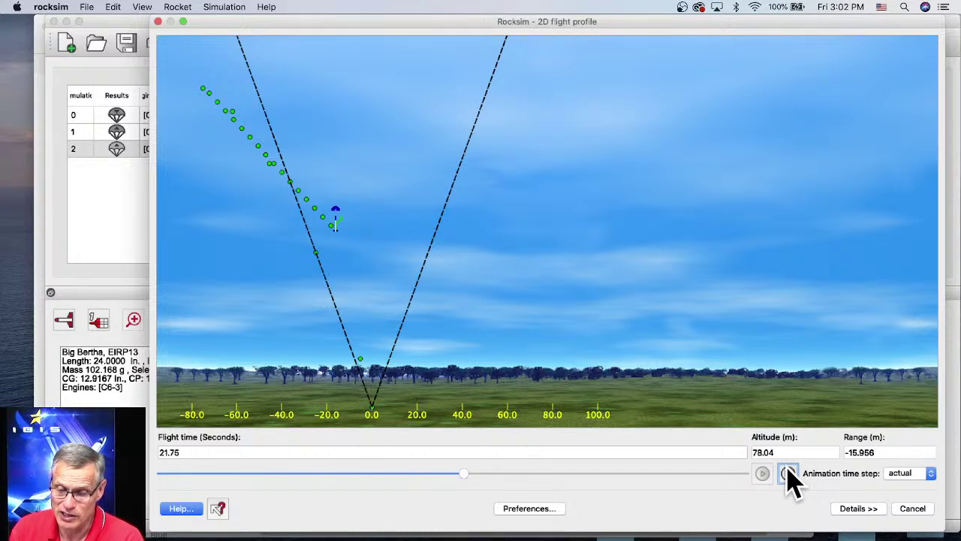
{"action": "left_click", "coordinate": [912, 512]}
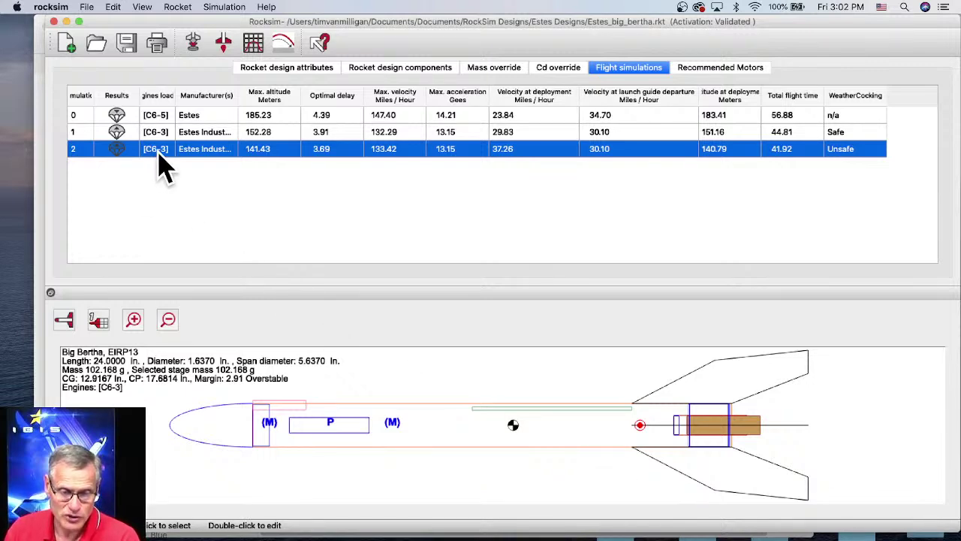
- Prepare a new simulation and load the Quest C18W engine with an 8-second ejection delay
{"action": "left_click", "coordinate": [194, 42]}
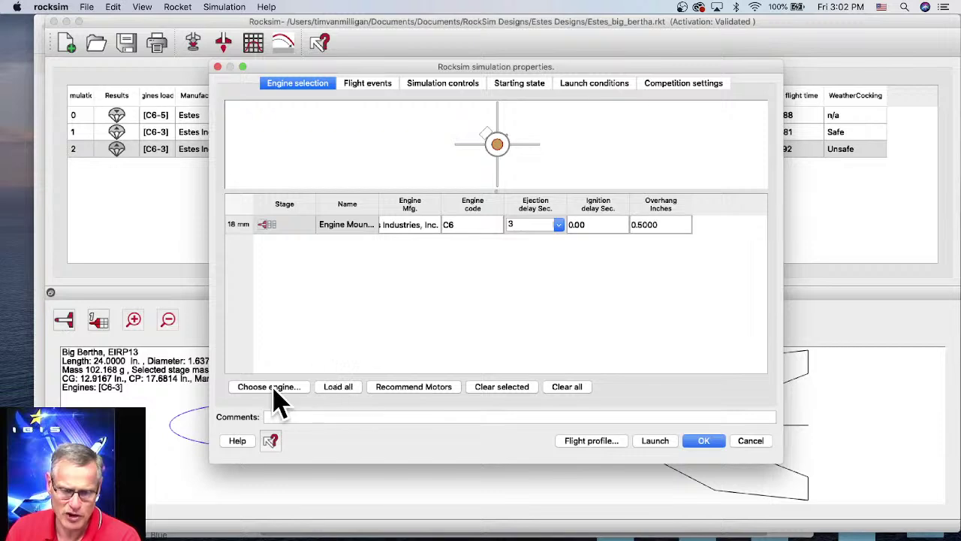
{"action": "left_click", "coordinate": [273, 389]}
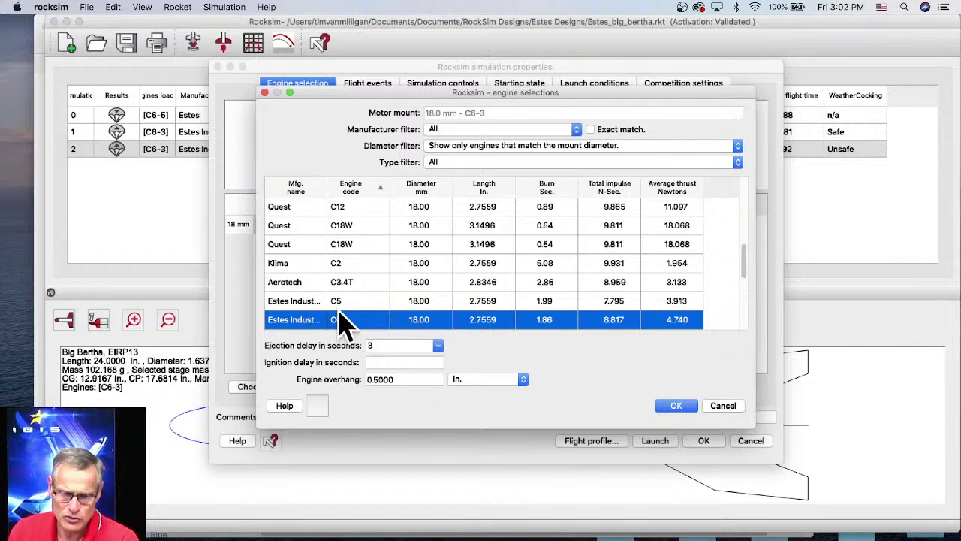
{"action": "left_click", "coordinate": [348, 246]}
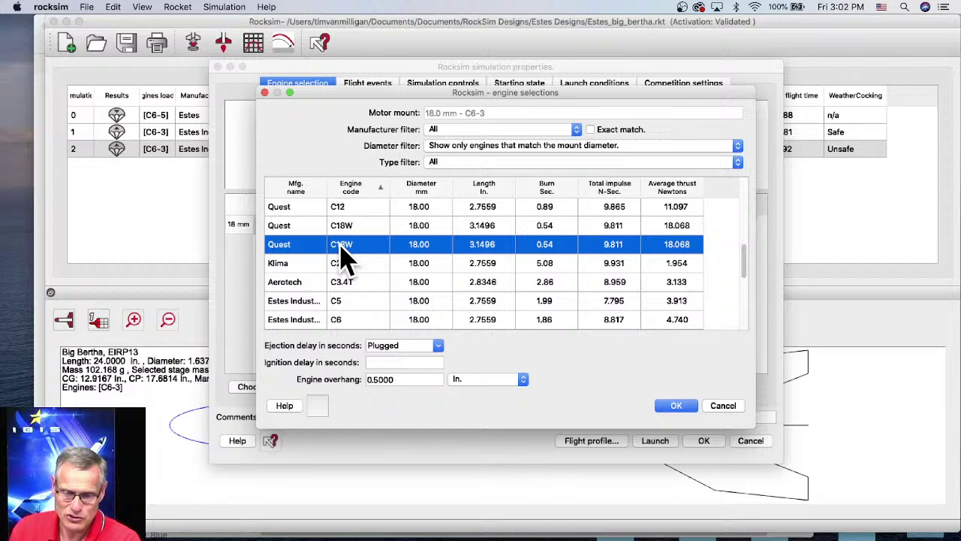
{"action": "left_click", "coordinate": [438, 345]}
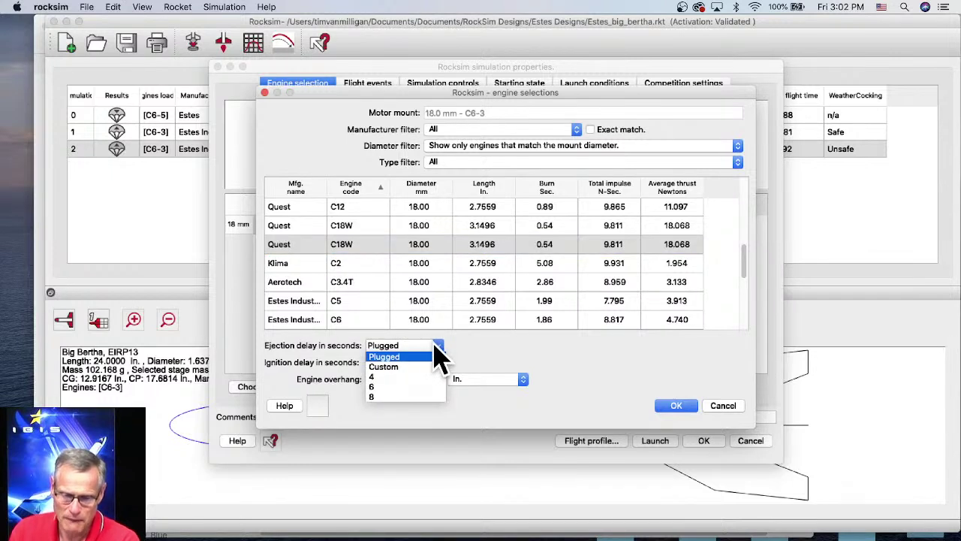
{"action": "left_click", "coordinate": [381, 397]}
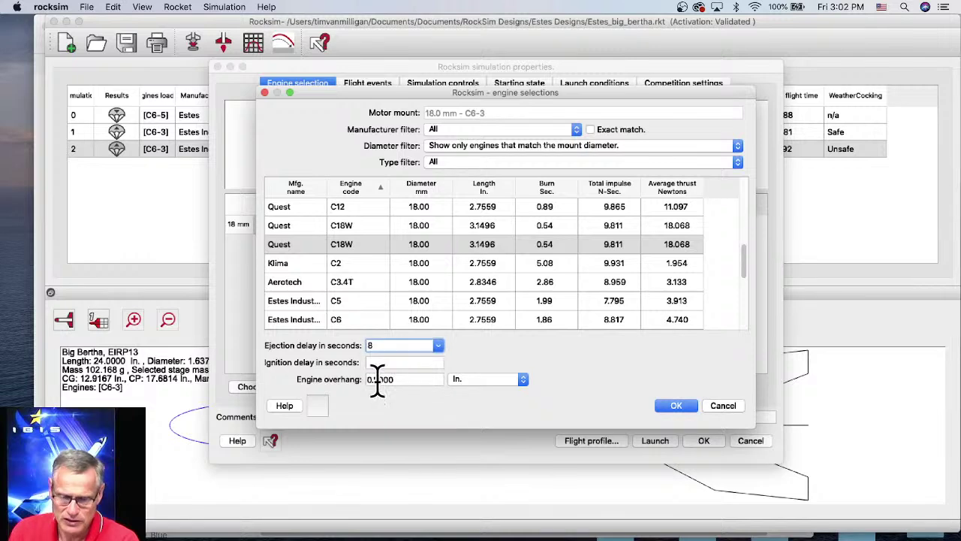
{"action": "left_click", "coordinate": [676, 406]}
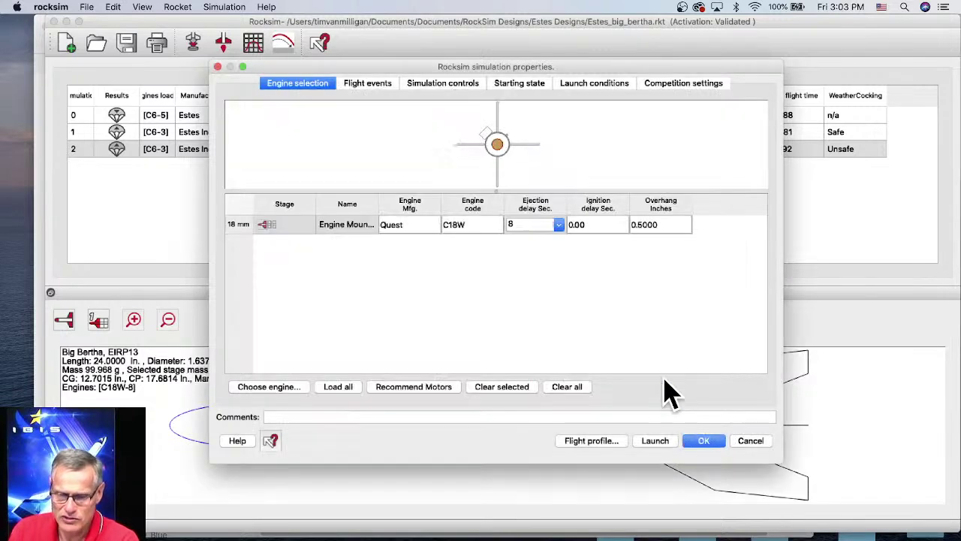
- Simulate the C18W-8 flight, play its 2D flight profile animation, and close the profile
{"action": "left_click", "coordinate": [594, 443]}
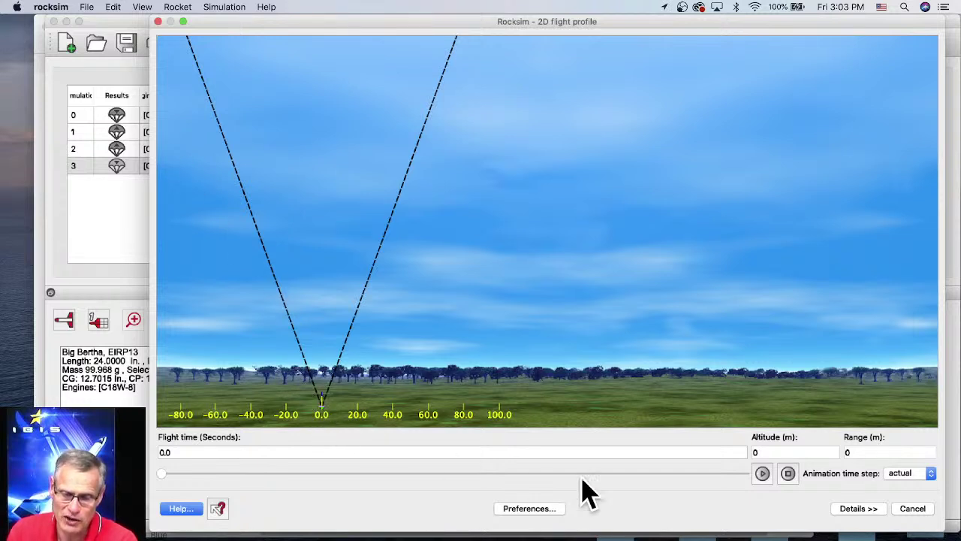
{"action": "left_click", "coordinate": [762, 473]}
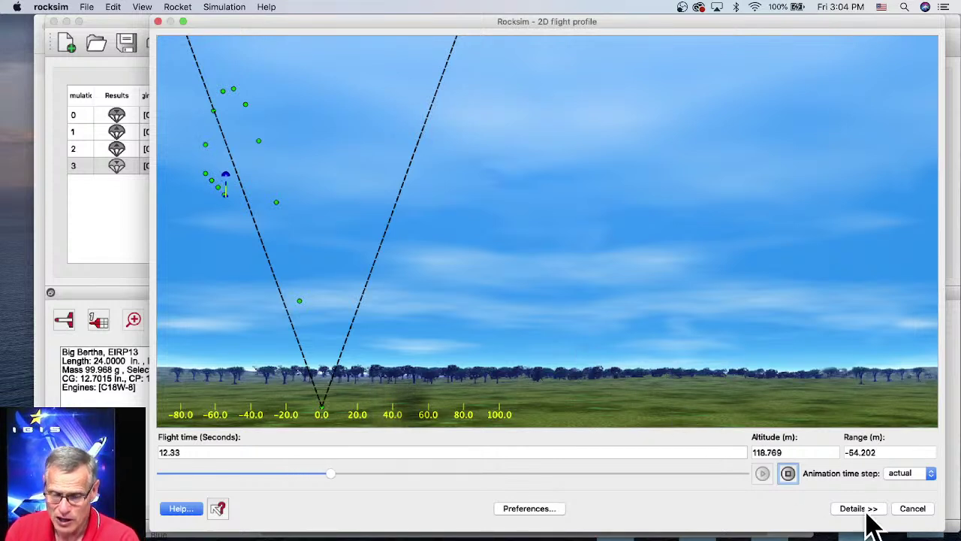
{"action": "left_click", "coordinate": [916, 511]}
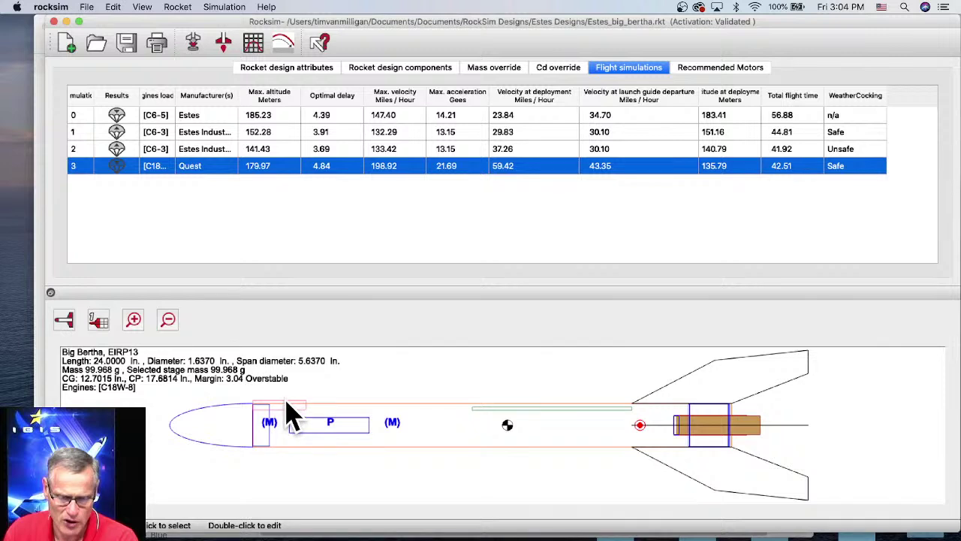
- Open the small rectangular fin set under the Sustainer's body tube for editing and rename it Camera
{"action": "left_click", "coordinate": [373, 67]}
{"action": "left_click", "coordinate": [73, 104]}
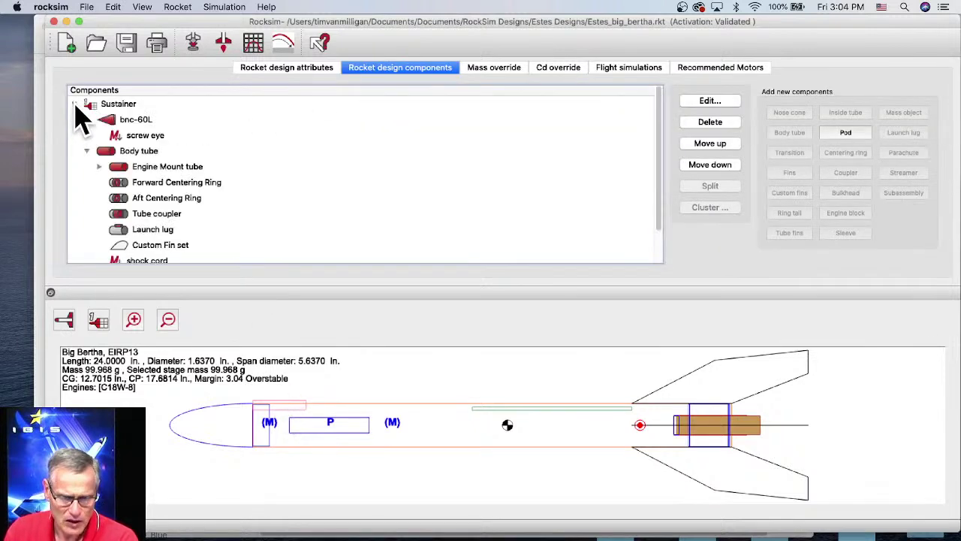
{"action": "scroll", "coordinate": [152, 171], "scroll_direction": "down", "scroll_amount": 3}
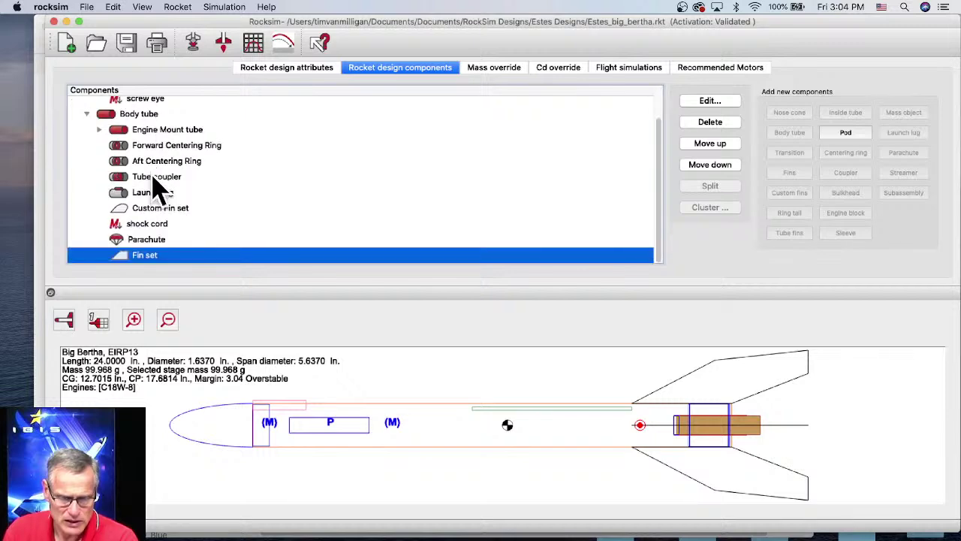
{"action": "left_click", "coordinate": [139, 257]}
{"action": "double_click", "coordinate": [141, 260]}
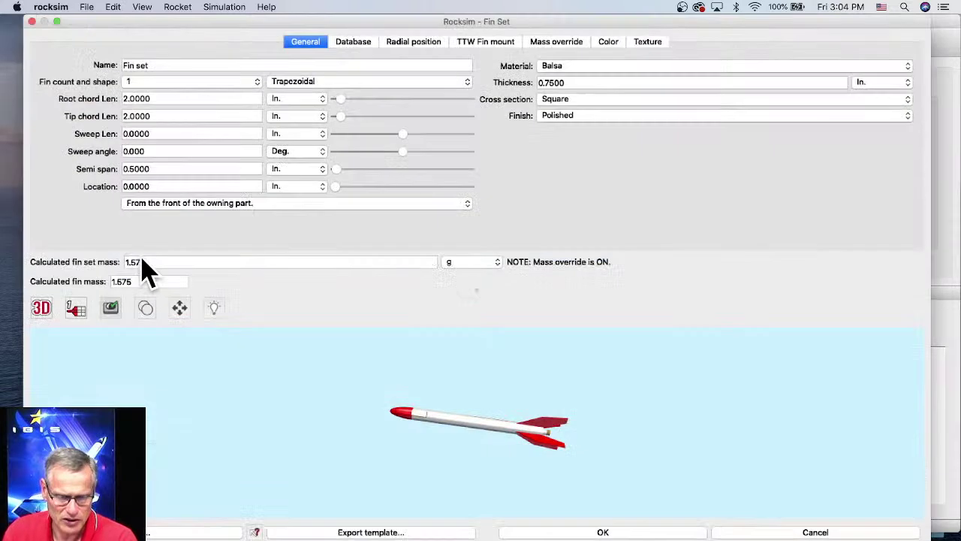
{"action": "left_click_drag", "start_coordinate": [154, 57], "coordinate": [98, 50]}
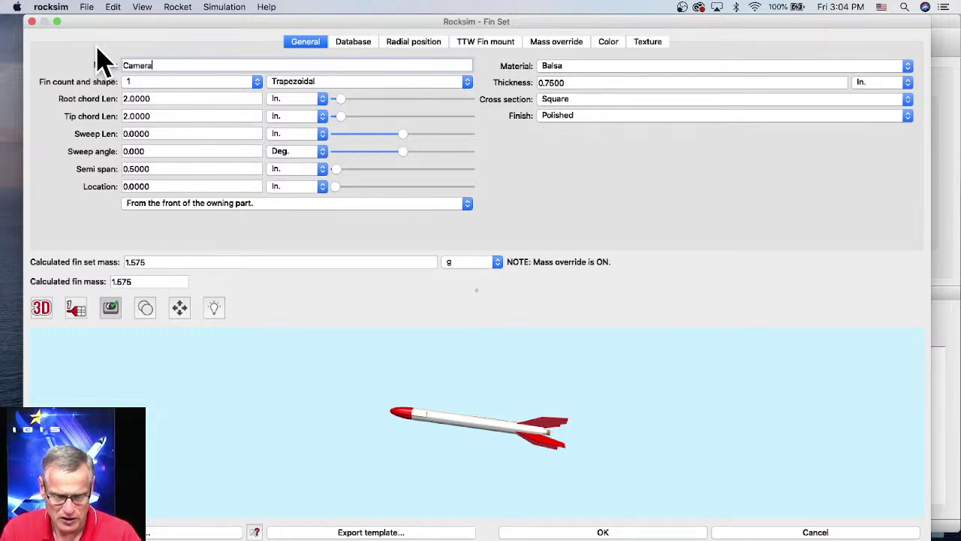
{"action": "type", "text": "Camera"}
{"action": "key", "text": "Tab"}
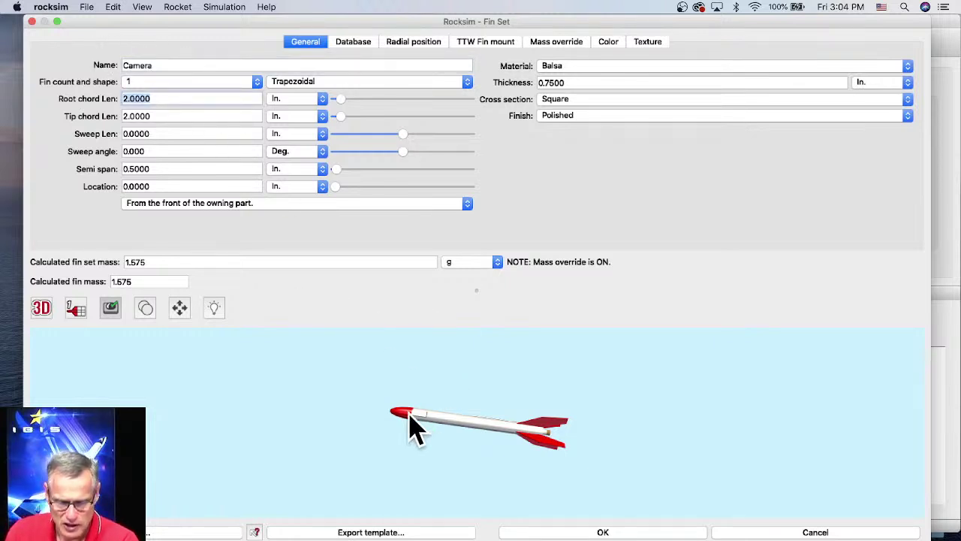
- Show the 2D side view in the fin editor and move the Camera fin to 10 in. from the front of the body tube
{"action": "left_click", "coordinate": [42, 309]}
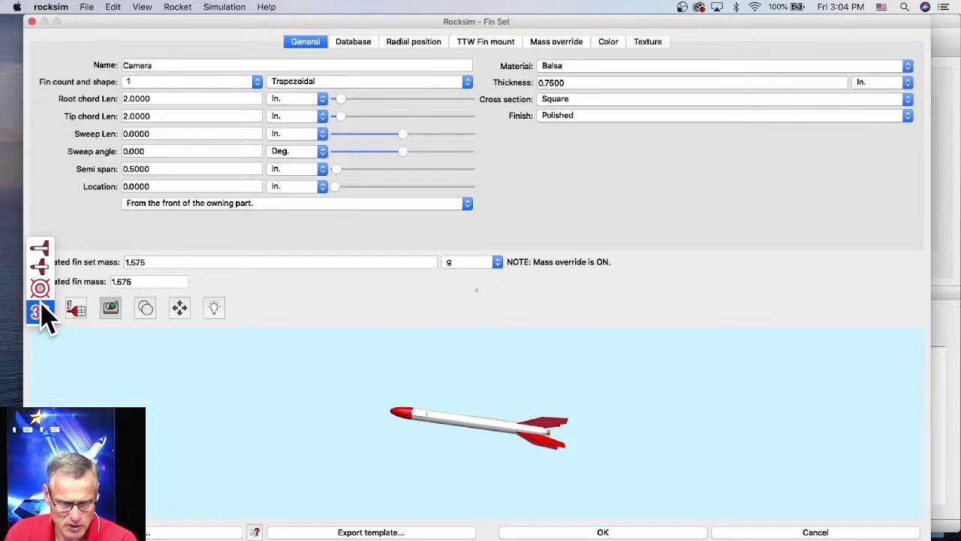
{"action": "left_click", "coordinate": [34, 250]}
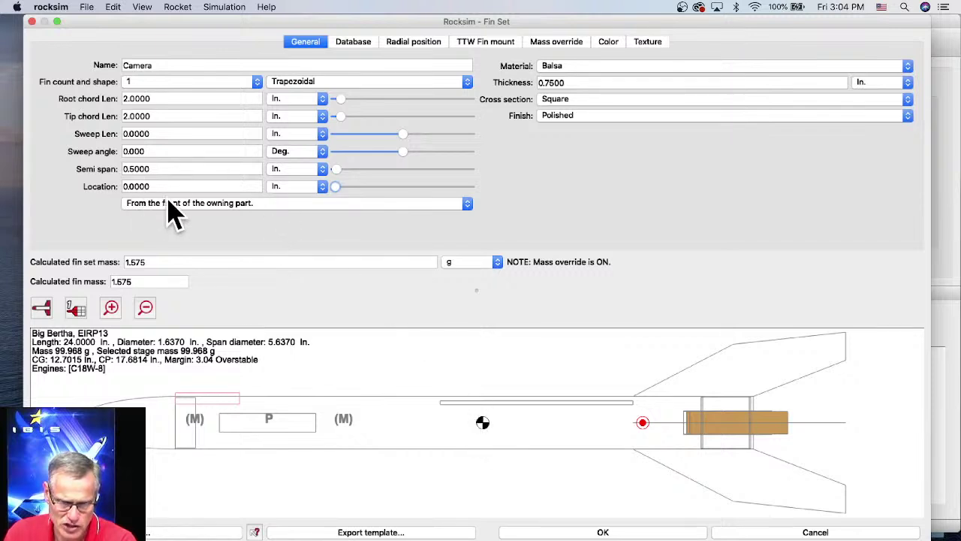
{"action": "left_click_drag", "start_coordinate": [334, 188], "coordinate": [411, 192]}
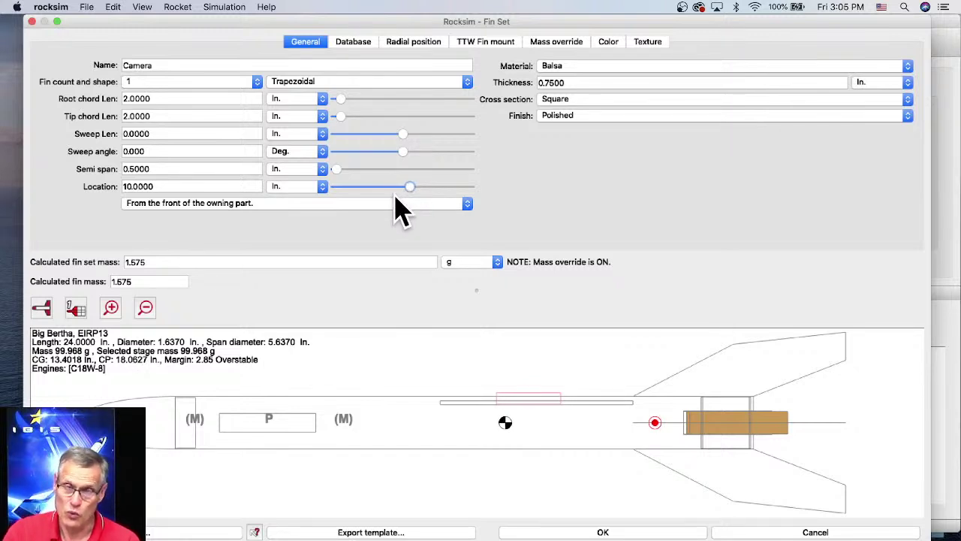
{"action": "left_click", "coordinate": [642, 533]}
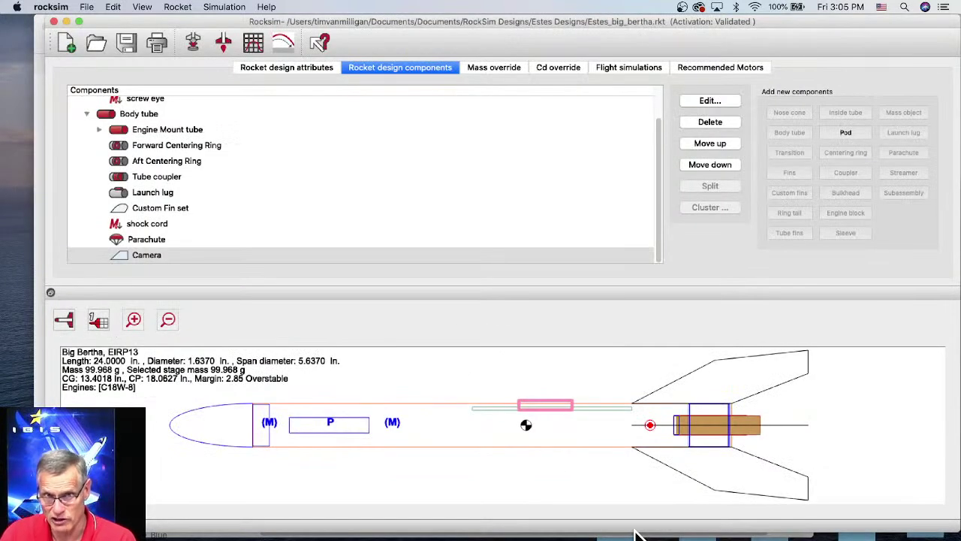